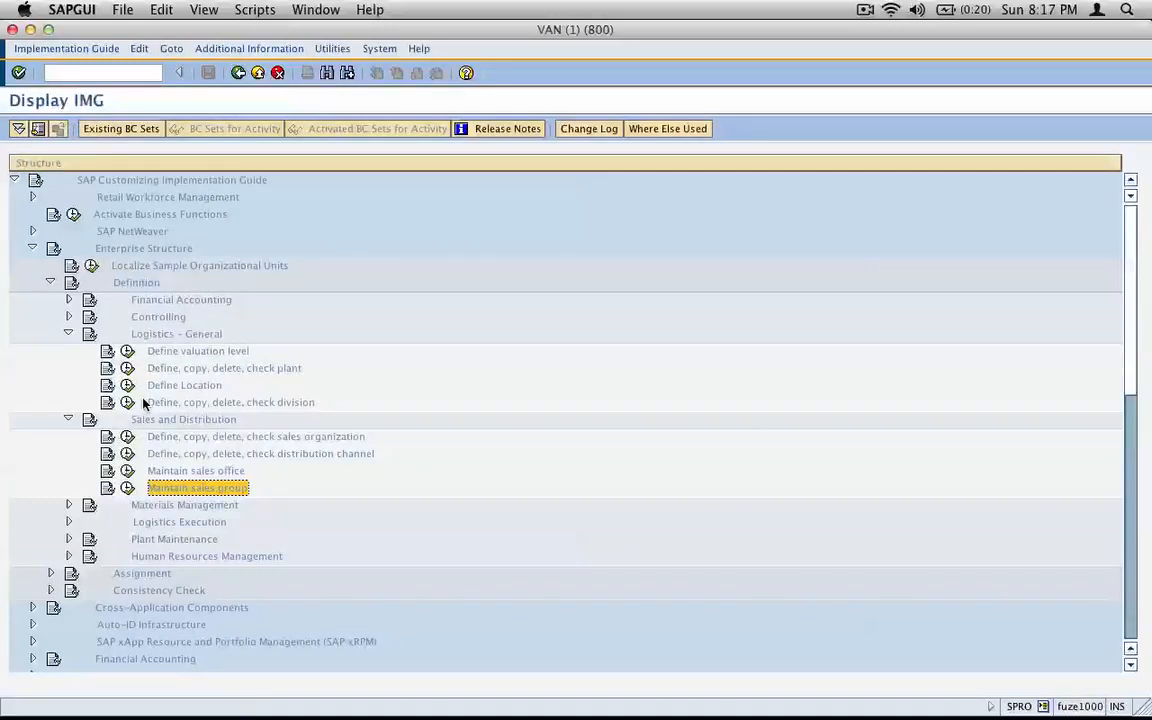
# Step: Point out the sales organization, distribution channel, division, sales office and sales group activities in the Enterprise Structure definition tree
pyautogui.click(334, 438)
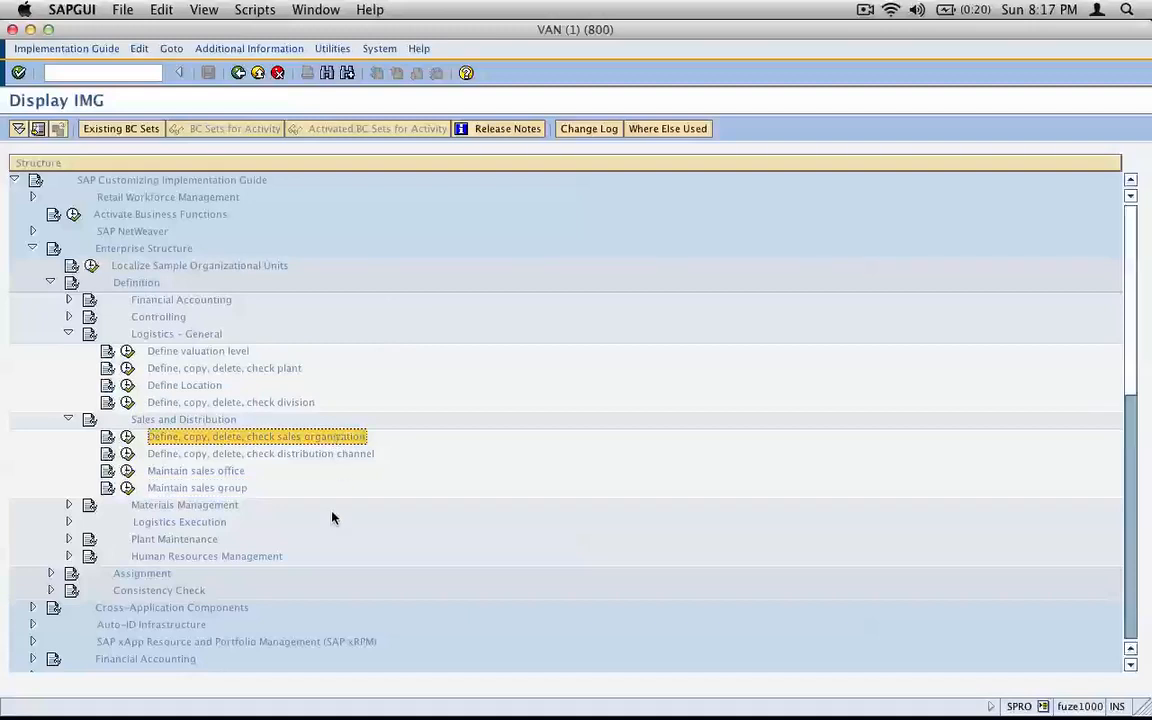
pyautogui.click(355, 456)
pyautogui.click(300, 402)
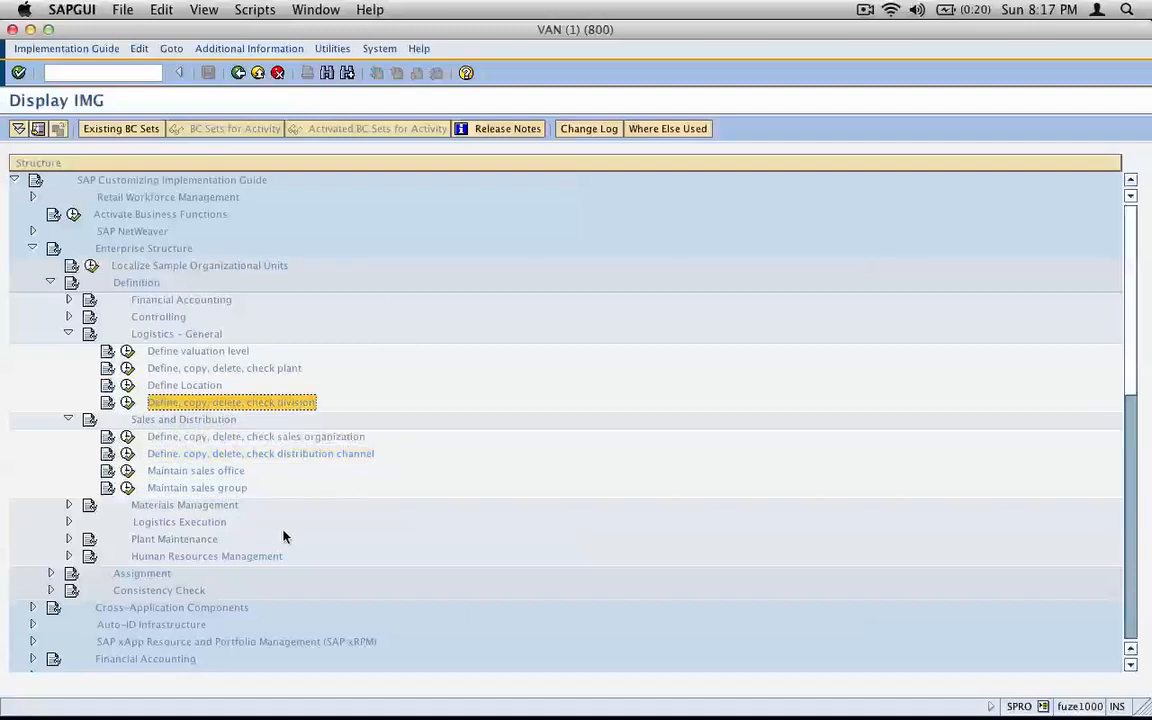
pyautogui.click(222, 471)
pyautogui.click(250, 488)
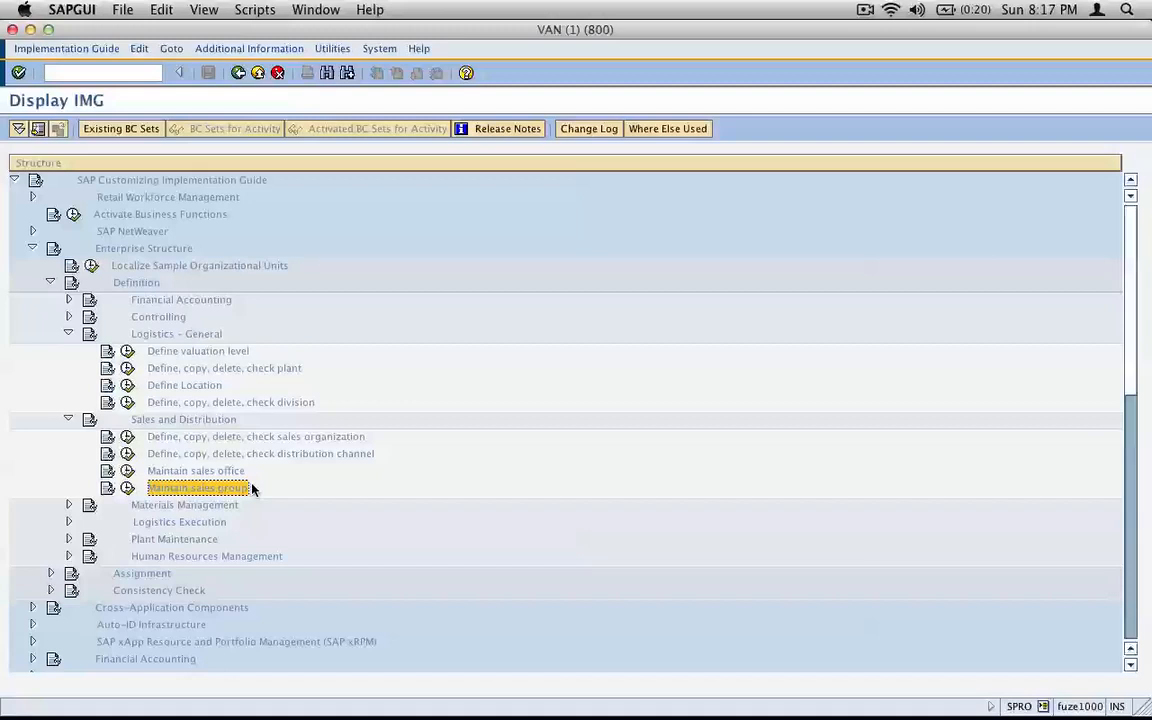
# Step: Select the "Define, copy, delete, check plant" activity and capture the Enterprise Structure tree area around it as an image
pyautogui.click(237, 372)
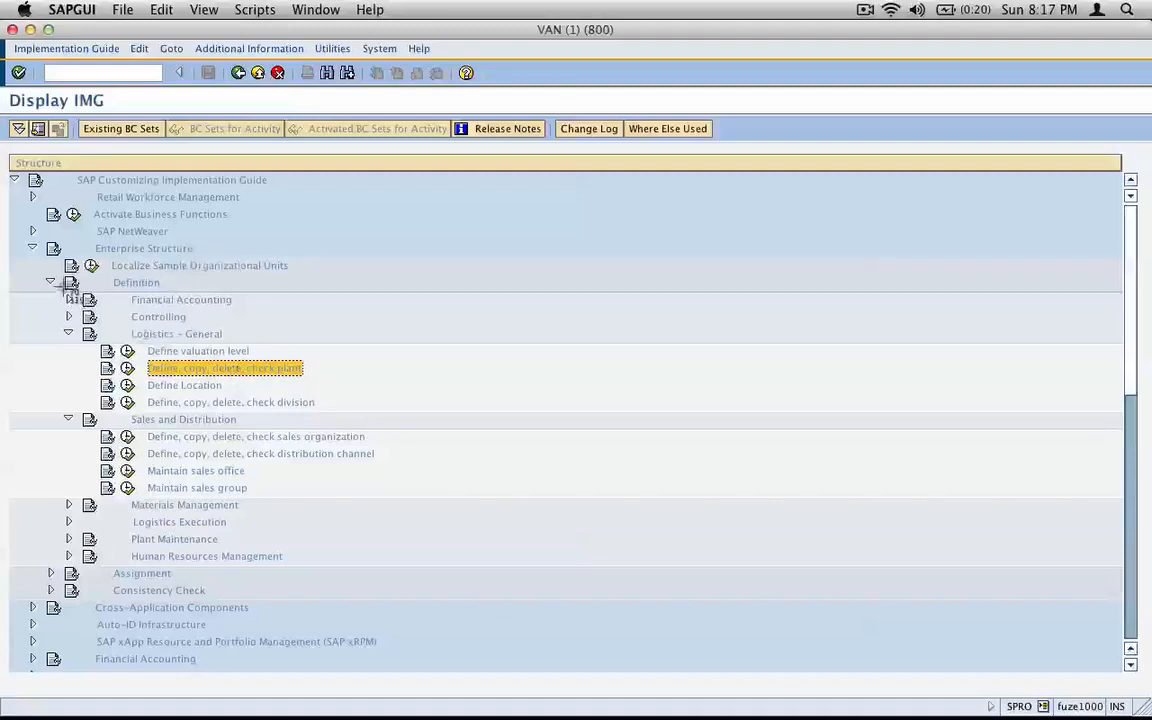
pyautogui.moveTo(31, 241); pyautogui.dragTo(364, 442)
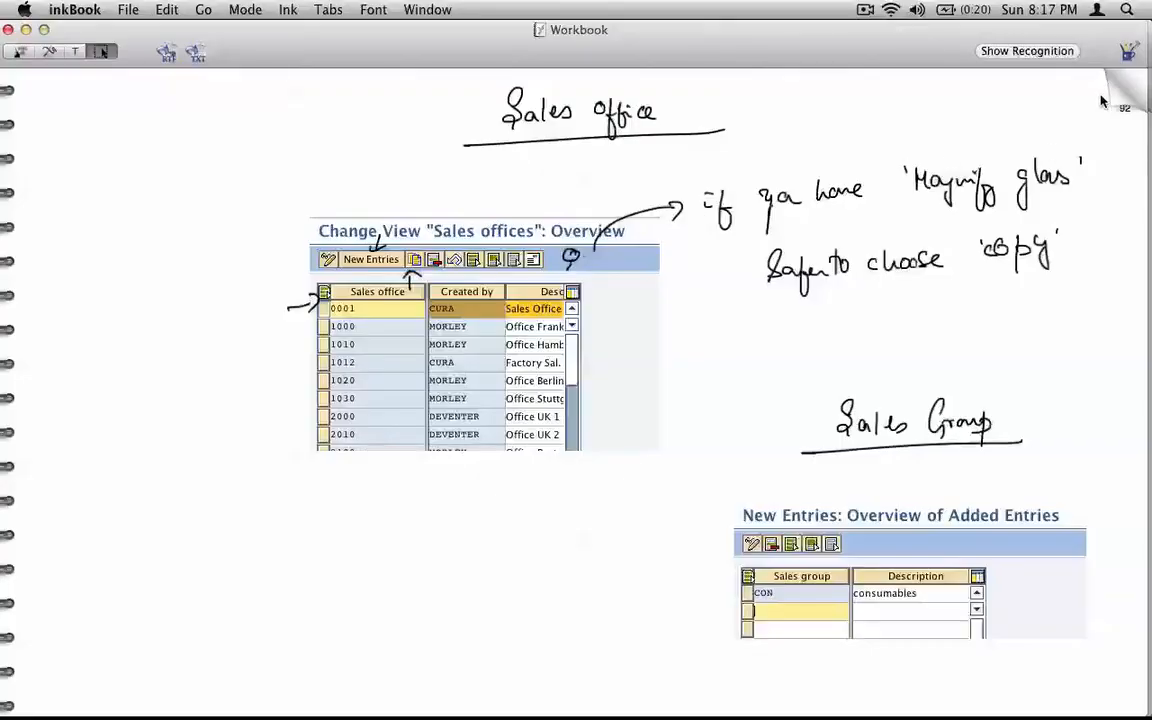
# Step: Switch to the inkBook workbook, go to page 93 and delete everything on it
pyautogui.click(1116, 95)
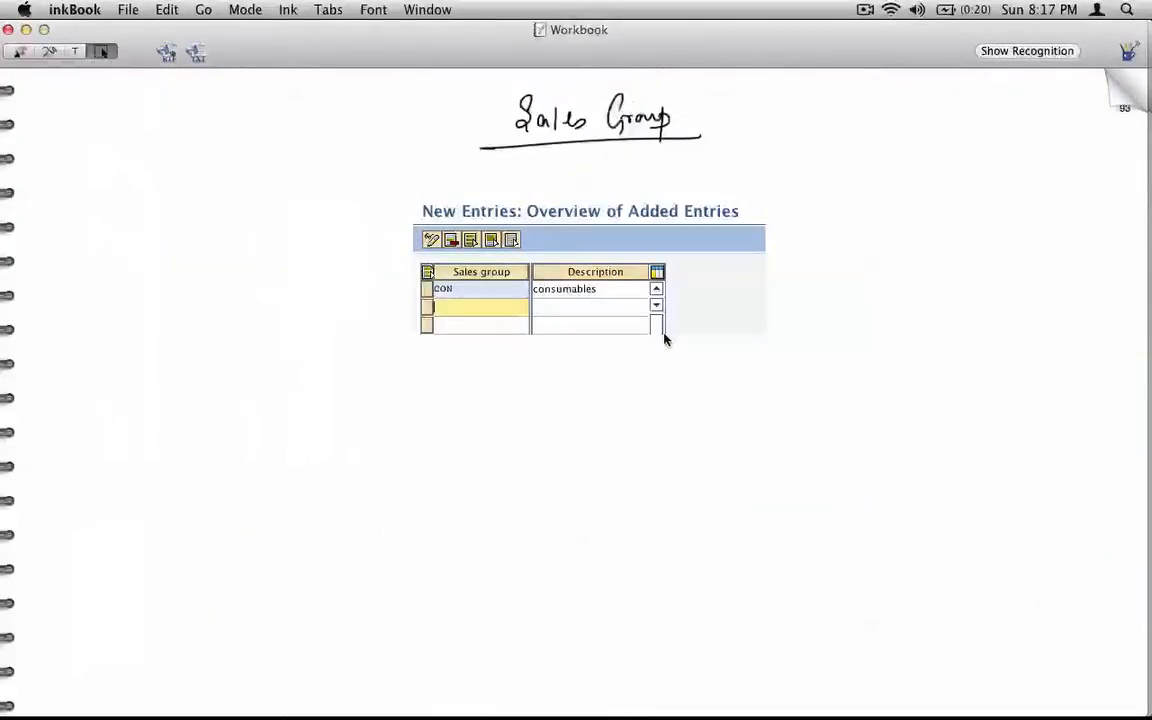
pyautogui.press('super+a')
pyautogui.press('BackSpace')
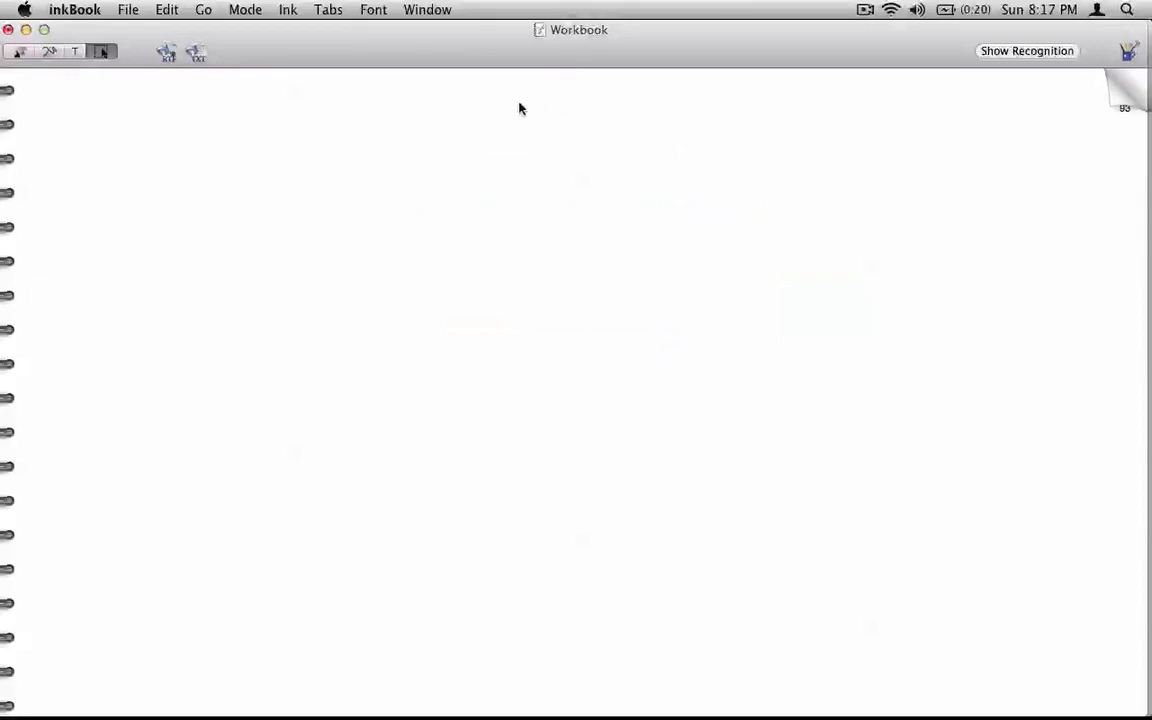
# Step: Handwrite the underlined heading "Plant", paste the captured tree image and move it below the heading near the page's left edge
pyautogui.click(49, 51)
pyautogui.moveTo(491, 130)
pyautogui.mouseDown()
pyautogui.moveTo(496, 95)
pyautogui.moveTo(519, 118)
pyautogui.moveTo(567, 114)
pyautogui.moveTo(610, 136)
pyautogui.mouseUp()
pyautogui.press('super+v')
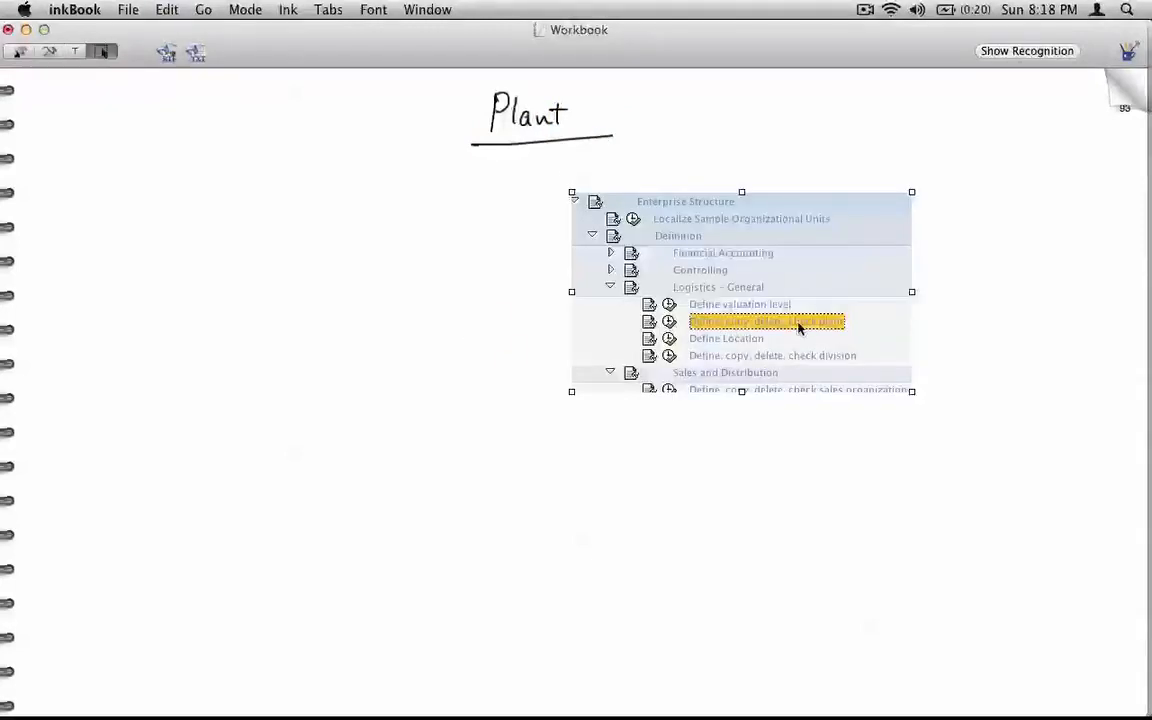
pyautogui.moveTo(800, 327)
pyautogui.mouseDown()
pyautogui.moveTo(342, 362)
pyautogui.moveTo(288, 350)
pyautogui.moveTo(392, 335)
pyautogui.moveTo(358, 357)
pyautogui.mouseUp()
# Step: Switch back to SAPGUI and open the "Copy, delete, check plant" activity under Logistics - General
pyautogui.press('super+Tab')
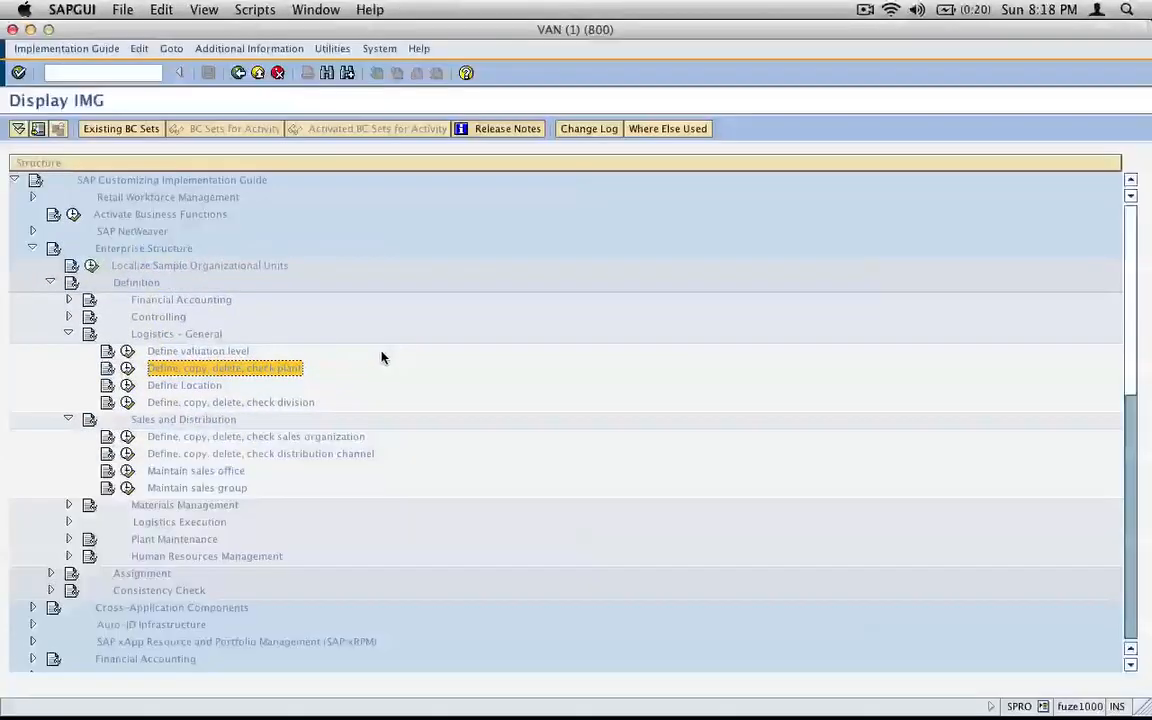
pyautogui.click(127, 368)
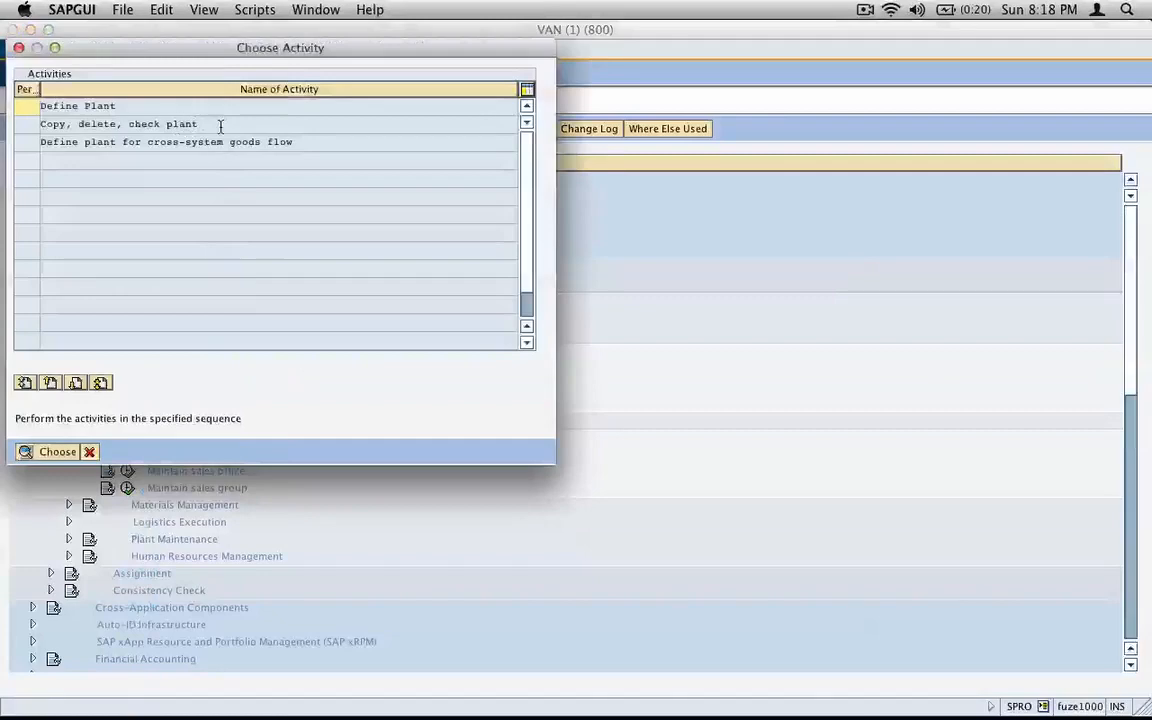
pyautogui.moveTo(205, 124); pyautogui.dragTo(40, 124)
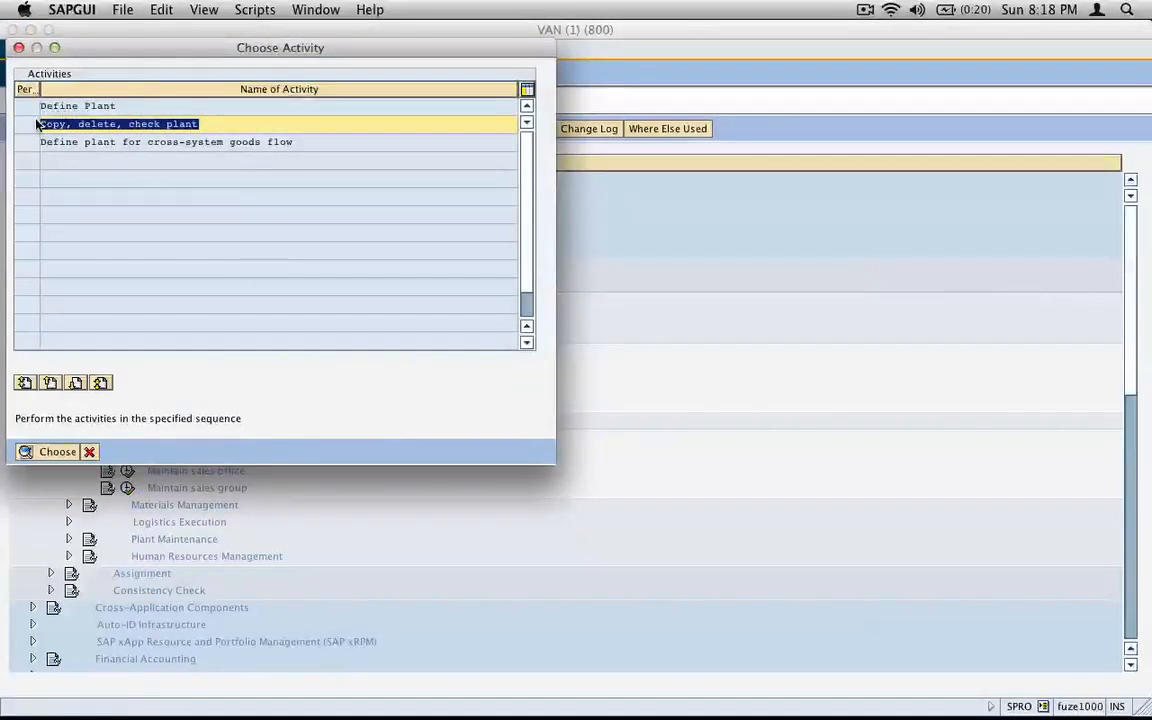
pyautogui.click(55, 451)
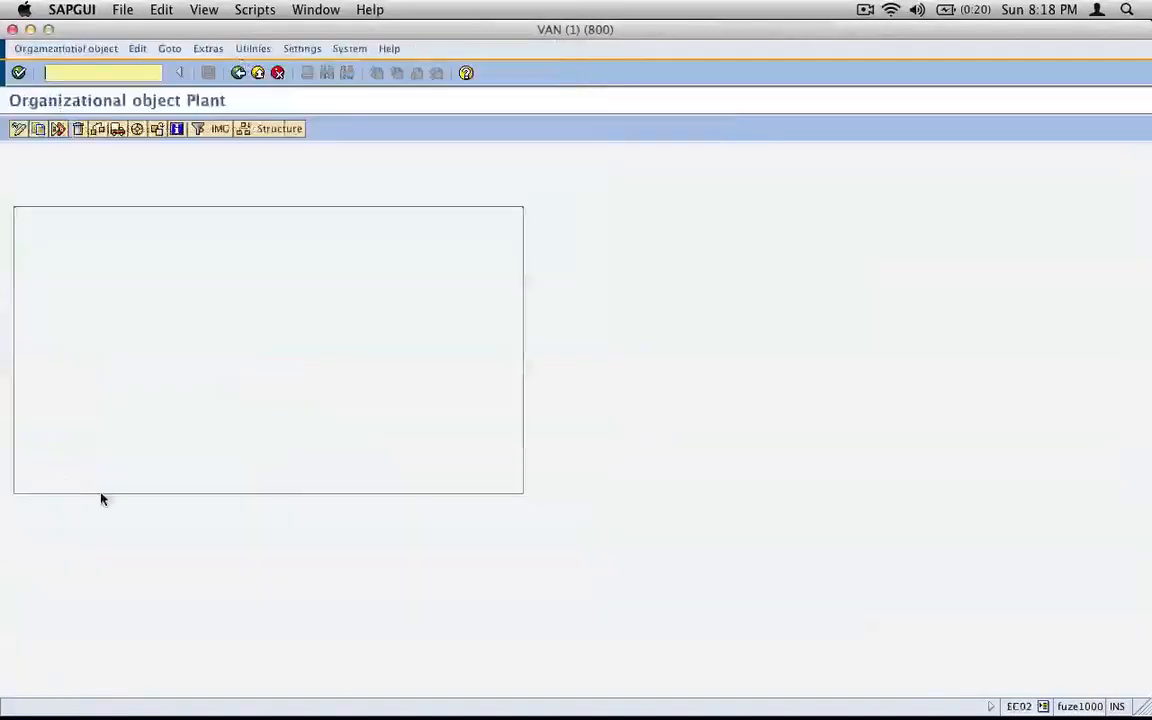
# Step: Copy plant 0001 to new plant NEWJ and accept the transport of number ranges and addresses
pyautogui.click(38, 128)
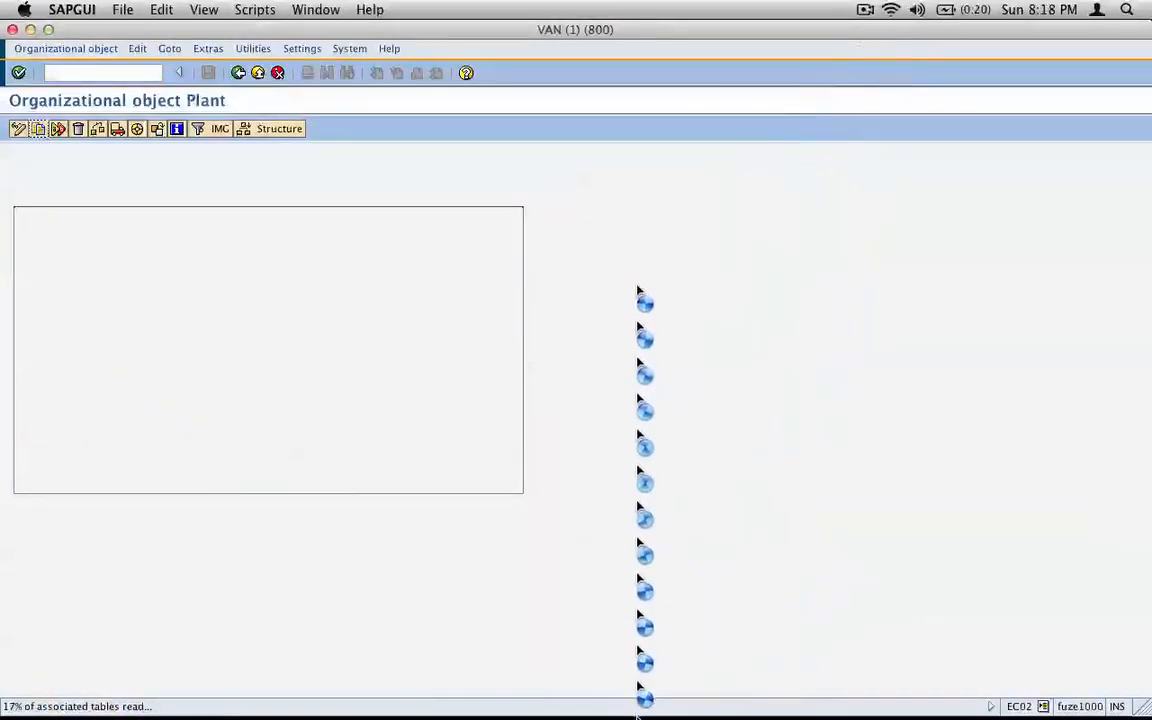
pyautogui.click(864, 9)
pyautogui.click(905, 67)
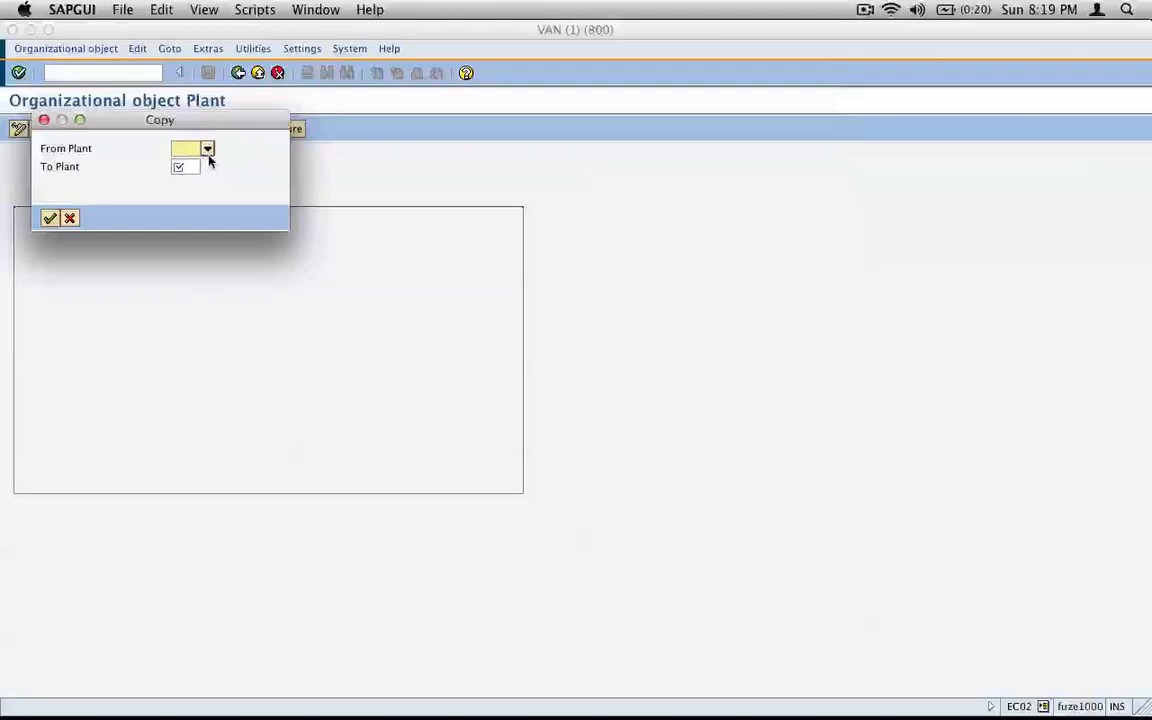
pyautogui.write('0001')
pyautogui.press('Tab')
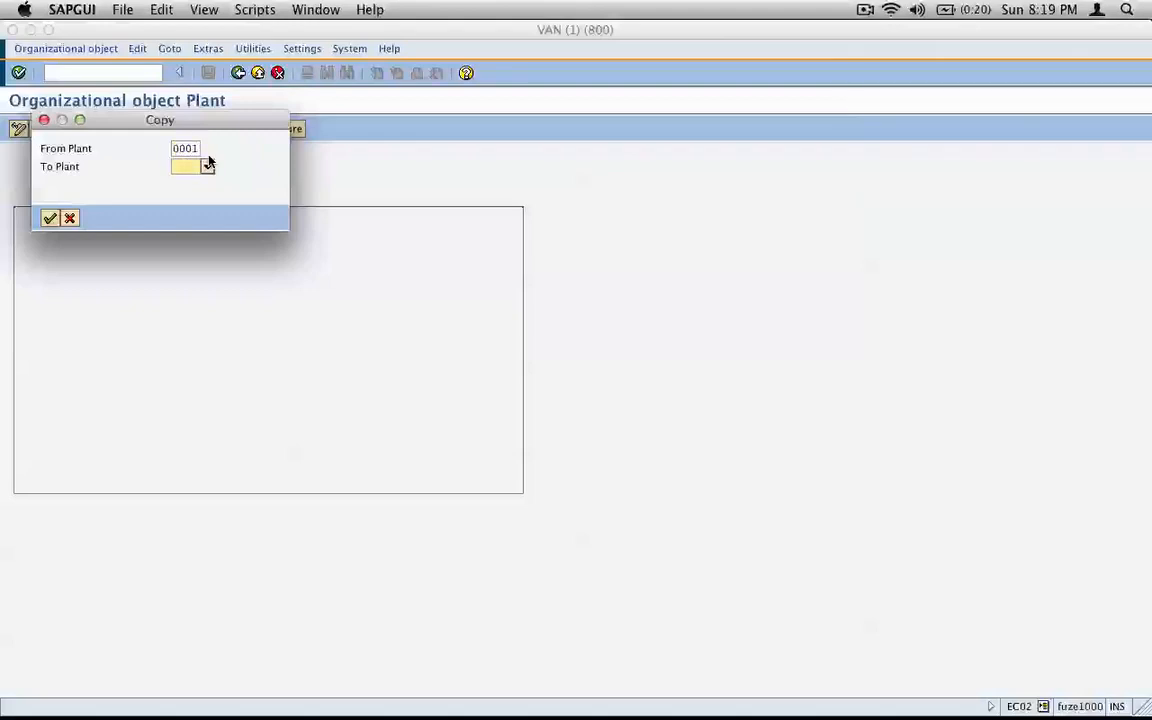
pyautogui.write('new')
pyautogui.click(49, 217)
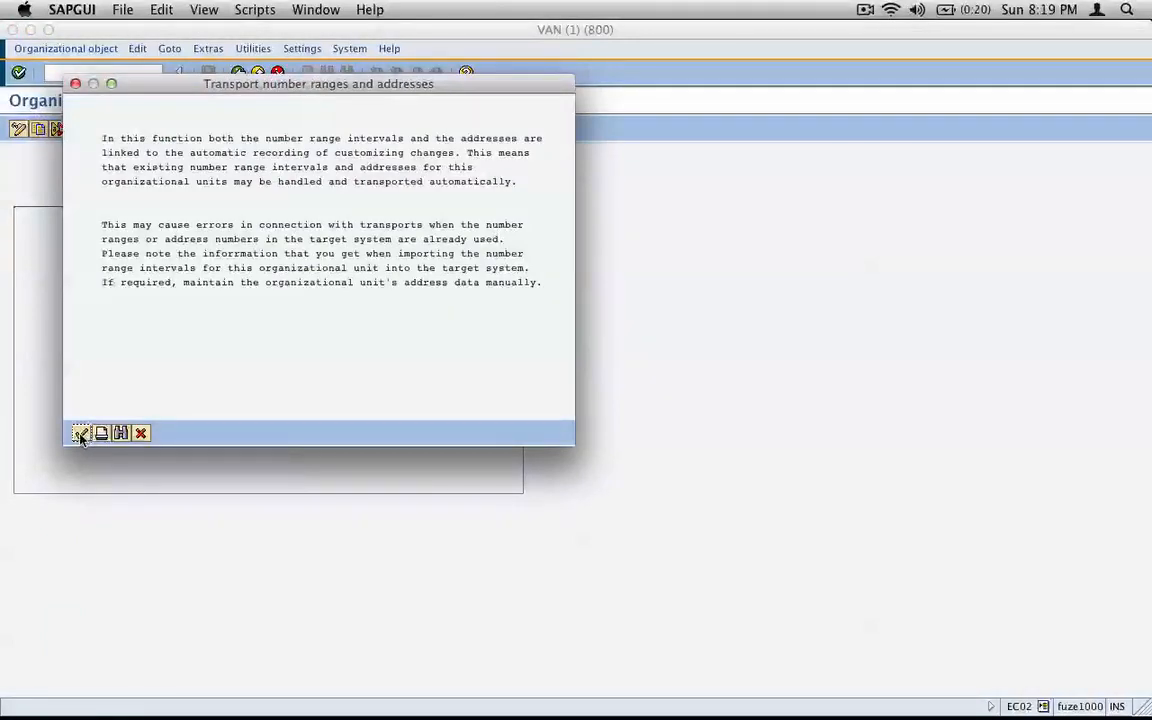
pyautogui.click(80, 433)
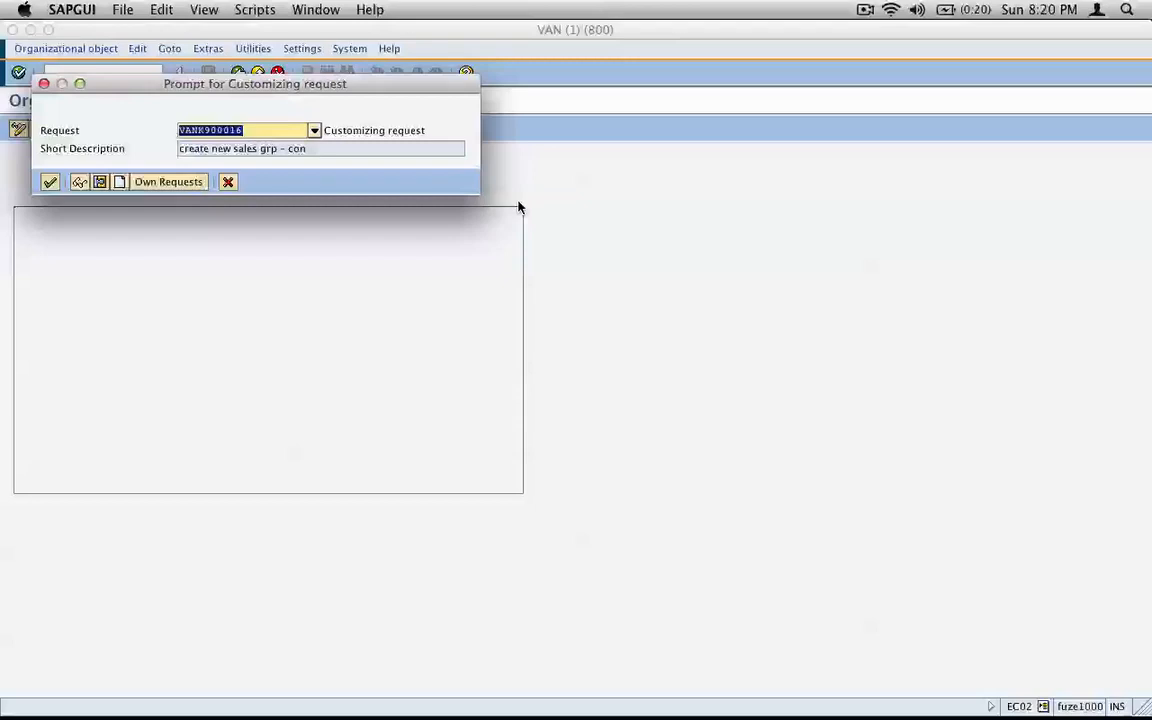
# Step: Create a customizing request described as "create new plant -newj" and assign the plant copy to it
pyautogui.click(119, 183)
pyautogui.write('c')
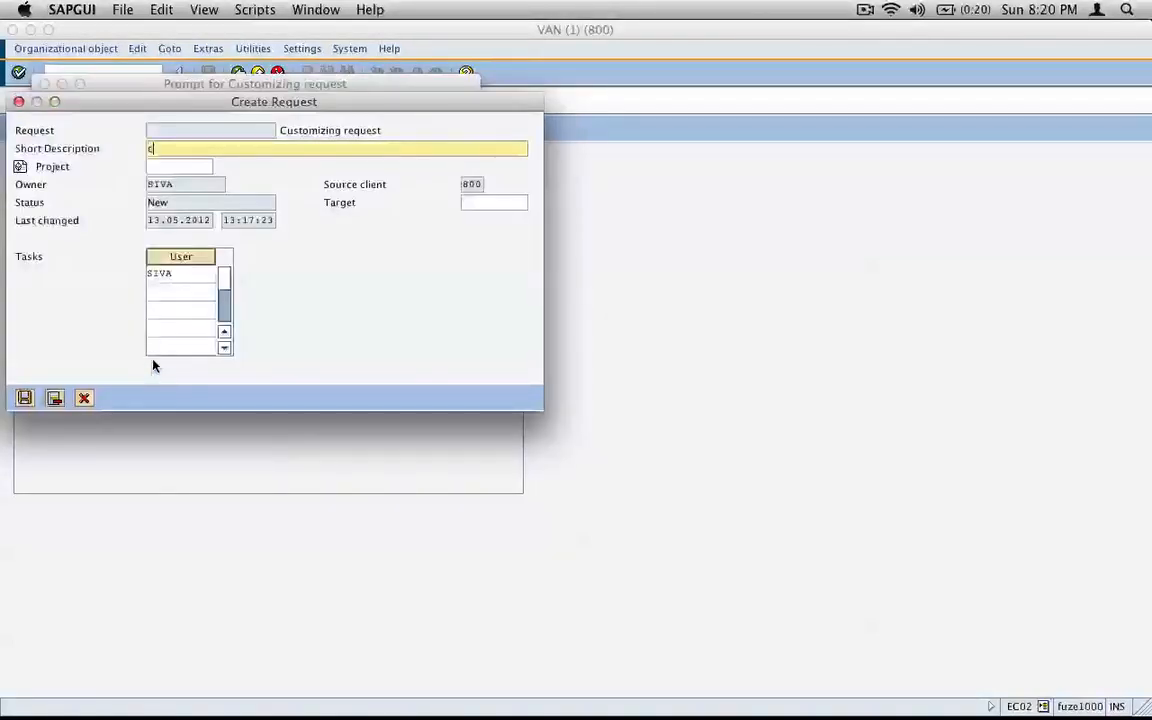
pyautogui.write('reate')
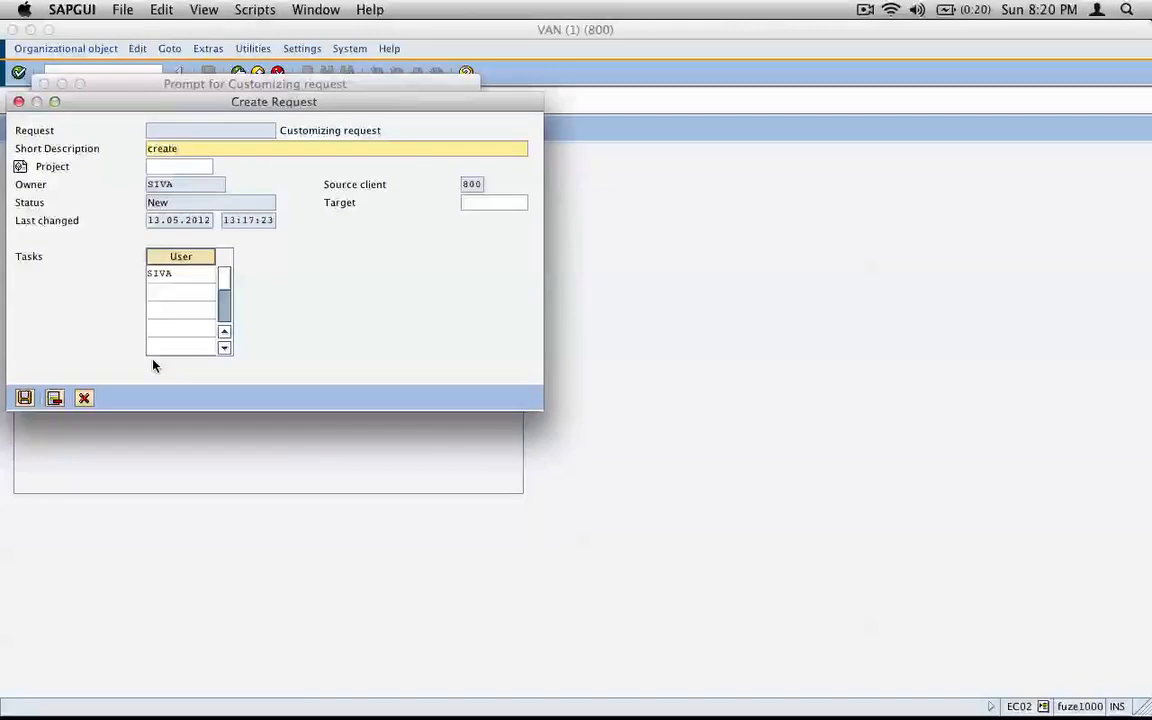
pyautogui.write(' new plant -newj')
pyautogui.click(25, 398)
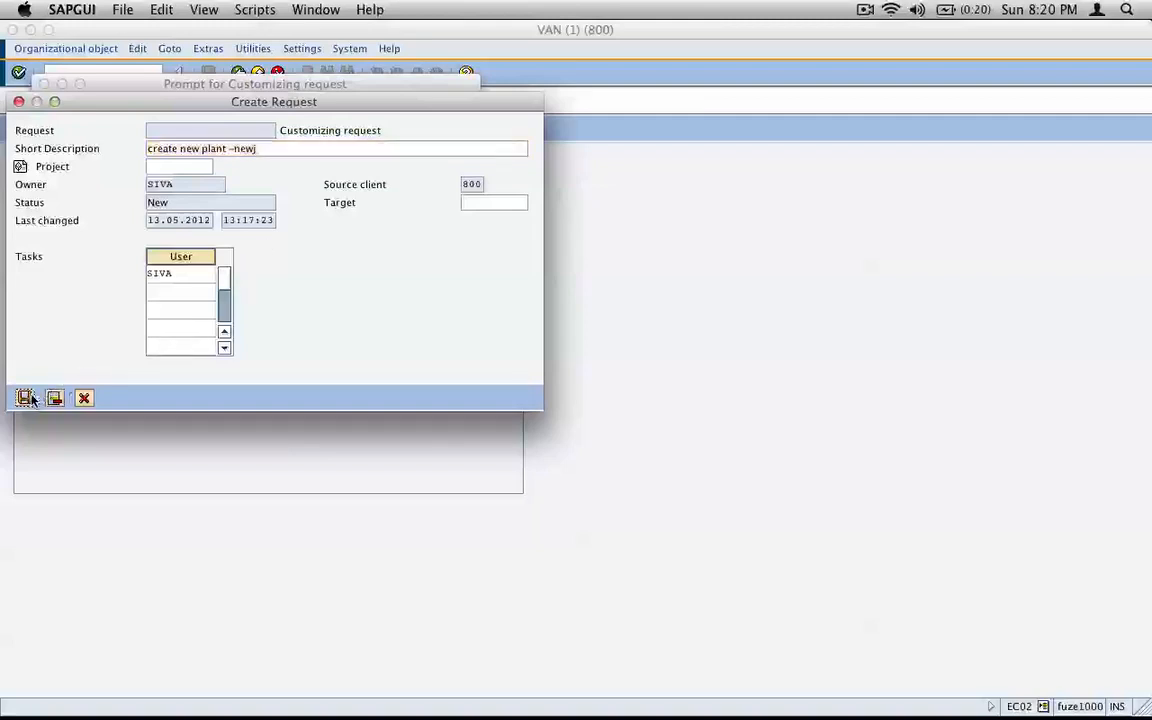
pyautogui.click(50, 181)
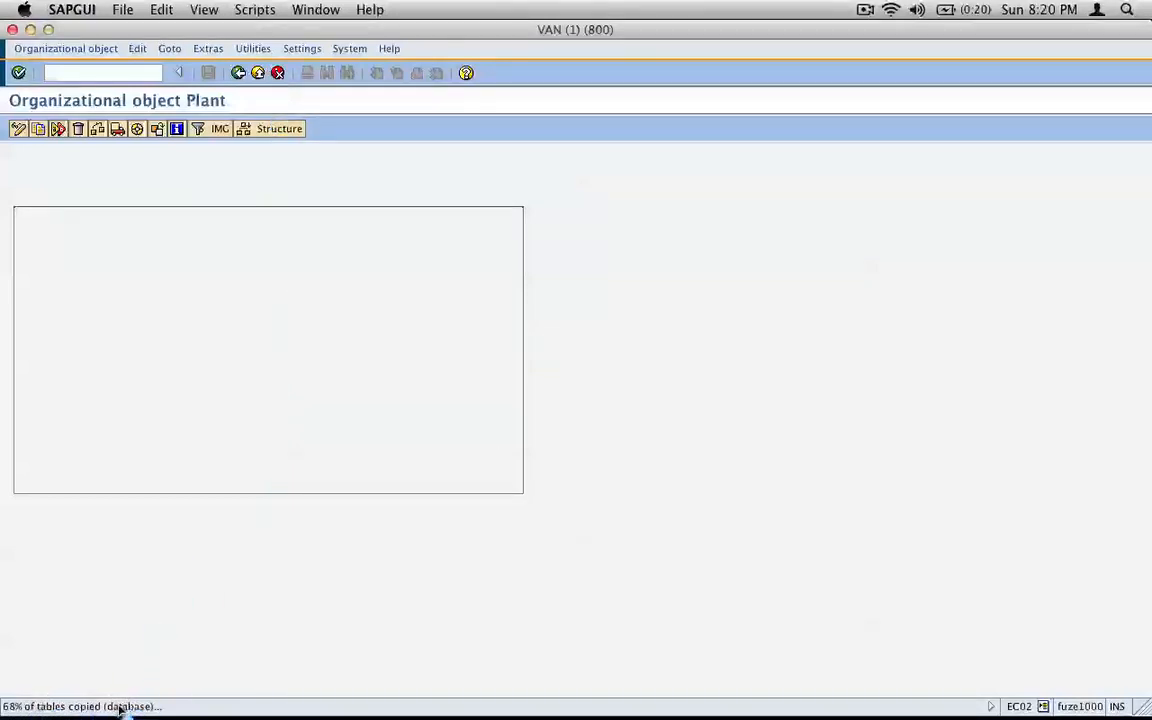
# Step: Capture the plant copy information message and paste it onto the Plant page in inkBook
pyautogui.moveTo(117, 715)
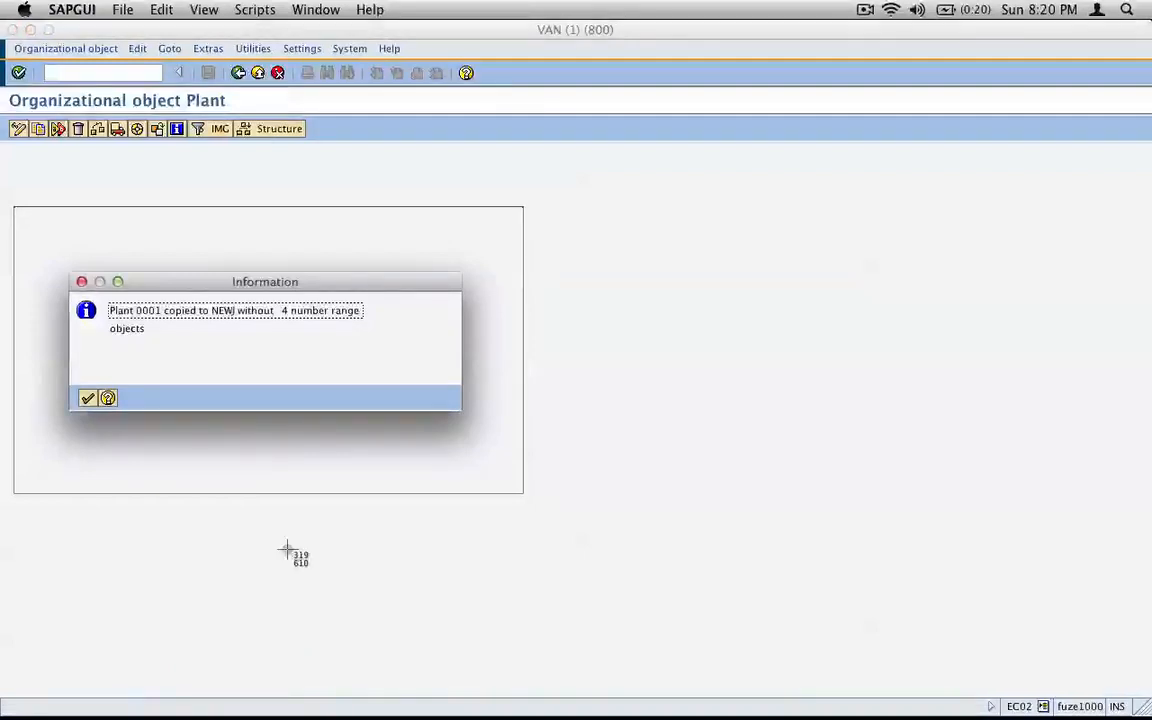
pyautogui.moveTo(53, 261); pyautogui.dragTo(473, 422)
pyautogui.press('super+Tab')
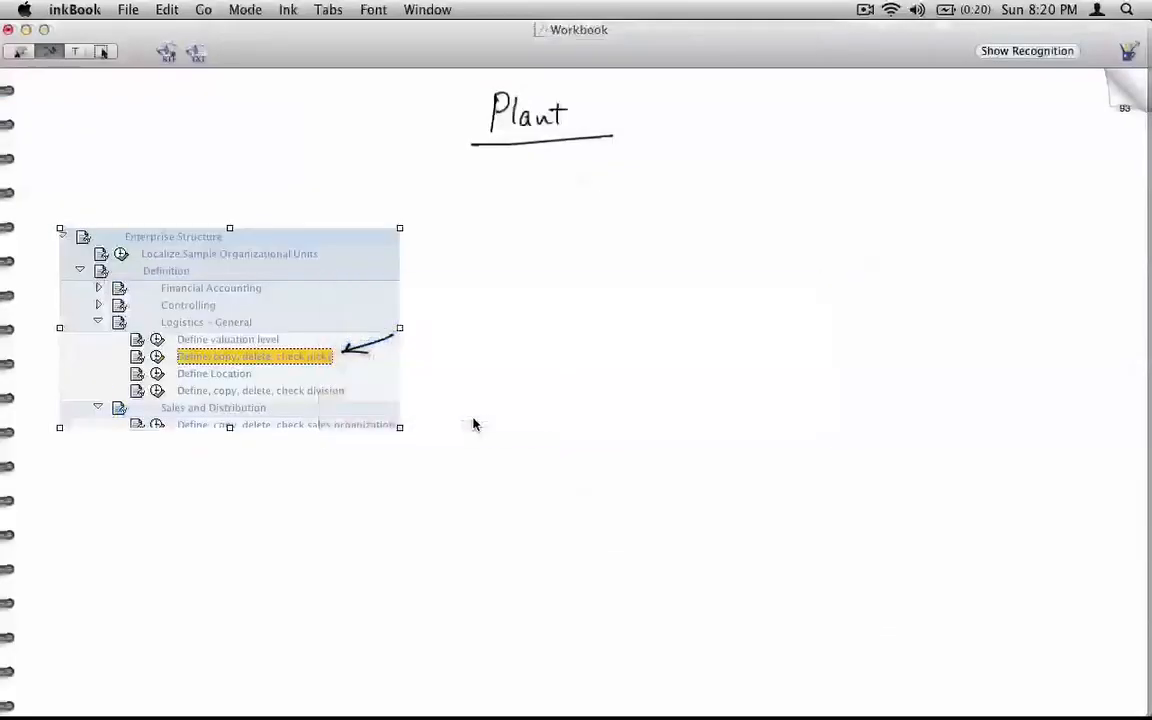
pyautogui.press('super+v')
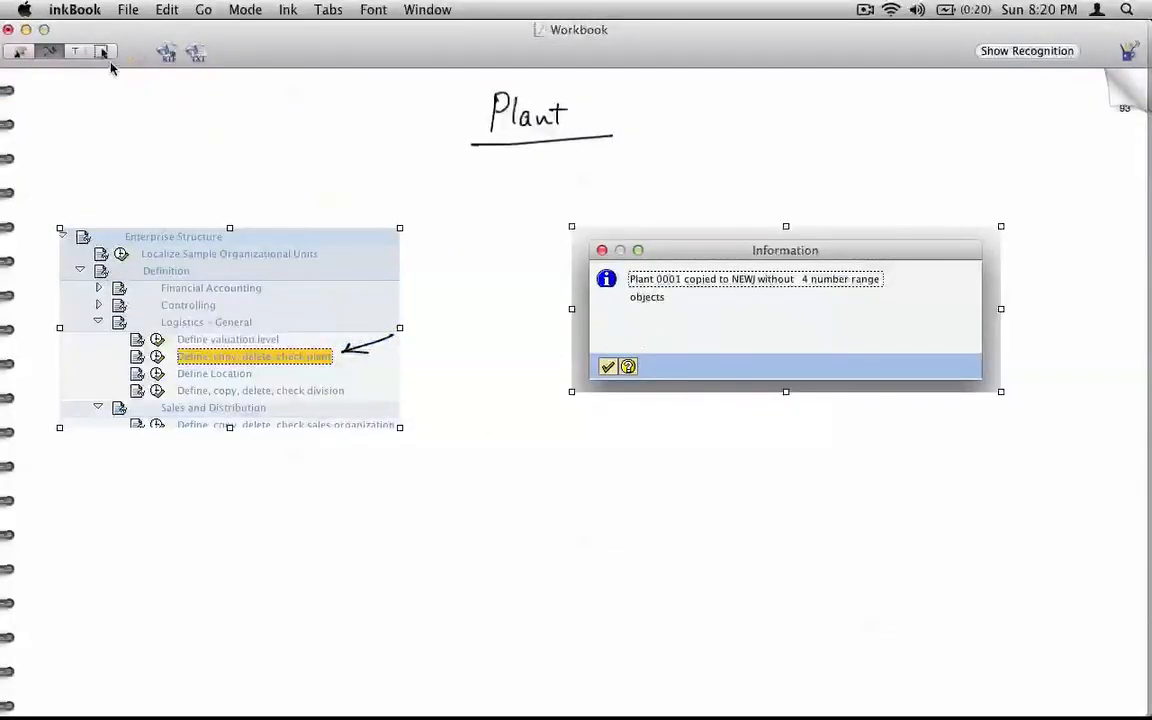
# Step: Shift the pasted message slightly lower beside the tree image and circle the plant code NEWJ in it
pyautogui.click(103, 53)
pyautogui.moveTo(764, 350)
pyautogui.mouseDown()
pyautogui.moveTo(766, 365)
pyautogui.moveTo(767, 353)
pyautogui.mouseUp()
pyautogui.click(816, 484)
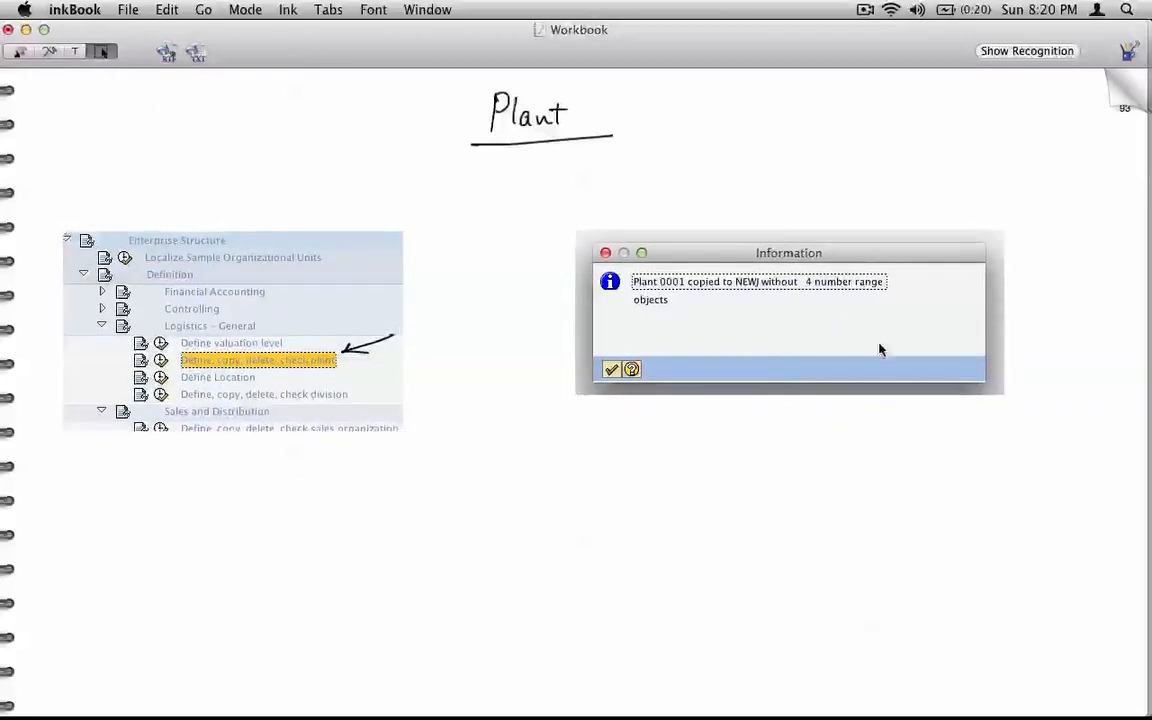
pyautogui.moveTo(880, 349); pyautogui.dragTo(878, 377)
pyautogui.click(47, 51)
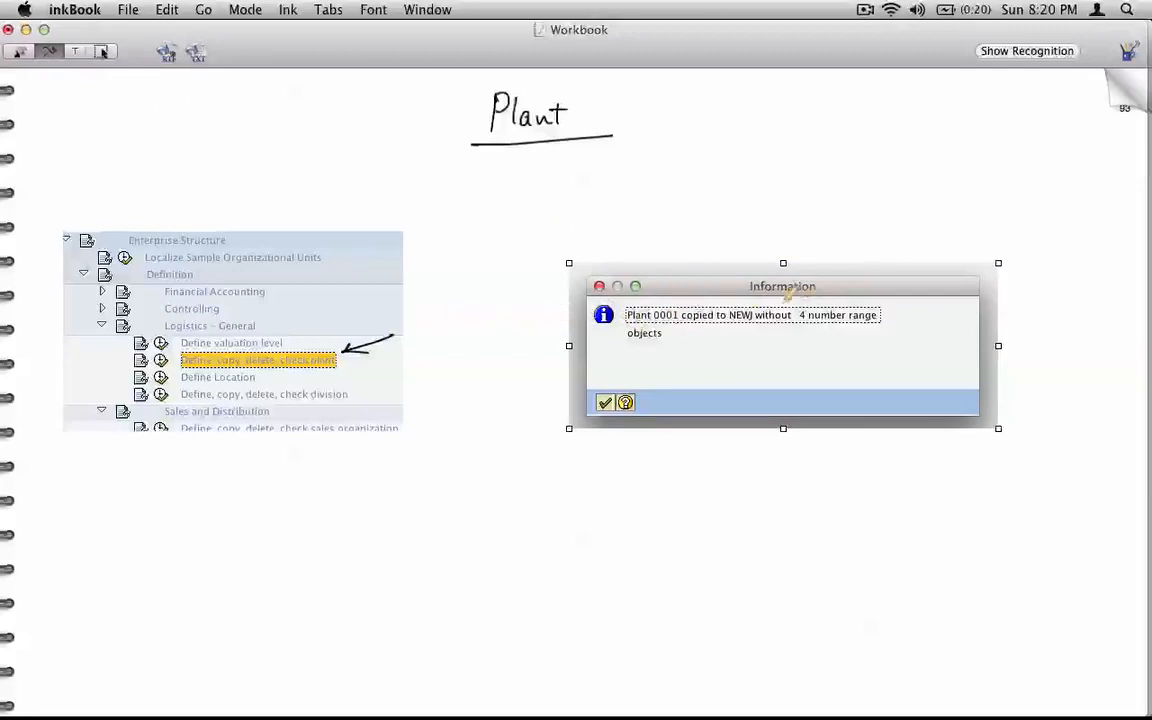
pyautogui.moveTo(762, 300)
pyautogui.mouseDown()
pyautogui.moveTo(722, 320)
pyautogui.moveTo(750, 298)
pyautogui.mouseUp()
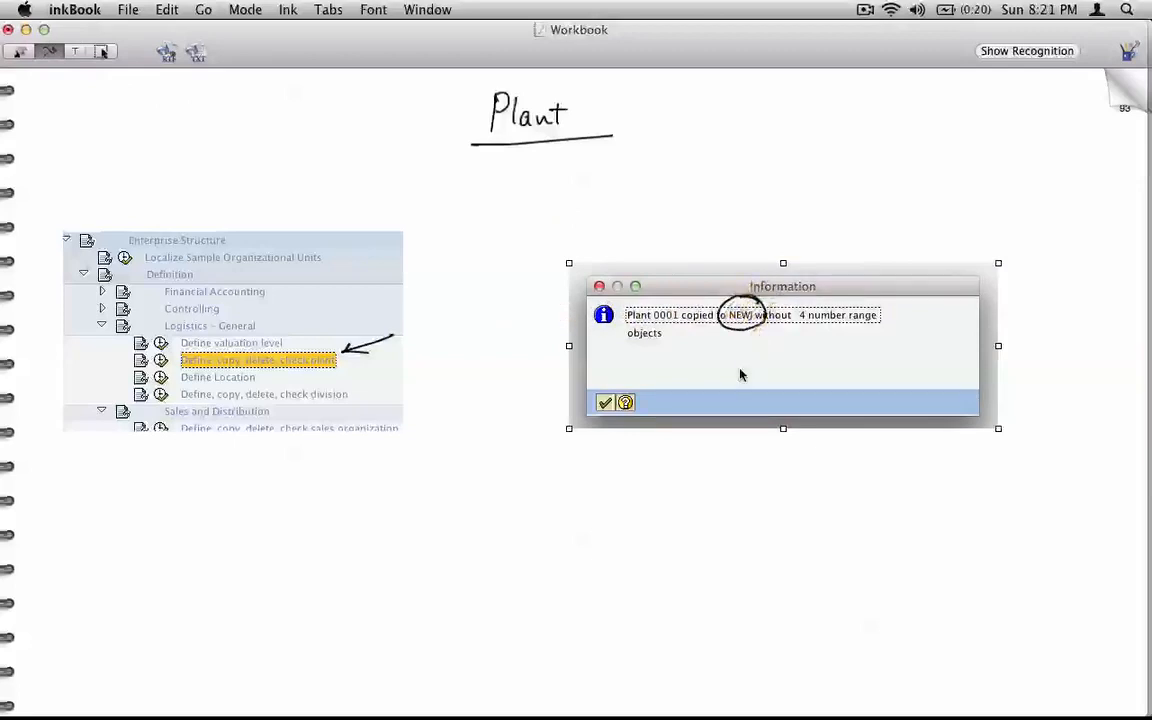
# Step: Return to SAPGUI, dismiss the copy message, leave the copy function and open the Define Plant activity
pyautogui.press('super+Tab')
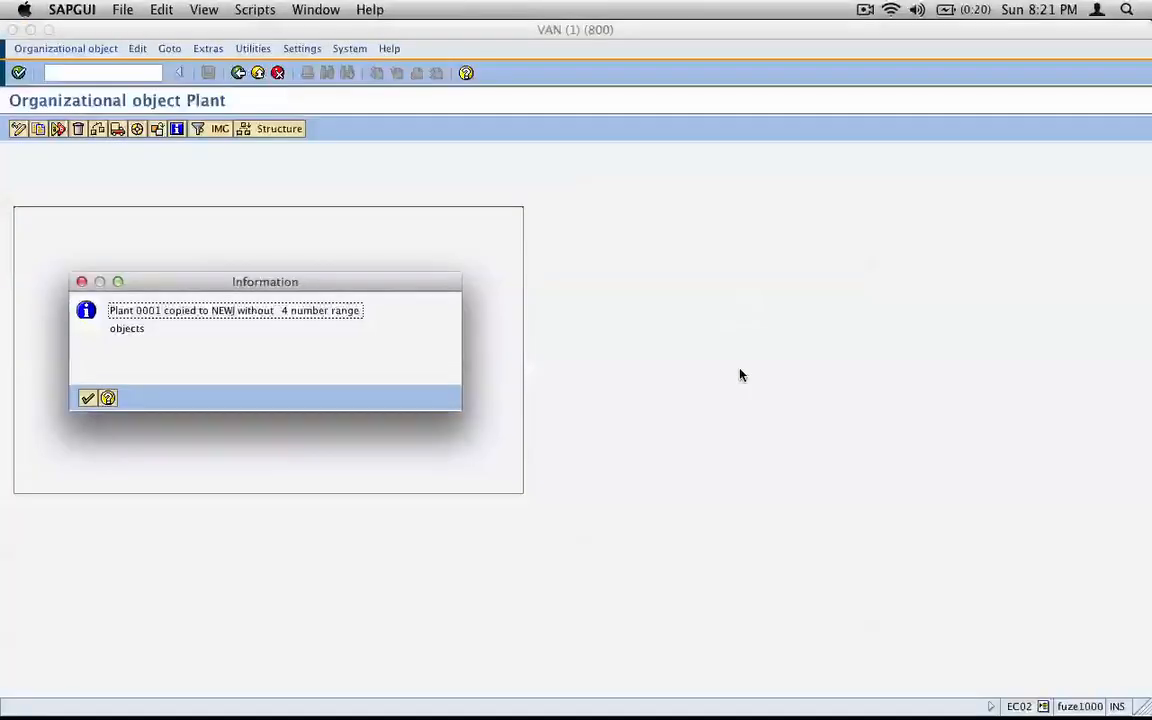
pyautogui.click(88, 397)
pyautogui.click(238, 72)
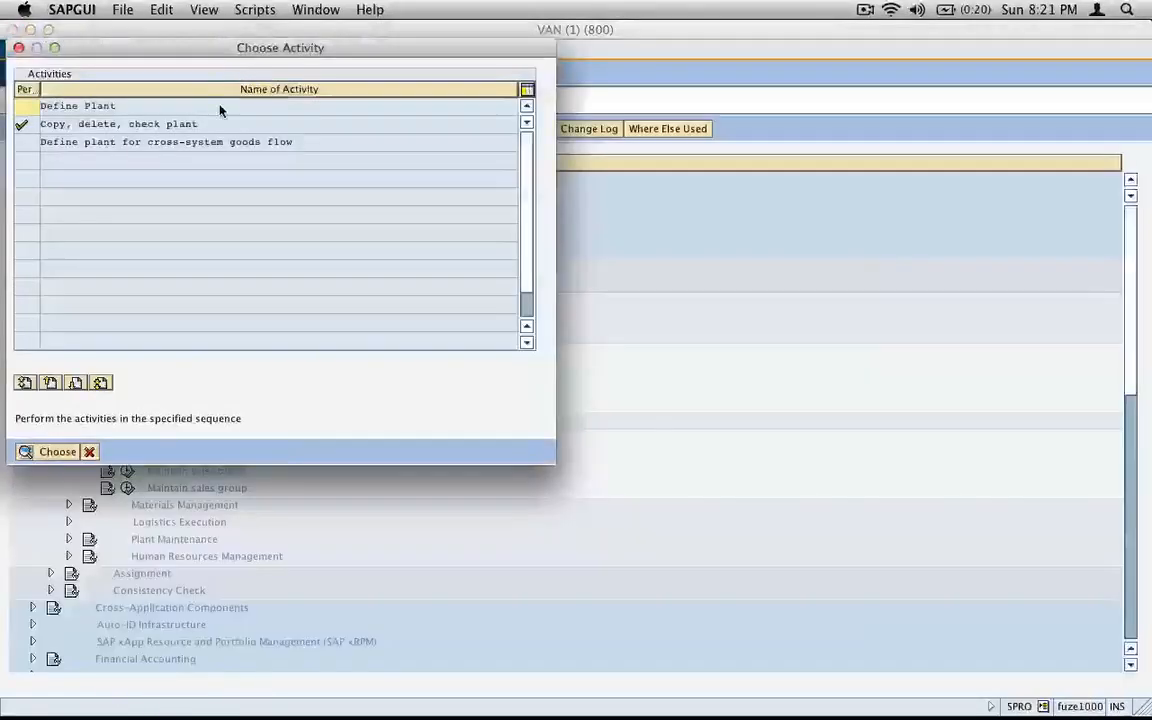
pyautogui.click(160, 106)
pyautogui.click(45, 451)
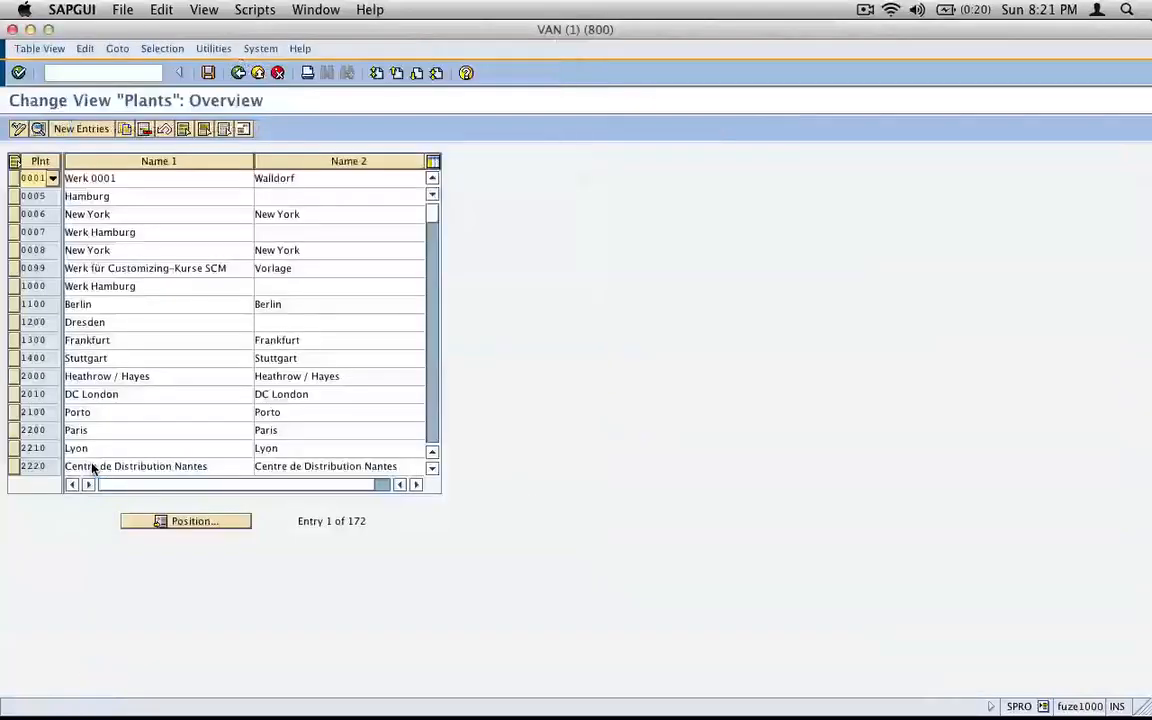
# Step: Position the plants overview list on plant NEWJ
pyautogui.click(220, 524)
pyautogui.write('w')
pyautogui.press('BackSpace')
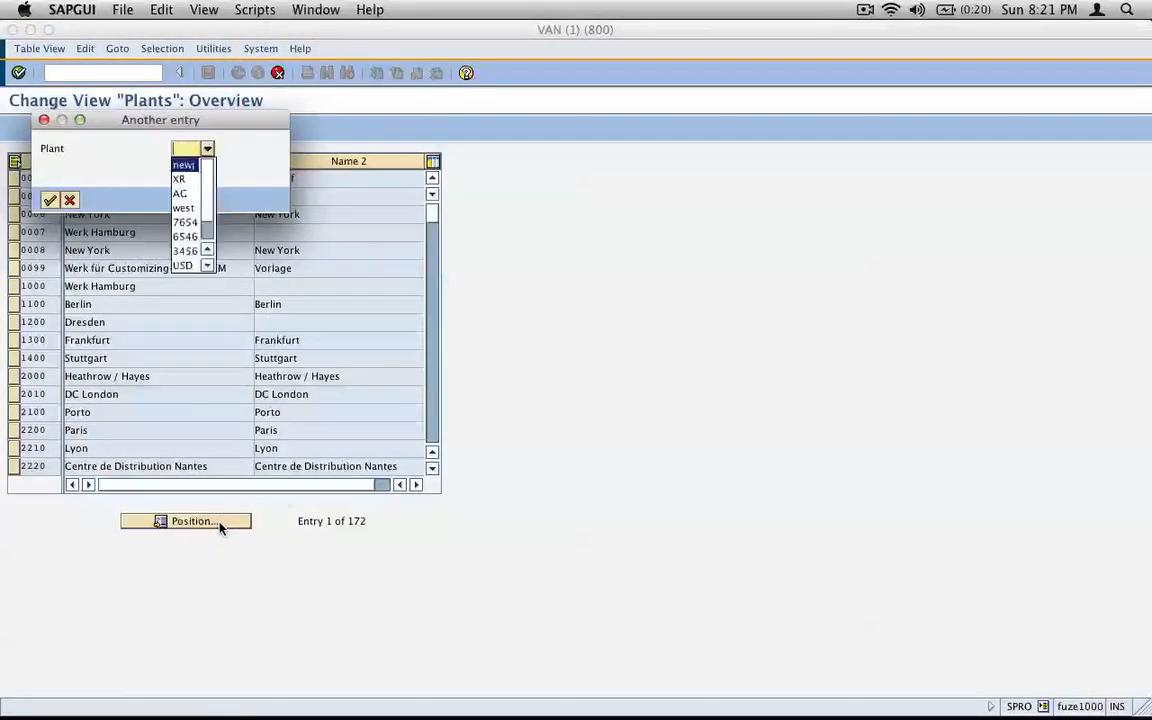
pyautogui.write('new')
pyautogui.press('Return')
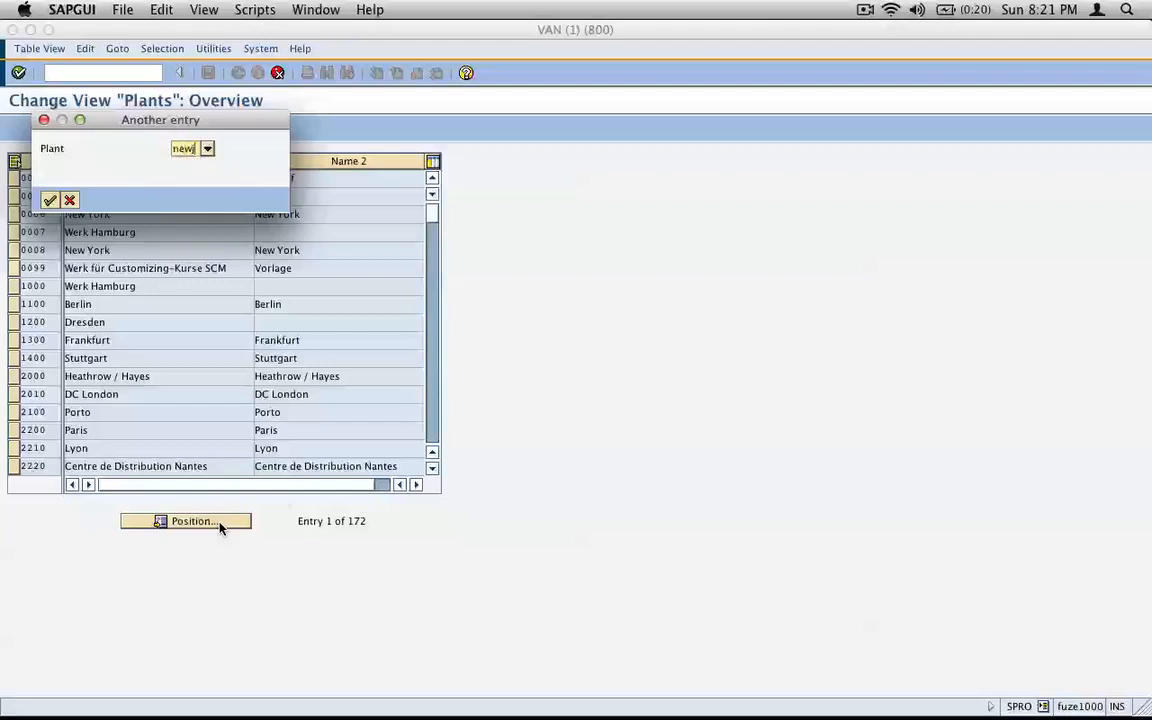
# Step: Open the details of plant NEWJ and bring up its address window, placed beside the plant details
pyautogui.click(16, 178)
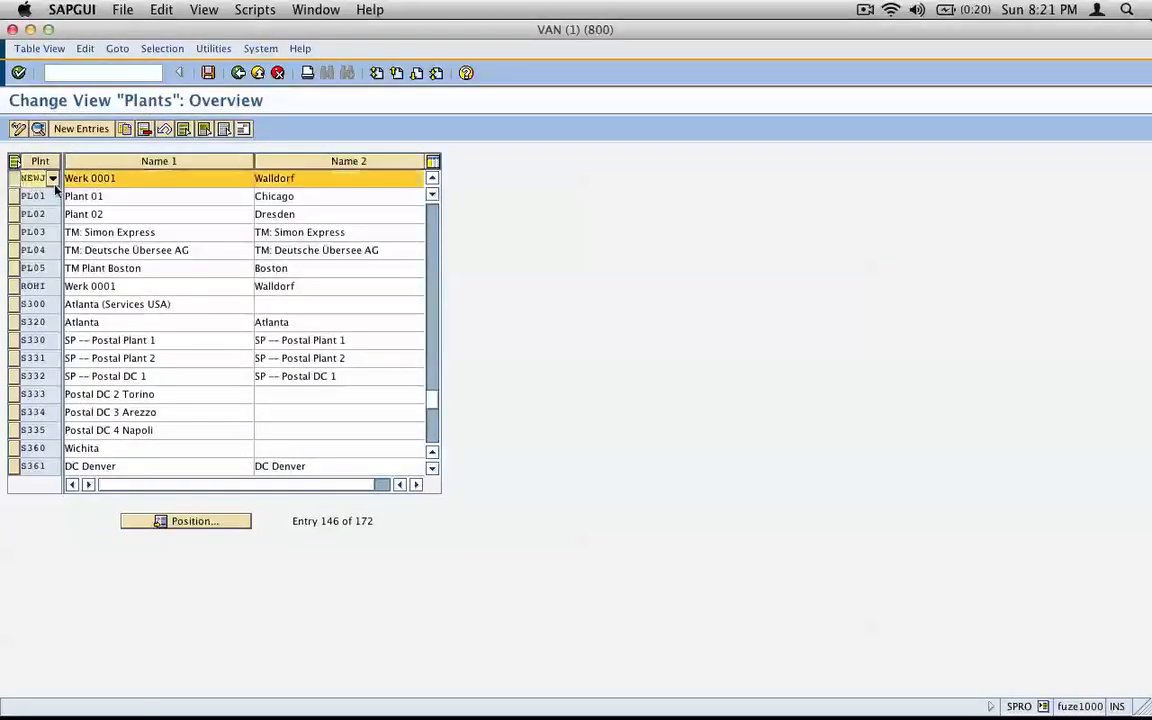
pyautogui.click(39, 129)
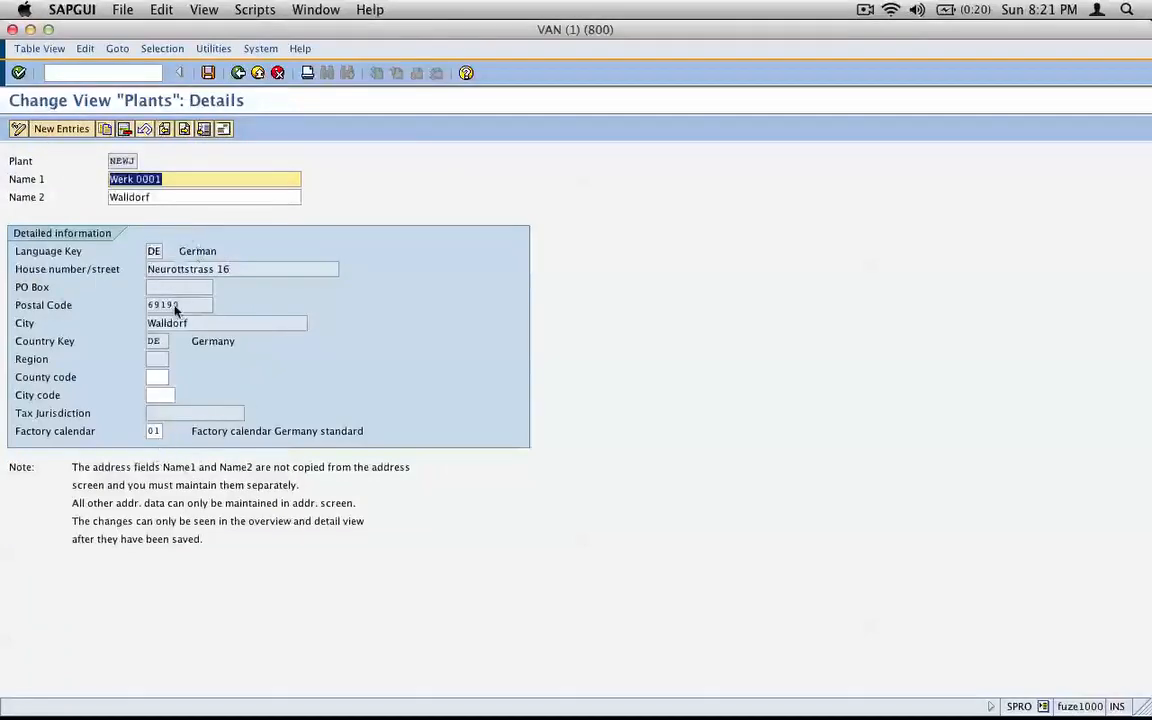
pyautogui.click(225, 129)
pyautogui.moveTo(362, 66); pyautogui.dragTo(750, 128)
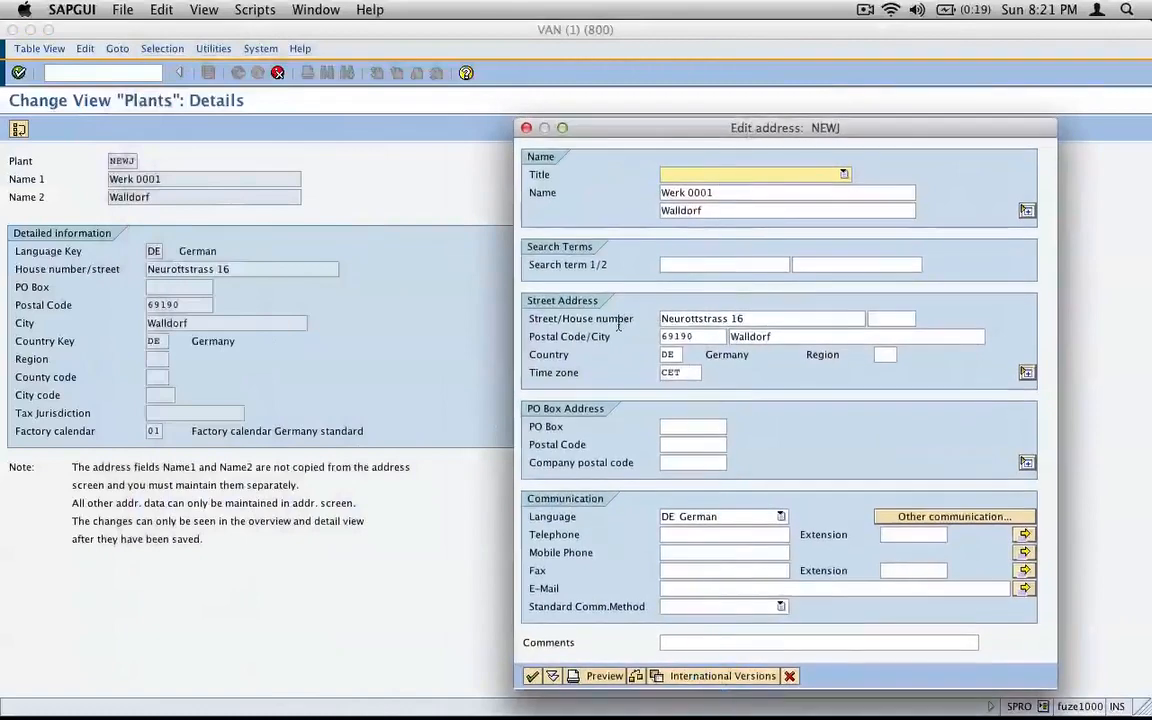
# Step: Move the address window closer to the plant NEWJ details and capture an image of both together
pyautogui.moveTo(635, 120); pyautogui.dragTo(536, 75)
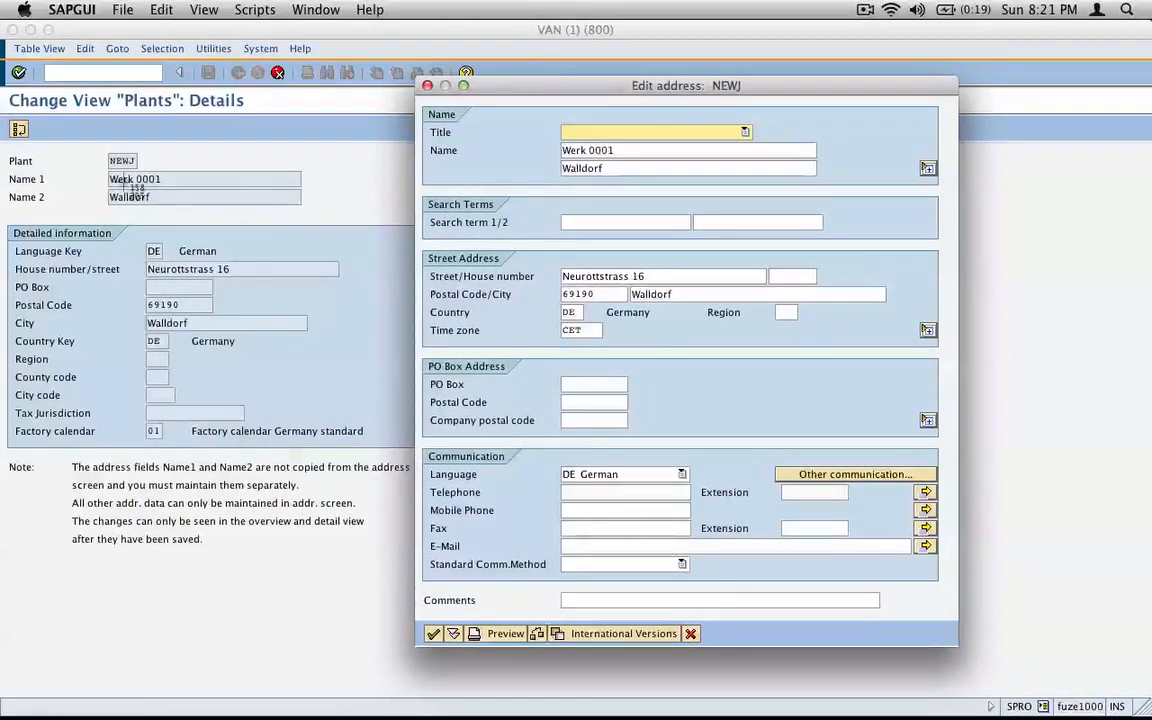
pyautogui.press('super+shift+4')
pyautogui.moveTo(4, 52); pyautogui.dragTo(975, 660)
# Step: Switch to inkBook, paste the captured plant and address image fully visible on a new page, and turn to the following blank page
pyautogui.press('super+Tab')
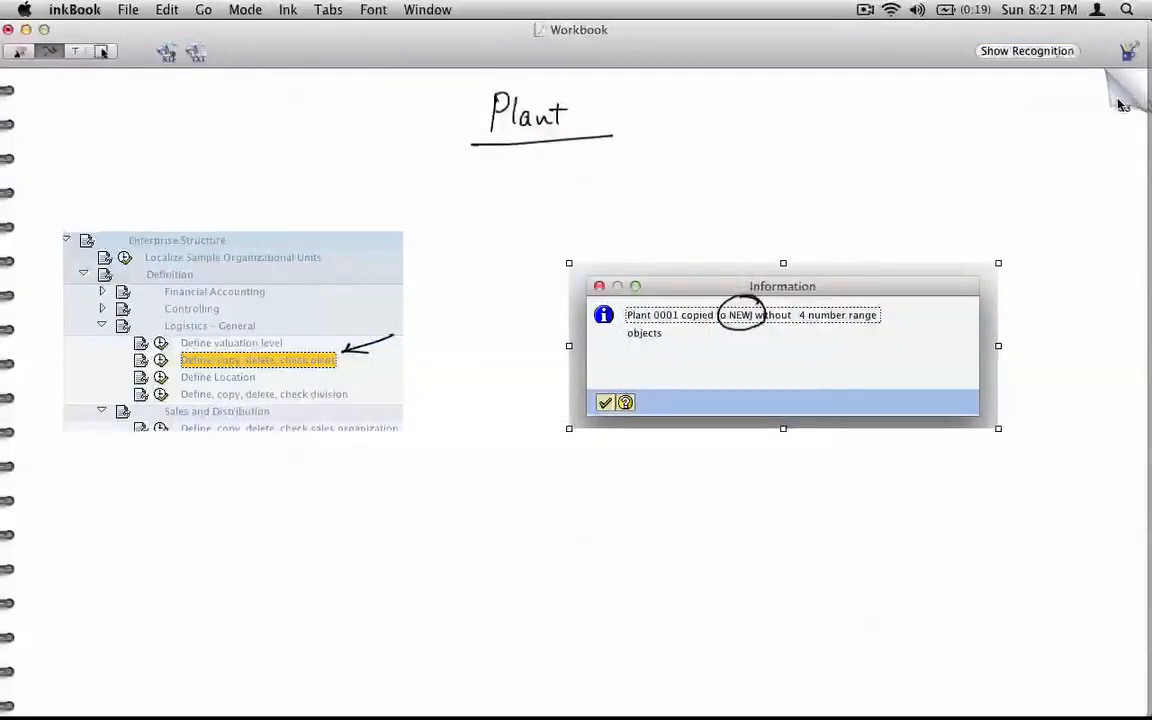
pyautogui.click(1118, 96)
pyautogui.press('super+v')
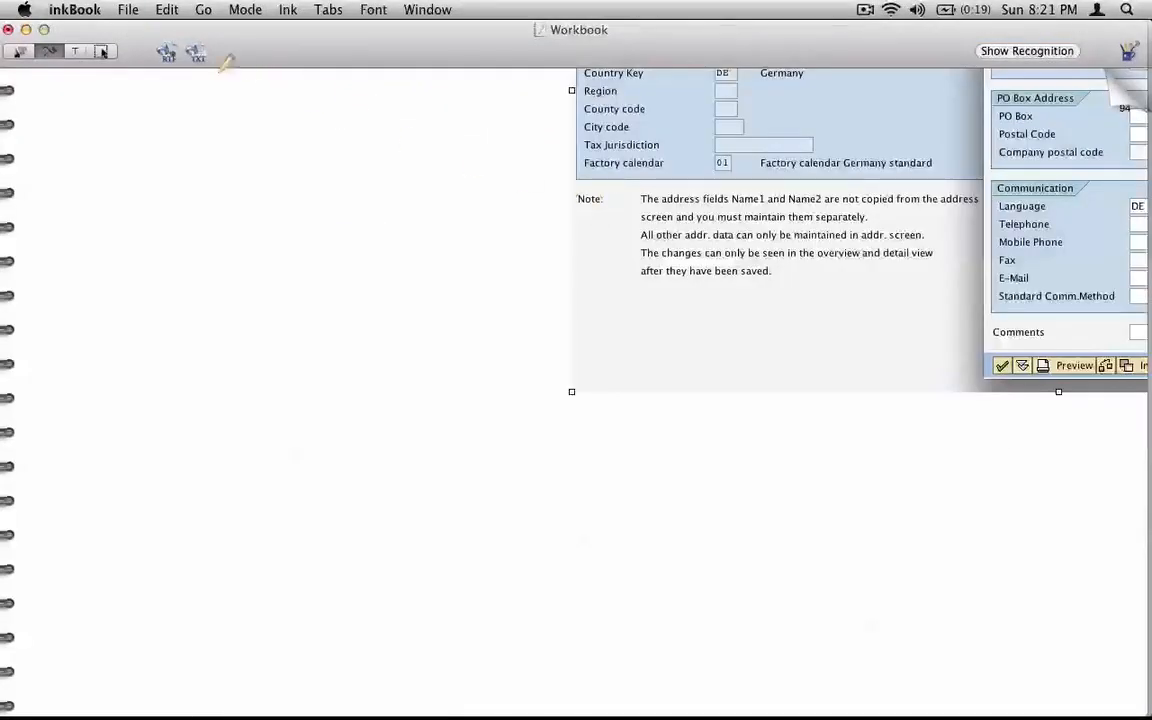
pyautogui.click(102, 50)
pyautogui.moveTo(859, 223); pyautogui.dragTo(384, 526)
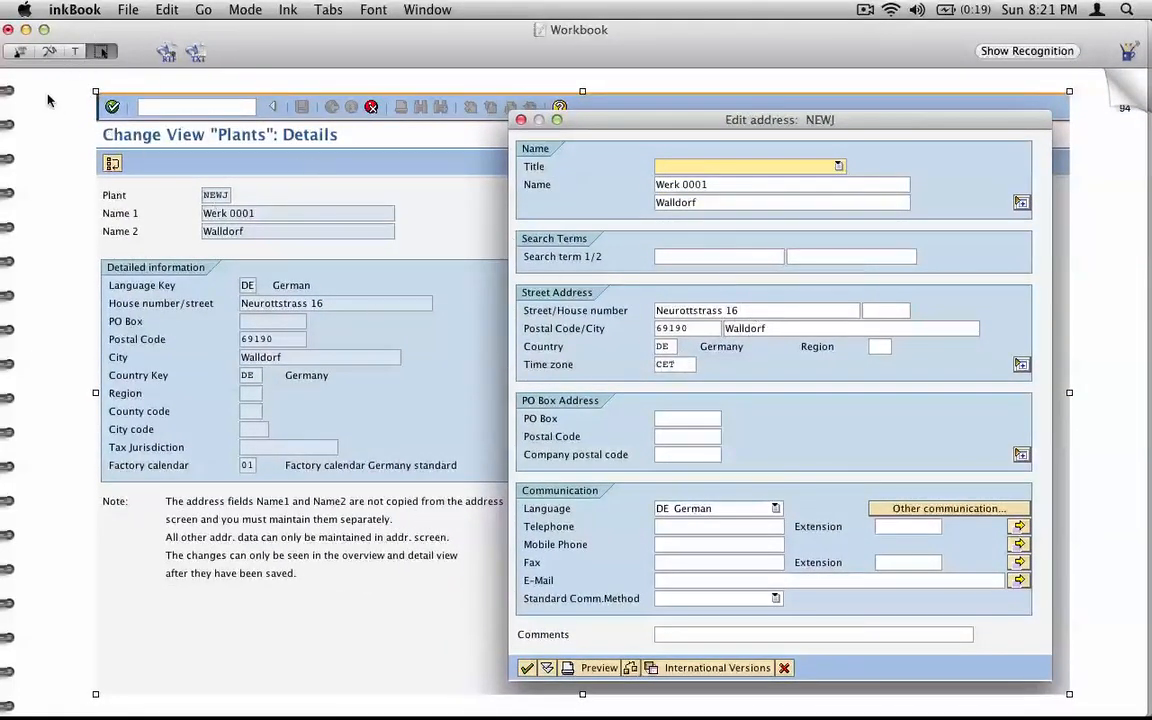
pyautogui.click(1123, 92)
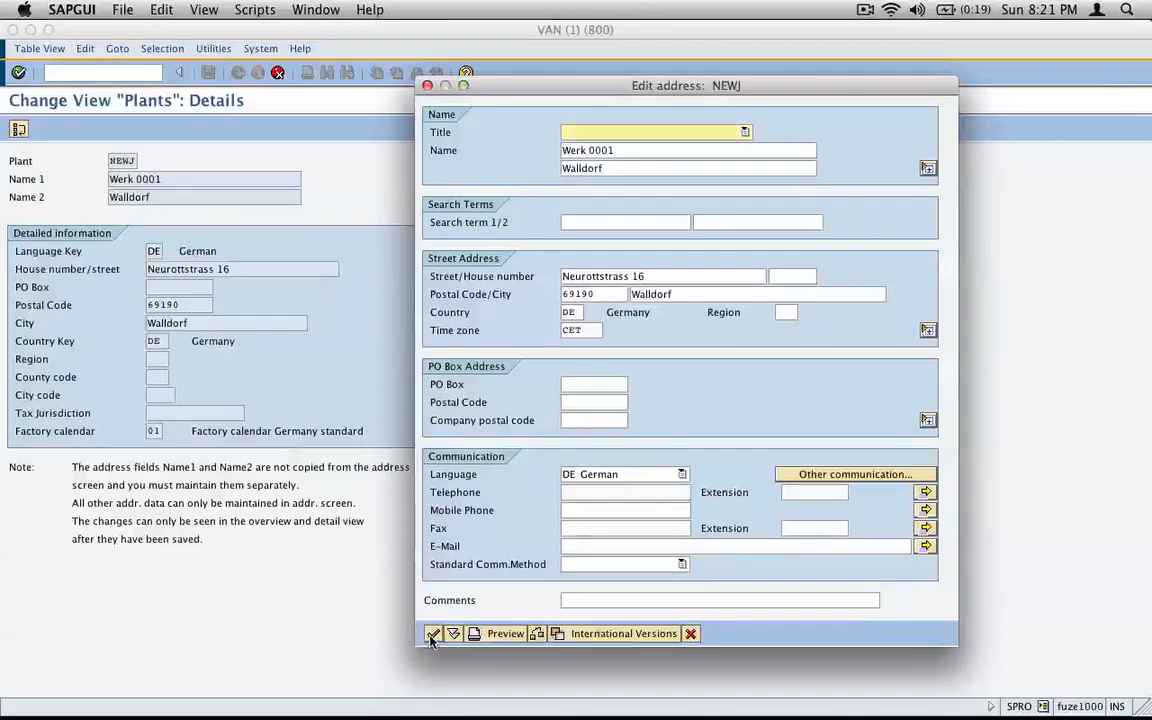
# Step: Back in SAPGUI, accept the address, save plant NEWJ and return to the customizing tree
pyautogui.click(430, 628)
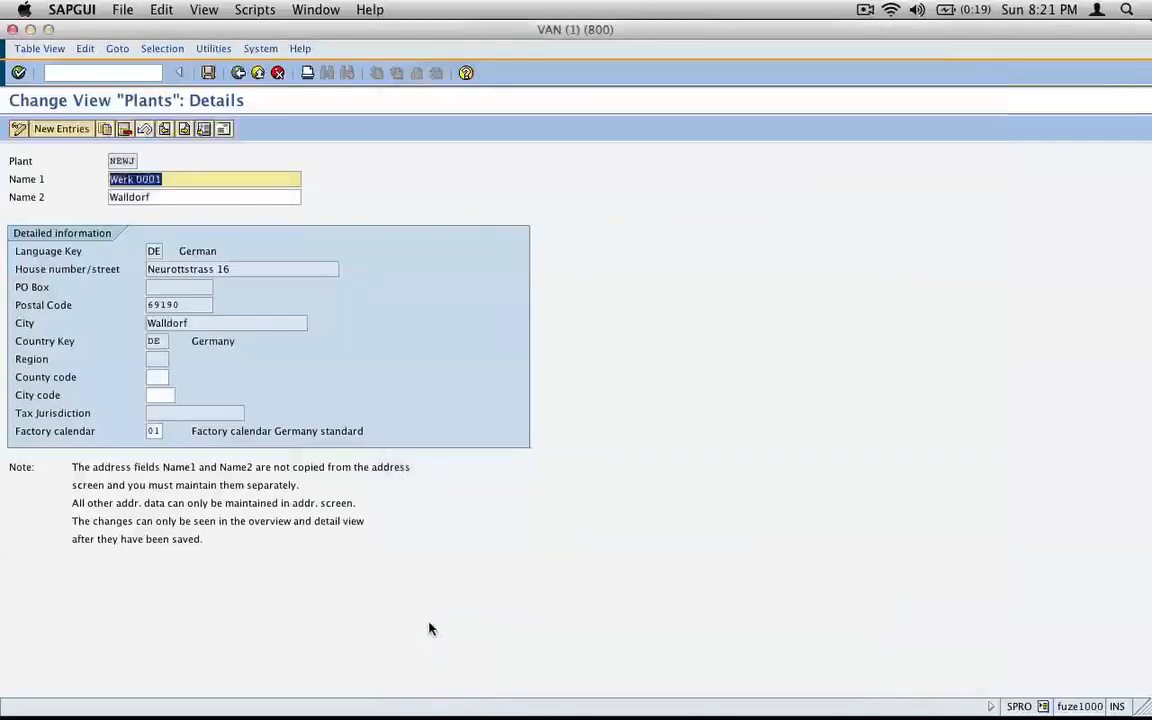
pyautogui.click(209, 73)
pyautogui.click(238, 72)
pyautogui.click(238, 72)
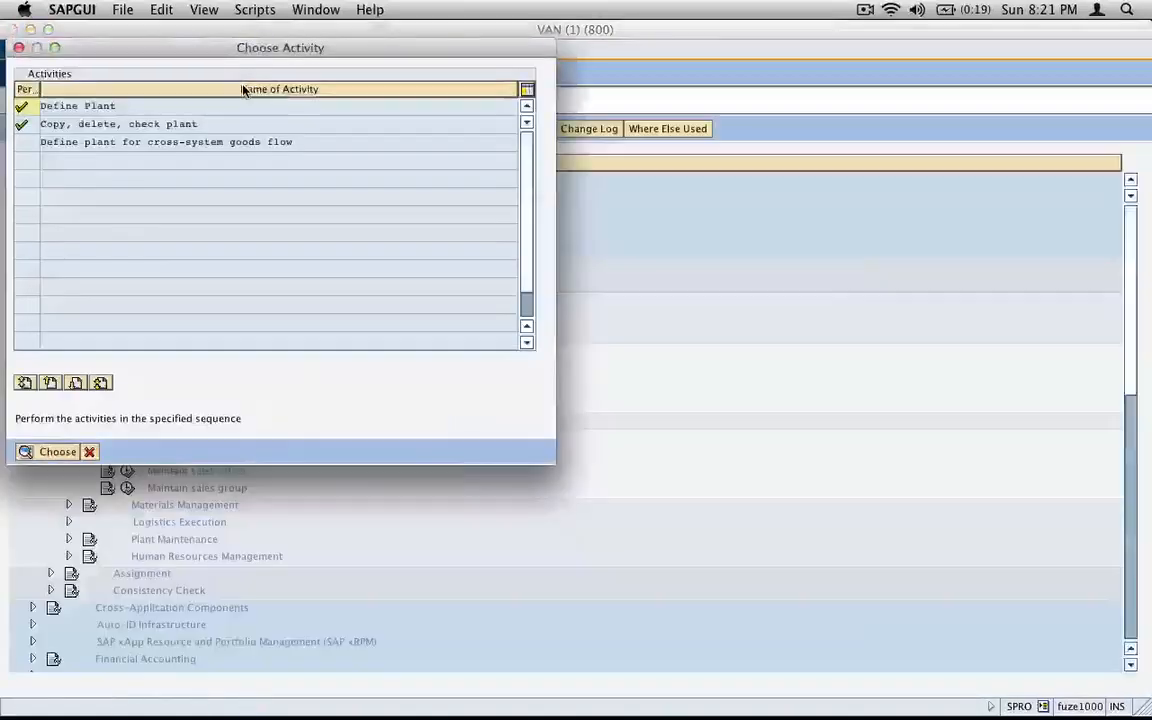
pyautogui.click(89, 451)
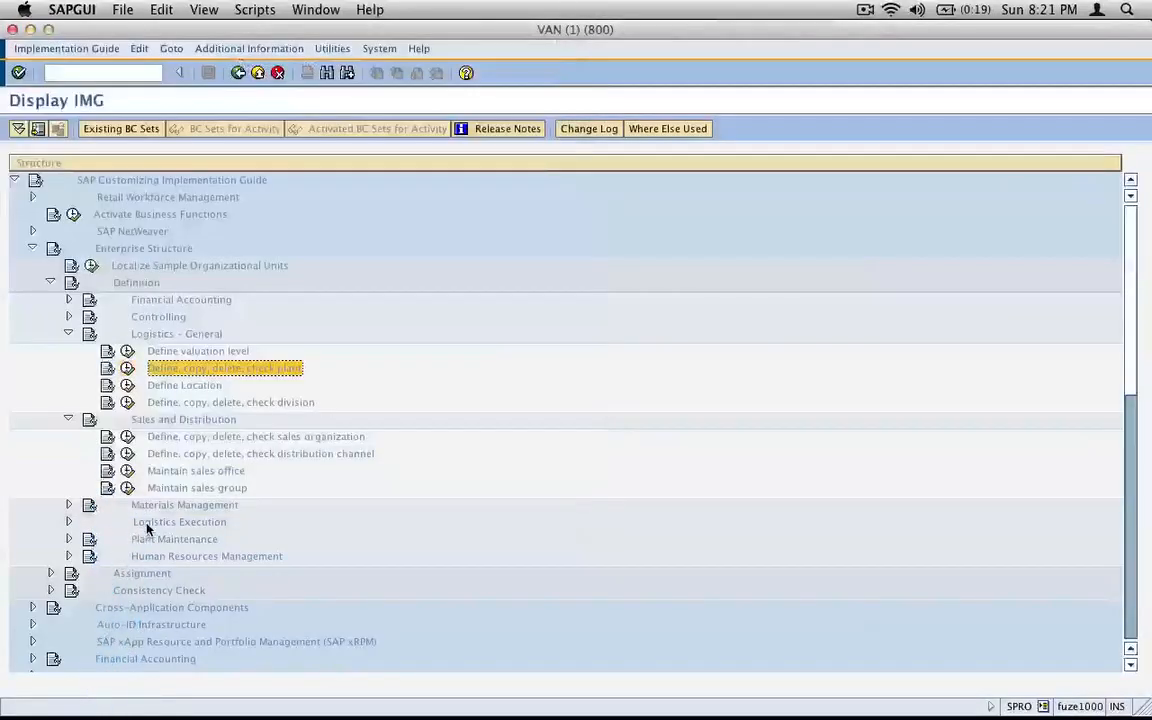
# Step: Expand Logistics Execution and Materials Management under Definition, and capture the tree section with Maintain storage location selected
pyautogui.click(68, 521)
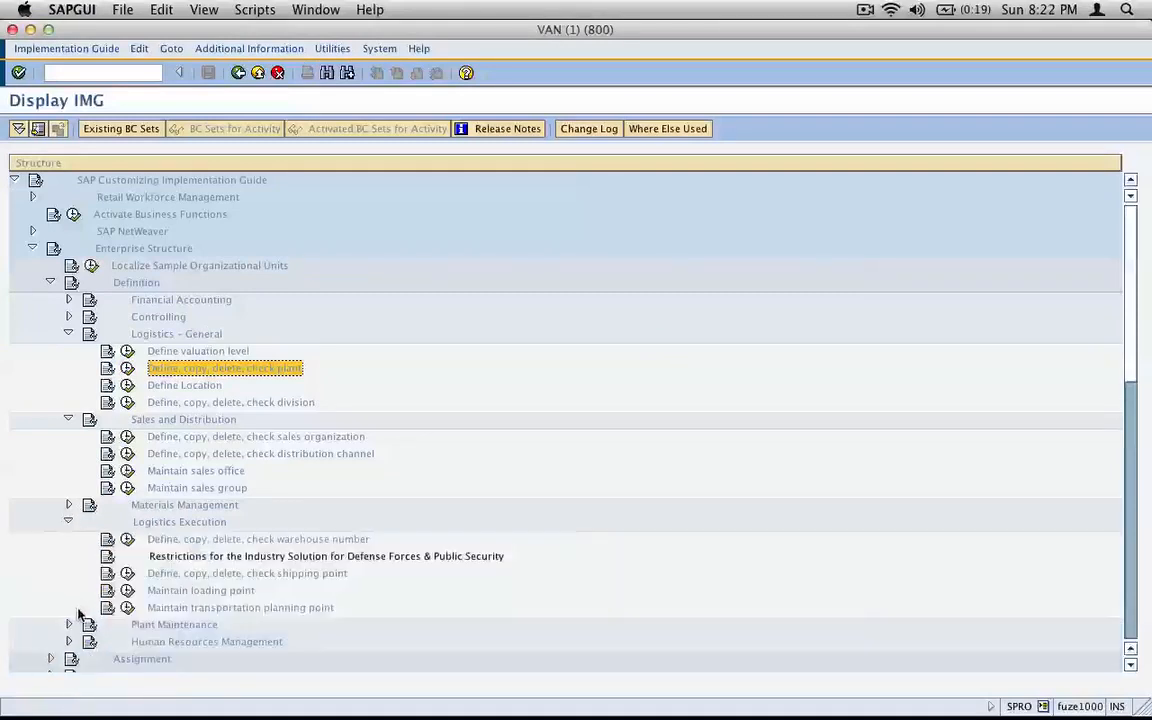
pyautogui.click(69, 504)
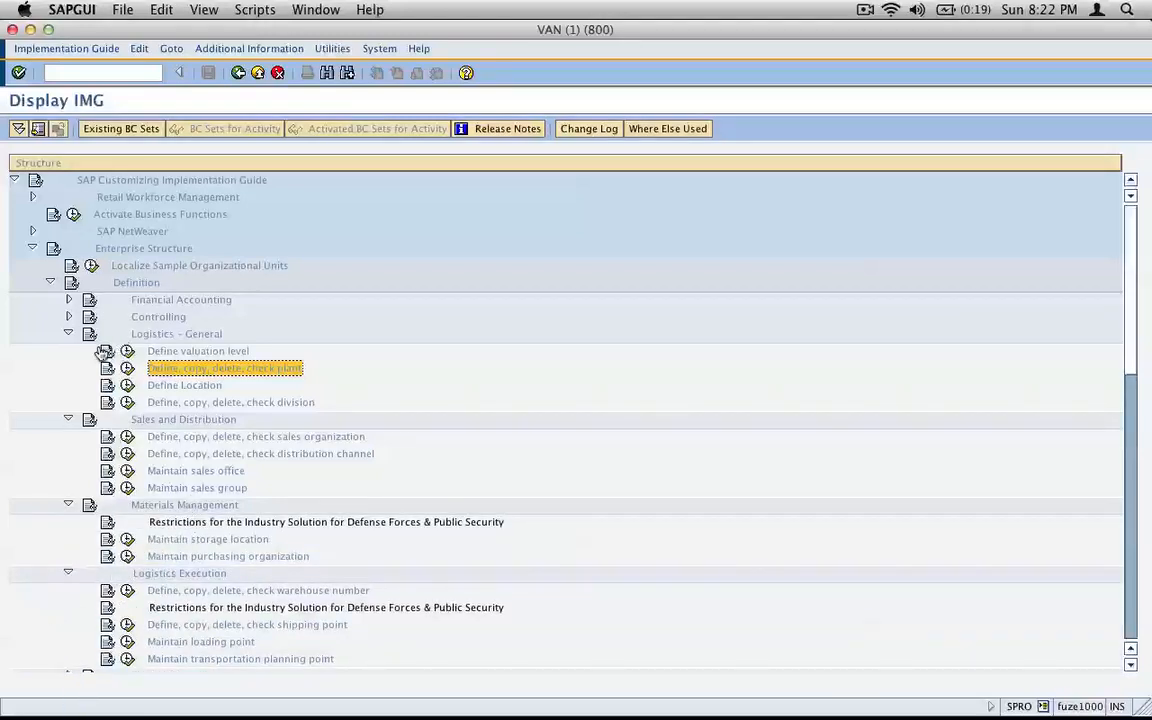
pyautogui.click(165, 539)
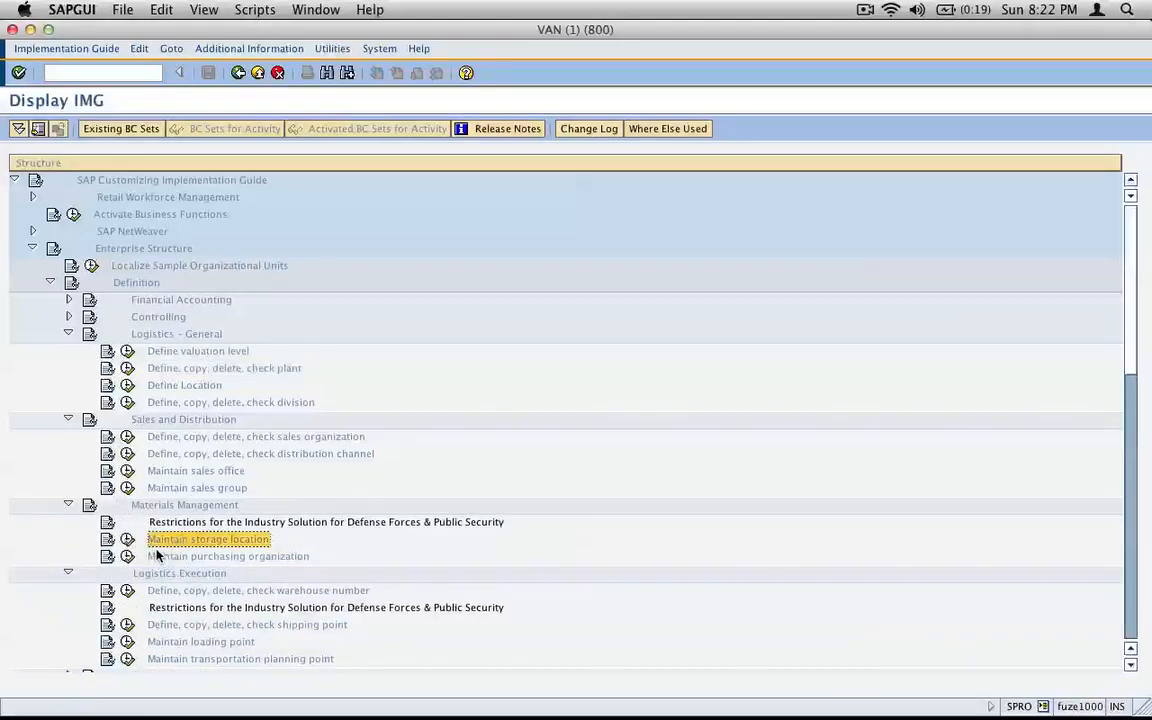
pyautogui.press('super+shift+4')
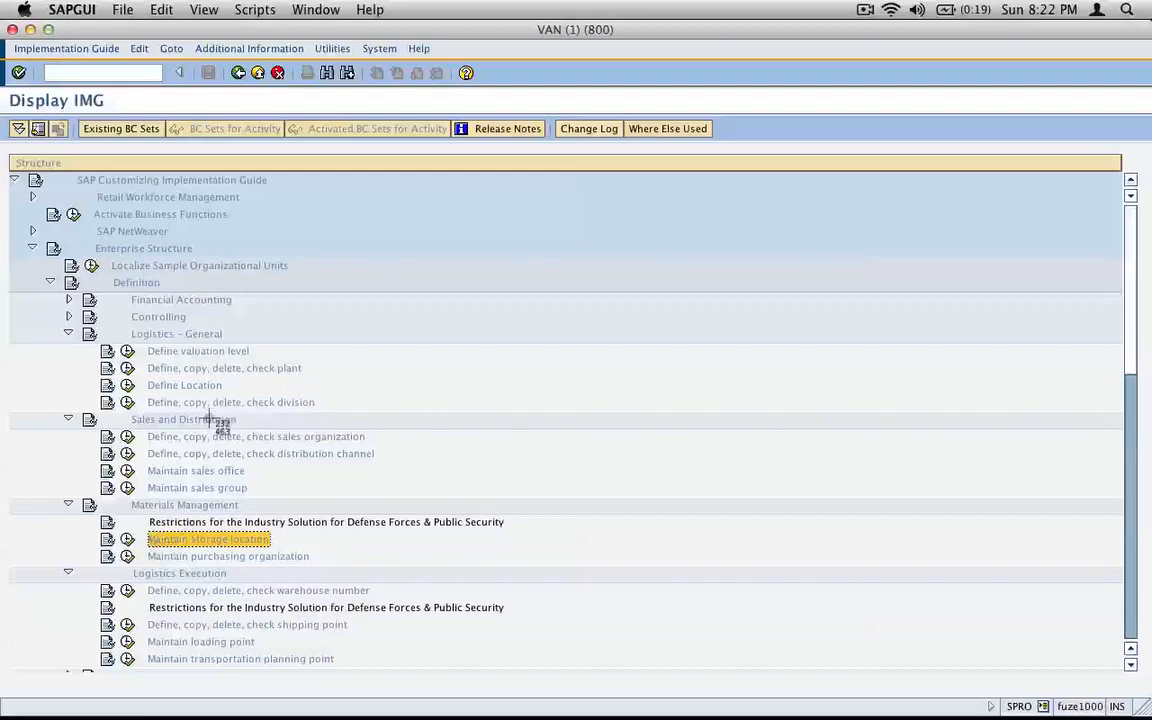
pyautogui.moveTo(50, 489); pyautogui.dragTo(335, 584)
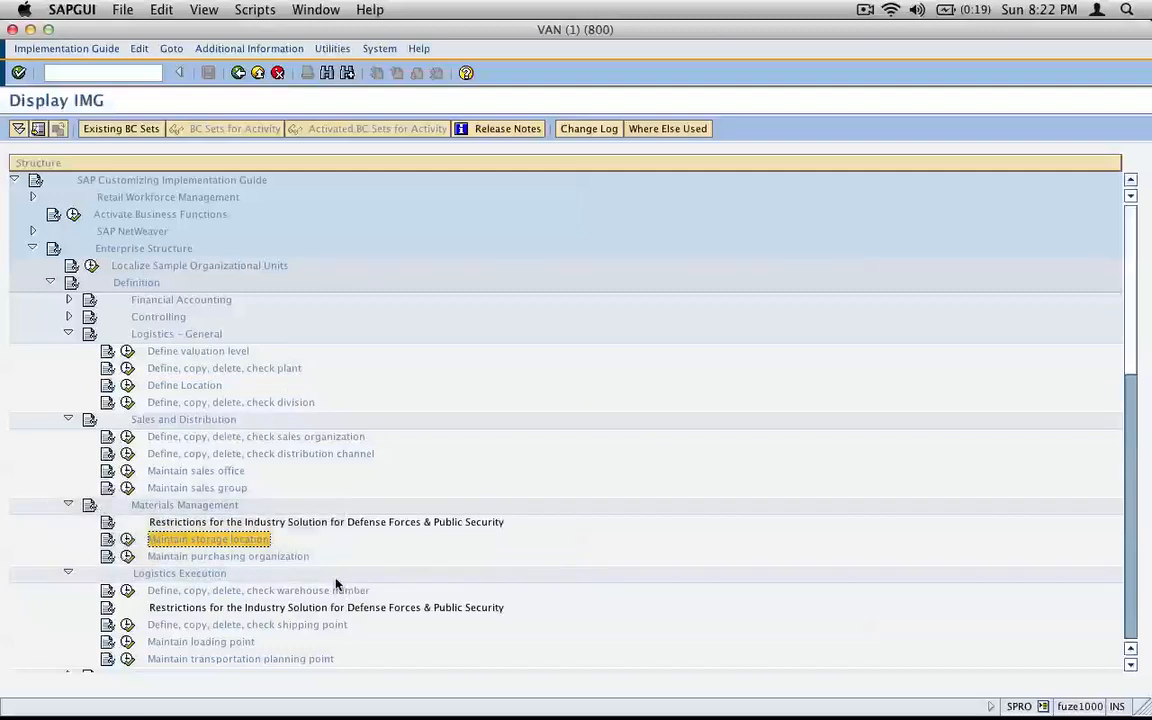
# Step: Switch to inkBook, handwrite the underlined heading "Storage Location" and paste the captured tree section below it on the left of the page
pyautogui.press('super+Tab')
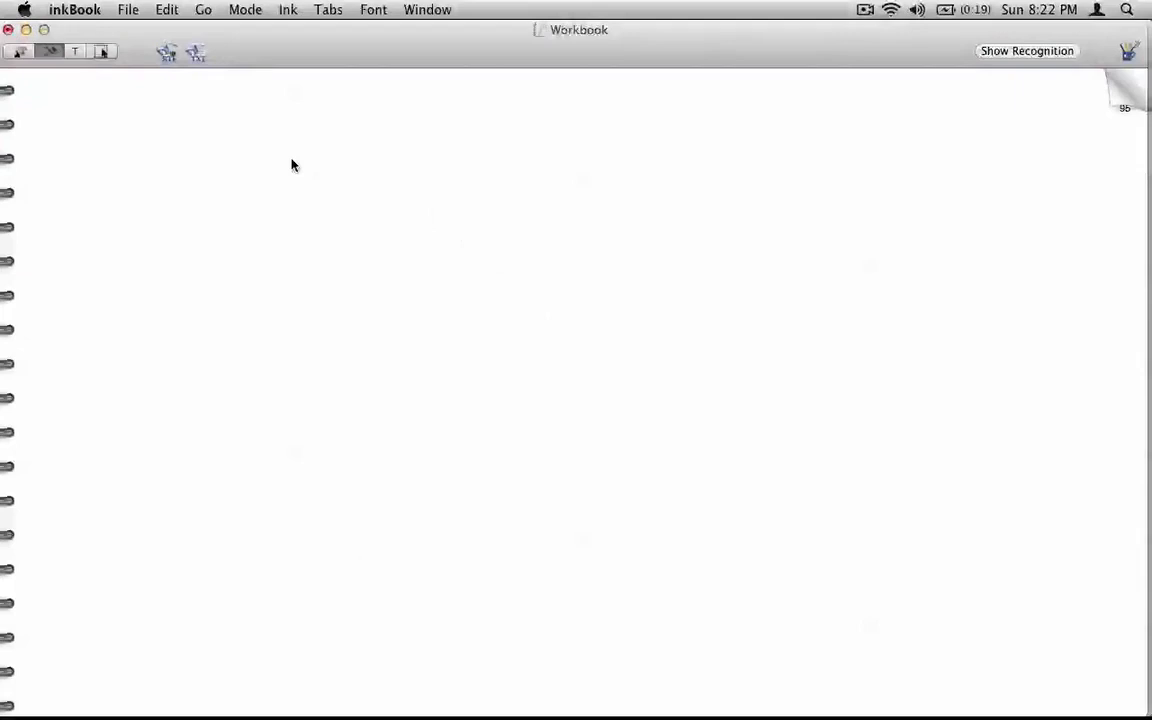
pyautogui.moveTo(524, 92)
pyautogui.mouseDown()
pyautogui.moveTo(512, 118)
pyautogui.moveTo(616, 97)
pyautogui.moveTo(698, 107)
pyautogui.mouseUp()
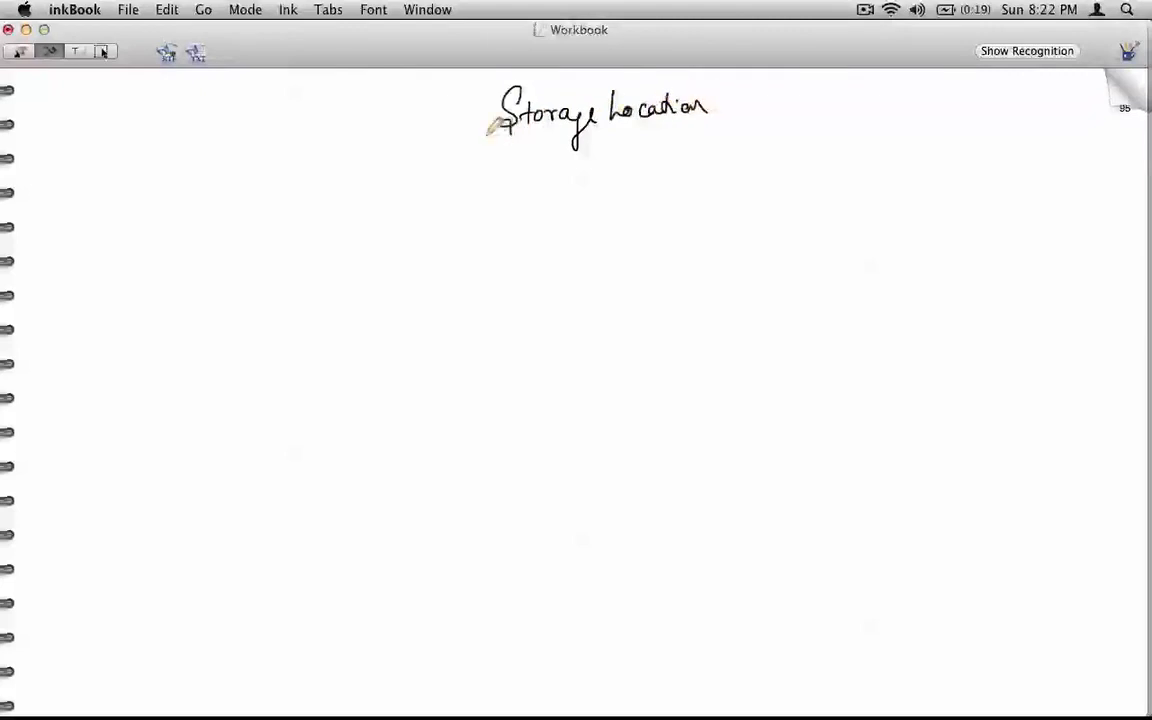
pyautogui.moveTo(478, 136); pyautogui.dragTo(758, 135)
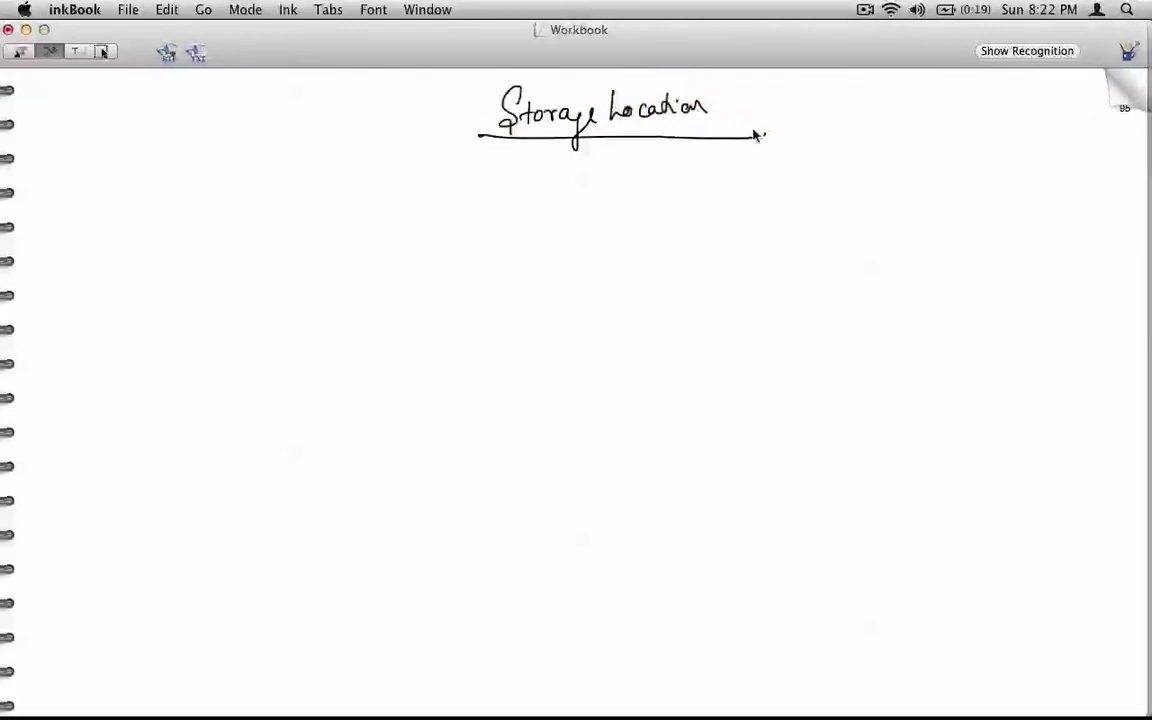
pyautogui.press('super+v')
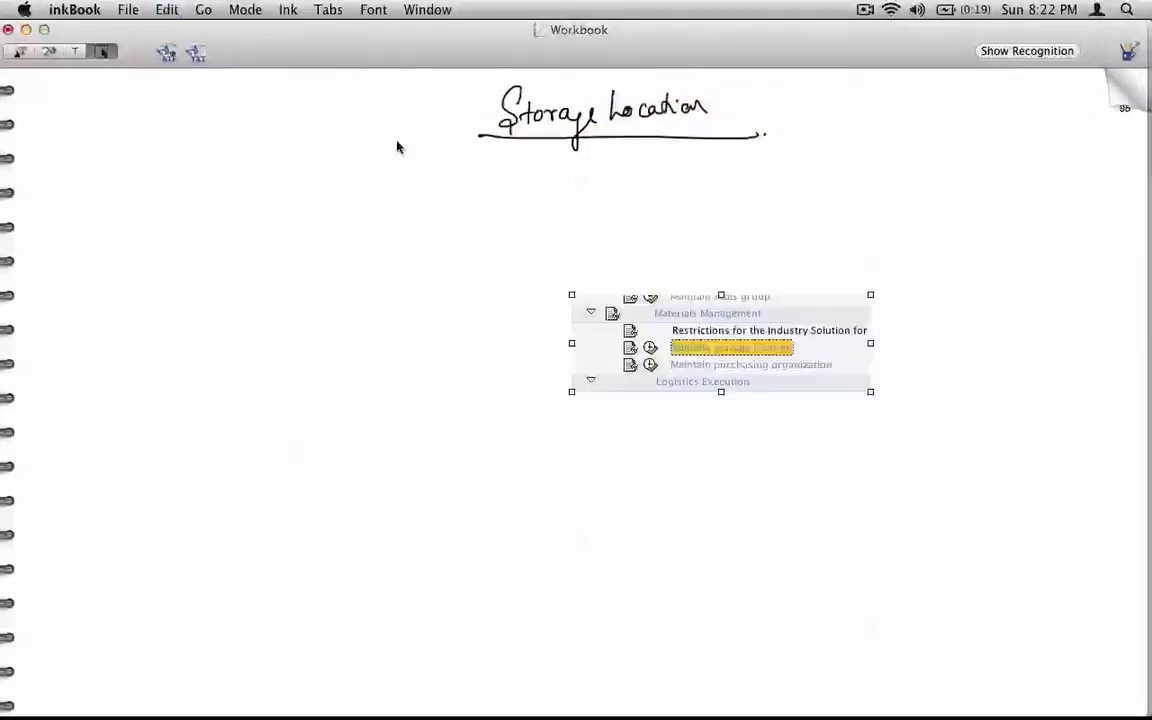
pyautogui.moveTo(755, 350); pyautogui.dragTo(259, 316)
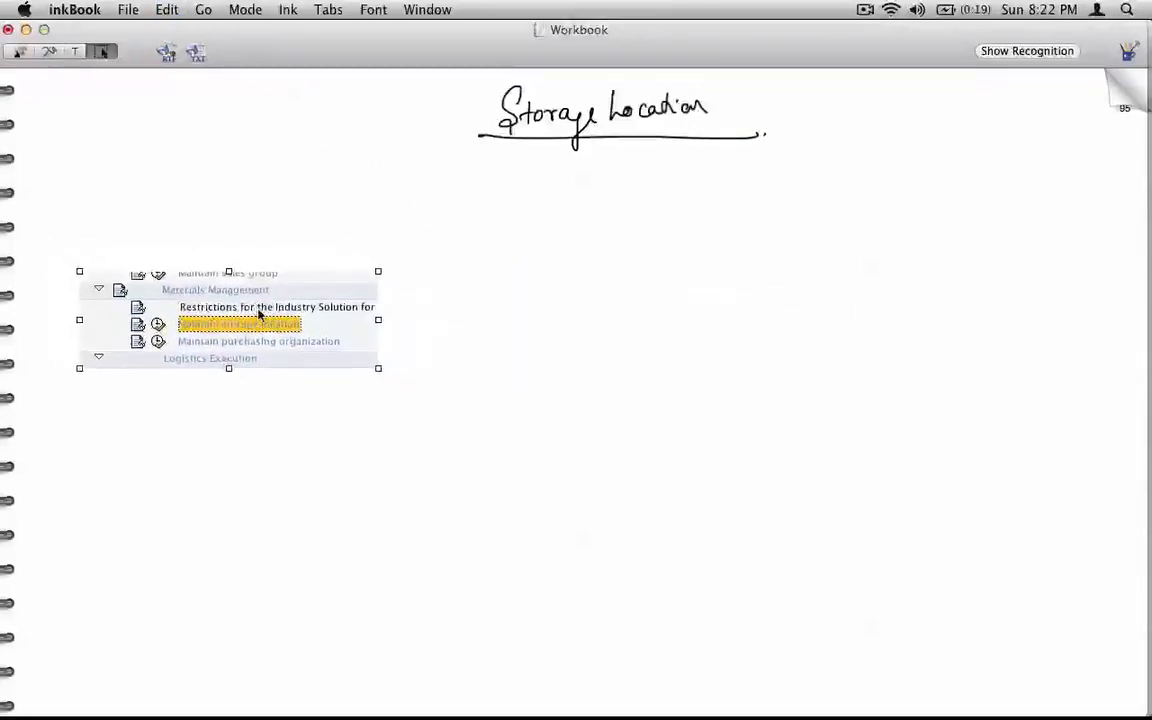
# Step: Return to SAPGUI, start the Maintain storage location activity and enter plant newj as the work area
pyautogui.press('super+Tab')
pyautogui.click(128, 540)
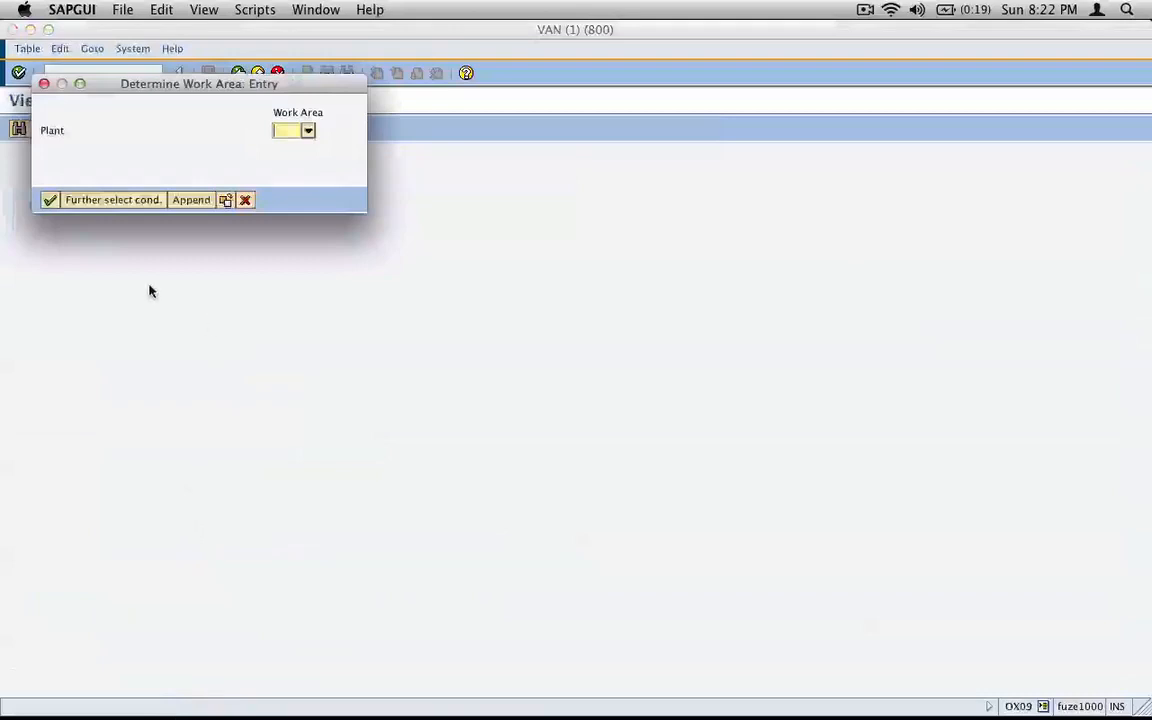
pyautogui.write('newj')
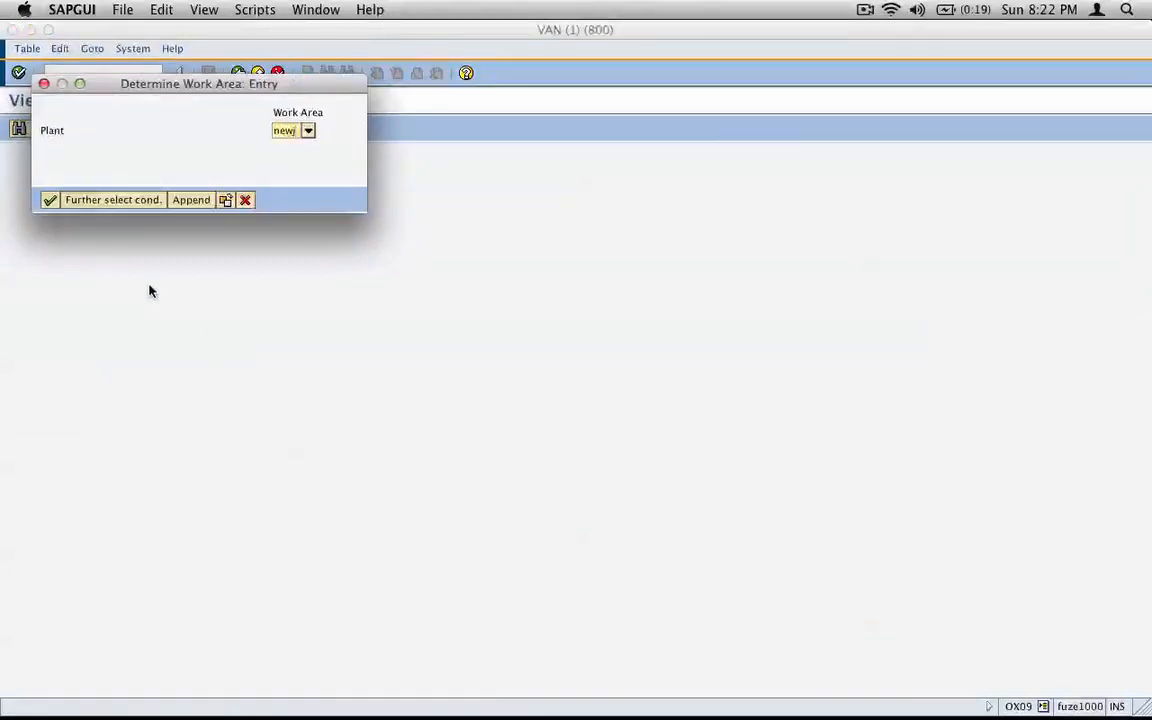
# Step: Capture the work area dialog, paste it into the inkBook page and arrange it beside the tree image
pyautogui.press('super+shift+4')
pyautogui.moveTo(41, 77); pyautogui.dragTo(370, 213)
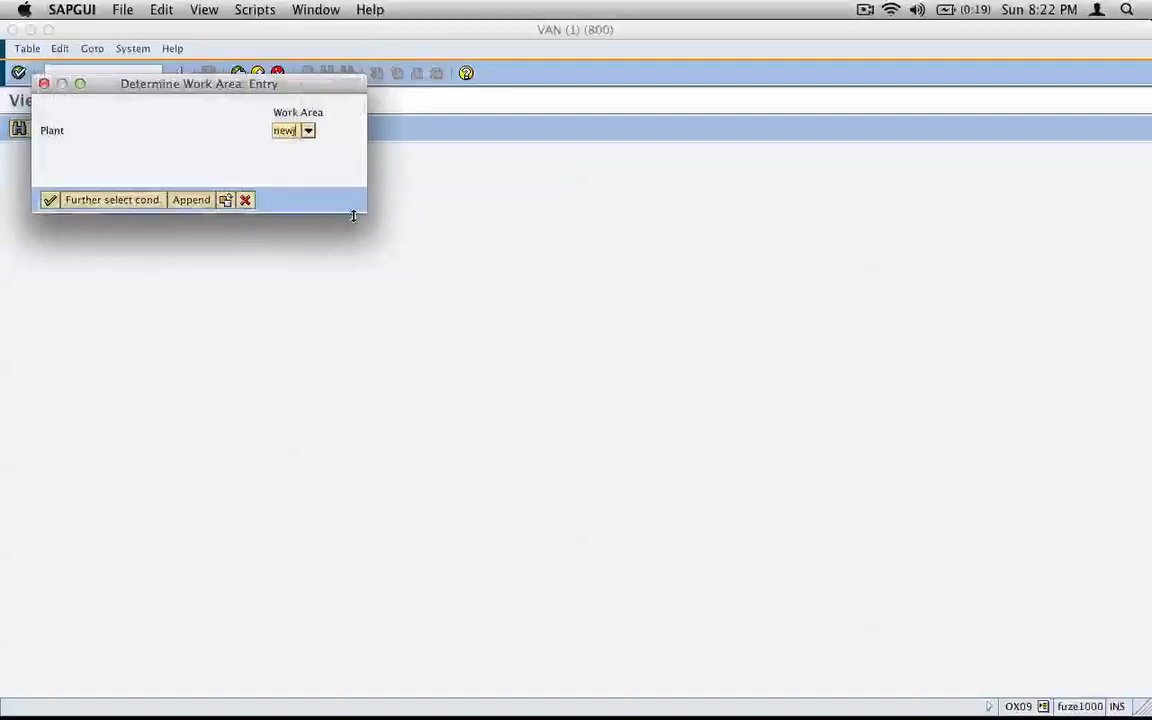
pyautogui.press('super+Tab')
pyautogui.press('super+v')
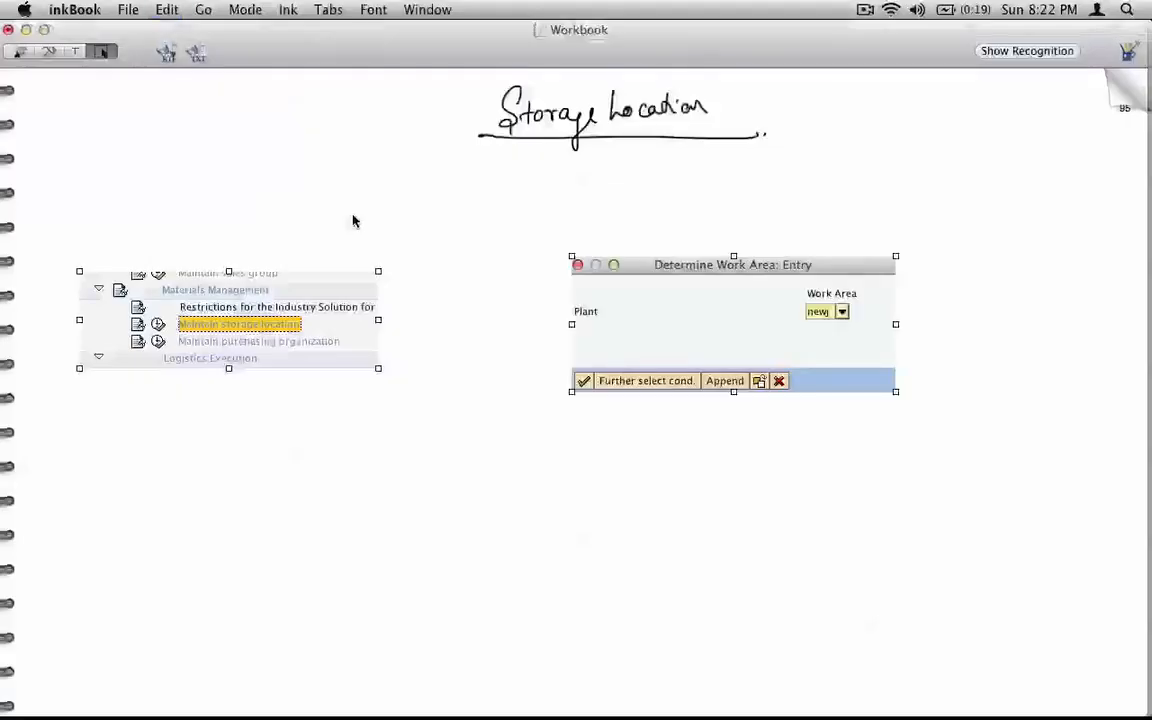
pyautogui.moveTo(637, 333); pyautogui.dragTo(526, 322)
pyautogui.click(578, 390)
pyautogui.click(390, 489)
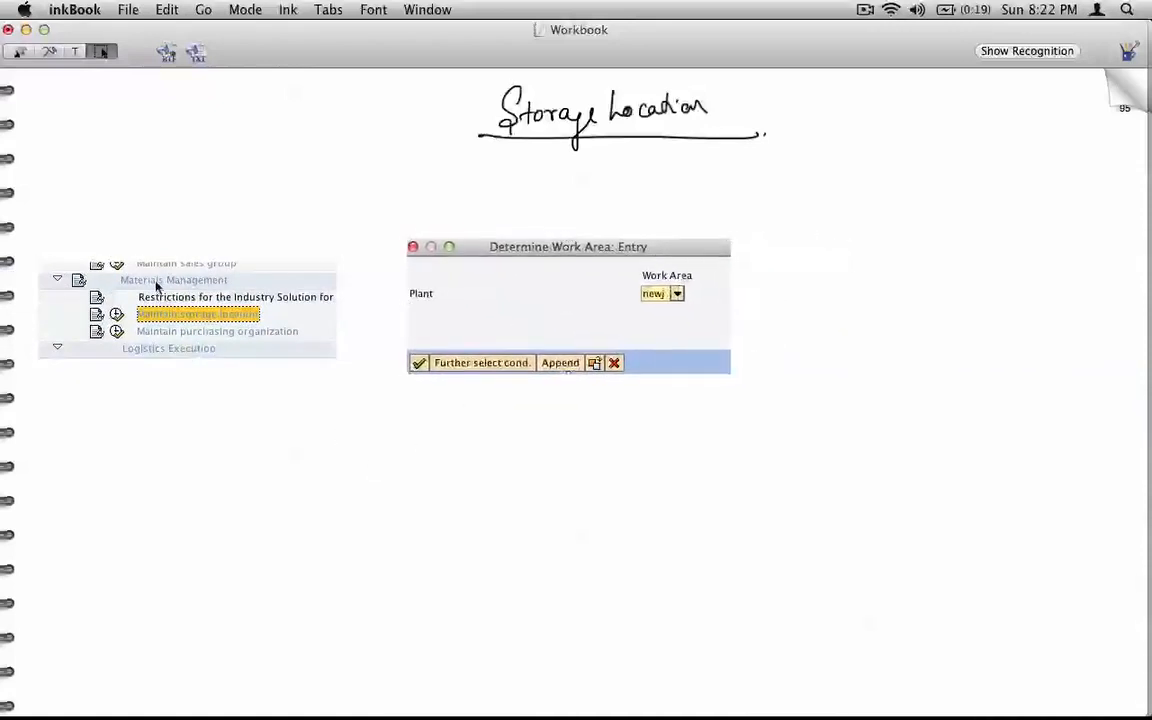
# Step: Draw an arrow from Maintain storage location to the work area dialog and another pointing at its plant entry
pyautogui.click(49, 52)
pyautogui.moveTo(308, 318)
pyautogui.mouseDown()
pyautogui.moveTo(374, 288)
pyautogui.moveTo(390, 309)
pyautogui.mouseUp()
pyautogui.moveTo(677, 257)
pyautogui.mouseDown()
pyautogui.moveTo(693, 263)
pyautogui.moveTo(705, 246)
pyautogui.mouseUp()
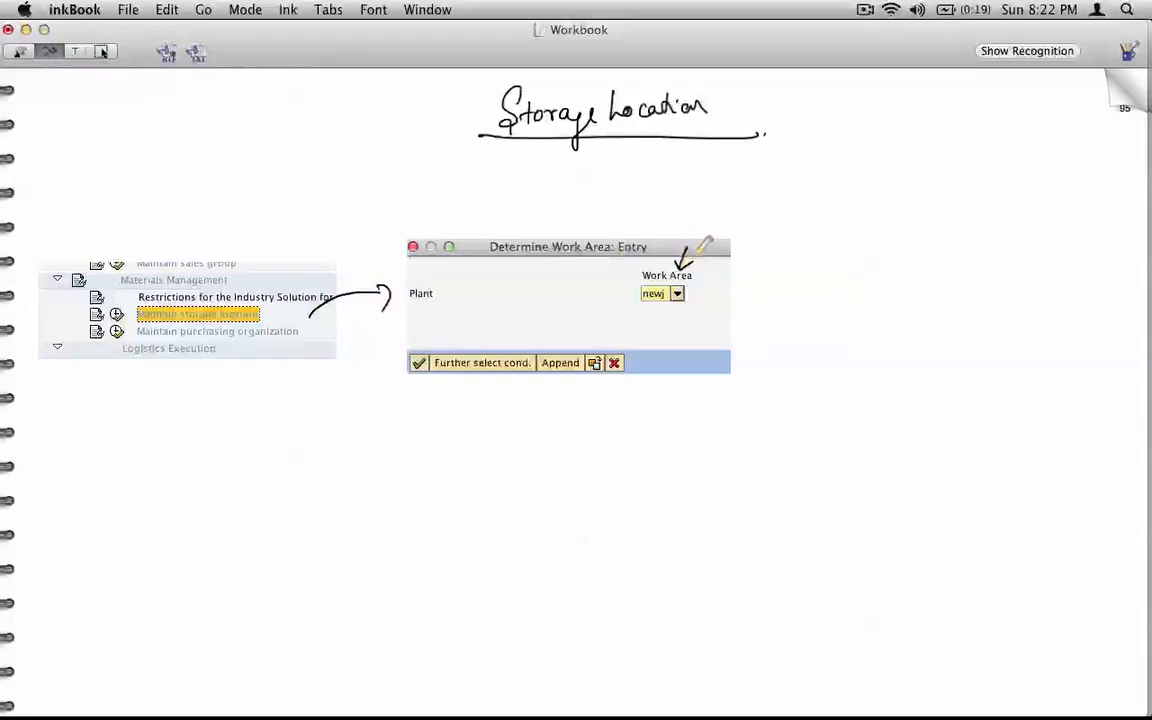
# Step: Return to SAPGUI, open the storage locations of plant newj, expand the Storage locations node and select location 0001
pyautogui.press('super+Tab')
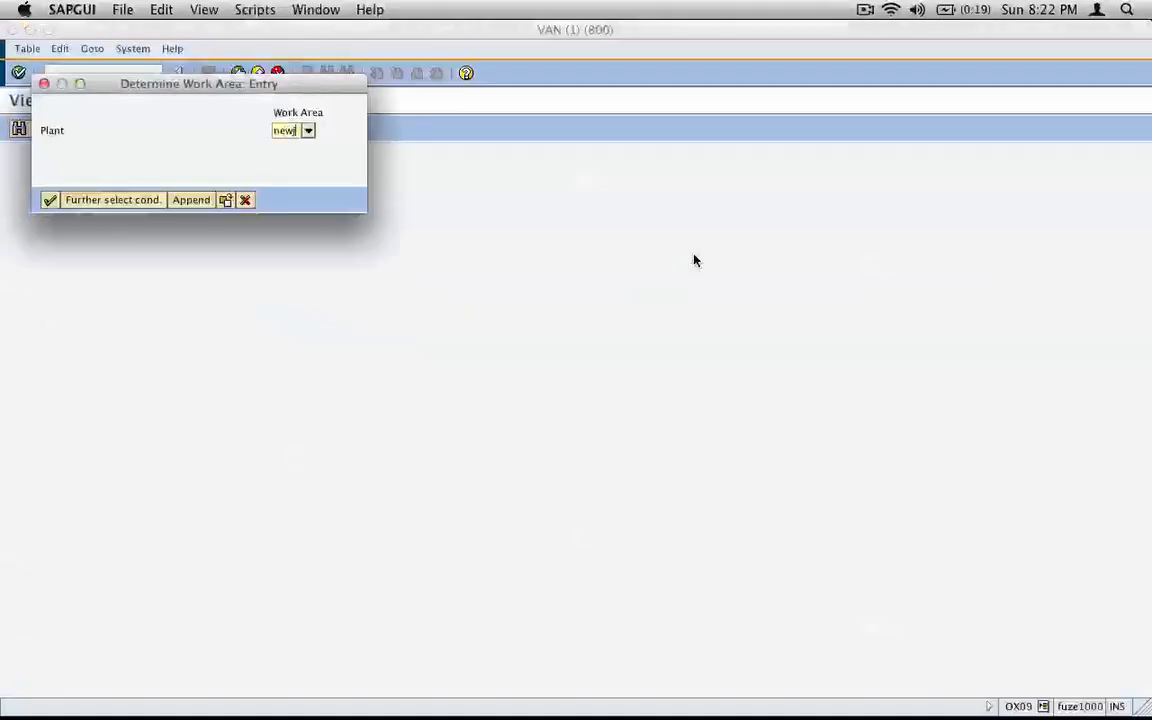
pyautogui.click(49, 200)
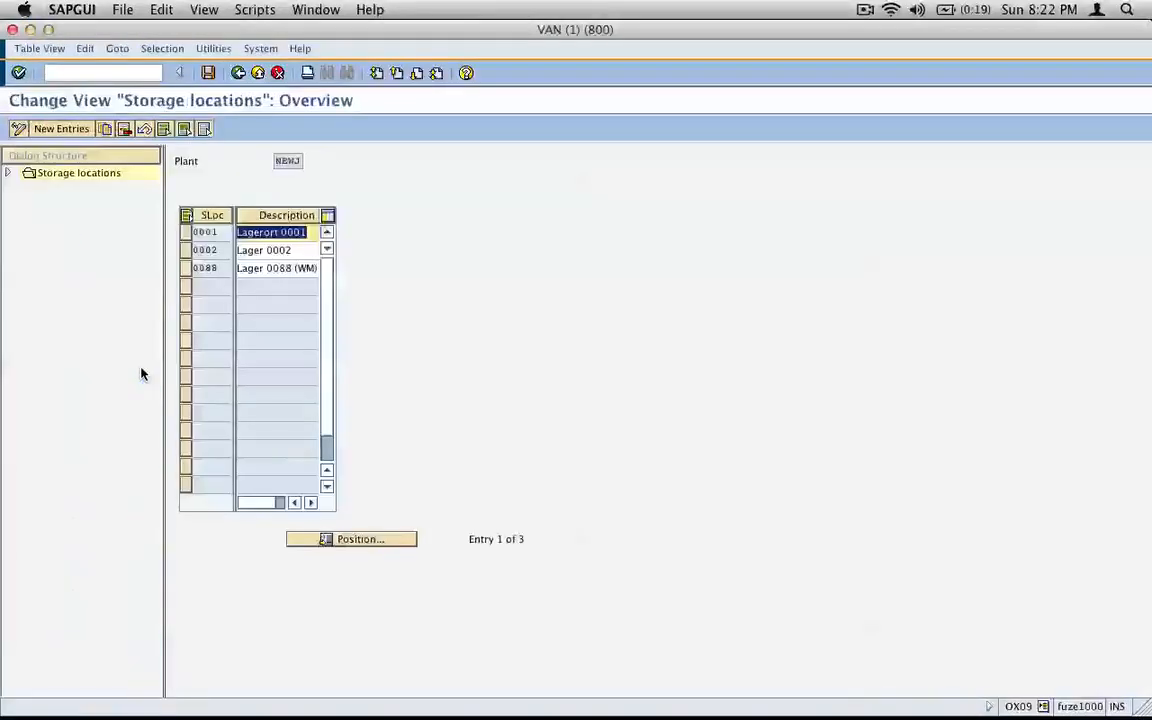
pyautogui.click(8, 172)
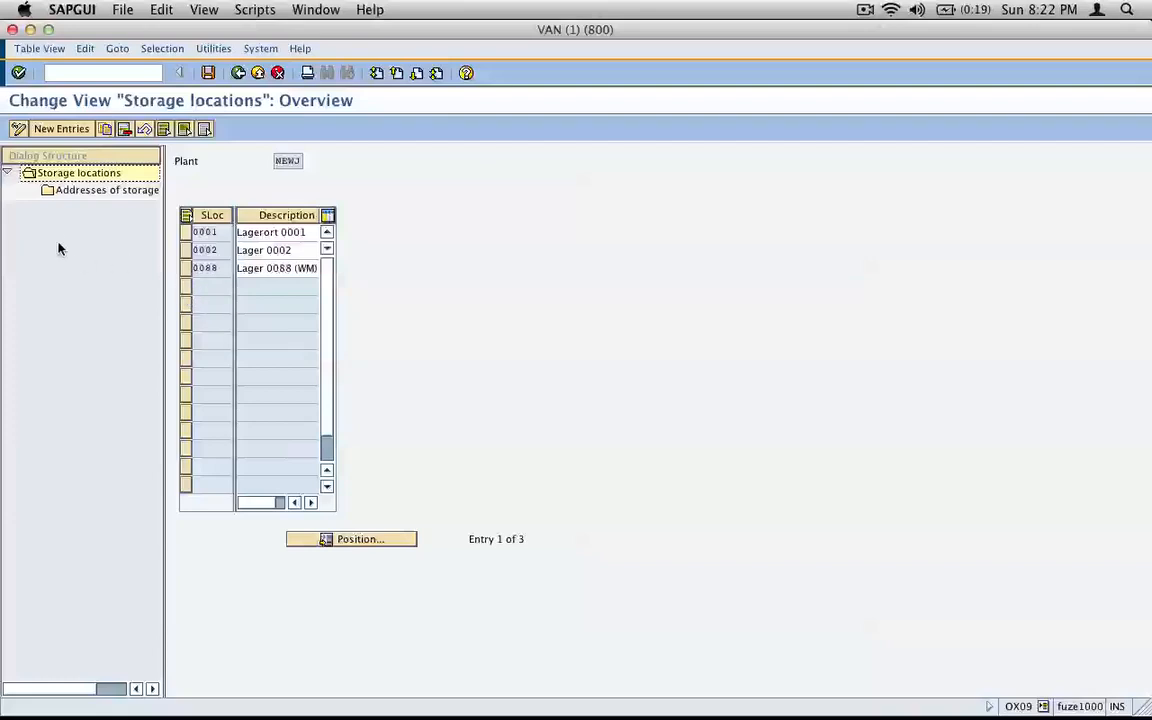
pyautogui.click(185, 236)
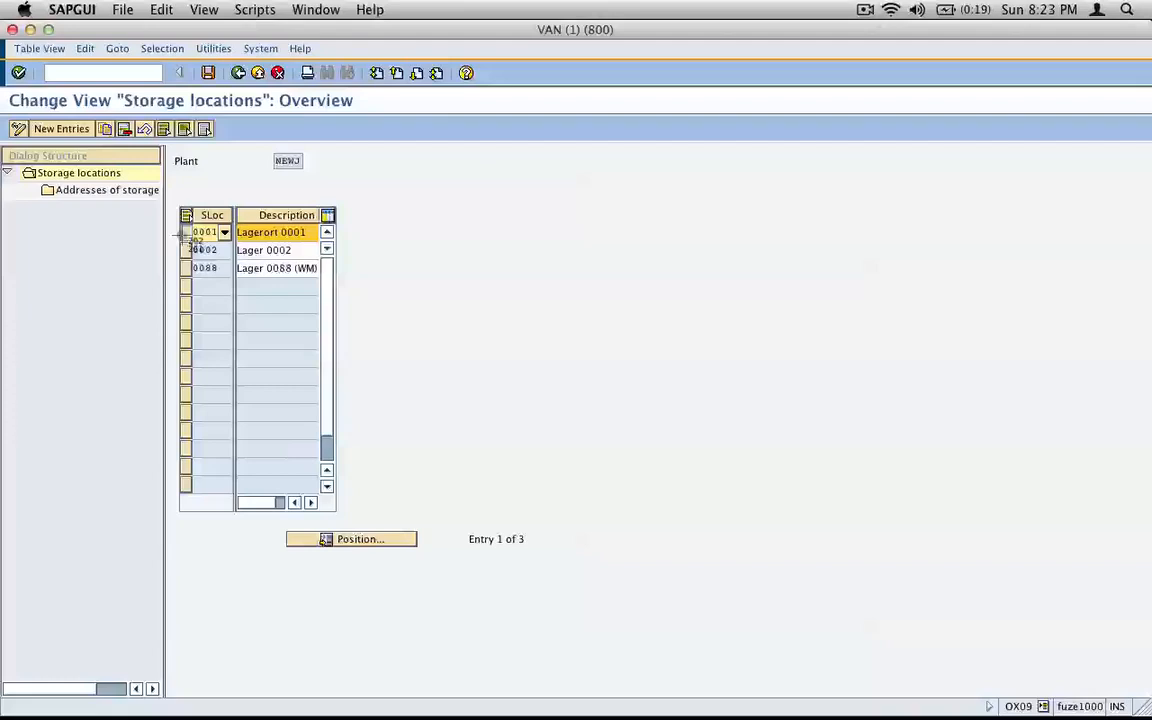
# Step: Capture the storage locations overview and paste it into the inkBook page, clear of the work area dialog image
pyautogui.moveTo(5, 115); pyautogui.dragTo(373, 318)
pyautogui.press('super+Tab')
pyautogui.press('super+v')
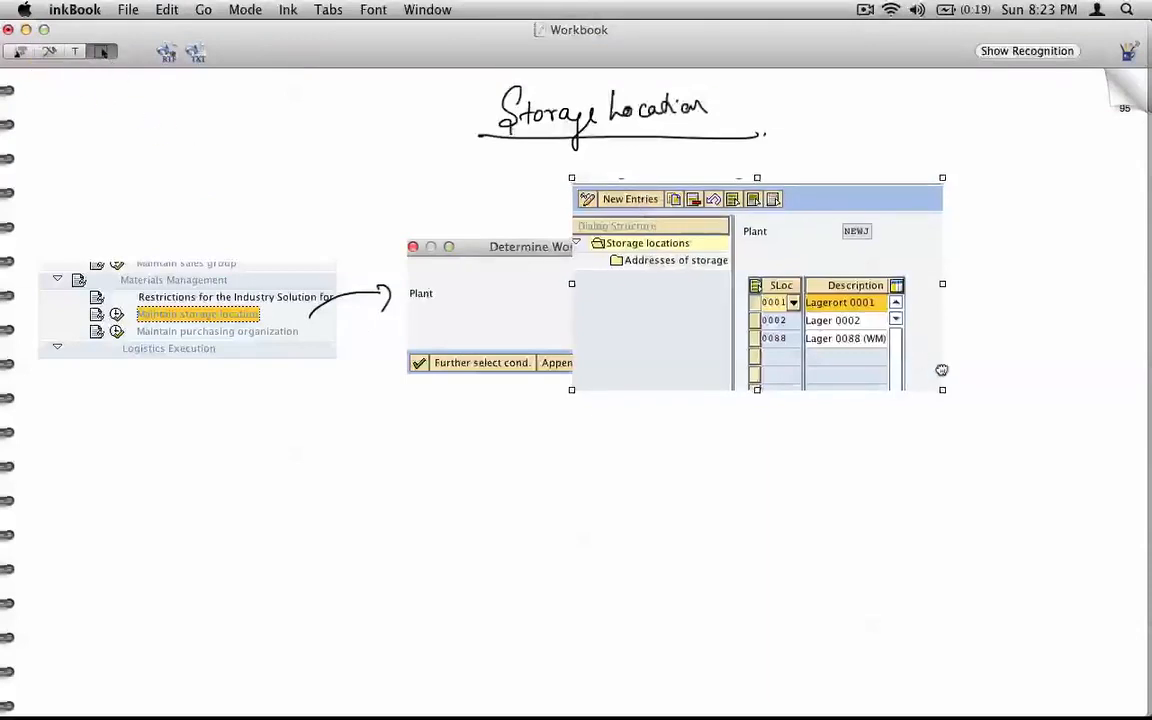
pyautogui.moveTo(935, 368); pyautogui.dragTo(1102, 345)
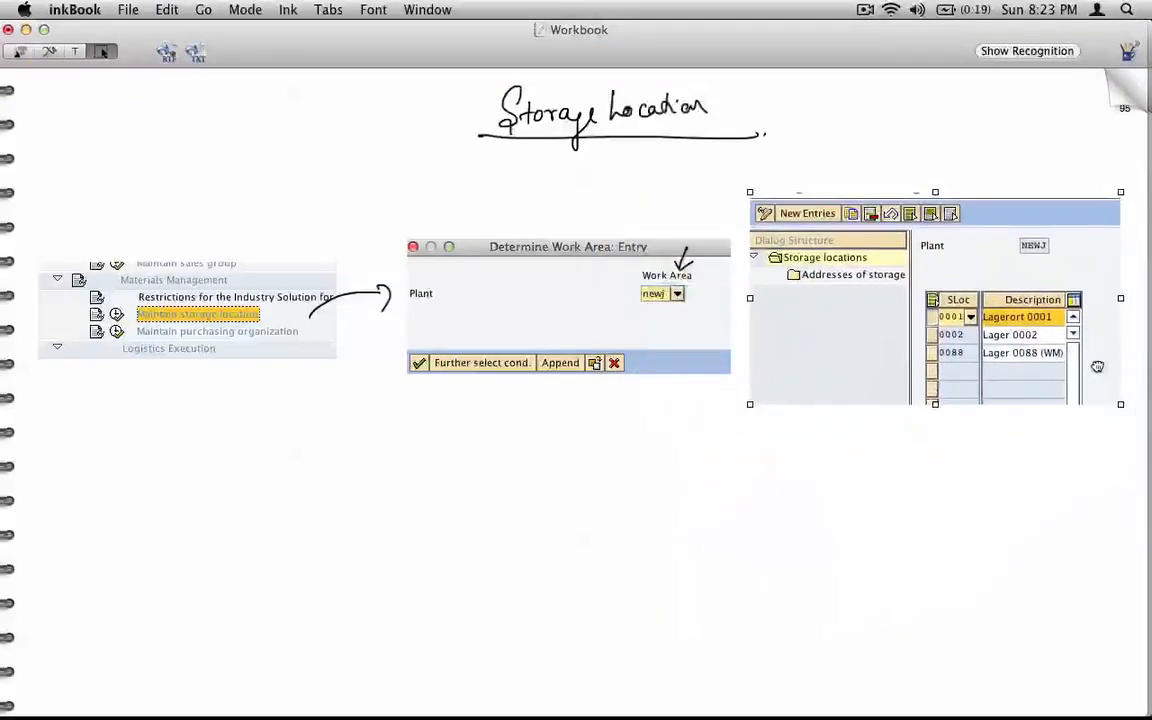
# Step: Draw arrows pointing at storage location 0001 and at the copy icon in the pasted overview image
pyautogui.click(20, 51)
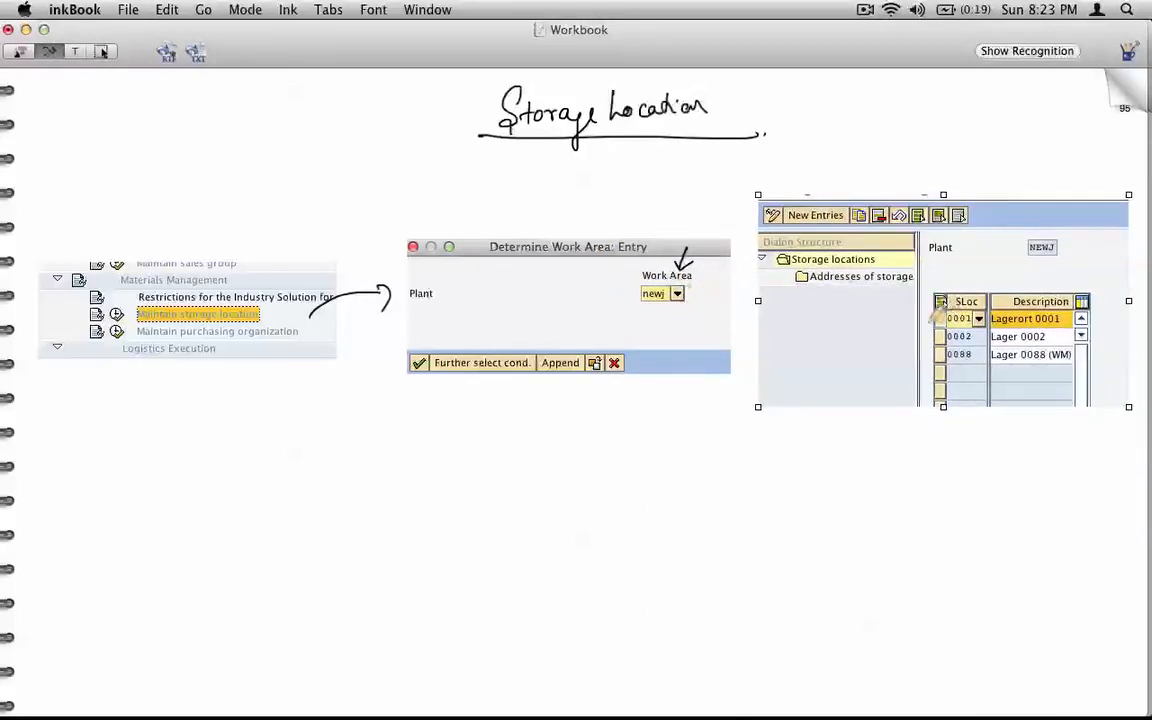
pyautogui.moveTo(916, 321); pyautogui.dragTo(942, 318)
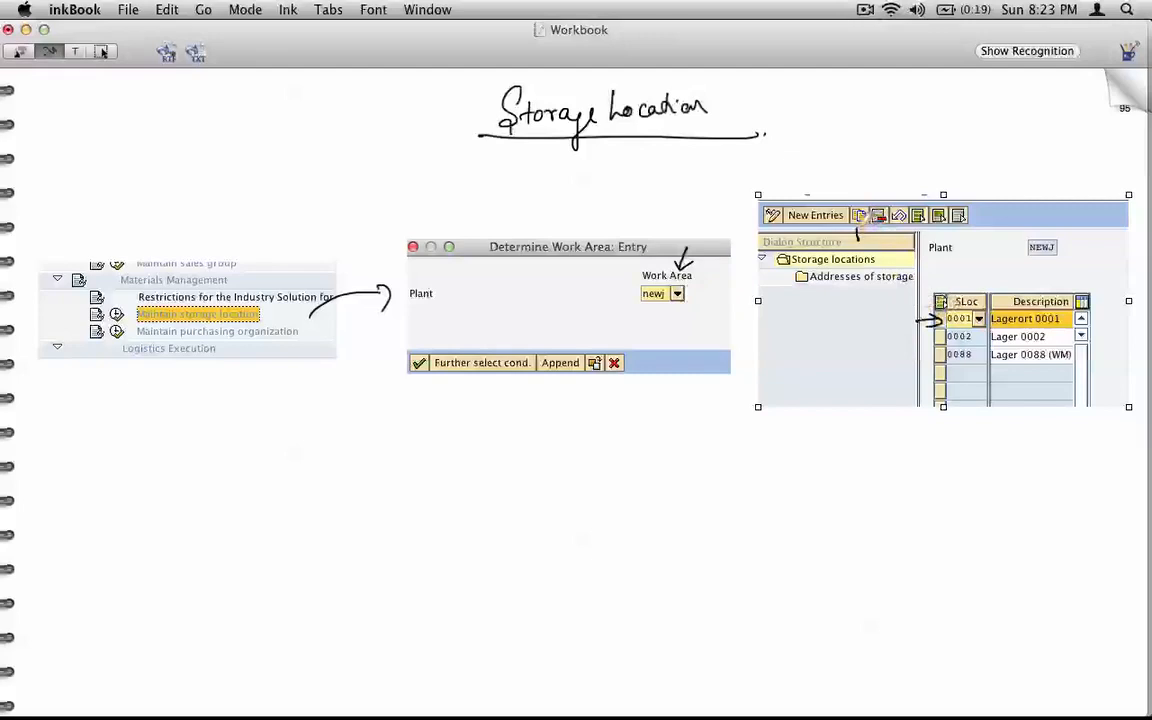
pyautogui.moveTo(858, 230); pyautogui.dragTo(856, 224)
pyautogui.moveTo(851, 233); pyautogui.dragTo(865, 231)
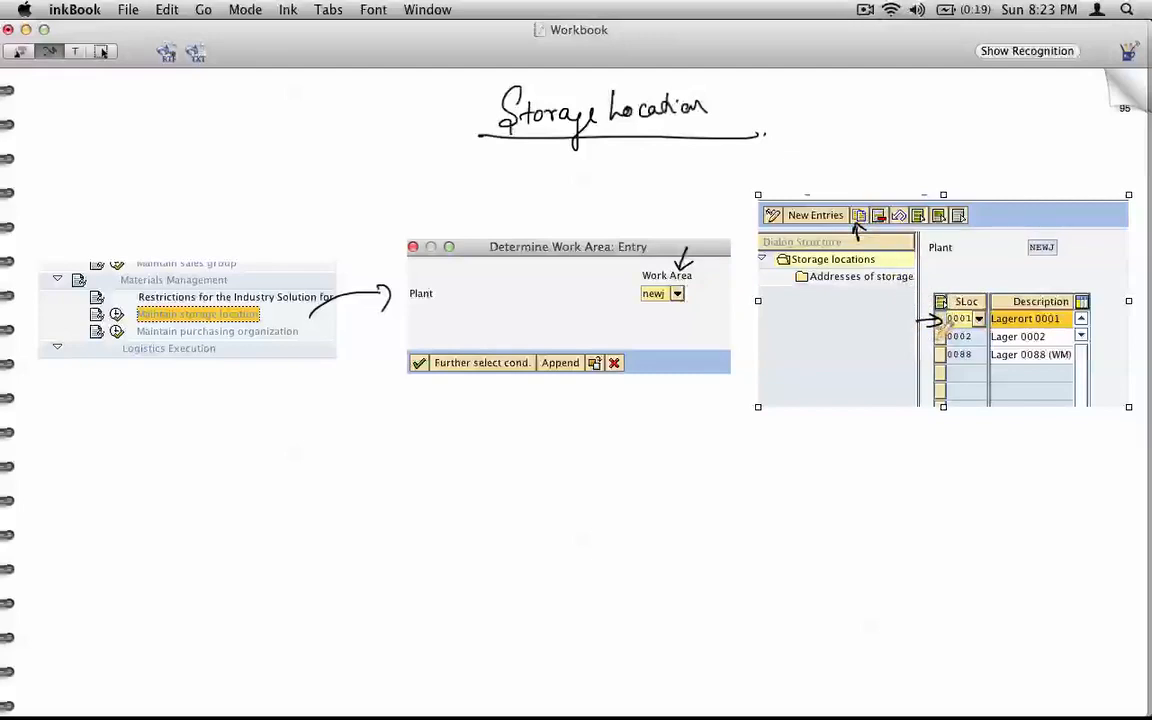
# Step: Circle the listed storage locations in the pasted overview image and cross them out
pyautogui.moveTo(1080, 301)
pyautogui.mouseDown()
pyautogui.moveTo(990, 299)
pyautogui.moveTo(945, 340)
pyautogui.moveTo(1049, 375)
pyautogui.moveTo(1070, 312)
pyautogui.mouseUp()
pyautogui.moveTo(955, 288); pyautogui.dragTo(1070, 400)
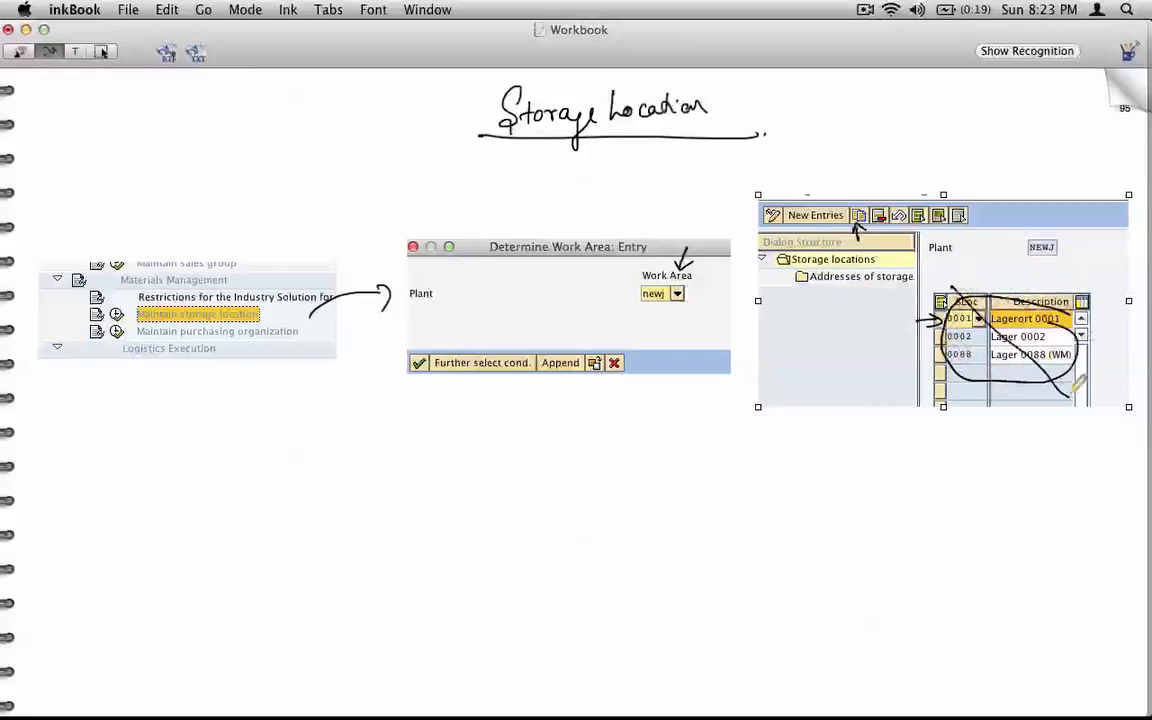
pyautogui.moveTo(1078, 306); pyautogui.dragTo(968, 392)
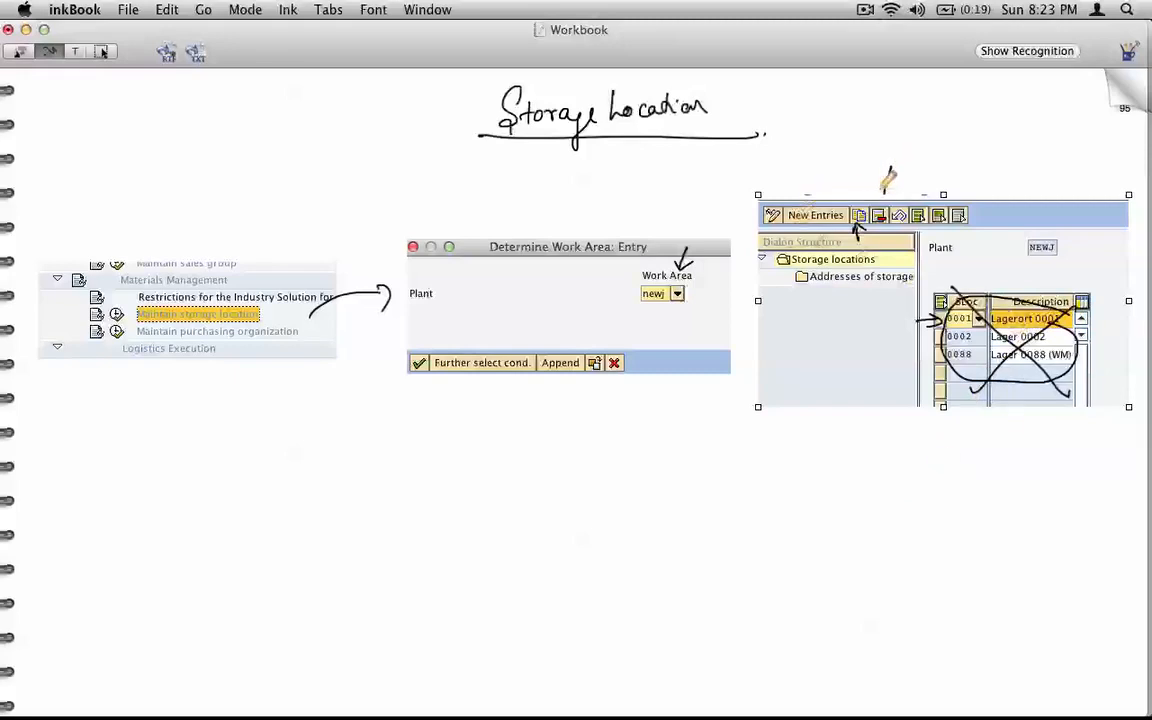
# Step: Draw an arrow pointing at the delete icon in the pasted overview image and handwrite "Delete" above it
pyautogui.moveTo(888, 168); pyautogui.dragTo(883, 198)
pyautogui.moveTo(884, 134)
pyautogui.mouseDown()
pyautogui.moveTo(886, 157)
pyautogui.moveTo(924, 151)
pyautogui.mouseUp()
pyautogui.moveTo(929, 127); pyautogui.dragTo(966, 150)
pyautogui.click(978, 131)
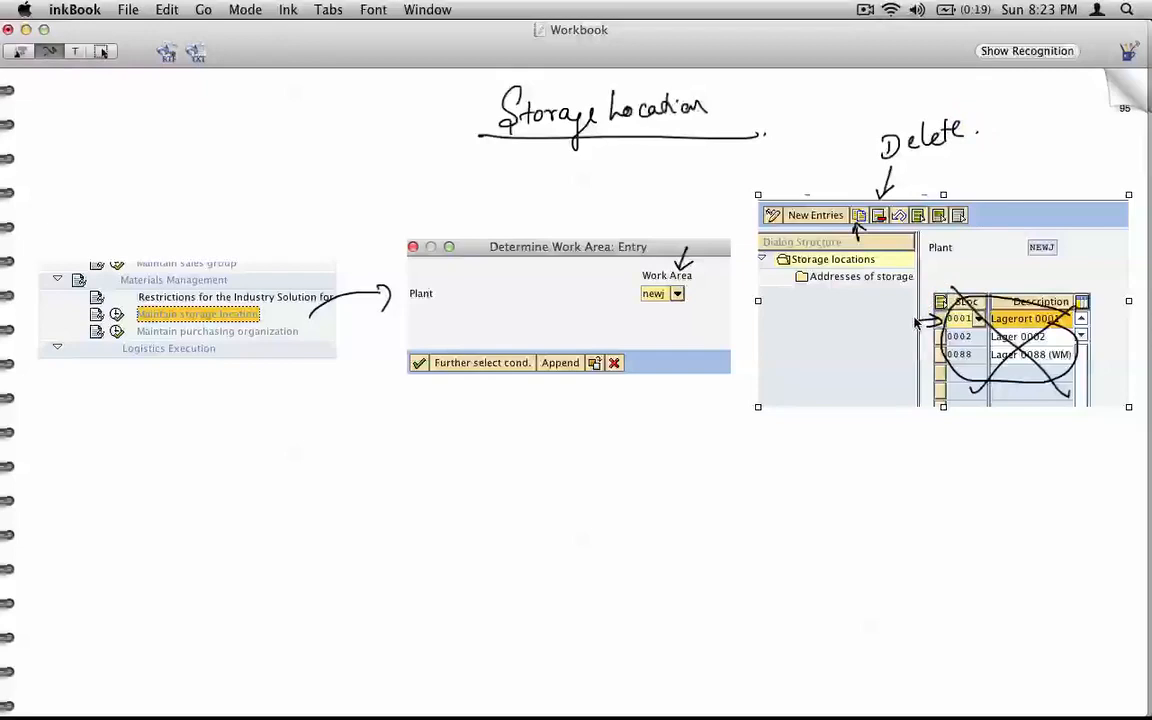
# Step: Switch to SAPGUI and delete storage locations 0001, 0002 and 0088 of plant NEWJ
pyautogui.press('super+Tab')
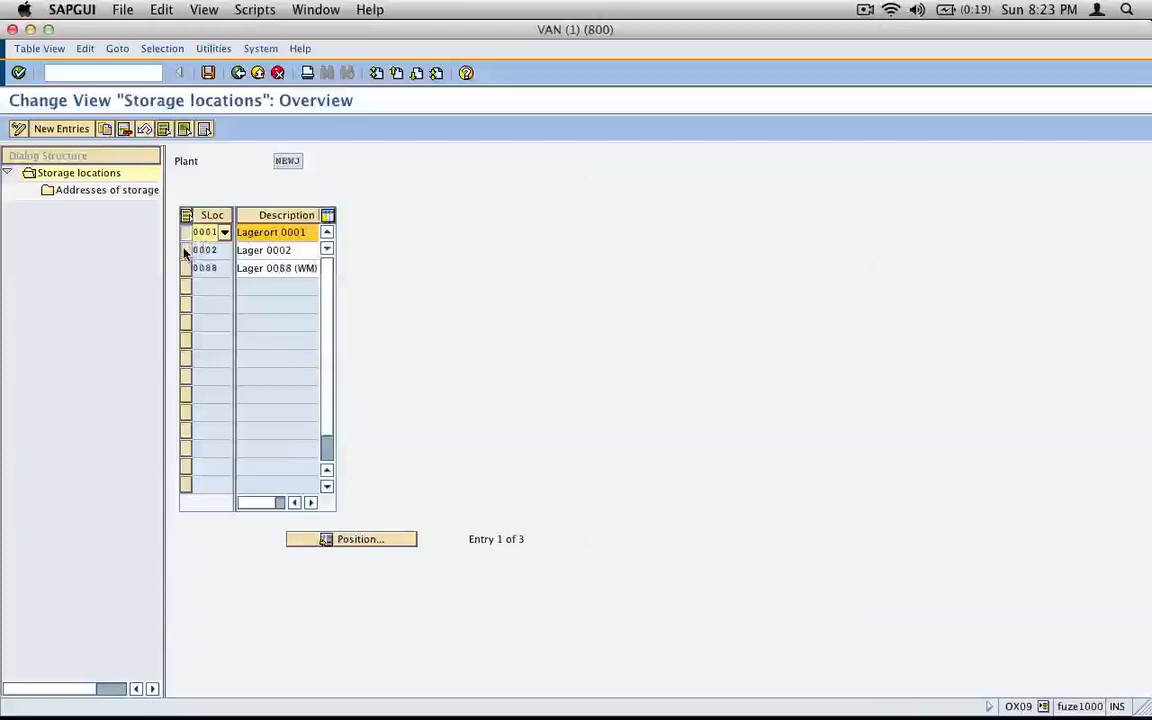
pyautogui.moveTo(185, 232); pyautogui.dragTo(185, 268)
pyautogui.click(124, 128)
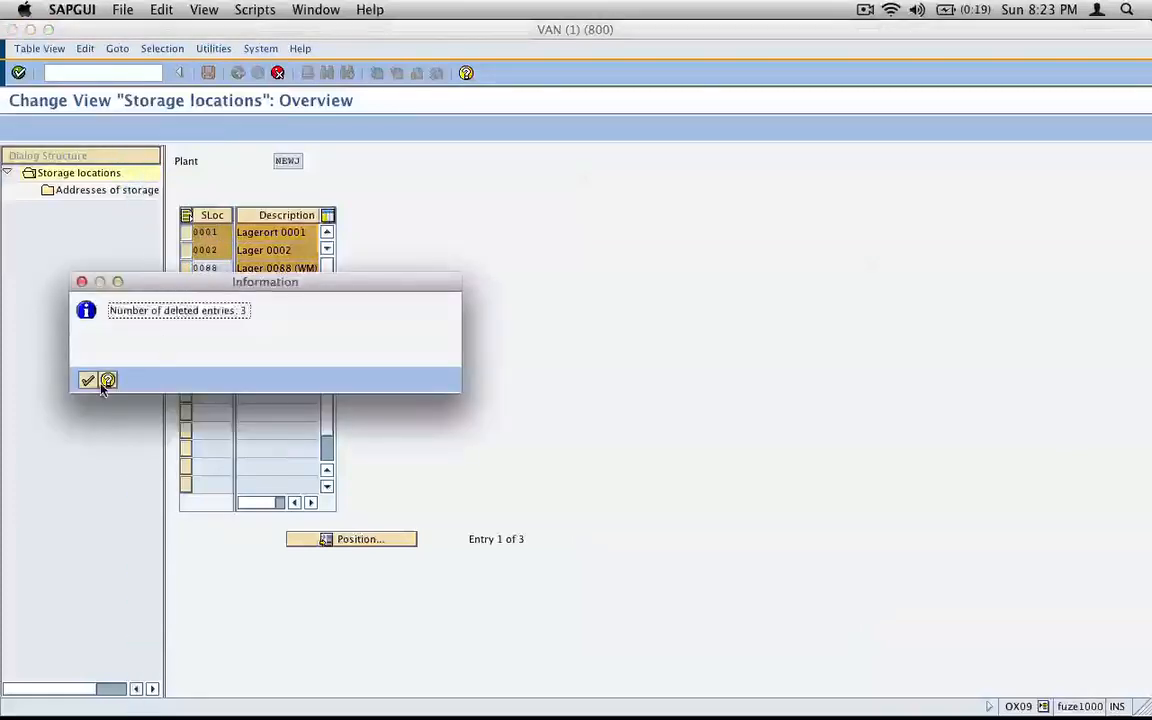
pyautogui.click(88, 379)
# Step: Add a new storage location jerc with the description "jersey city sl" for plant NEWJ
pyautogui.click(62, 129)
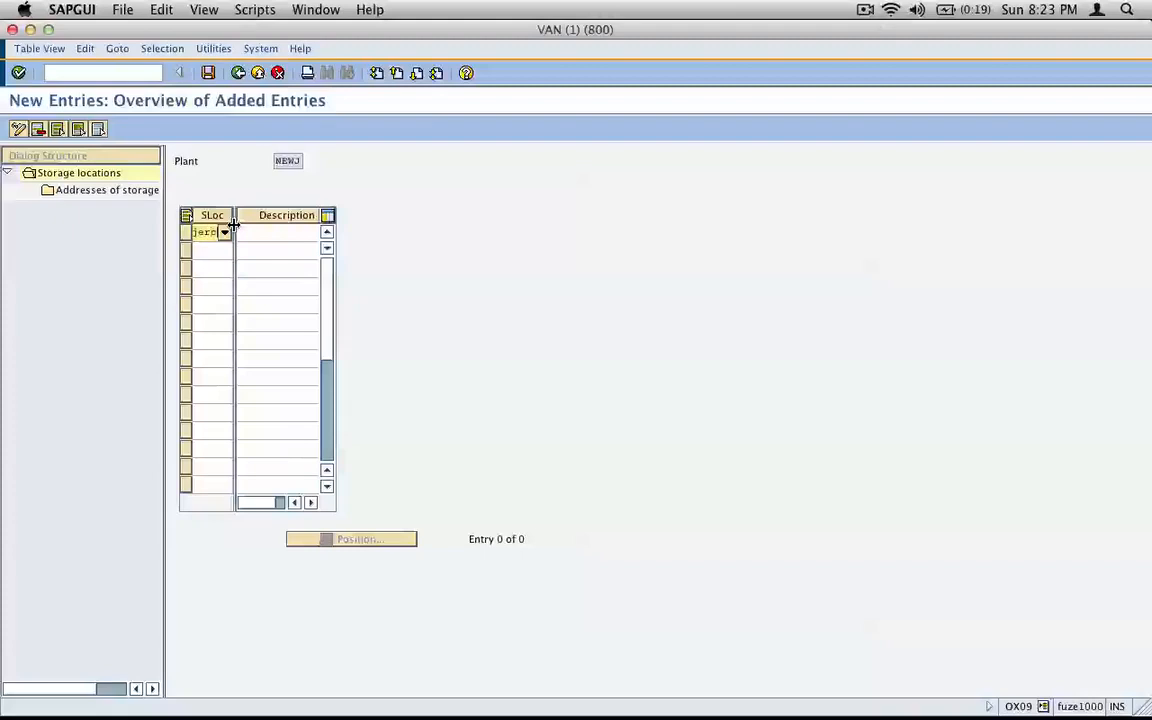
pyautogui.press('Tab')
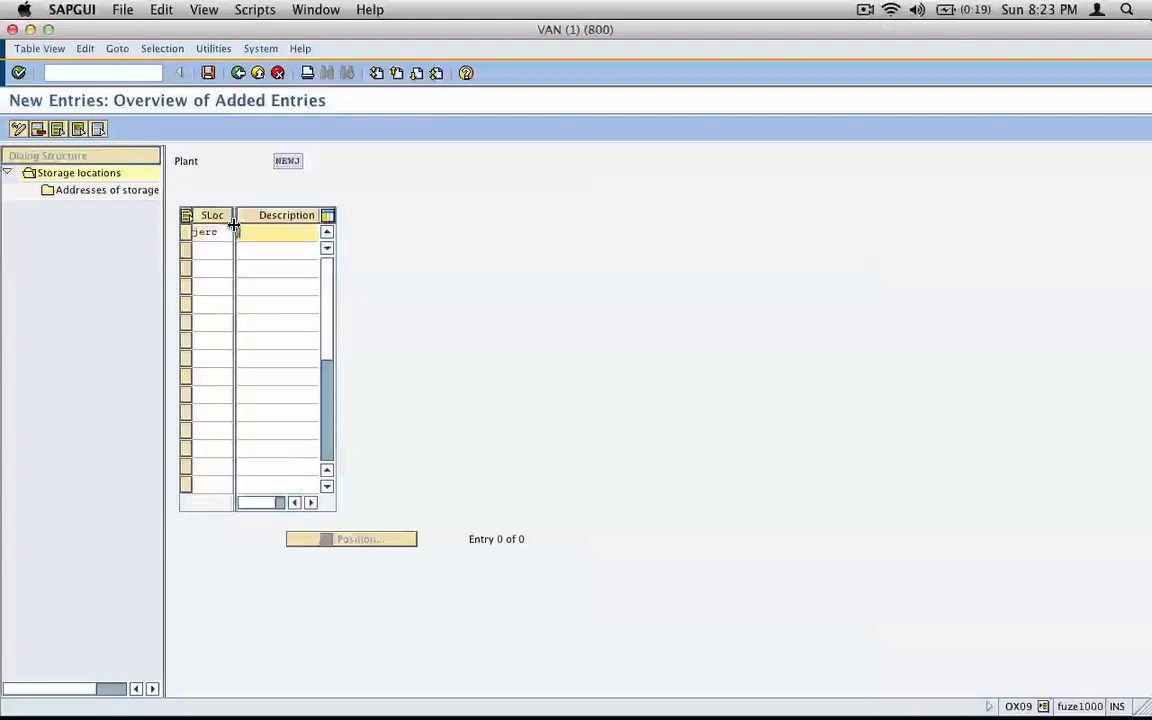
pyautogui.write('jer')
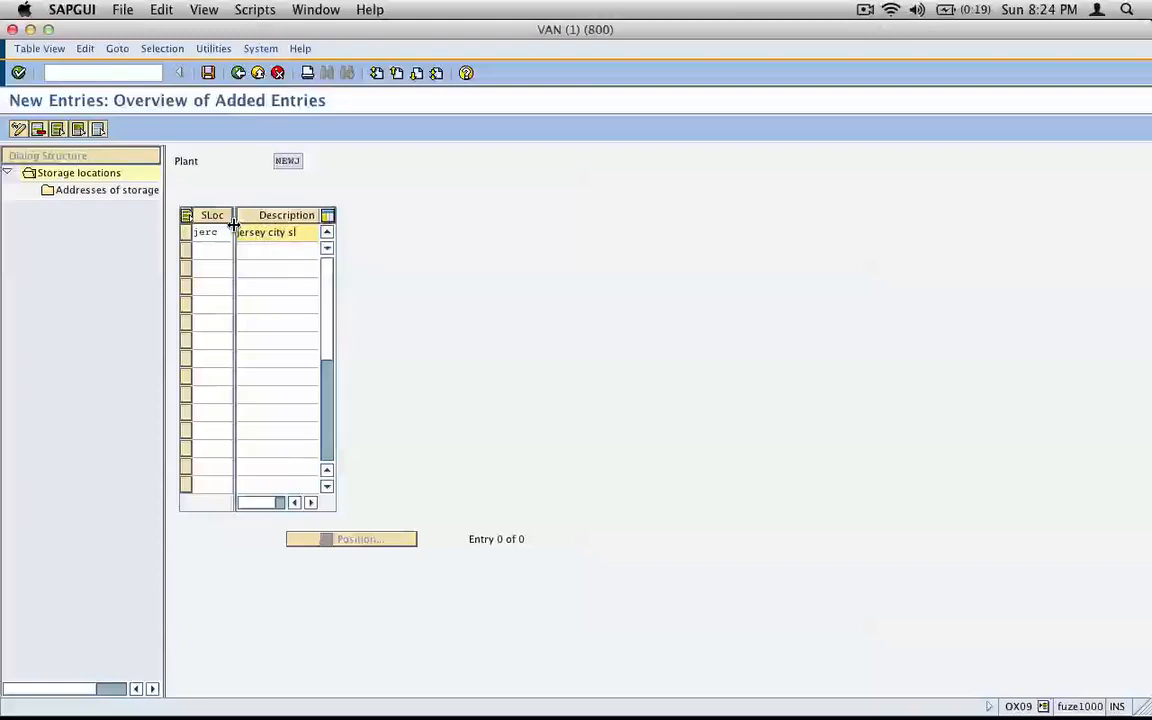
pyautogui.press('Return')
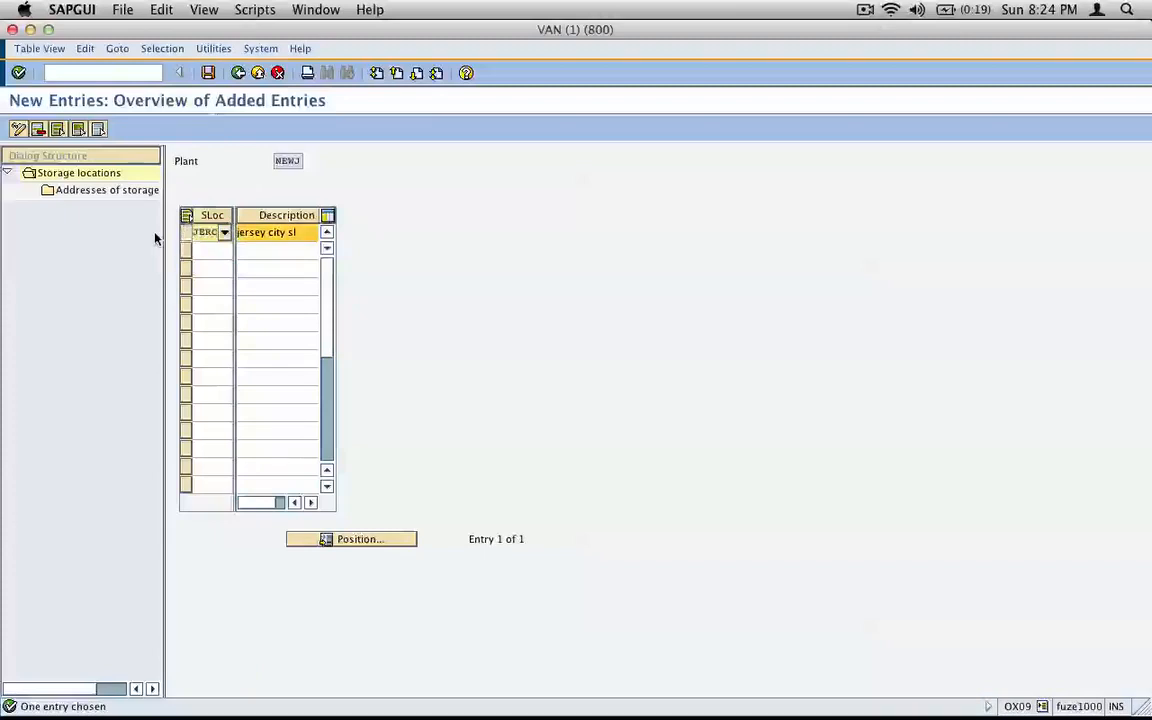
# Step: Check the addresses of storage location JERC, return to the new entries and widen the dialog structure area
pyautogui.doubleClick(80, 192)
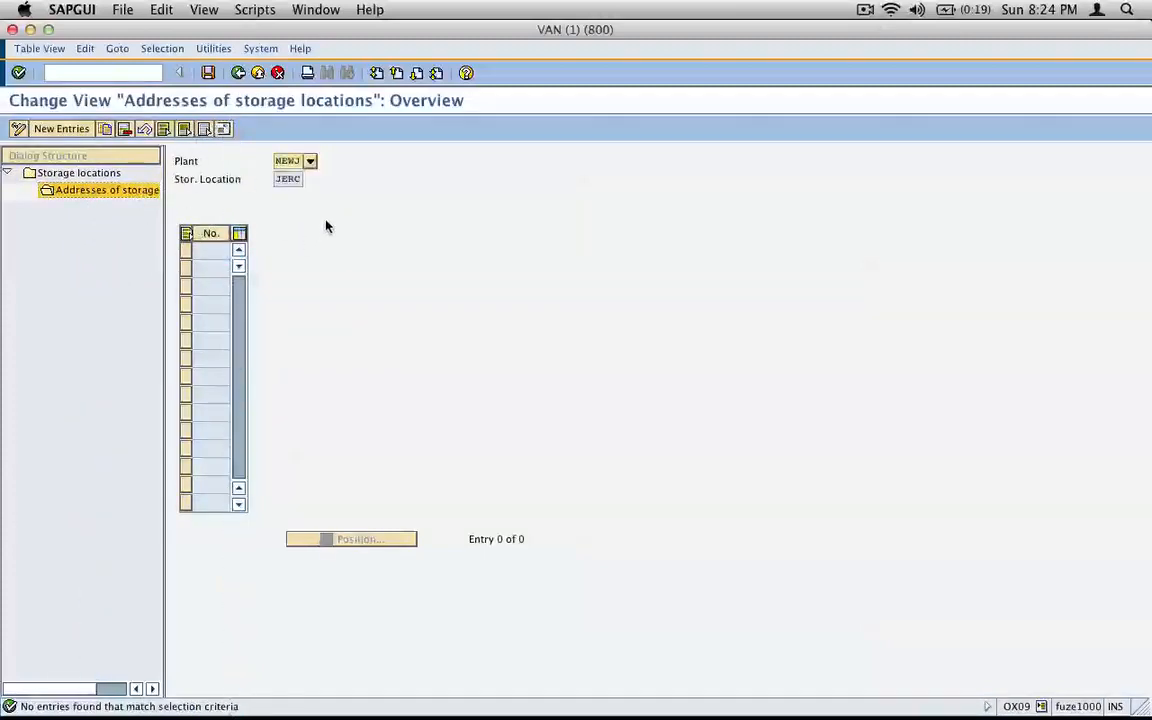
pyautogui.click(238, 72)
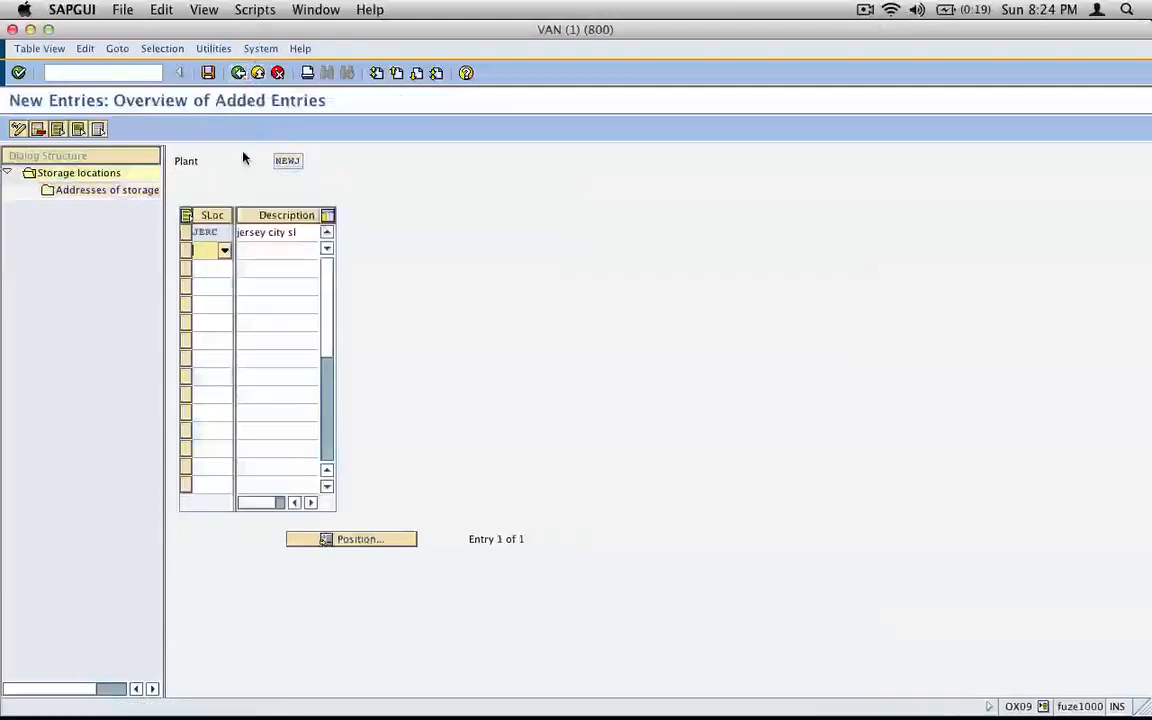
pyautogui.click(188, 232)
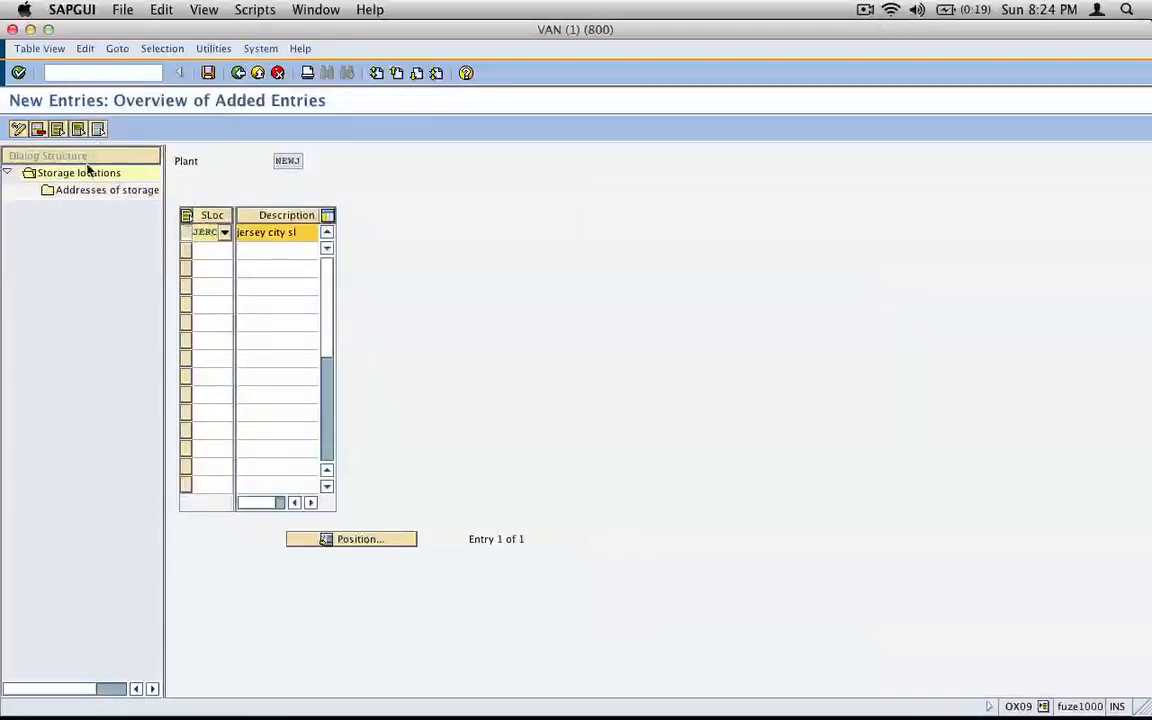
pyautogui.doubleClick(60, 192)
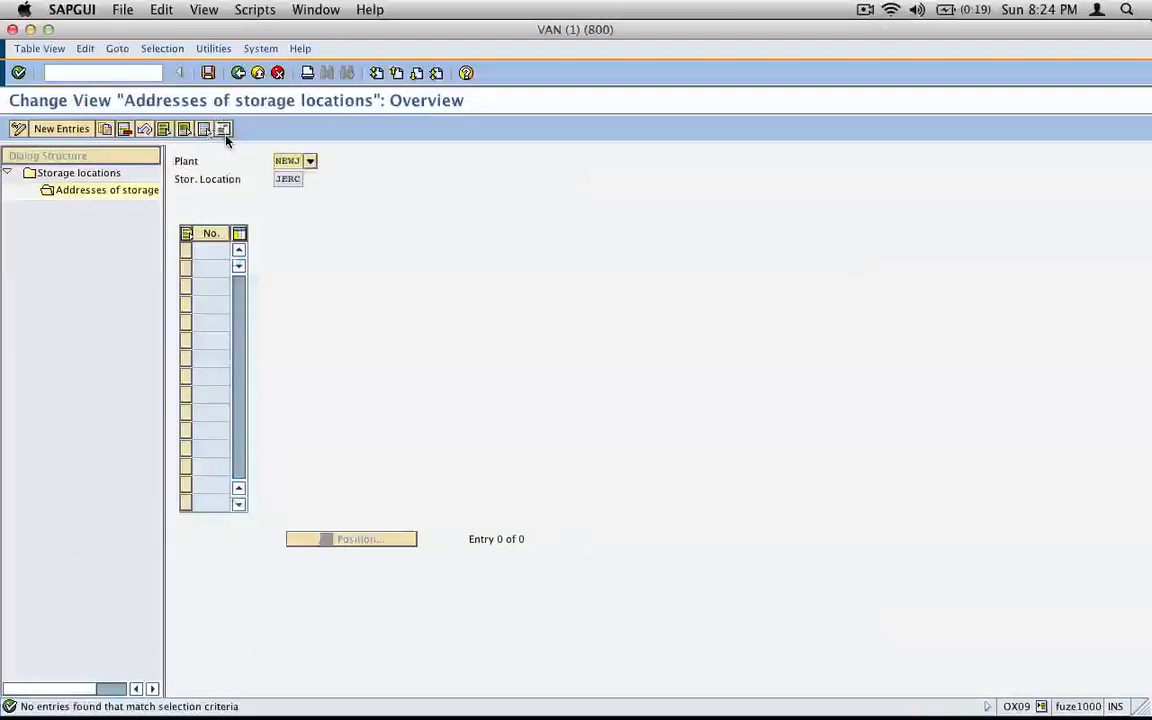
pyautogui.click(238, 72)
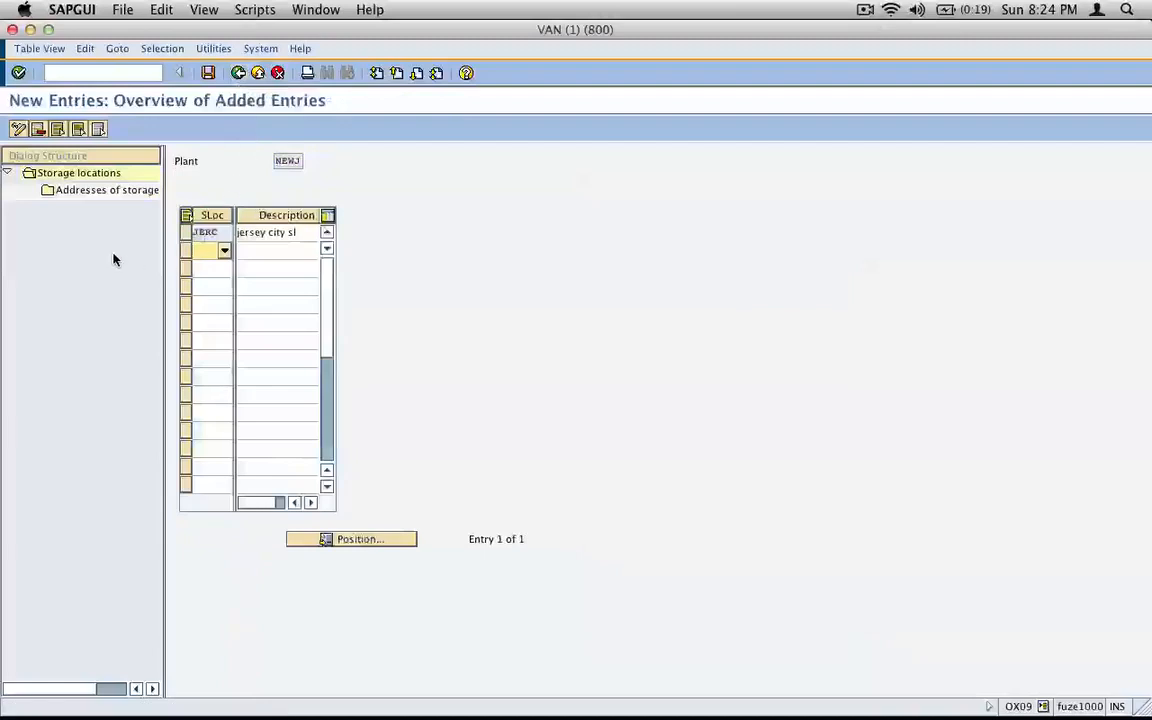
pyautogui.moveTo(162, 175); pyautogui.dragTo(260, 175)
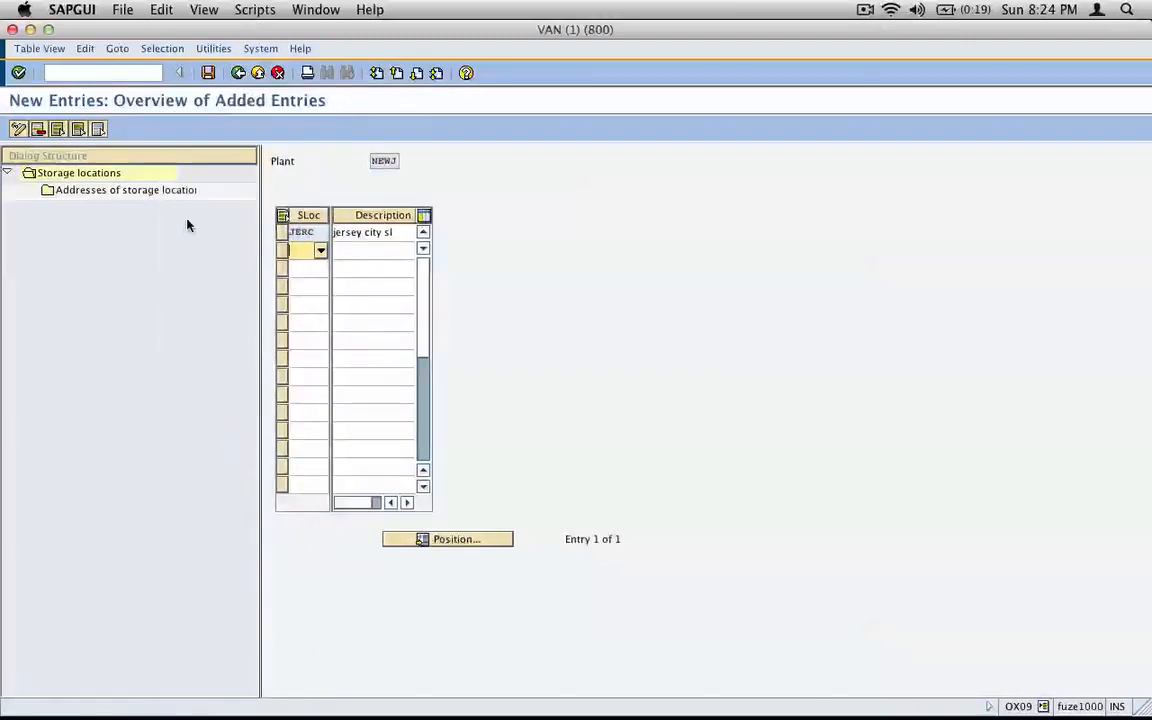
pyautogui.click(390, 233)
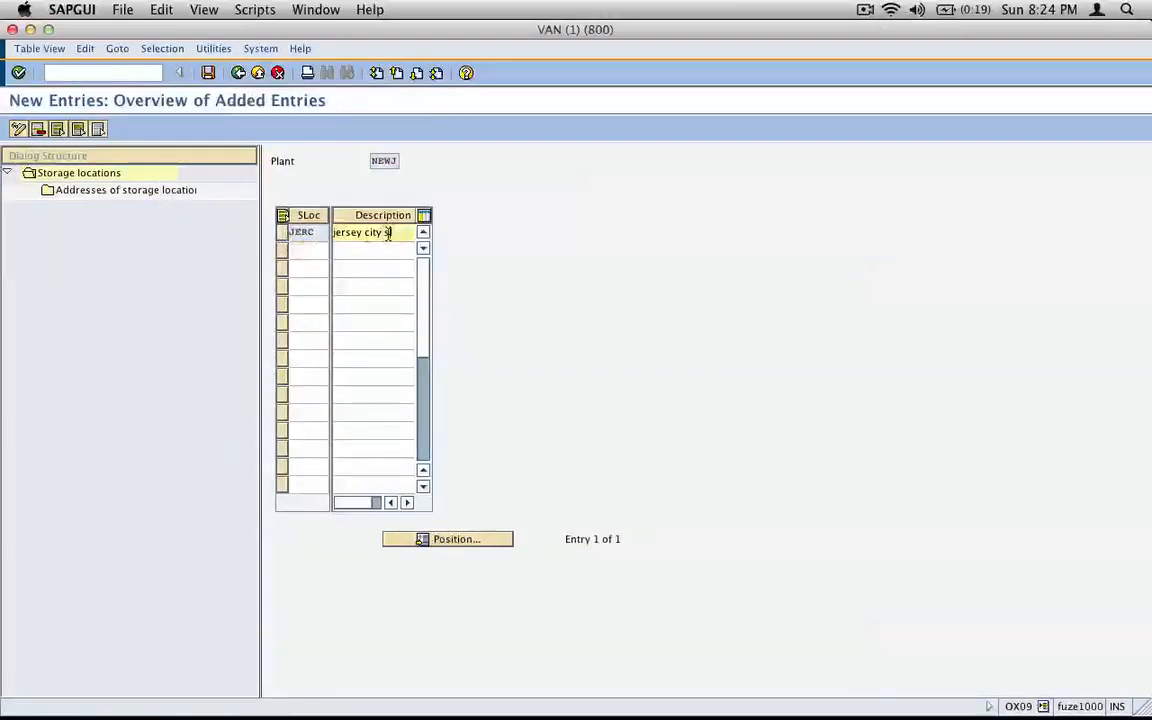
# Step: Save the storage location under a new customizing request described "create sl - jerc" and return to the IMG structure
pyautogui.click(208, 73)
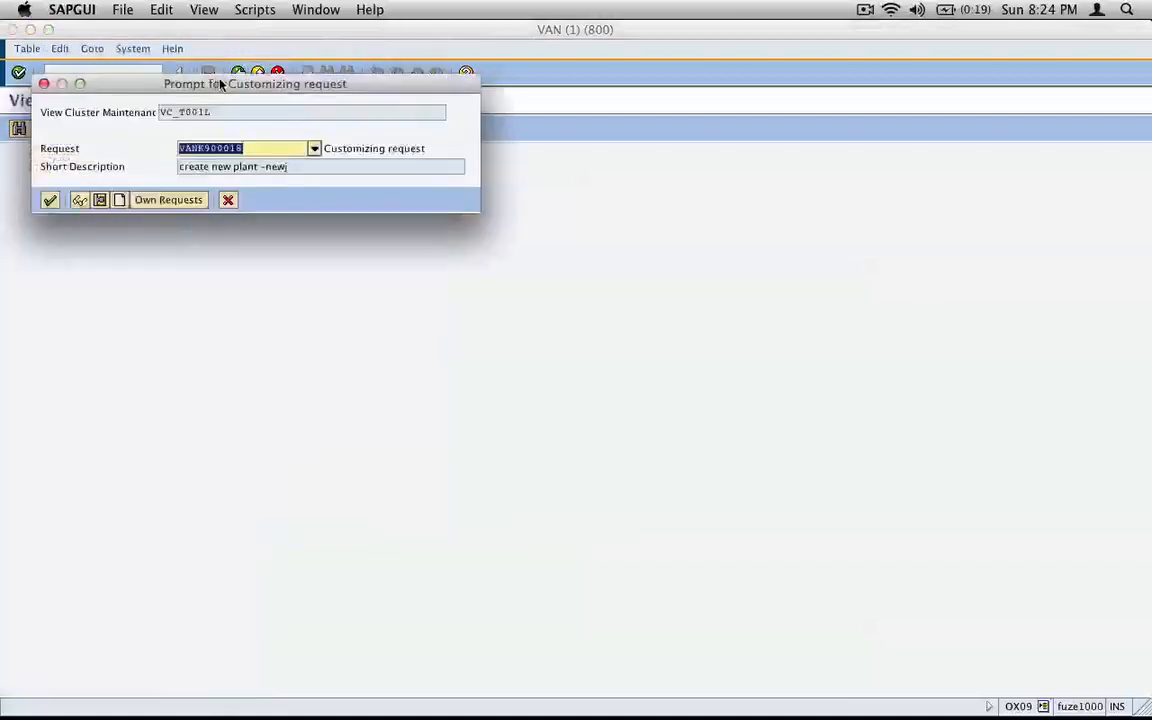
pyautogui.click(120, 203)
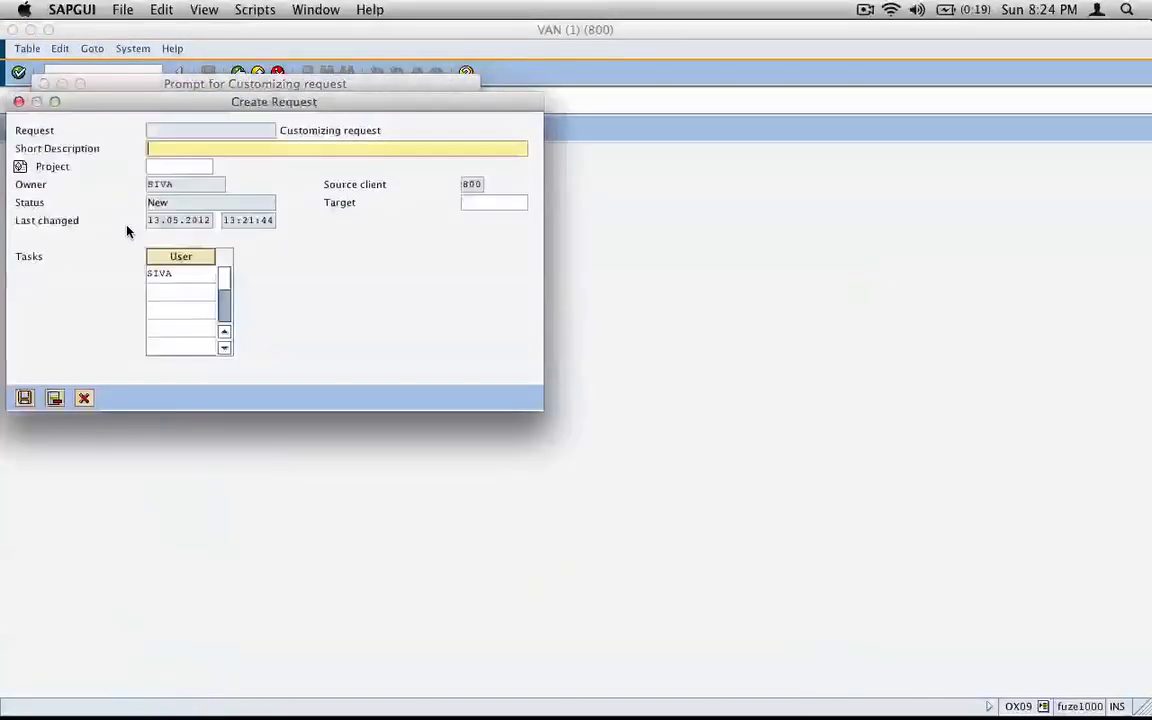
pyautogui.write('create sl - ')
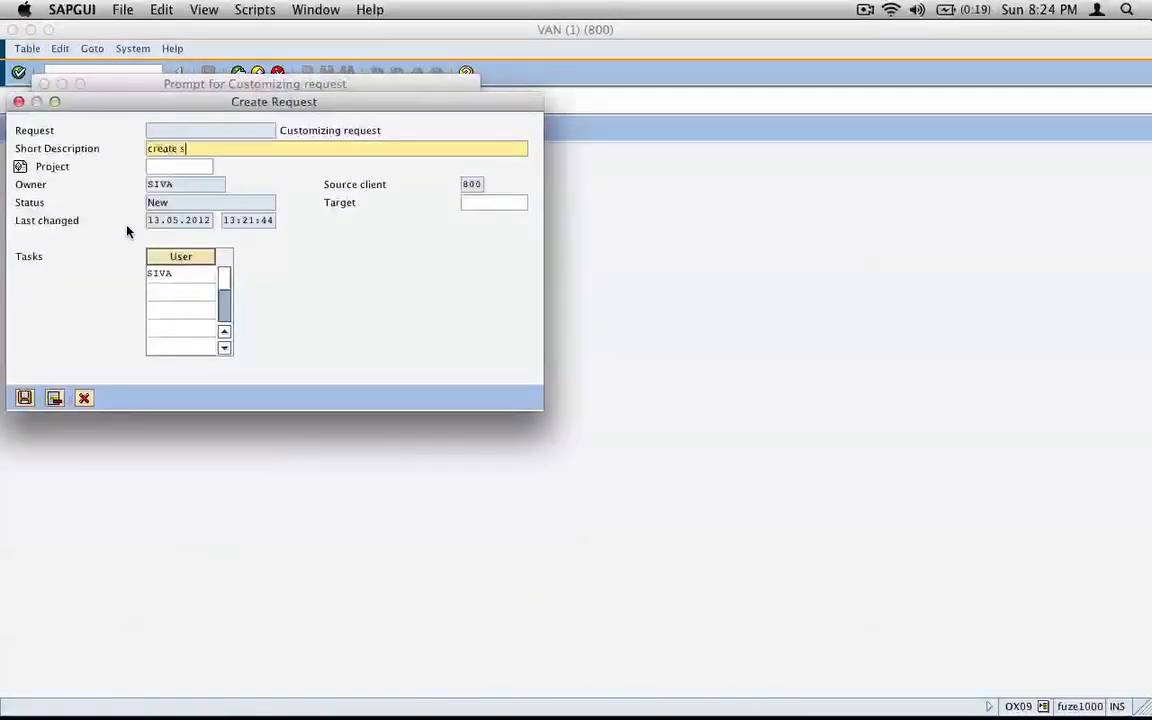
pyautogui.write('jerc')
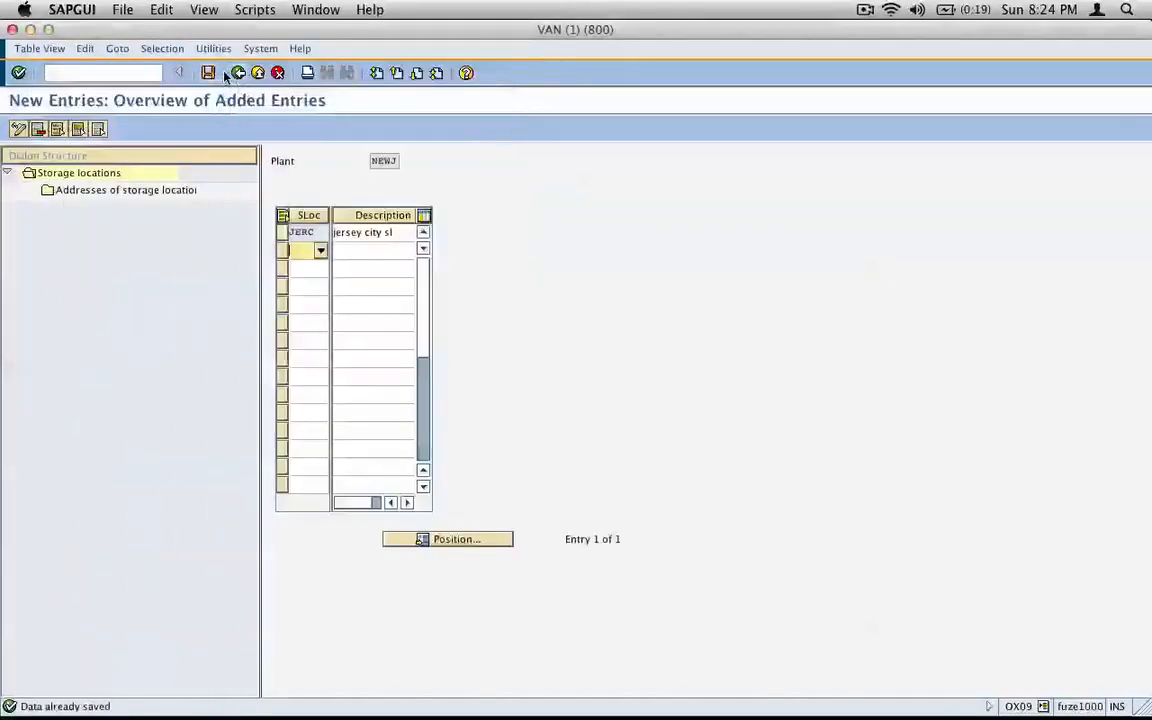
pyautogui.click(238, 73)
pyautogui.click(238, 73)
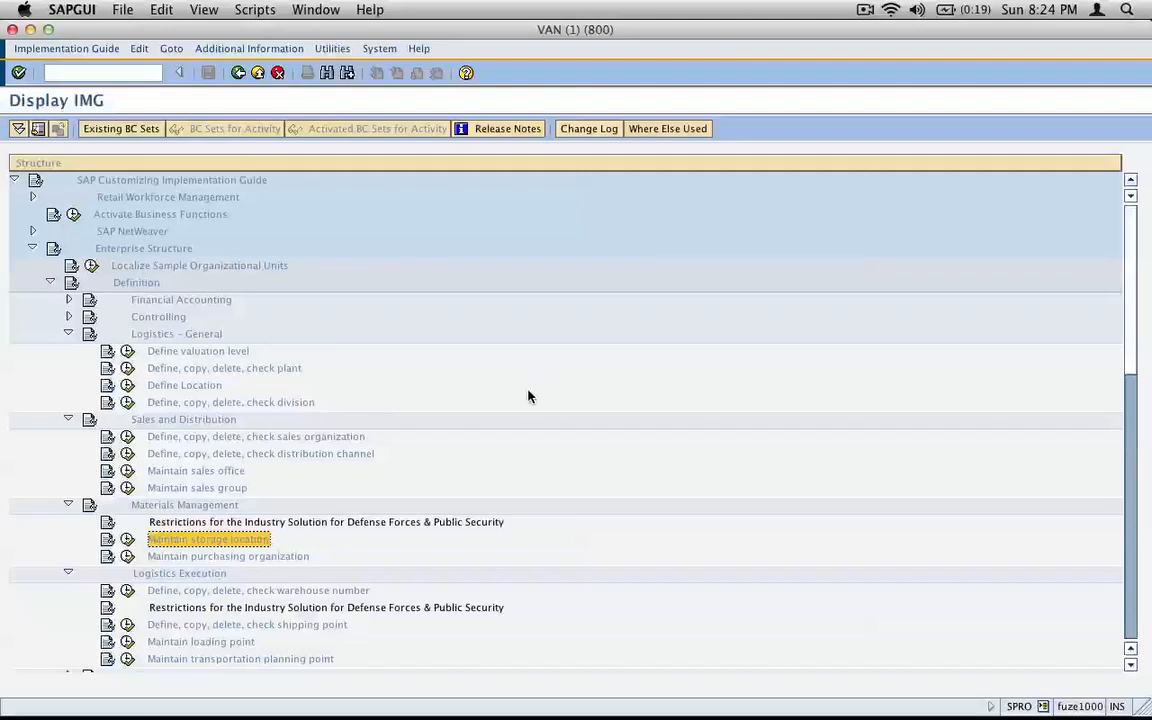
# Step: Select the activity "Define, copy, delete, check warehouse number" under Logistics Execution and capture that part of the IMG tree
pyautogui.click(335, 591)
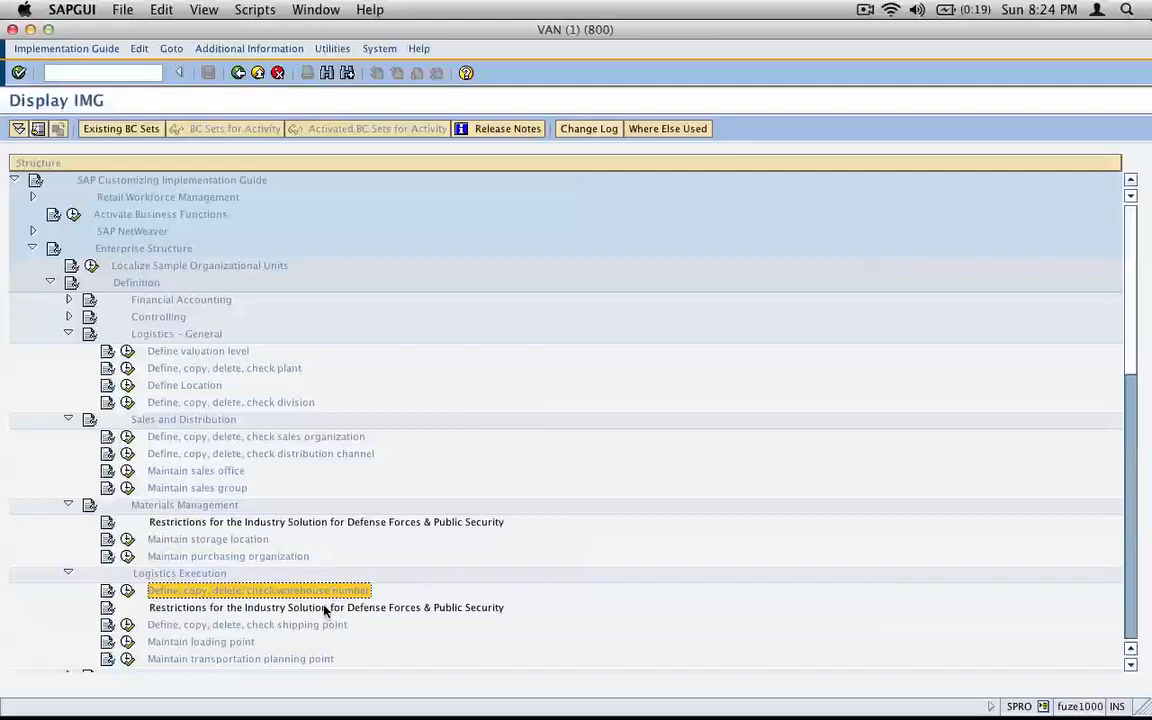
pyautogui.press('shift+super+4')
pyautogui.moveTo(51, 543); pyautogui.dragTo(420, 655)
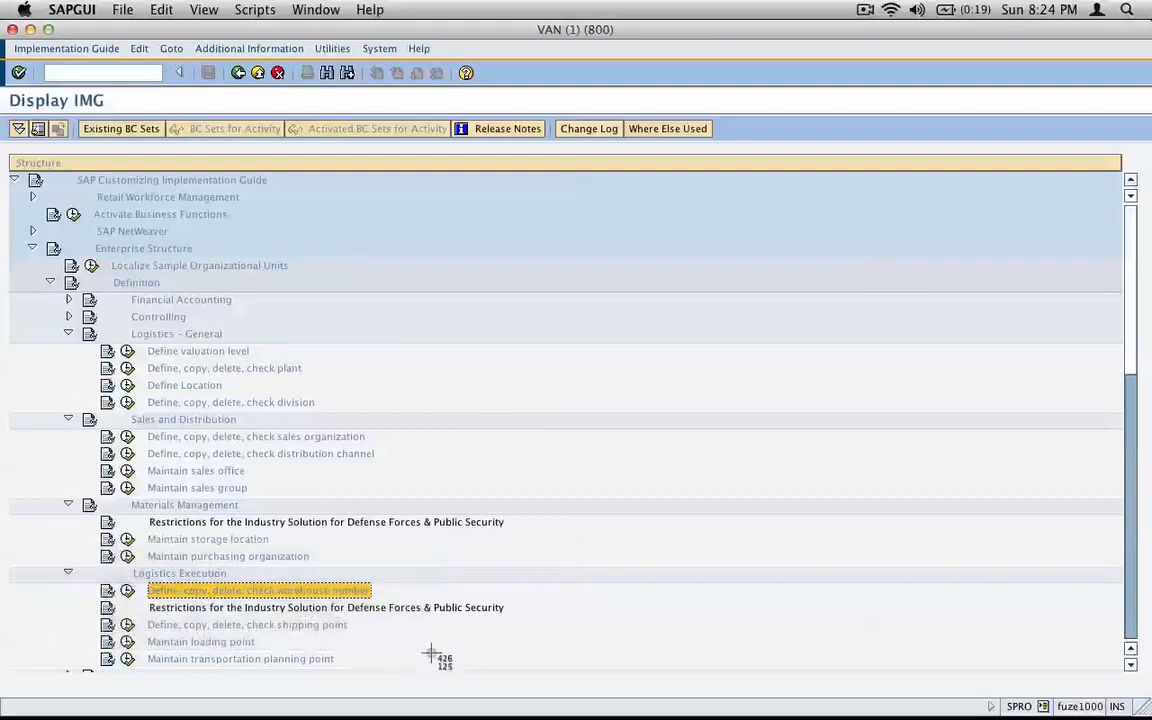
# Step: On a new inkBook page, handwrite the heading "Warehouse (optional)" and place the captured IMG image below it near the page's left edge
pyautogui.press('super+Tab')
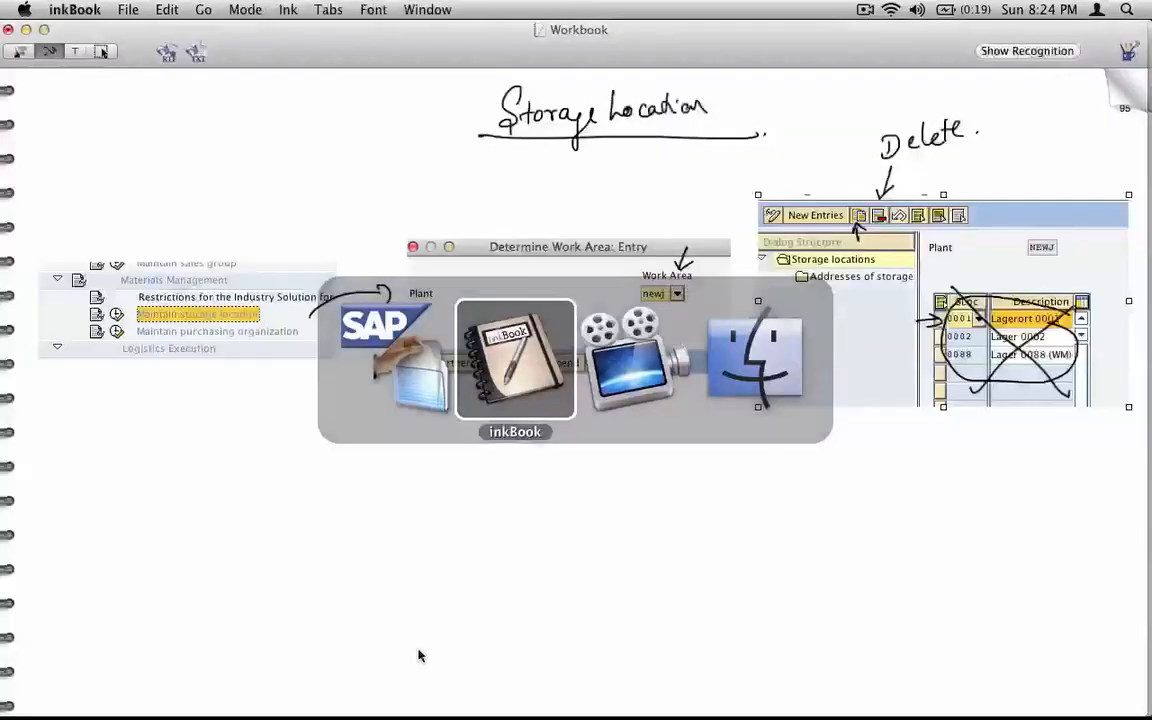
pyautogui.click(1121, 100)
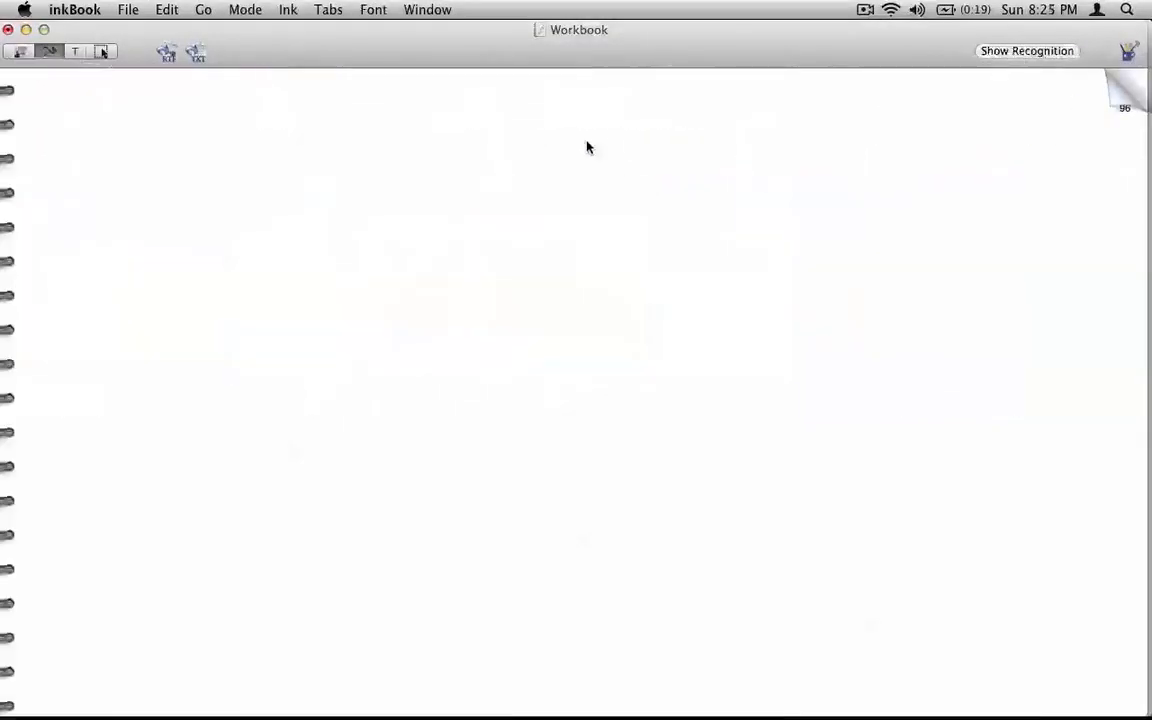
pyautogui.moveTo(508, 97)
pyautogui.mouseDown()
pyautogui.moveTo(527, 130)
pyautogui.moveTo(594, 100)
pyautogui.moveTo(660, 116)
pyautogui.mouseUp()
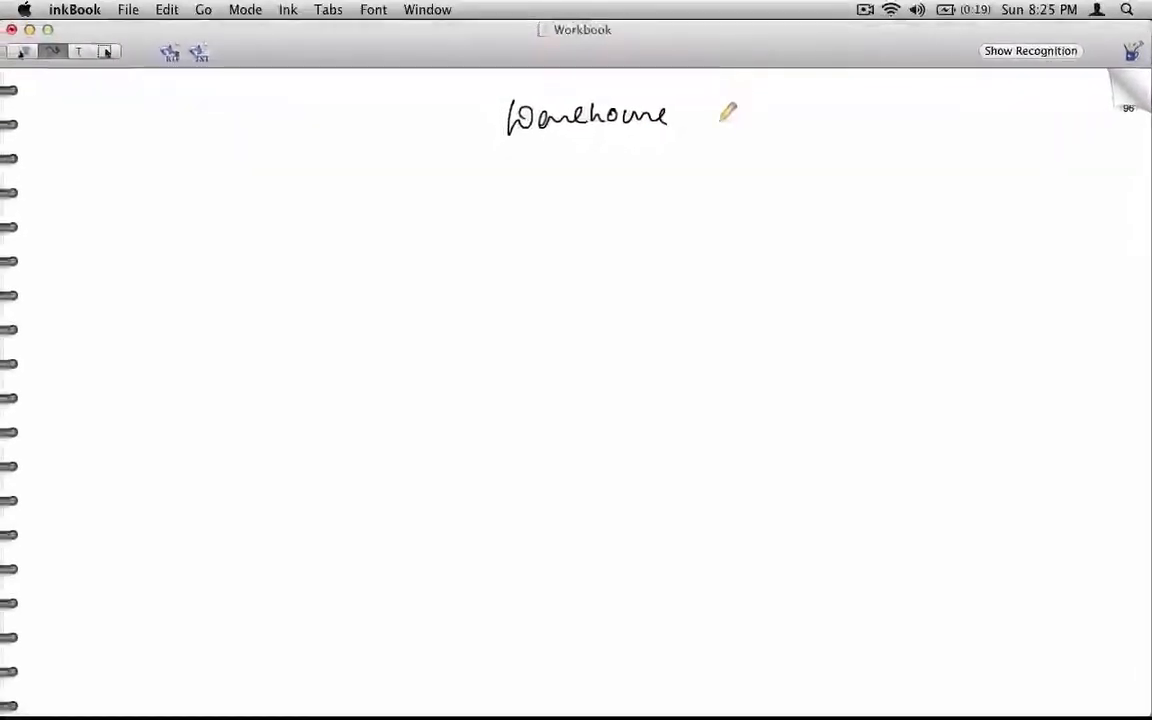
pyautogui.moveTo(698, 87)
pyautogui.mouseDown()
pyautogui.moveTo(692, 136)
pyautogui.moveTo(709, 111)
pyautogui.mouseUp()
pyautogui.moveTo(721, 104)
pyautogui.mouseDown()
pyautogui.moveTo(721, 114)
pyautogui.moveTo(800, 110)
pyautogui.moveTo(820, 156)
pyautogui.mouseUp()
pyautogui.moveTo(820, 82); pyautogui.dragTo(820, 156)
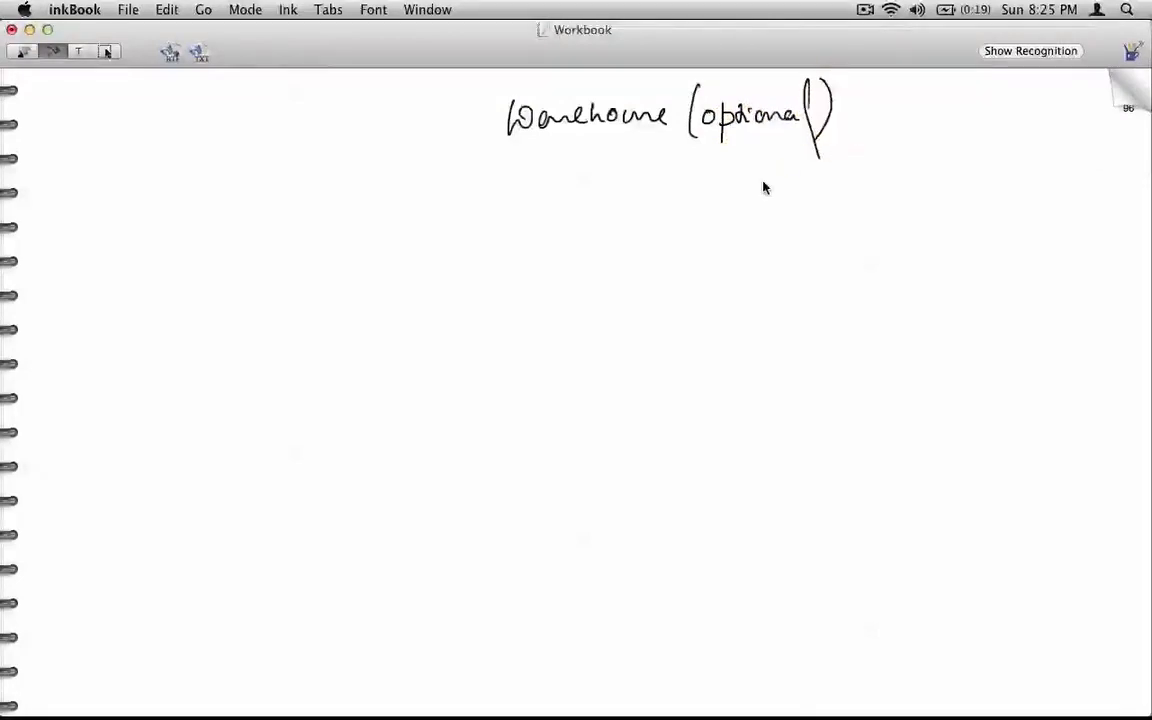
pyautogui.press('super+v')
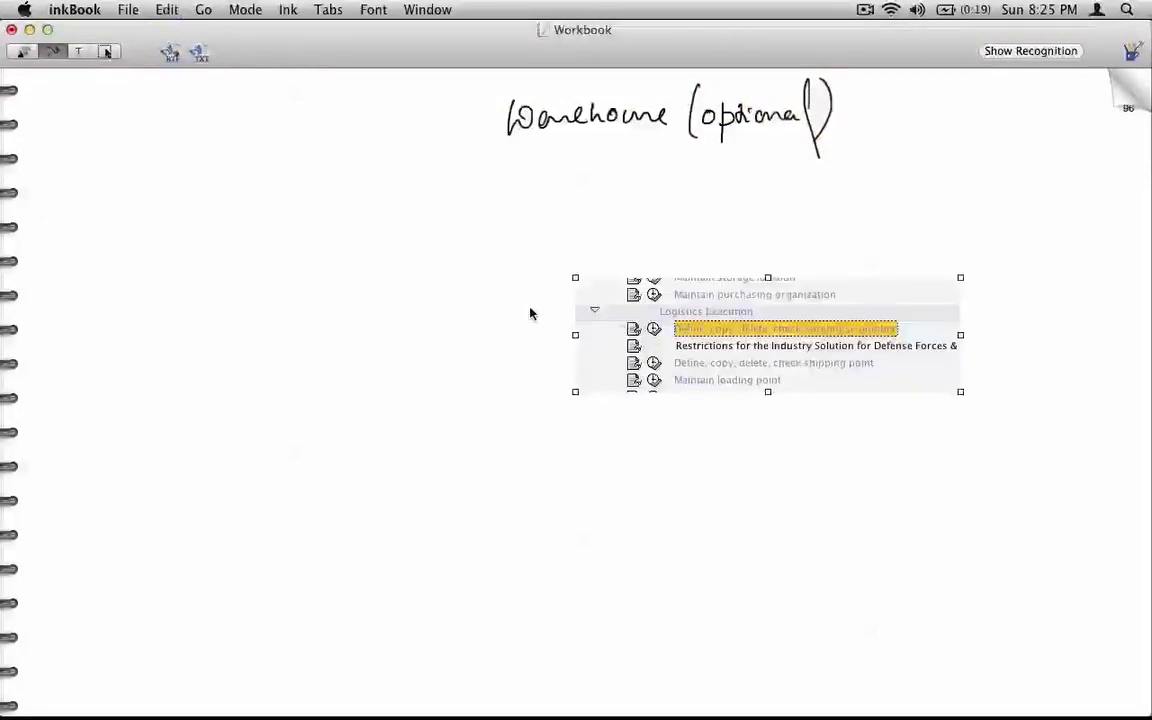
pyautogui.moveTo(740, 333); pyautogui.dragTo(233, 261)
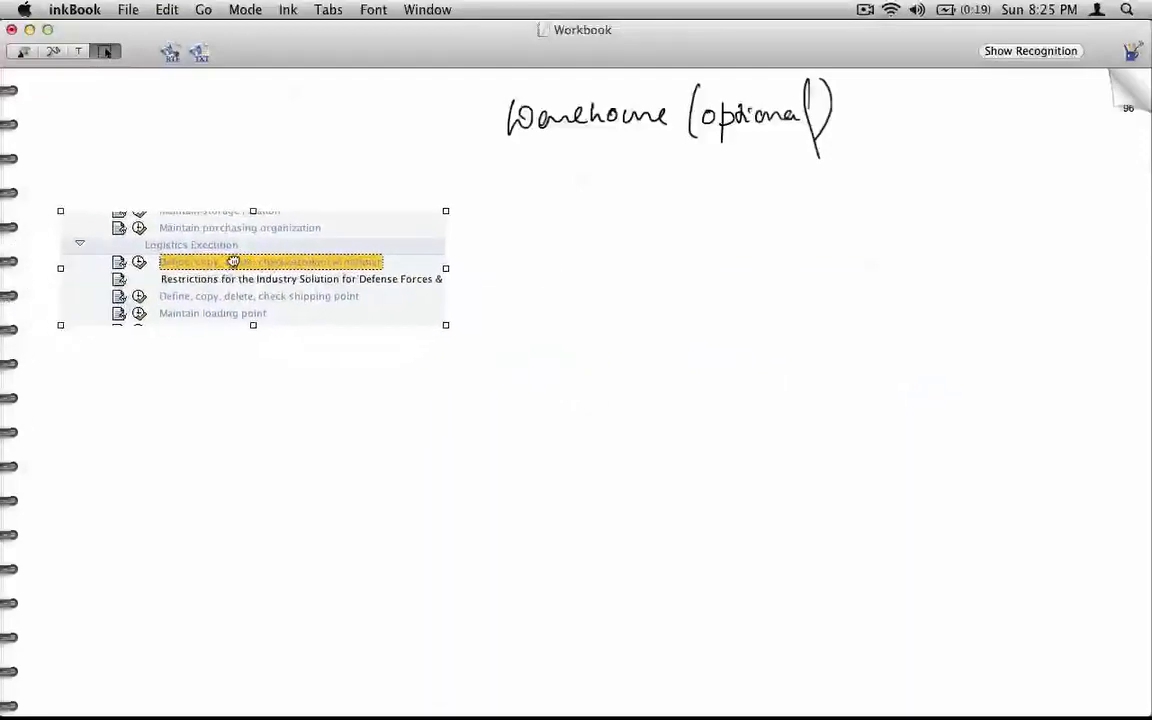
# Step: Return to SAPGUI and open the Copy/delete/check warehouse number activity
pyautogui.press('super+Tab')
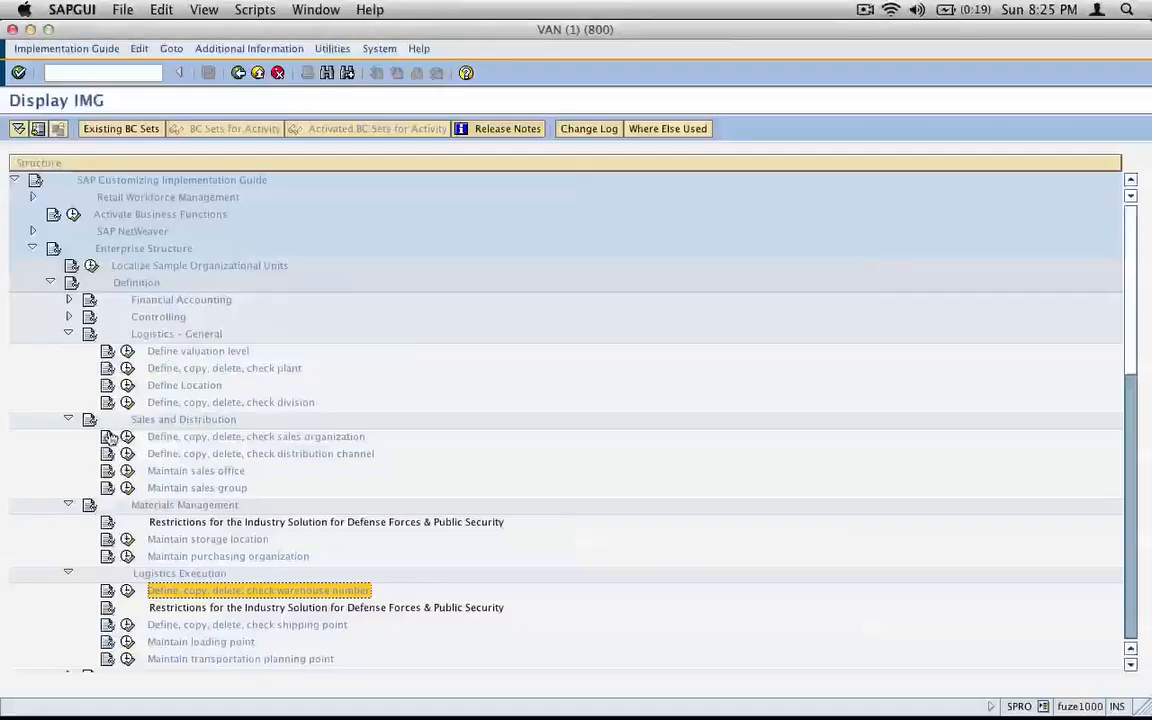
pyautogui.click(128, 591)
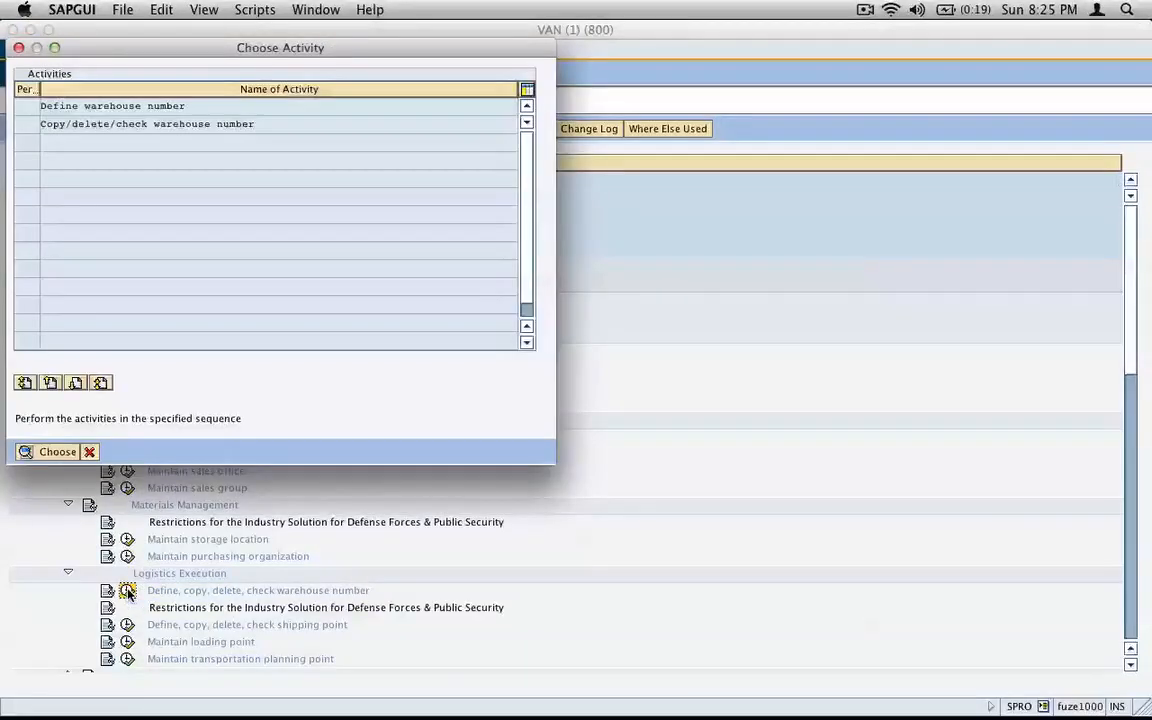
pyautogui.doubleClick(175, 122)
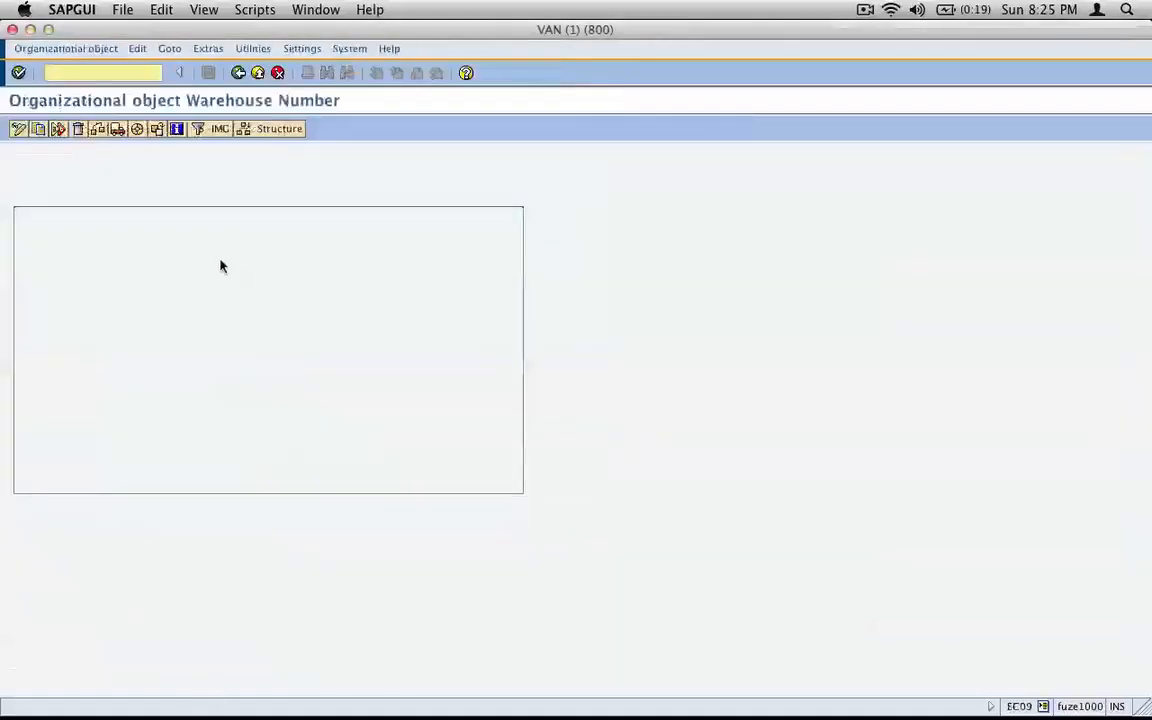
# Step: Copy warehouse number 001 to the new warehouse number wh1 and accept the number range and address transport notice
pyautogui.click(38, 133)
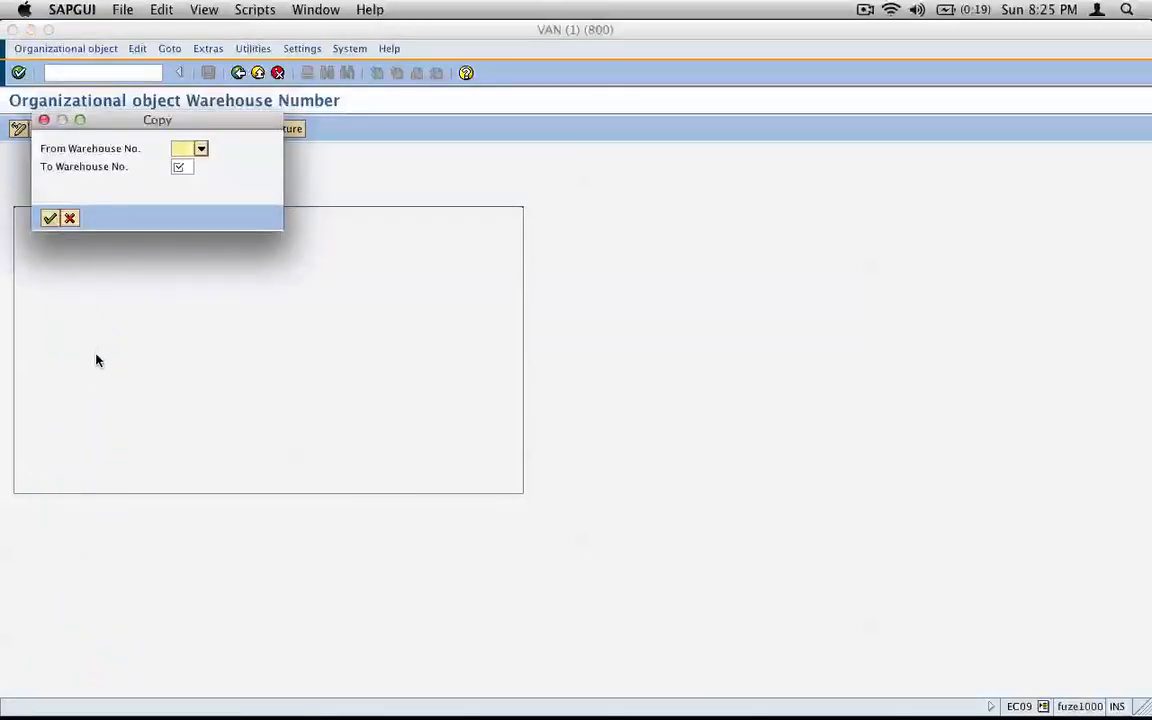
pyautogui.click(202, 149)
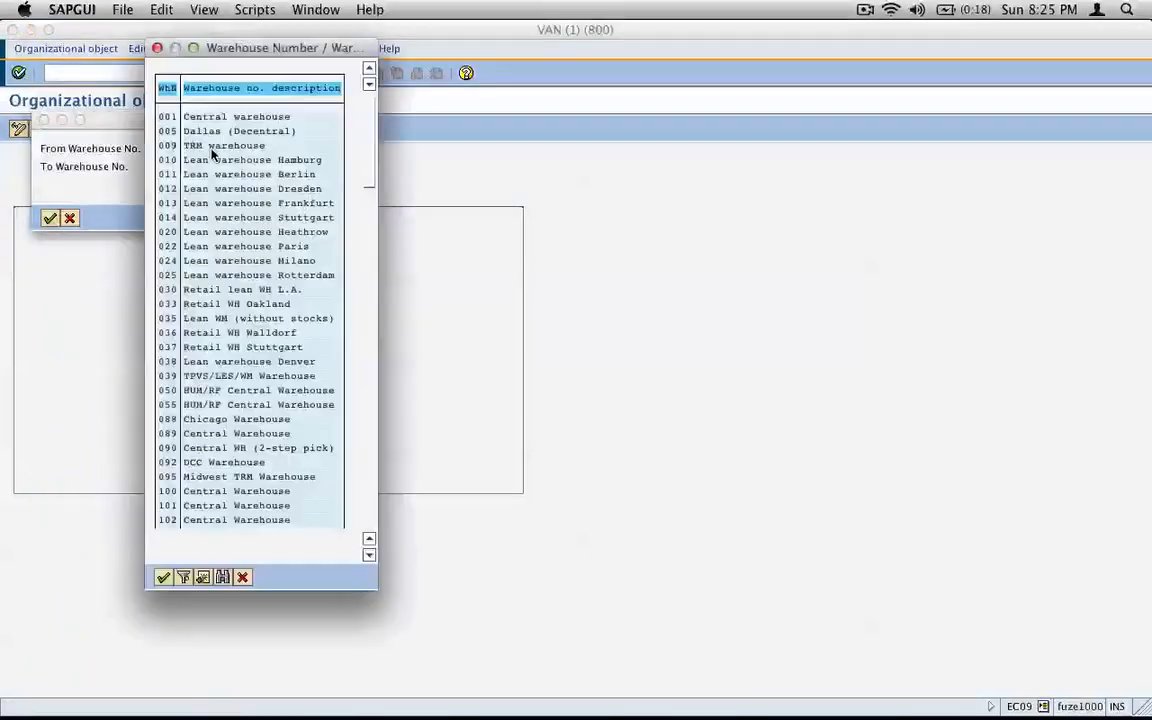
pyautogui.doubleClick(215, 117)
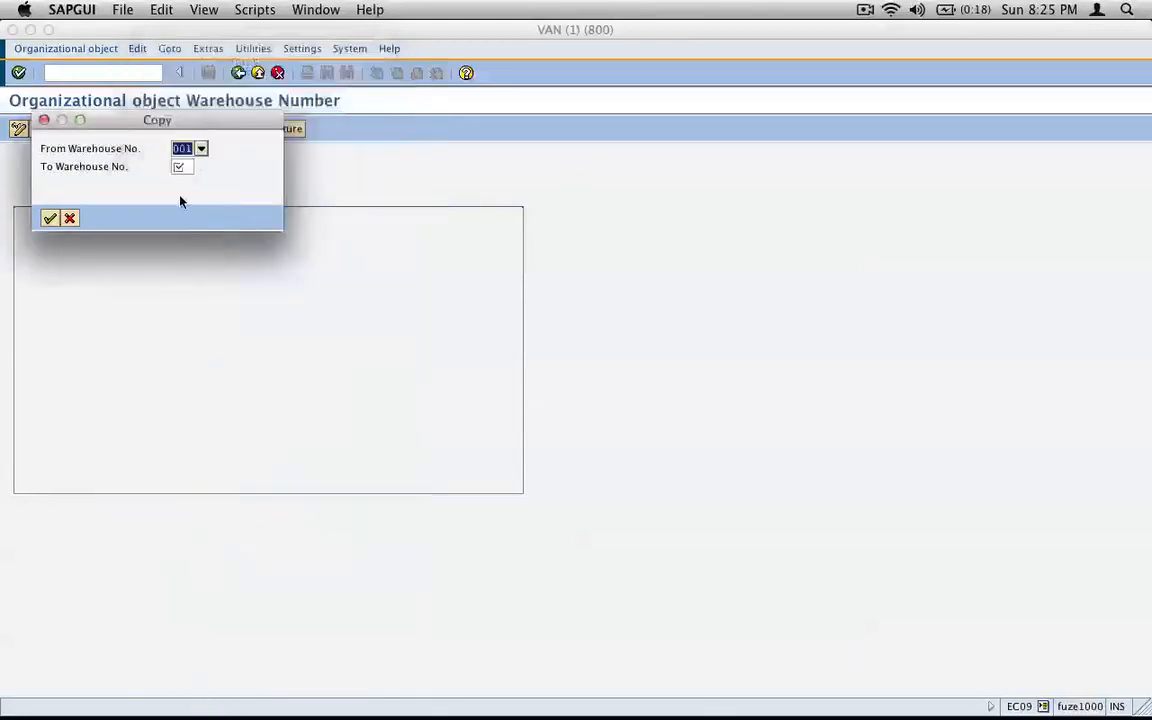
pyautogui.click(182, 166)
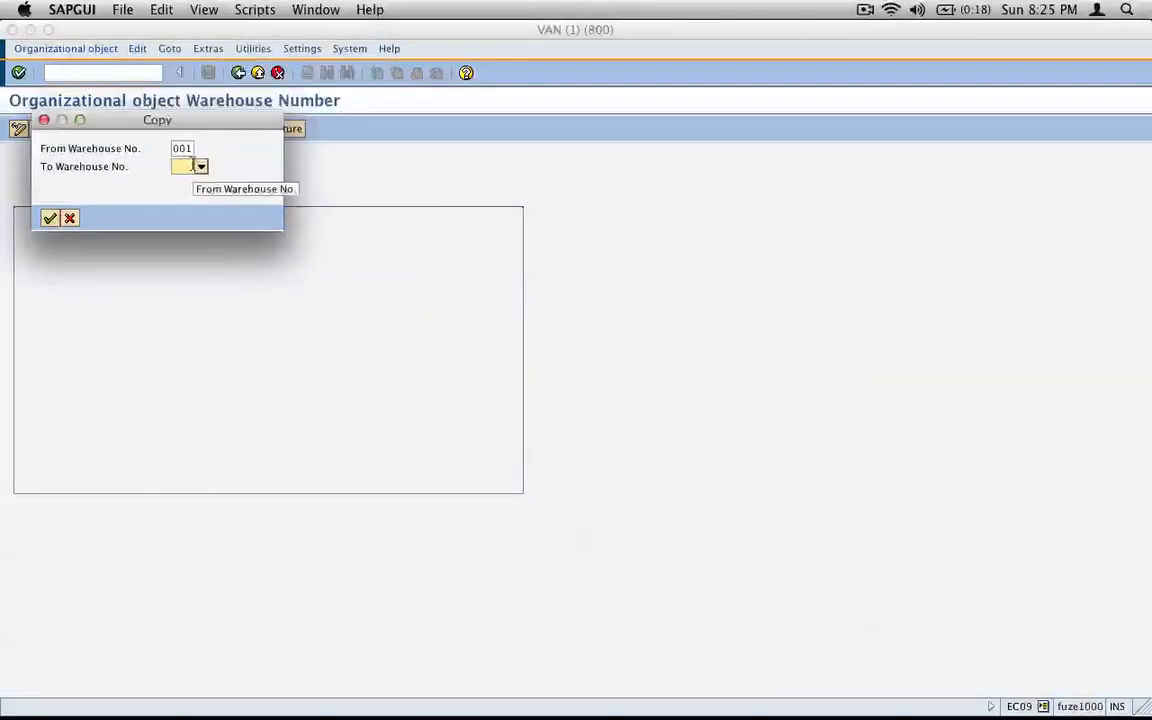
pyautogui.write('wh1')
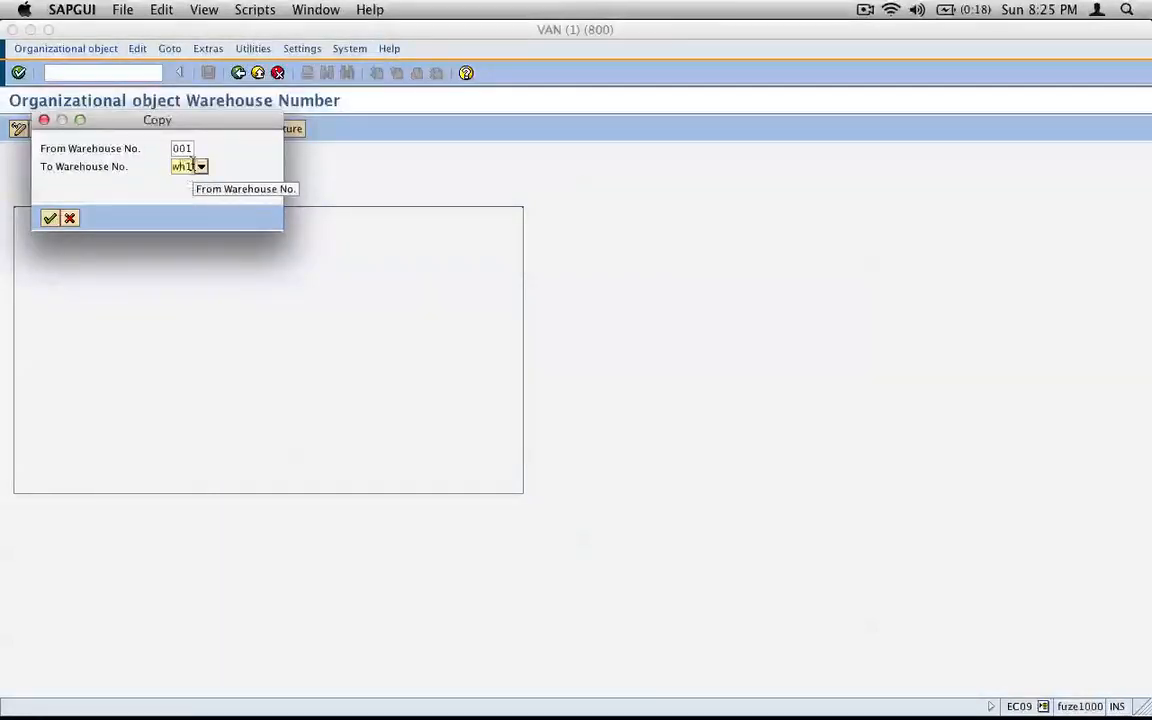
pyautogui.press('Return')
pyautogui.click(82, 432)
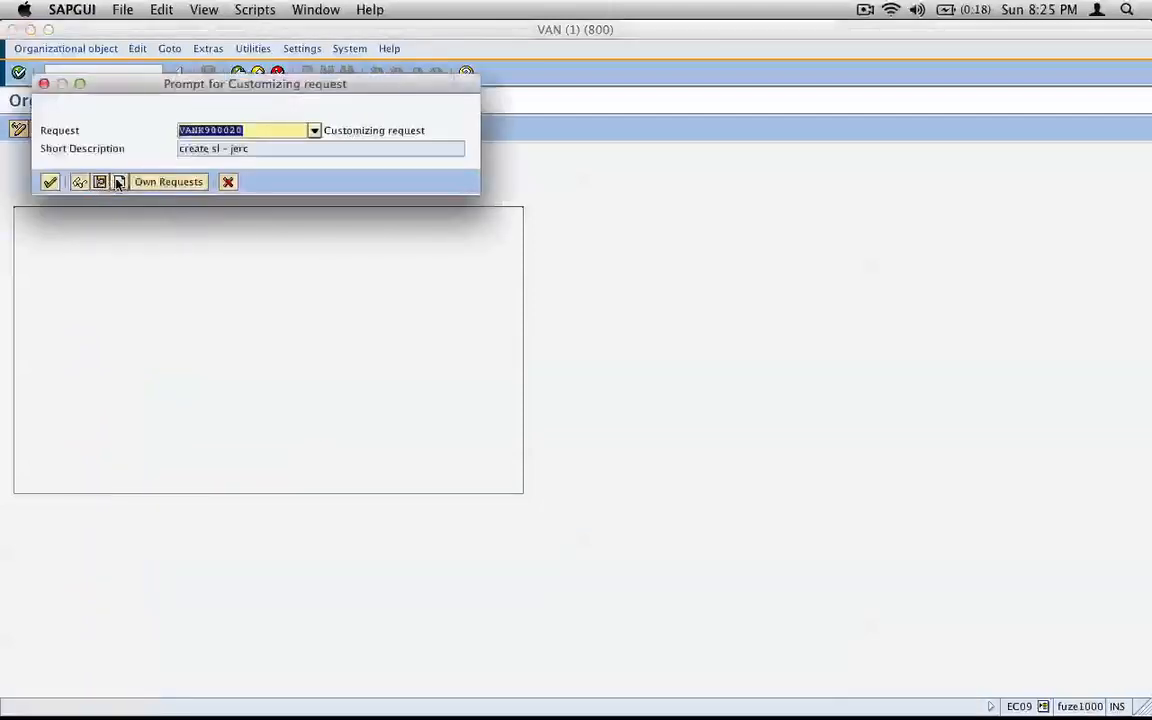
# Step: Record the warehouse copy under a new customizing request described "create new wh - wh1"
pyautogui.click(118, 182)
pyautogui.write('creat')
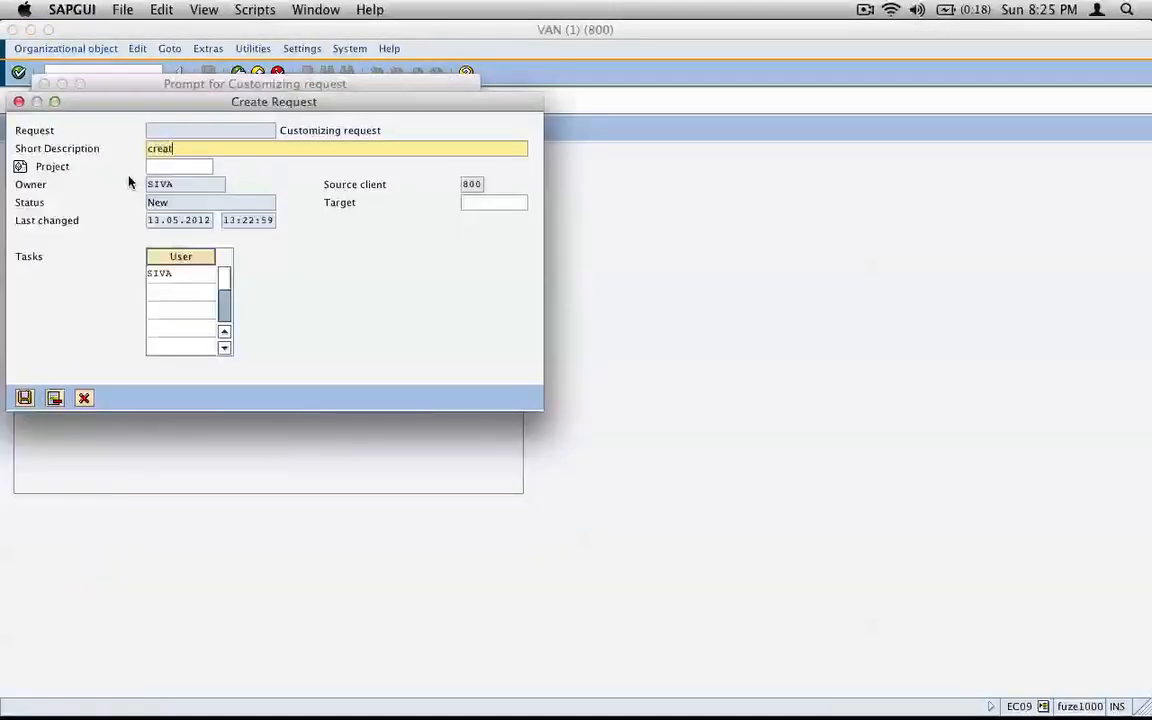
pyautogui.write('e new w')
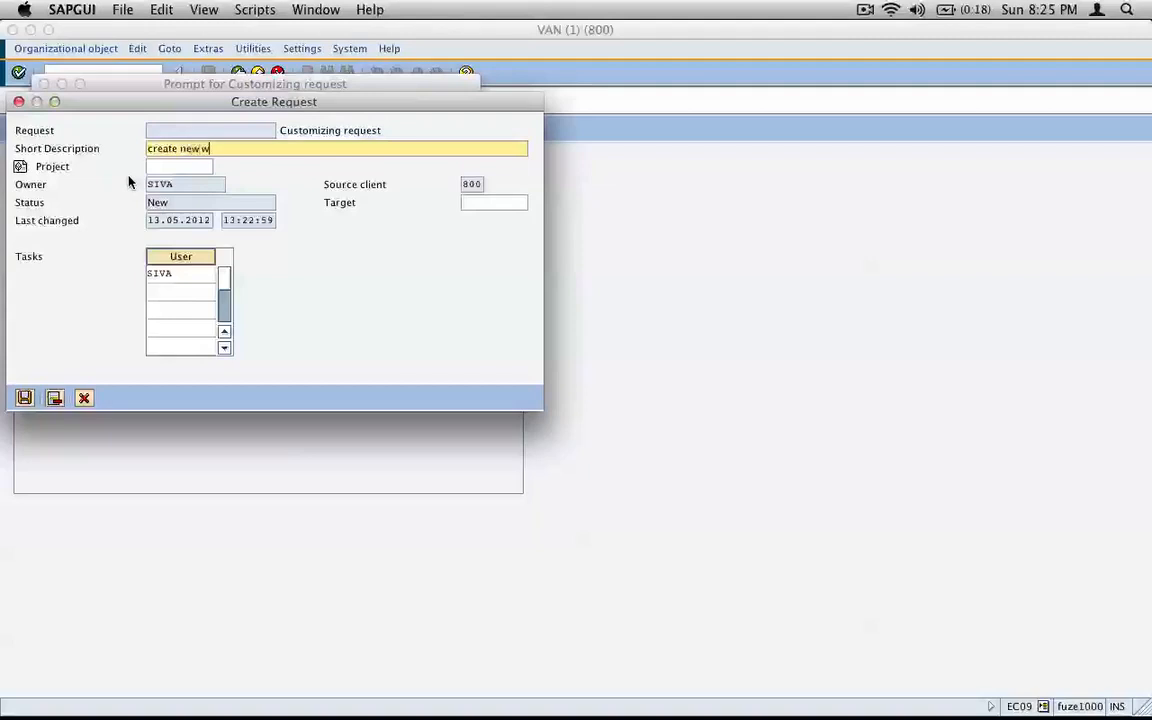
pyautogui.write('h - sh')
pyautogui.press('BackSpace')
pyautogui.press('BackSpace')
pyautogui.write('wh1')
pyautogui.press('Return')
pyautogui.press('Return')
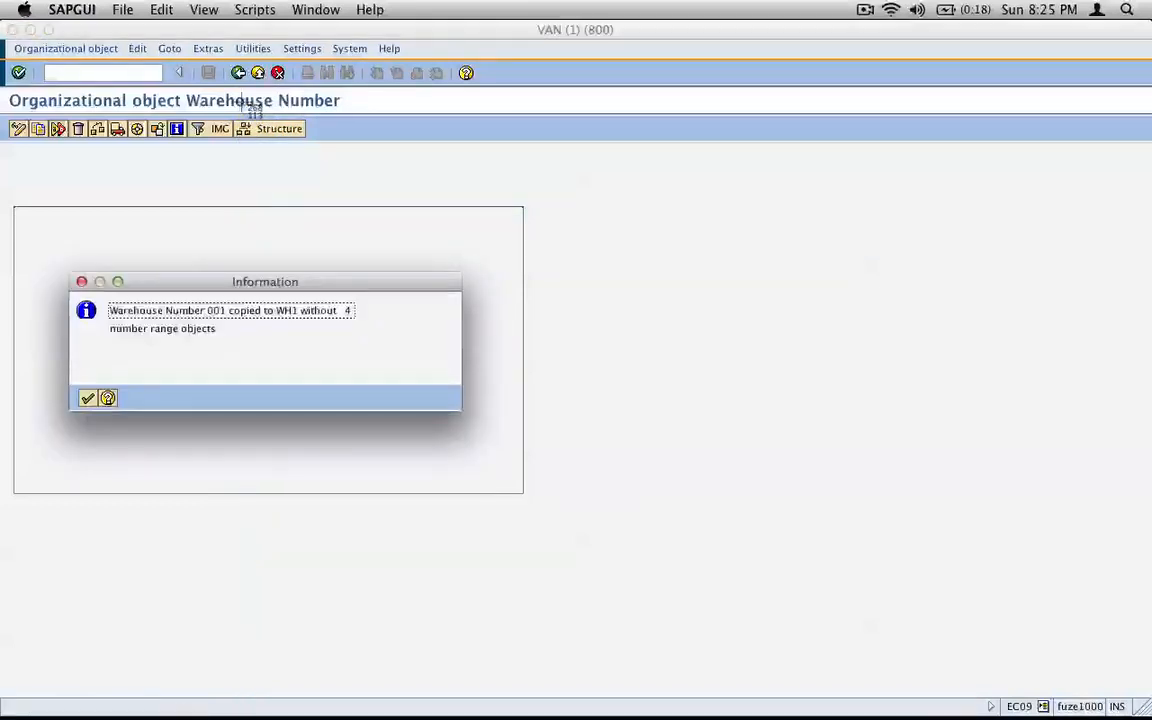
# Step: Capture the warehouse copy information dialog and paste the image onto the Warehouse (optional) page in inkBook
pyautogui.moveTo(56, 255); pyautogui.dragTo(454, 436)
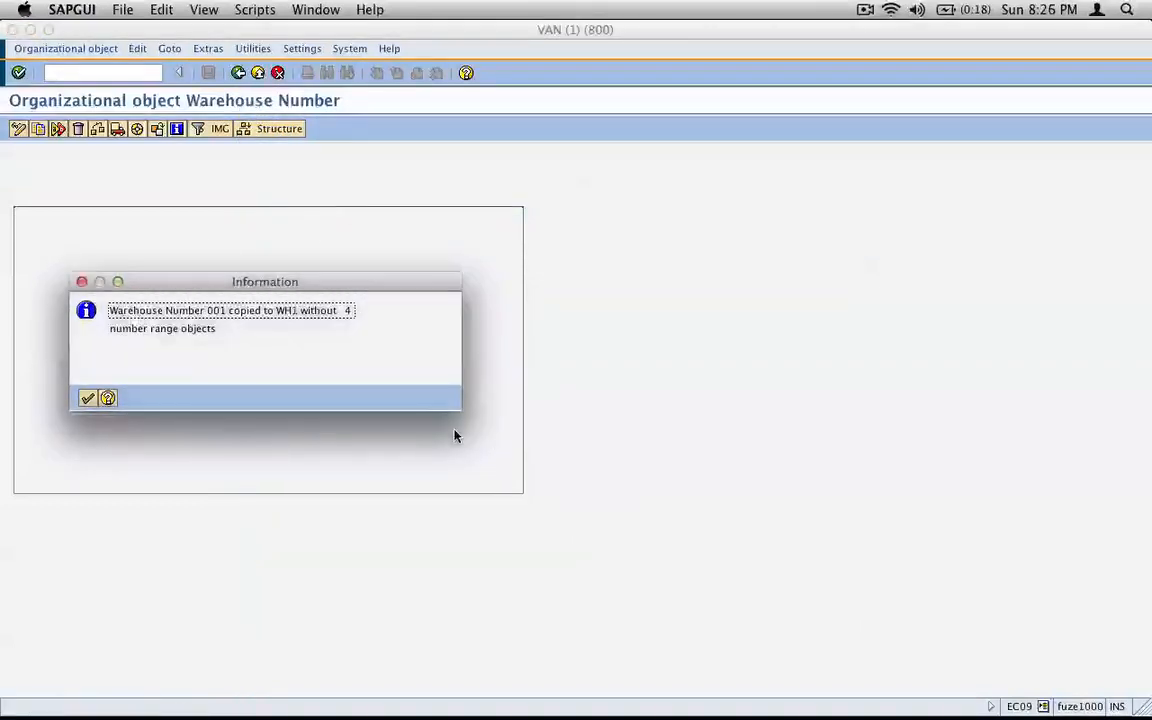
pyautogui.press('super+Tab')
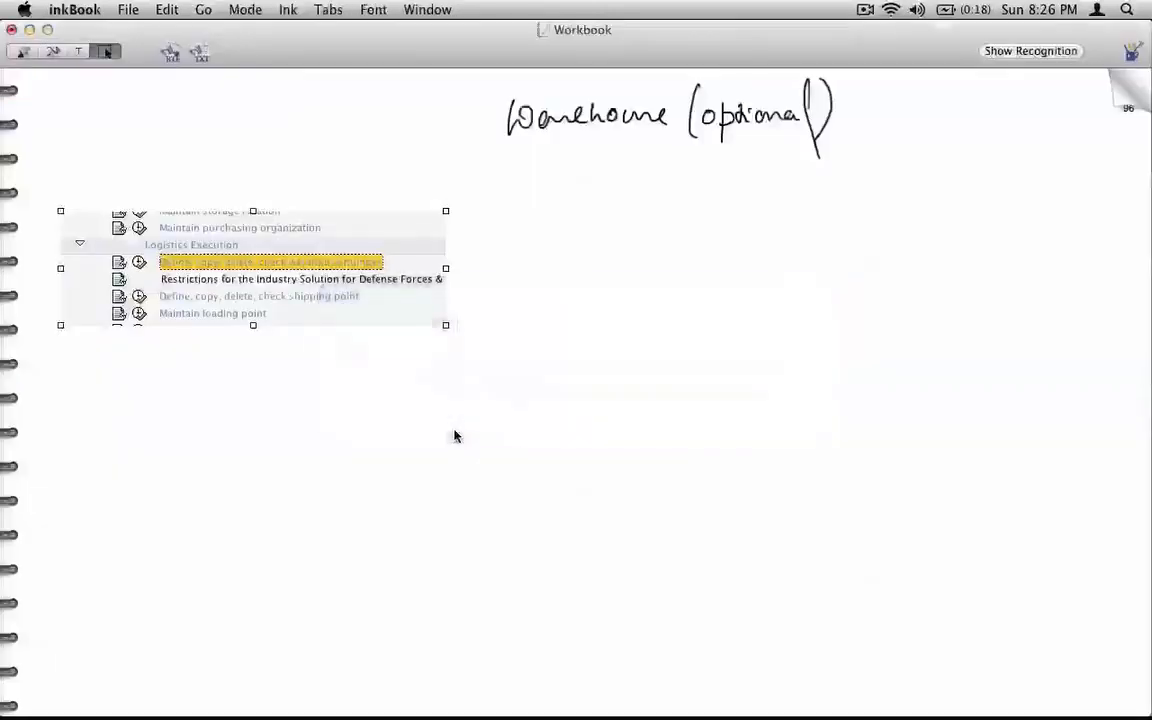
pyautogui.press('super+v')
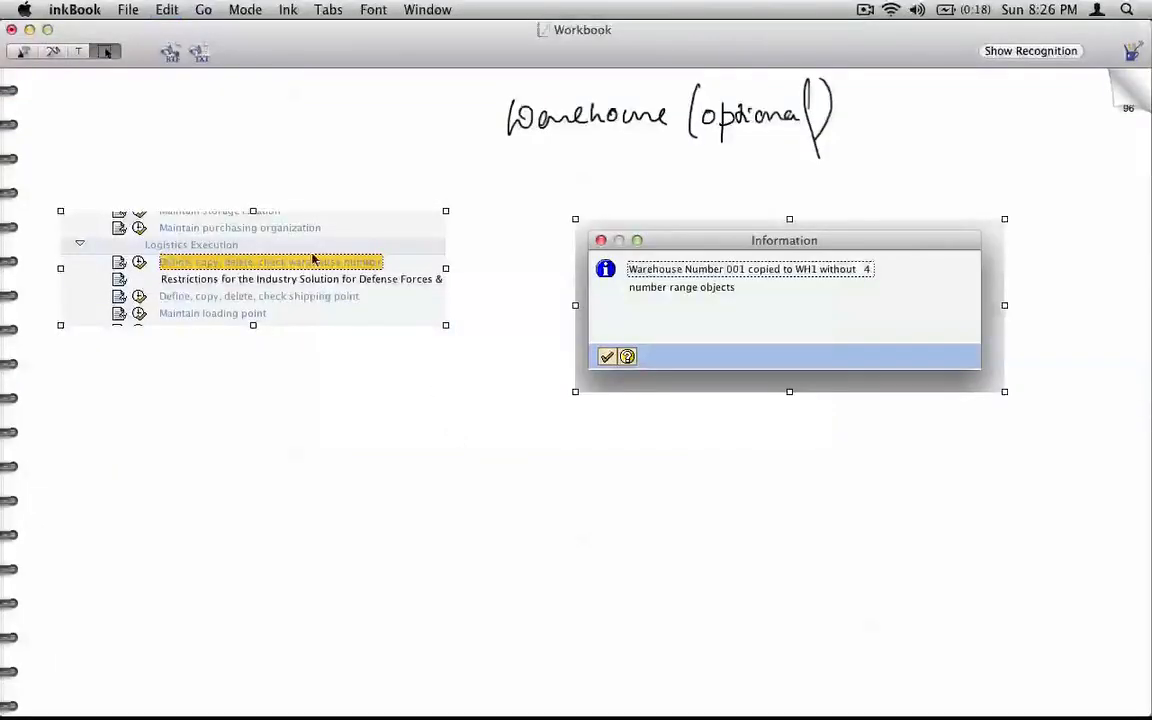
pyautogui.click(54, 50)
pyautogui.moveTo(149, 36); pyautogui.dragTo(153, 36)
pyautogui.moveTo(706, 285); pyautogui.dragTo(737, 338)
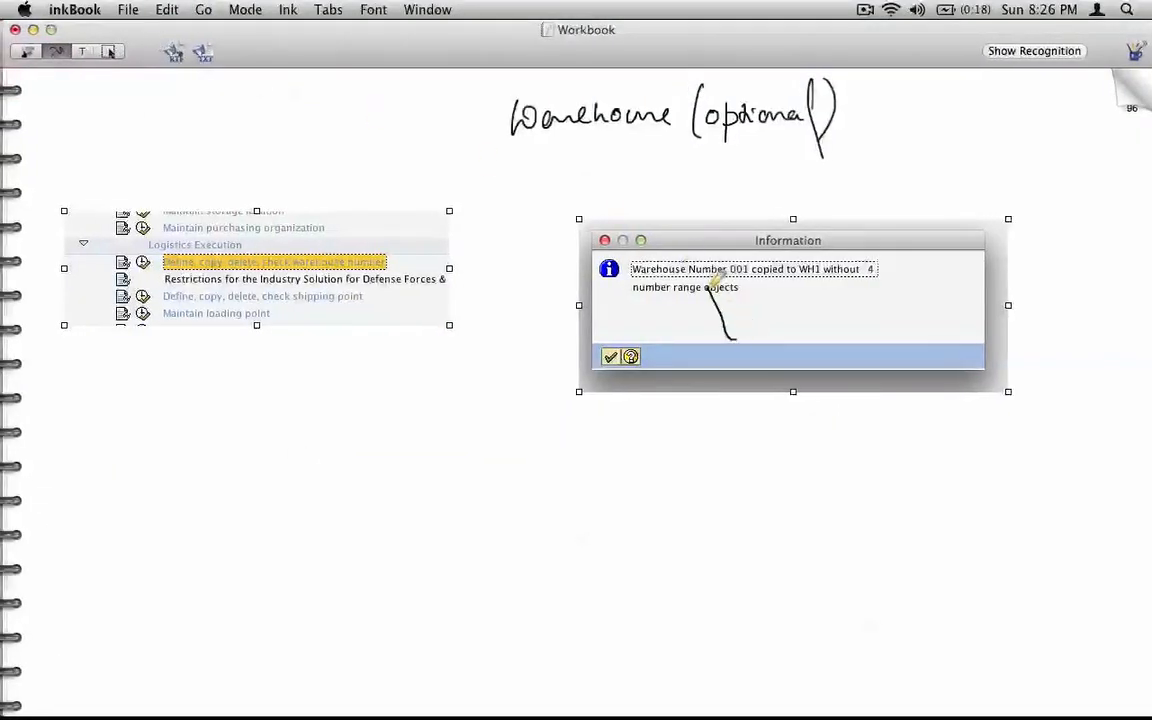
pyautogui.press('super+z')
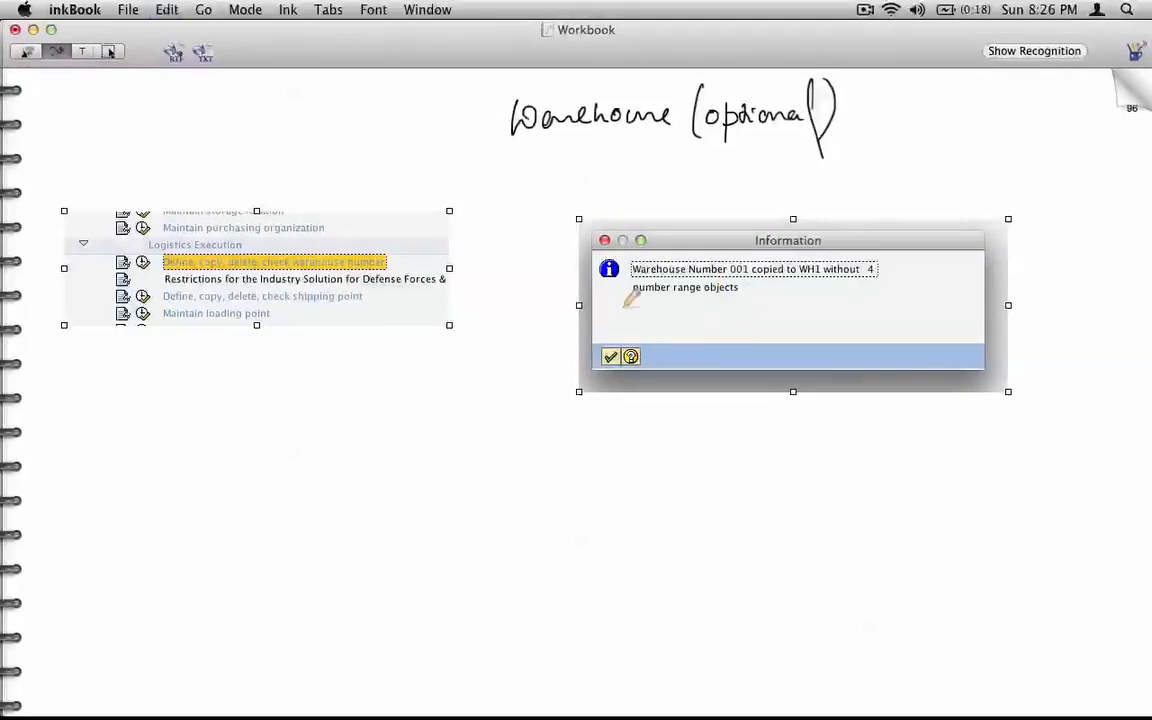
pyautogui.press('super+z')
# Step: Move the pasted dialog image closer to the heading and draw an arrow to it from the IMG image
pyautogui.moveTo(695, 330)
pyautogui.mouseDown()
pyautogui.moveTo(676, 288)
pyautogui.moveTo(690, 332)
pyautogui.mouseUp()
pyautogui.click(721, 504)
pyautogui.moveTo(773, 349); pyautogui.dragTo(751, 309)
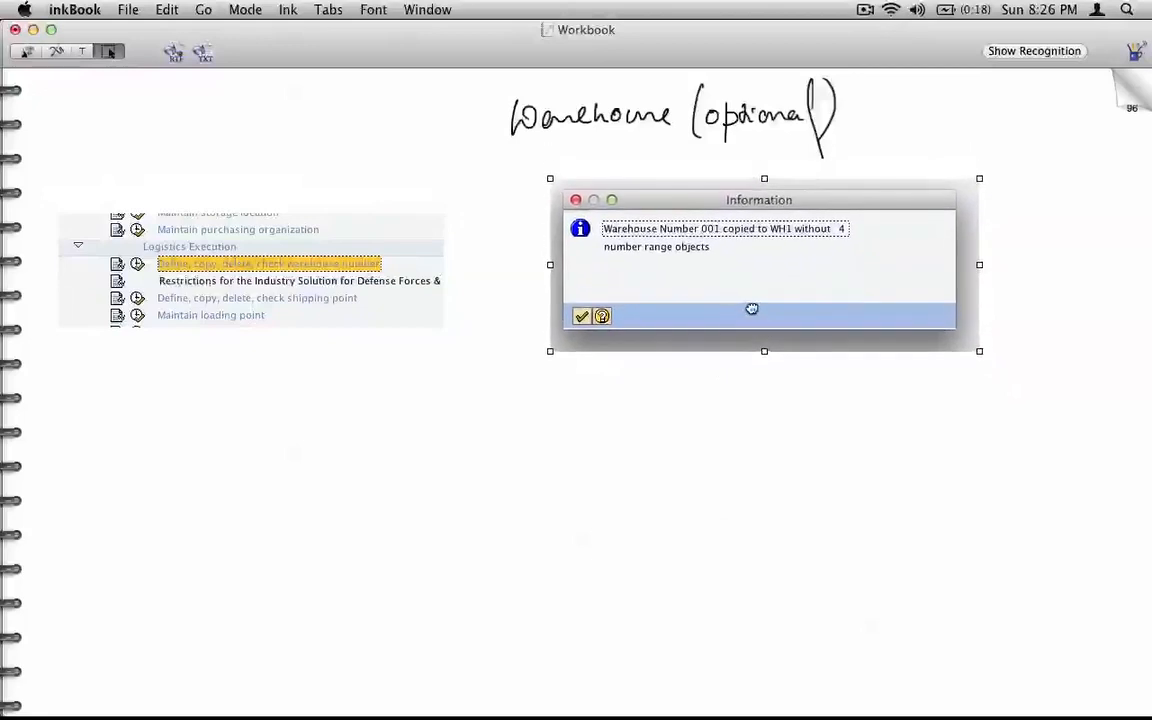
pyautogui.click(497, 290)
pyautogui.click(58, 52)
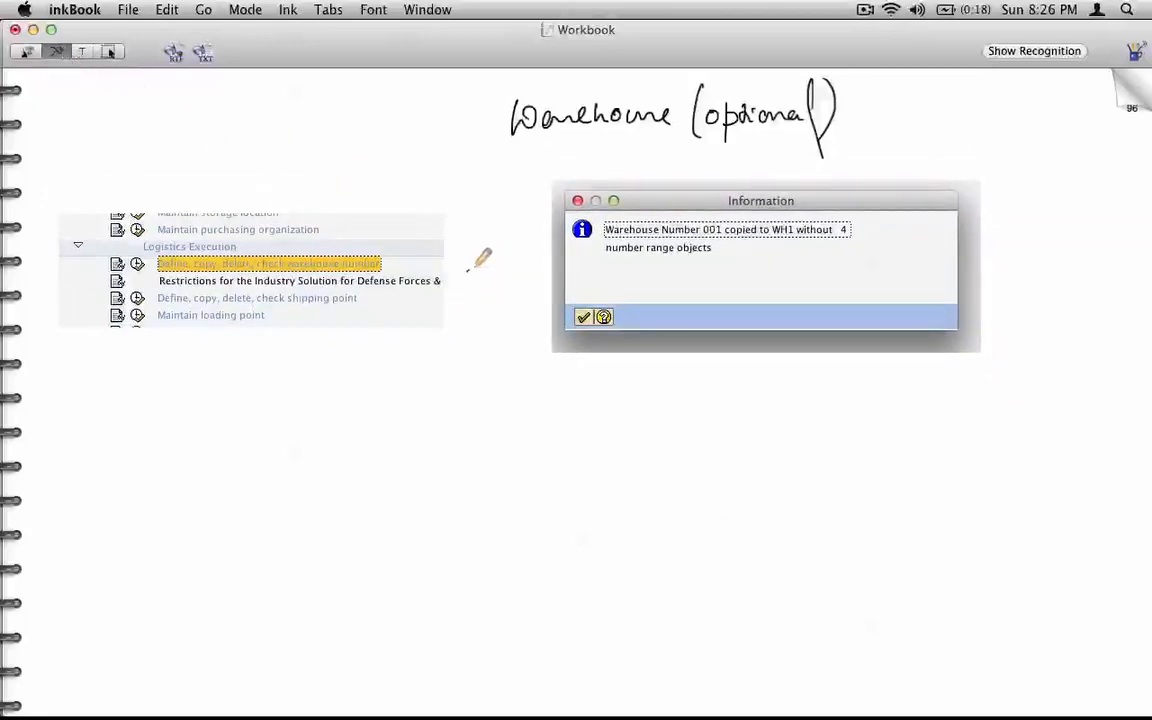
pyautogui.moveTo(467, 270); pyautogui.dragTo(553, 258)
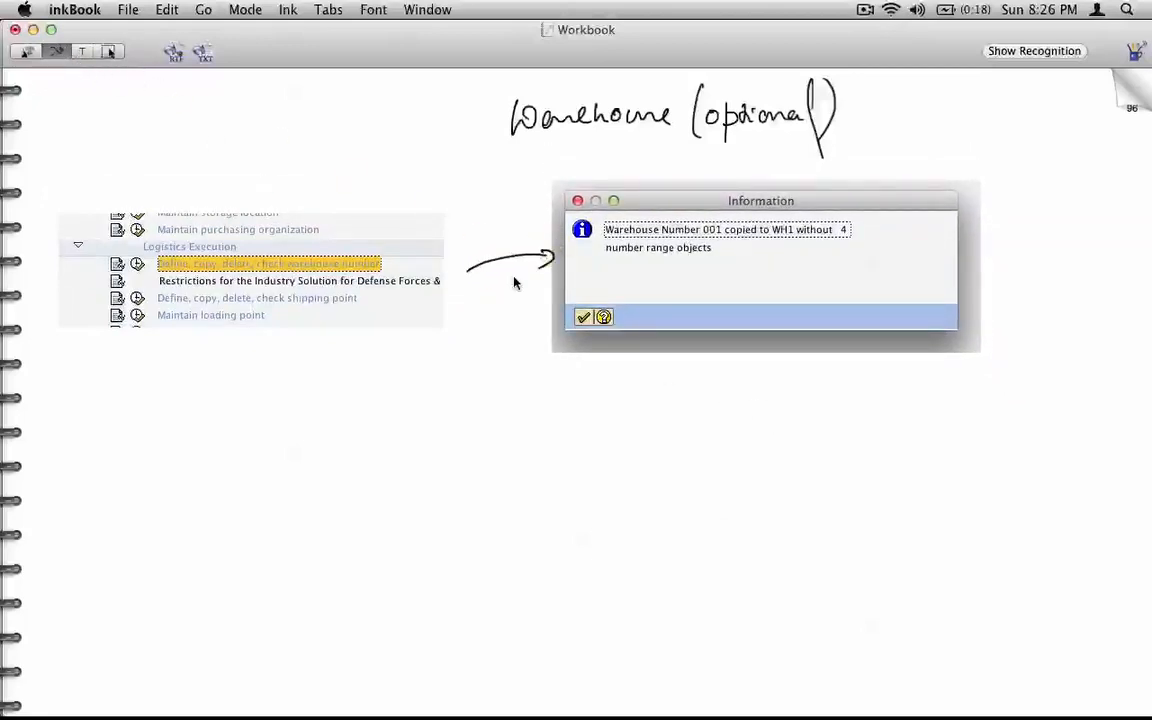
# Step: Switch back to SAPGUI, dismiss the warehouse copy message and return to the IMG structure
pyautogui.press('super+Tab')
pyautogui.click(93, 398)
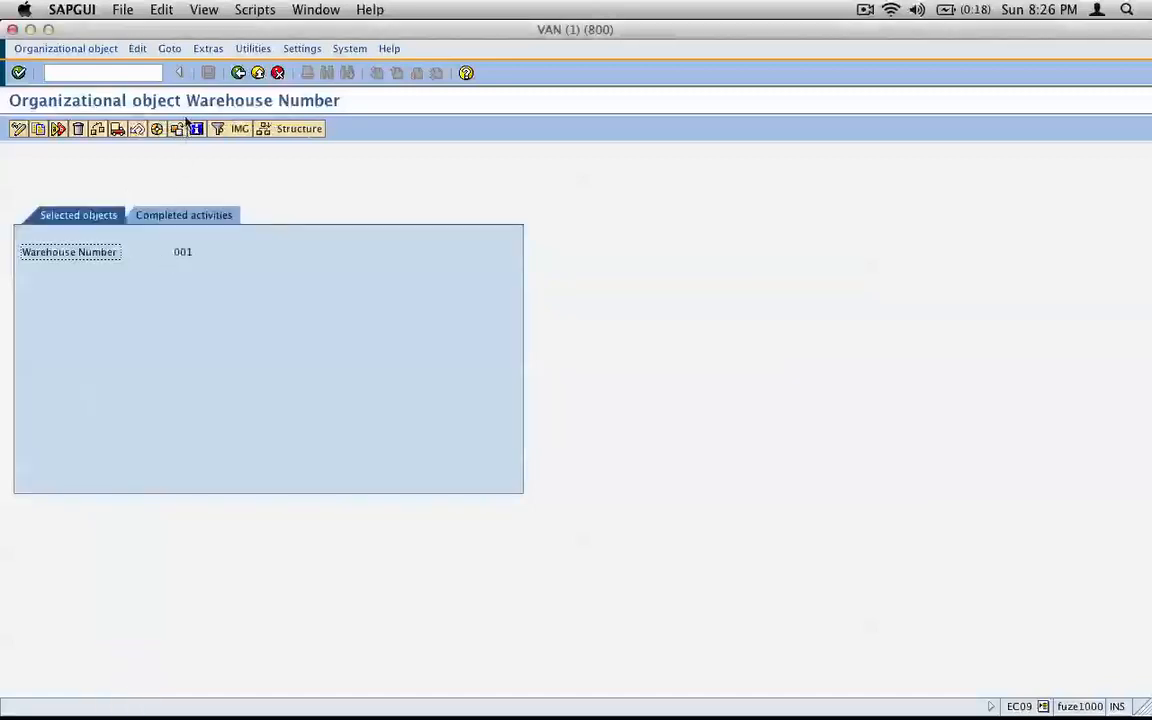
pyautogui.click(239, 72)
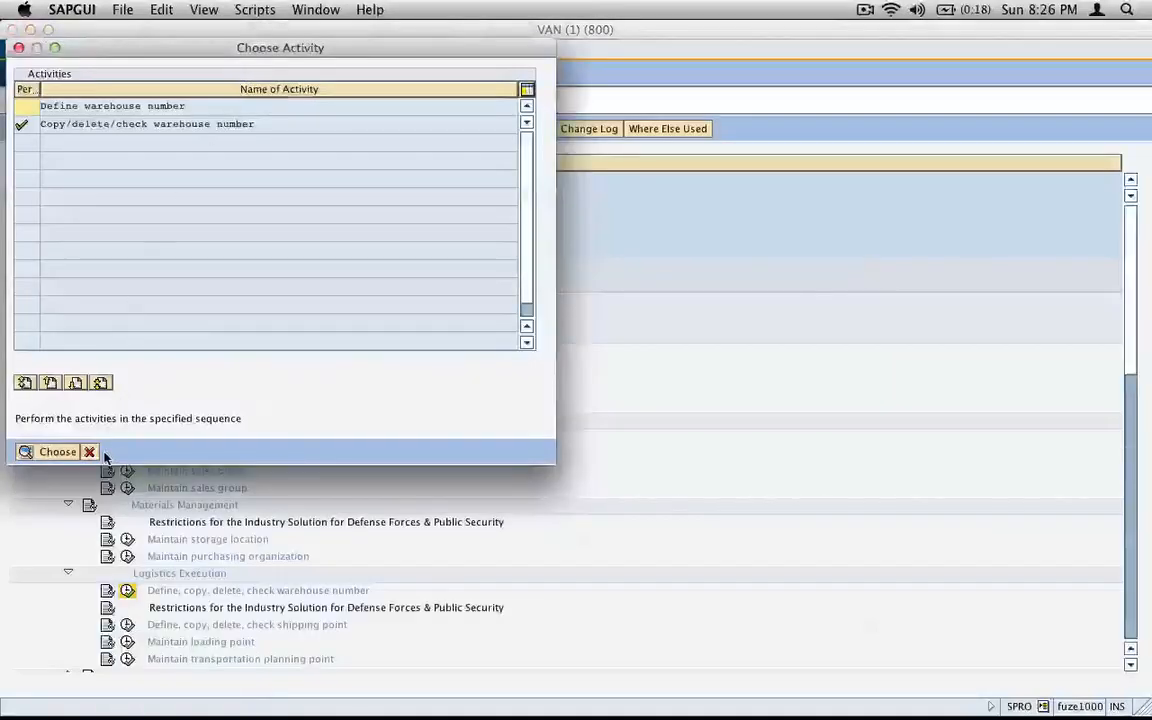
pyautogui.click(91, 452)
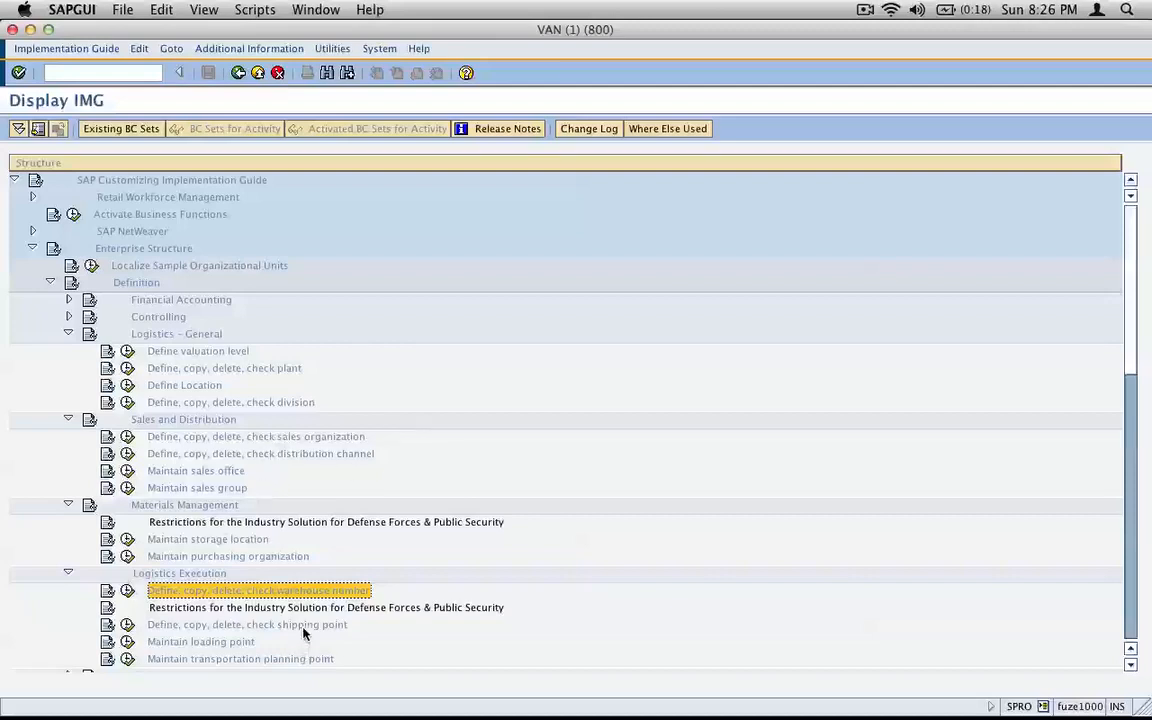
# Step: Open the "Copy, delete, check shipping point" activity under Logistics Execution
pyautogui.click(141, 624)
pyautogui.click(127, 624)
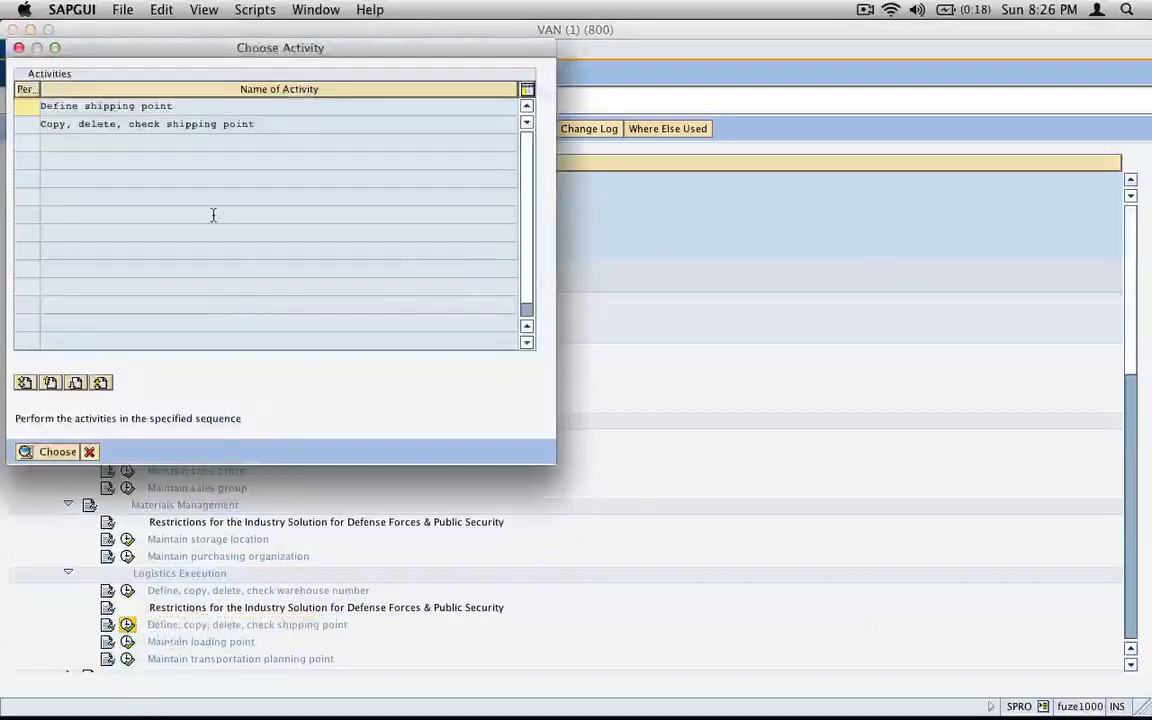
pyautogui.click(145, 124)
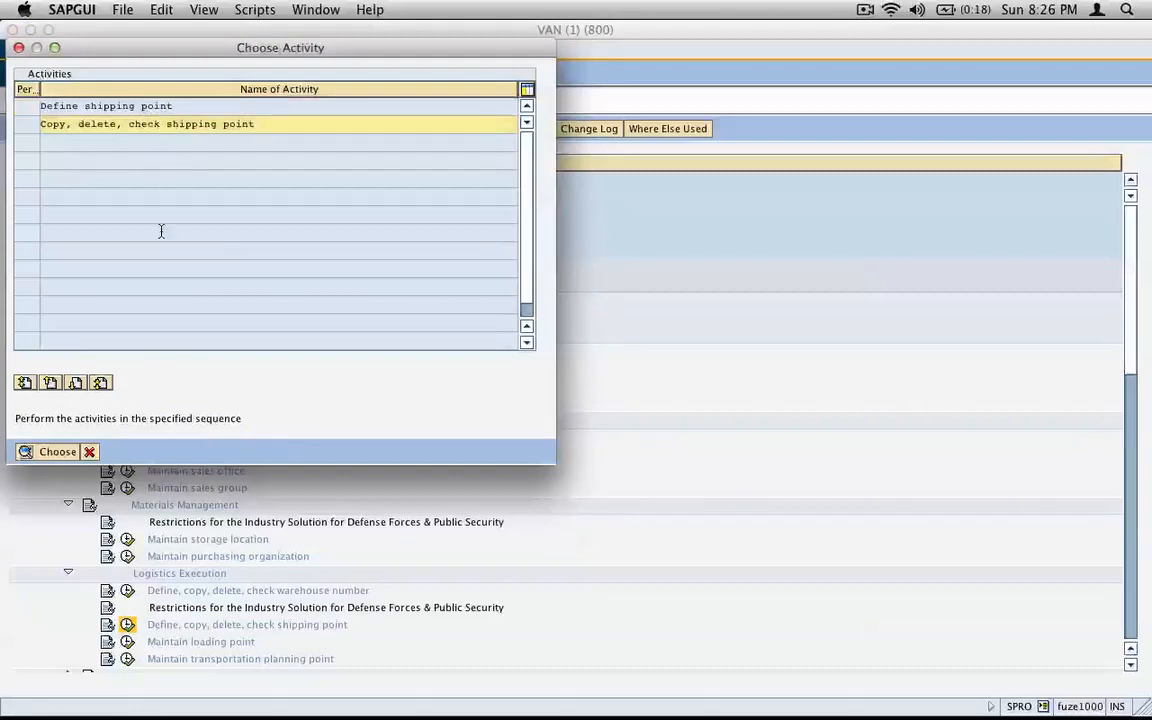
pyautogui.click(45, 451)
# Step: Copy shipping point 0001 to the new shipping point sens and accept the number range and address transport notice
pyautogui.click(40, 134)
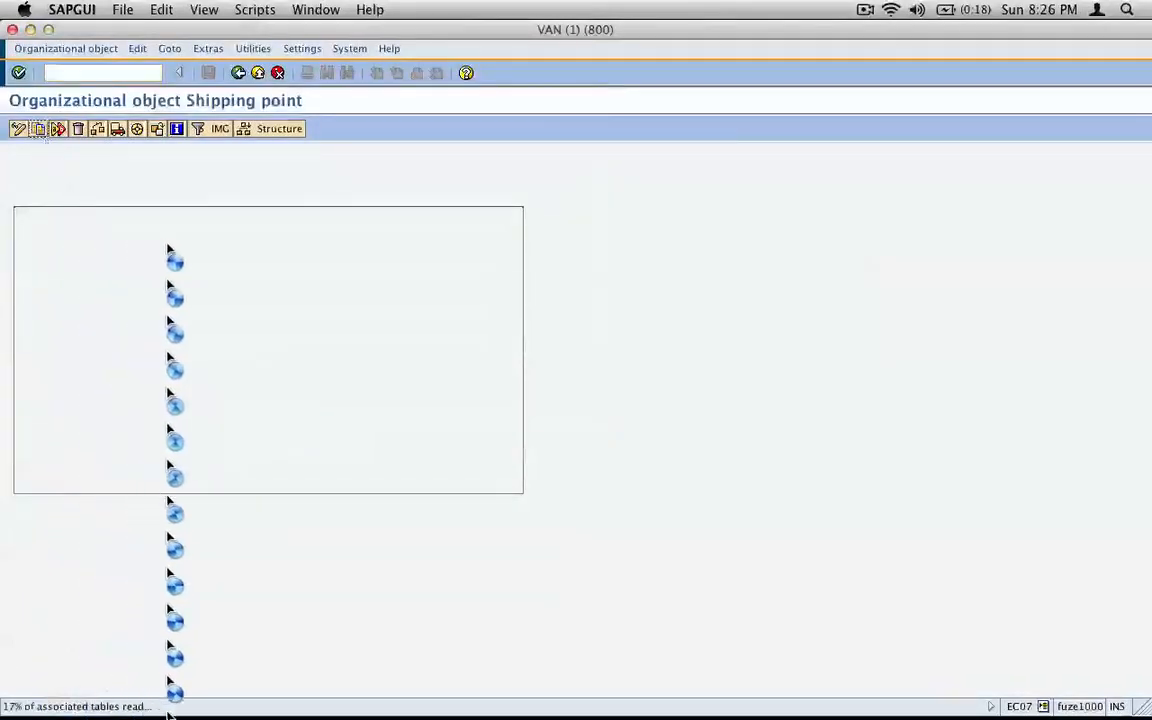
pyautogui.write('0001')
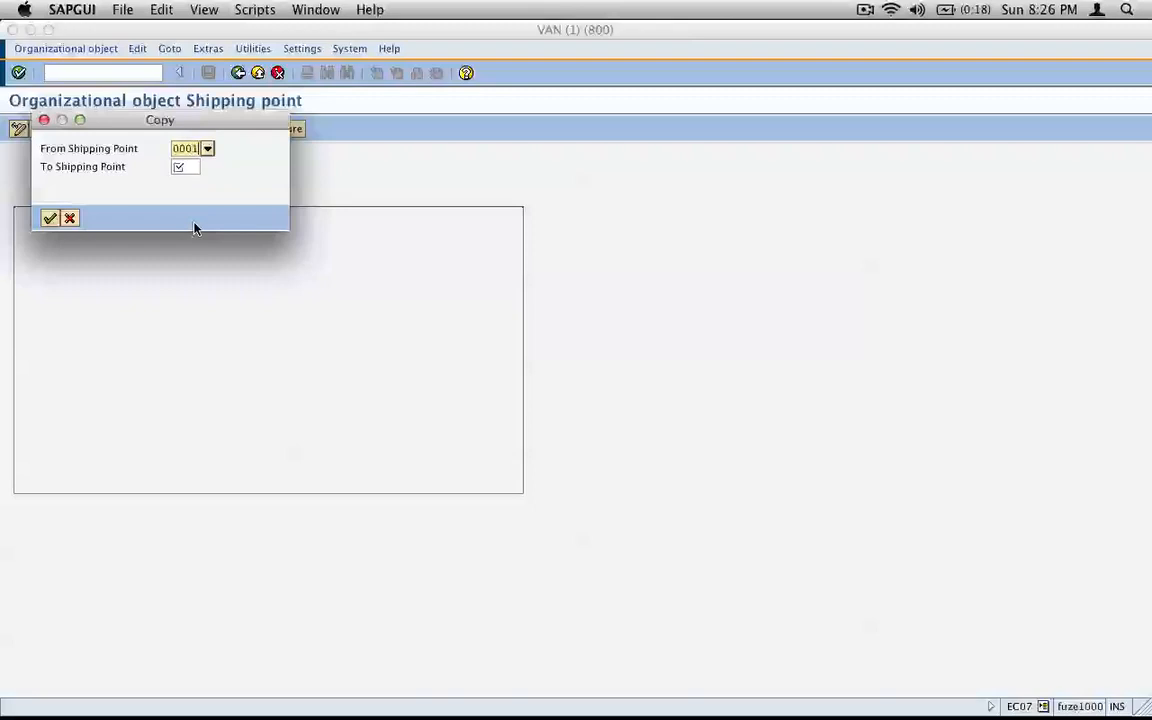
pyautogui.press('Tab')
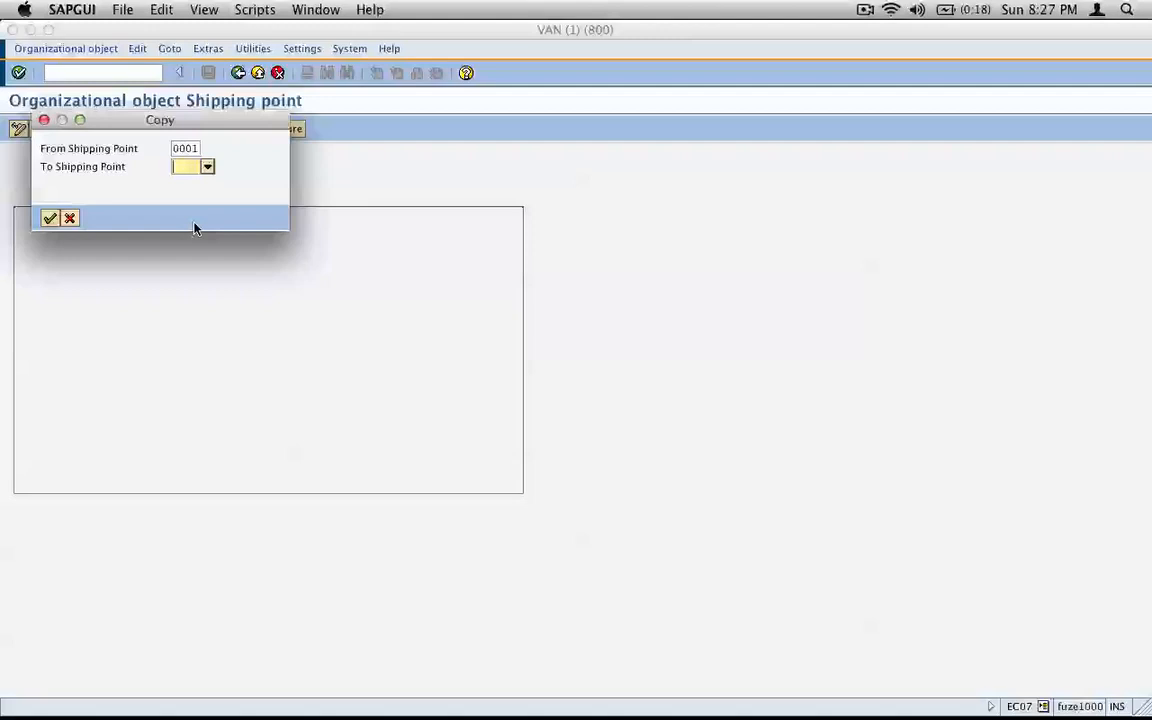
pyautogui.write('sens')
pyautogui.press('Return')
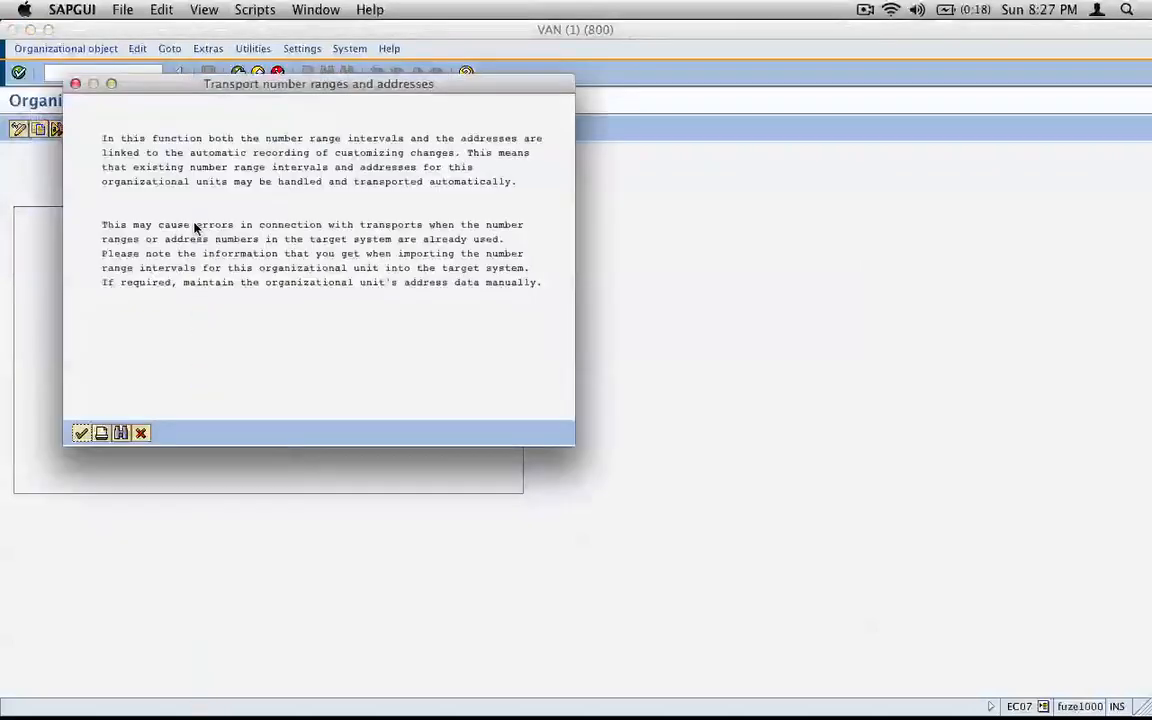
pyautogui.click(80, 432)
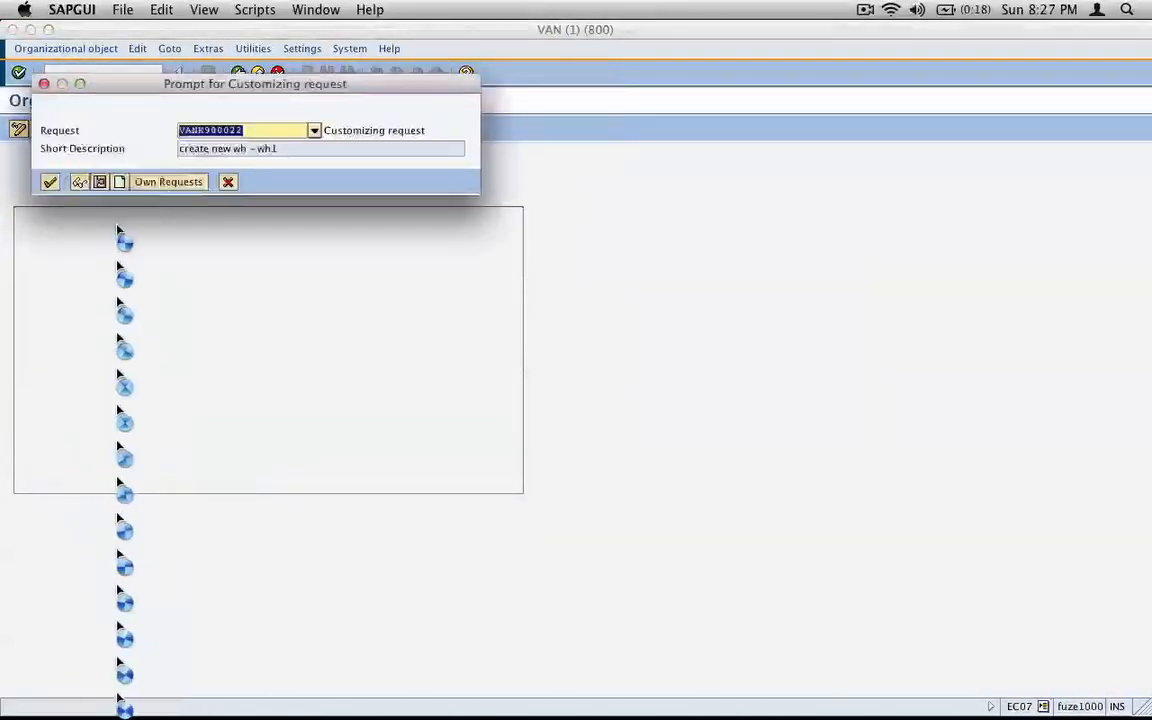
# Step: Record the shipping point copy under a new customizing request described "create shipping point sens"
pyautogui.click(118, 180)
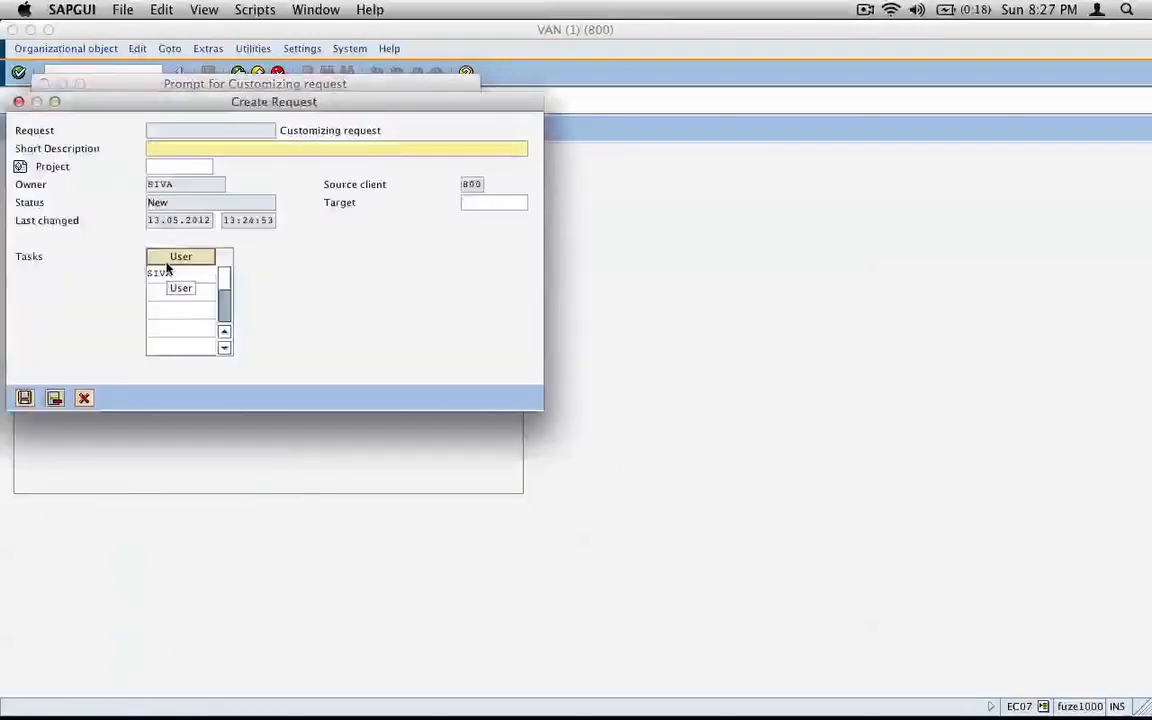
pyautogui.write('create s')
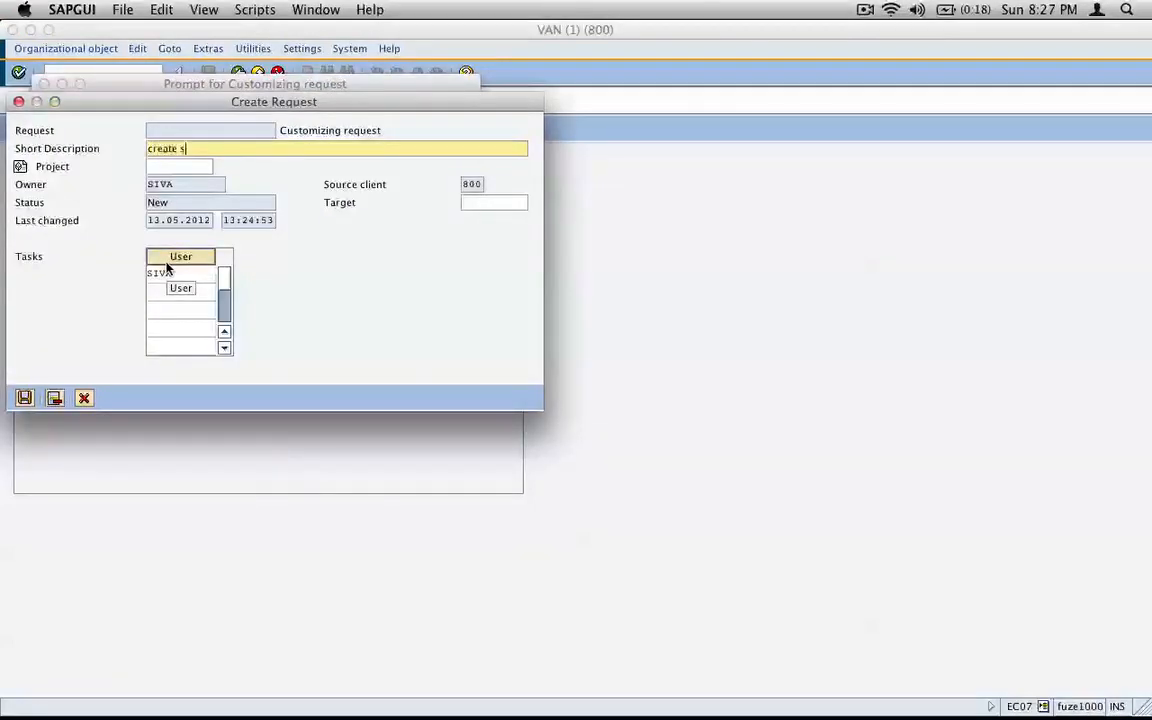
pyautogui.write('hipping point ')
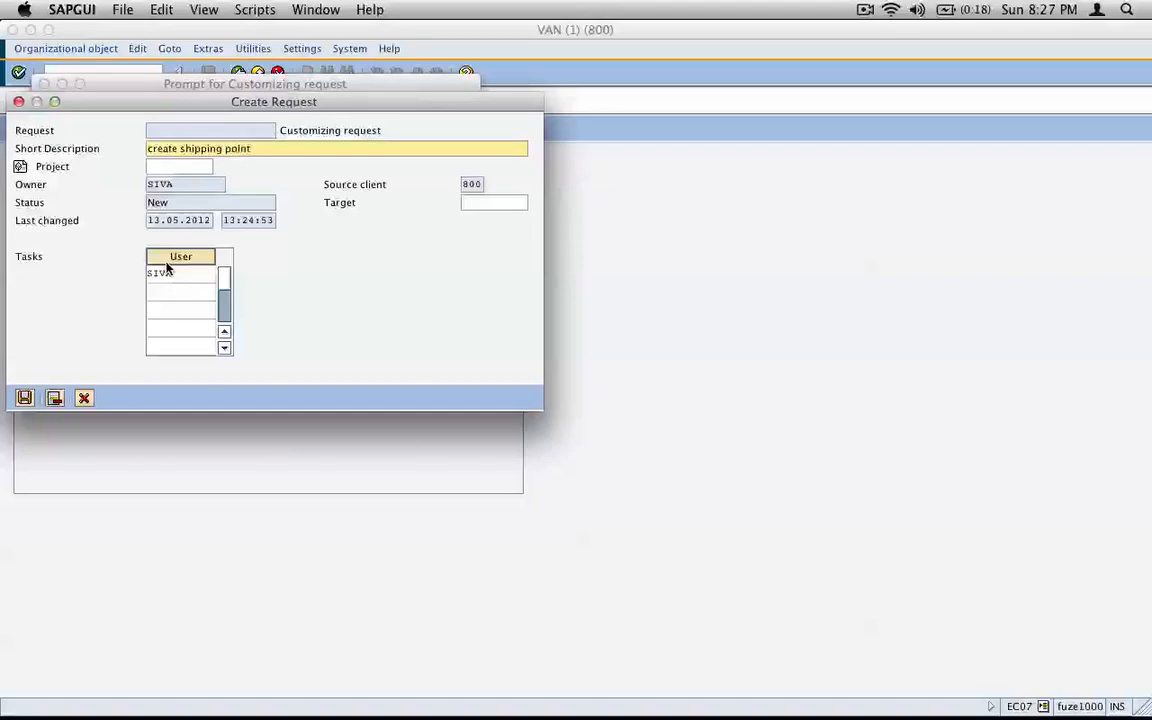
pyautogui.write('sens')
pyautogui.press('Return')
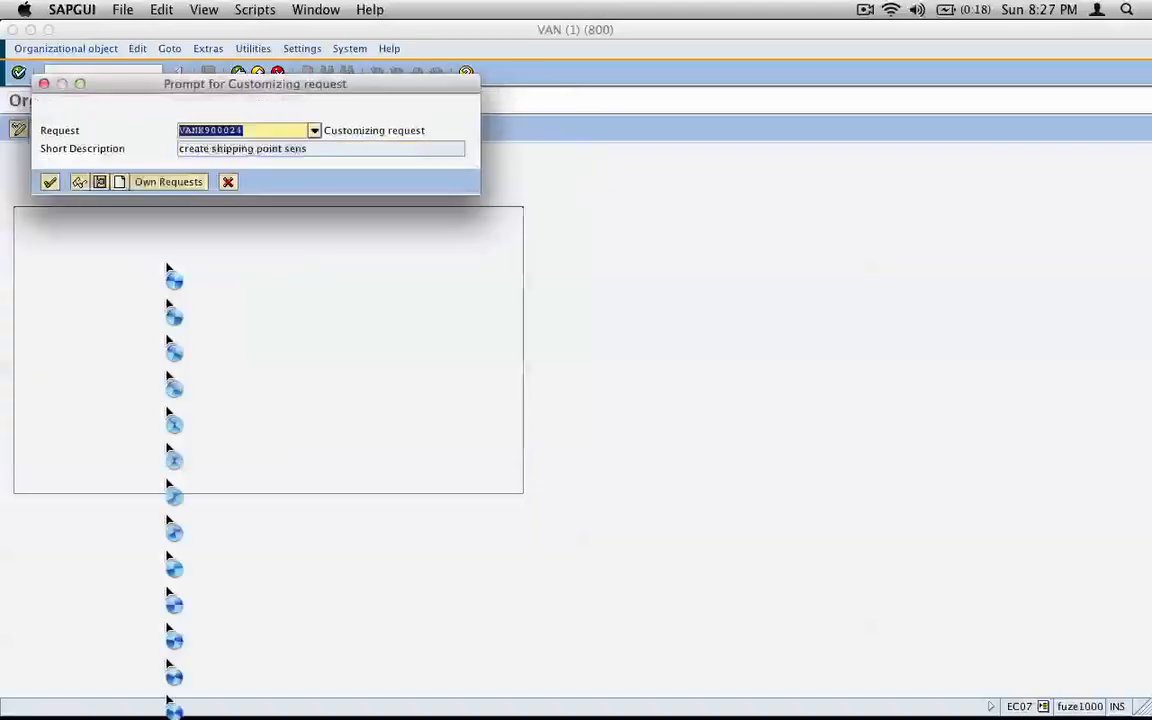
pyautogui.click(46, 183)
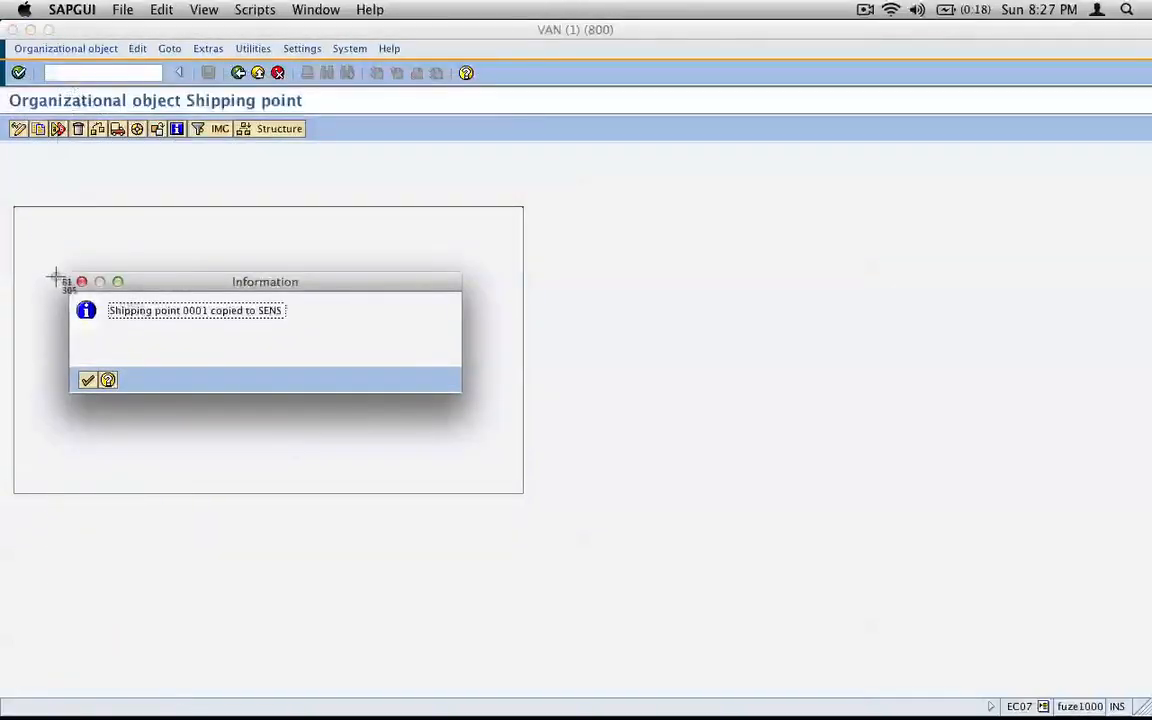
# Step: Capture the shipping point copy information dialog and paste the image onto the inkBook workbook page
pyautogui.moveTo(46, 230); pyautogui.dragTo(478, 415)
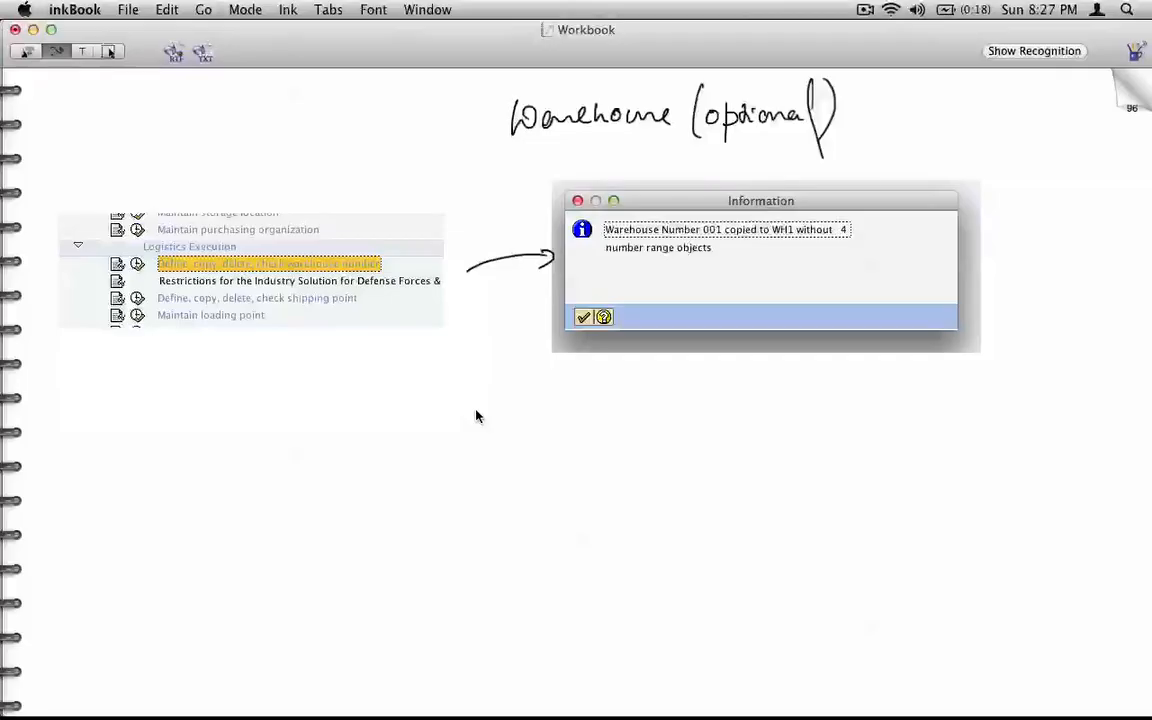
pyautogui.press('super+space')
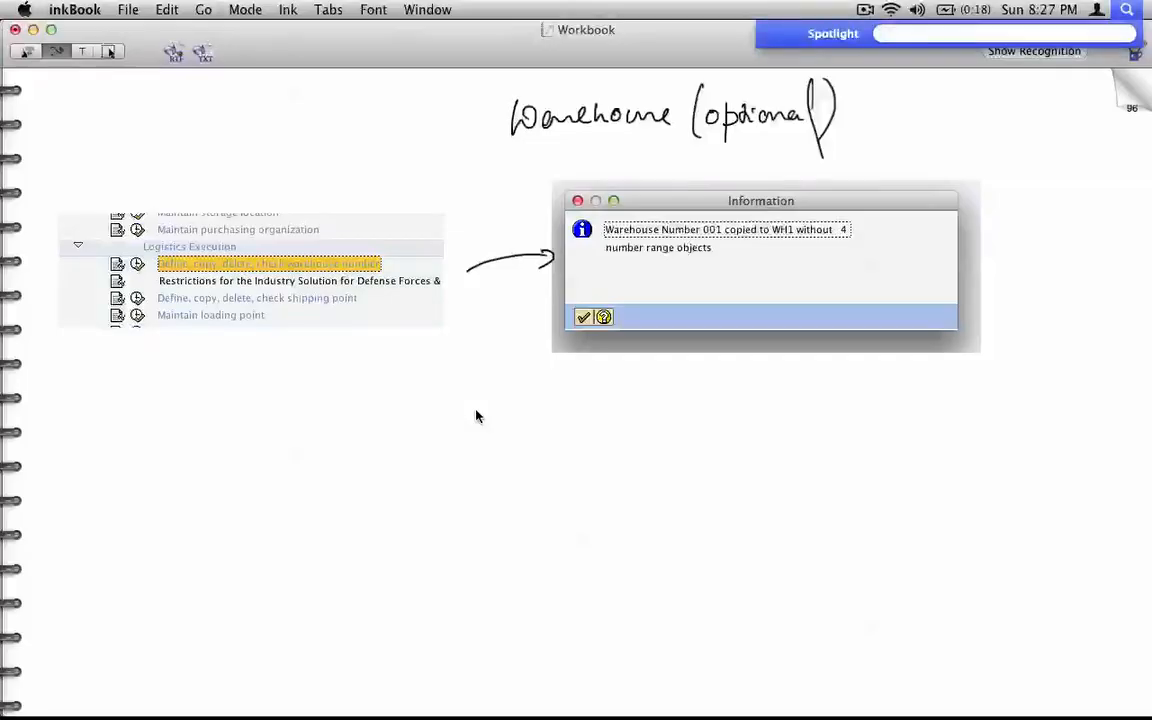
pyautogui.press('Escape')
pyautogui.press('super+v')
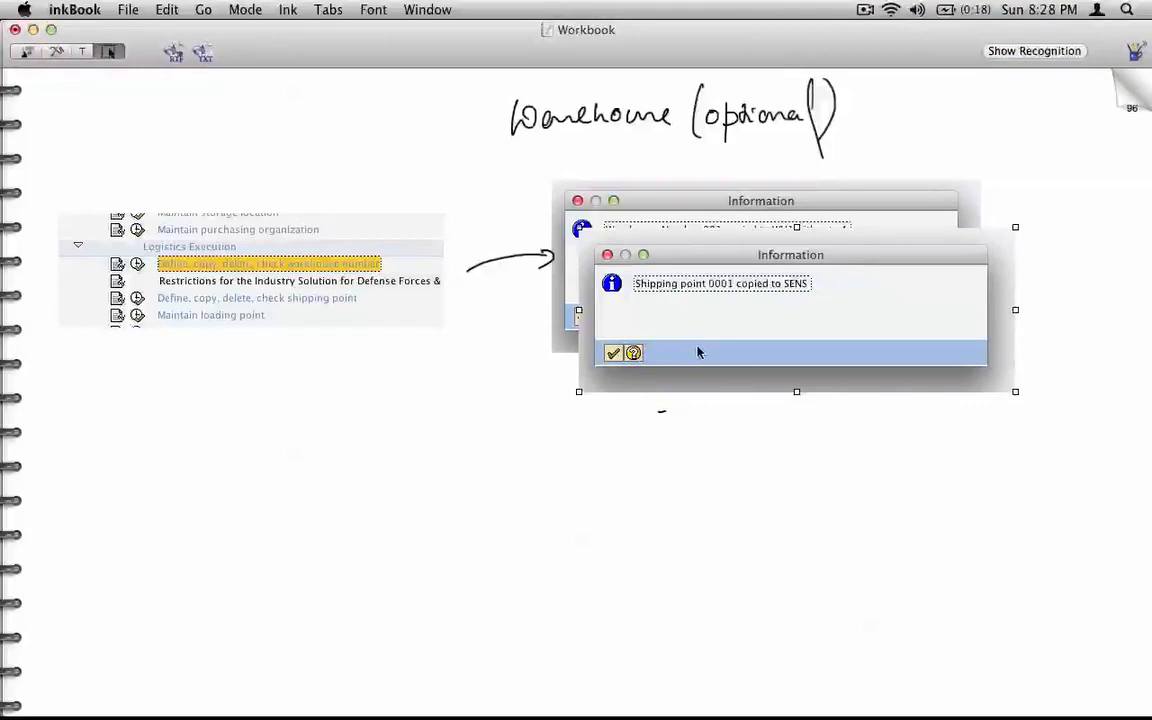
# Step: Place the shipping point dialog image below the warehouse one and draw an arrow to it from the shipping point activity
pyautogui.moveTo(699, 349); pyautogui.dragTo(648, 515)
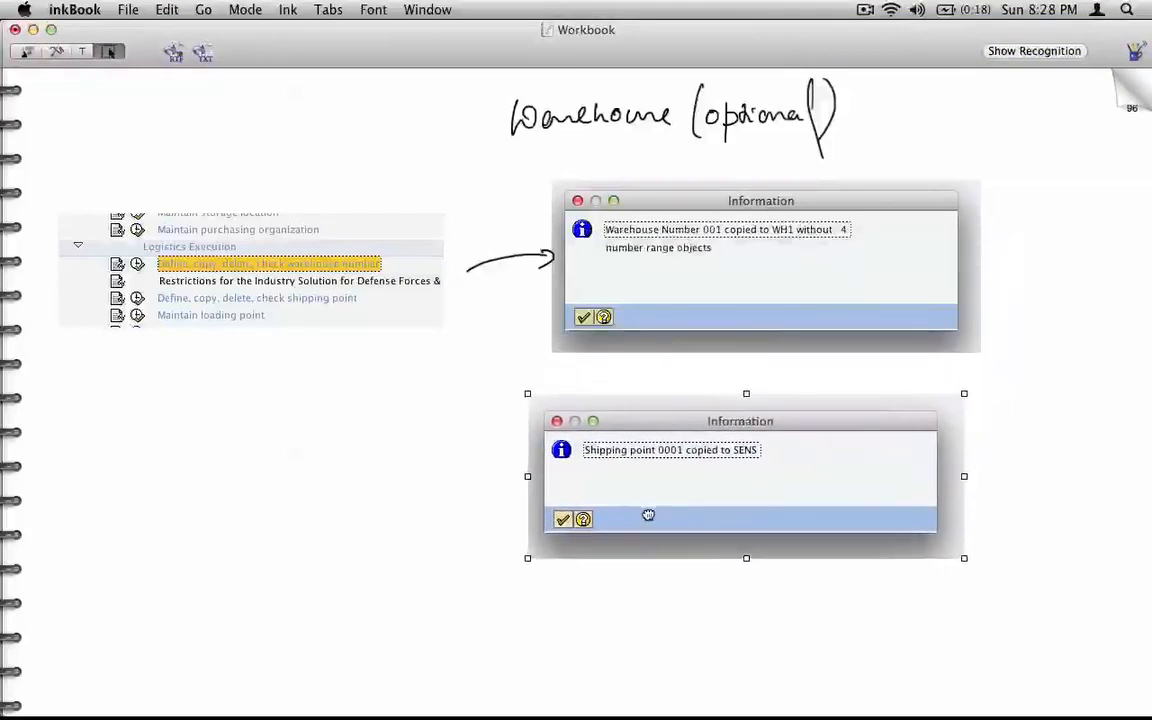
pyautogui.click(56, 51)
pyautogui.moveTo(370, 302)
pyautogui.mouseDown()
pyautogui.moveTo(405, 370)
pyautogui.moveTo(525, 468)
pyautogui.moveTo(527, 489)
pyautogui.mouseUp()
# Step: Switch to SAPGUI, dismiss the shipping point copy notice and return to the IMG structure
pyautogui.press('super+Tab')
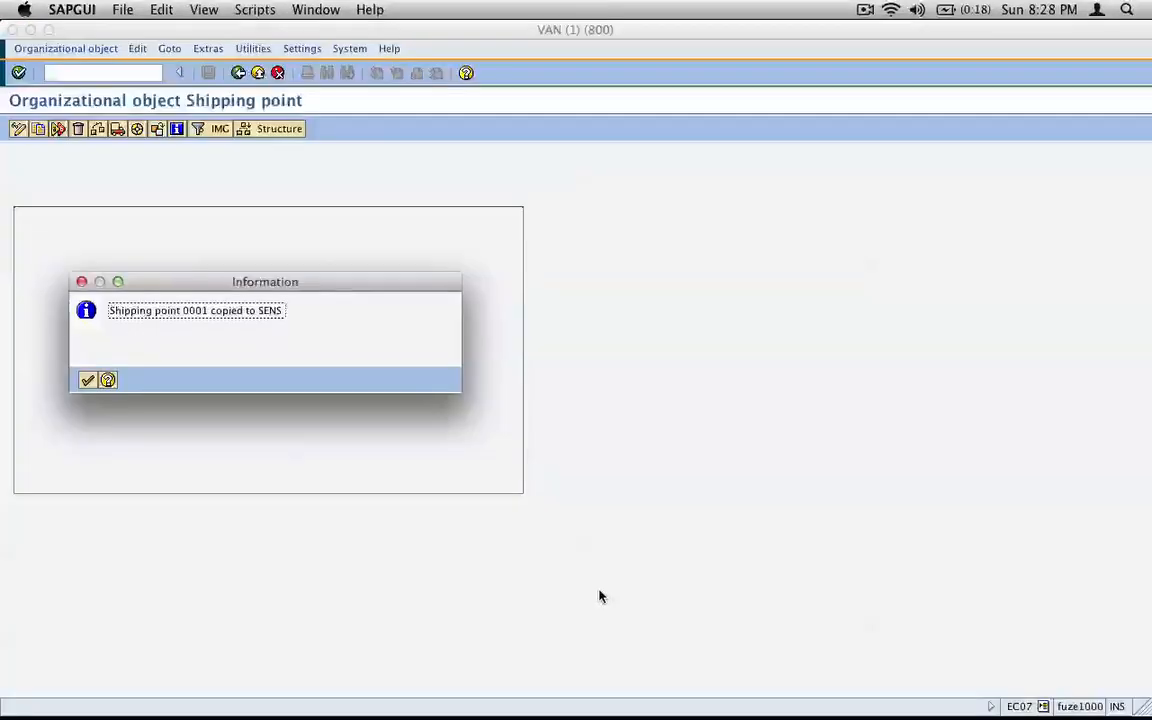
pyautogui.click(90, 378)
pyautogui.click(238, 72)
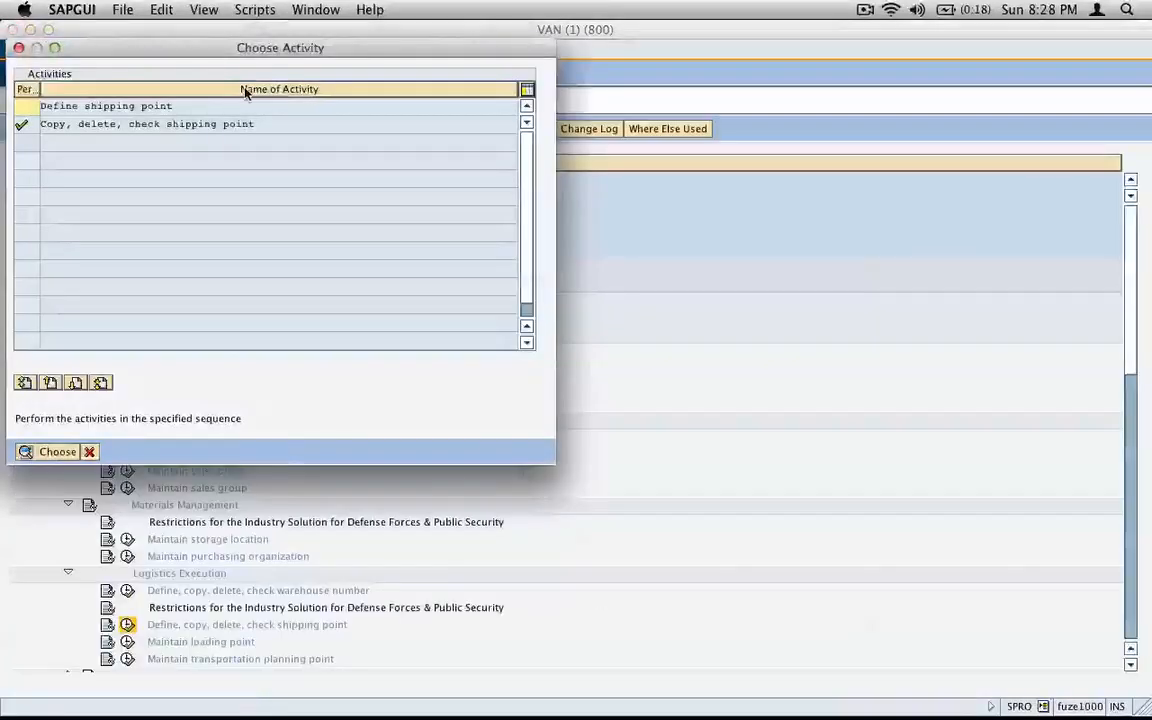
pyautogui.click(91, 451)
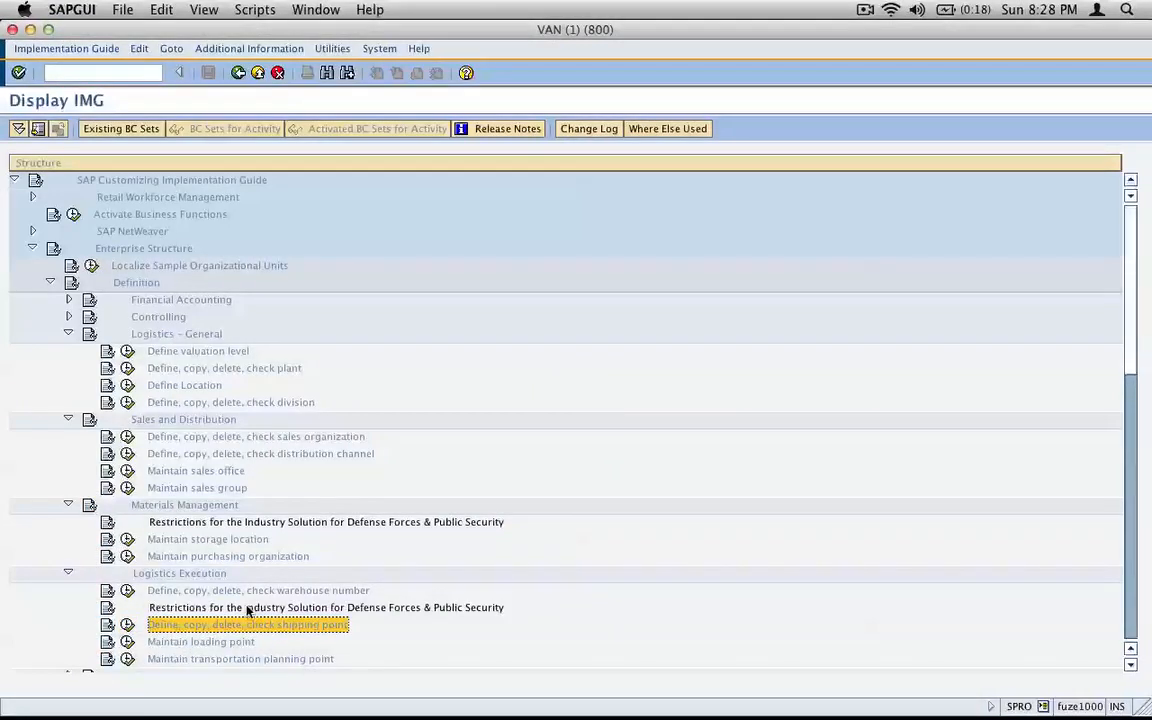
# Step: Collapse the Definition node and expand the Assignment node under Enterprise Structure
pyautogui.click(120, 282)
pyautogui.click(50, 283)
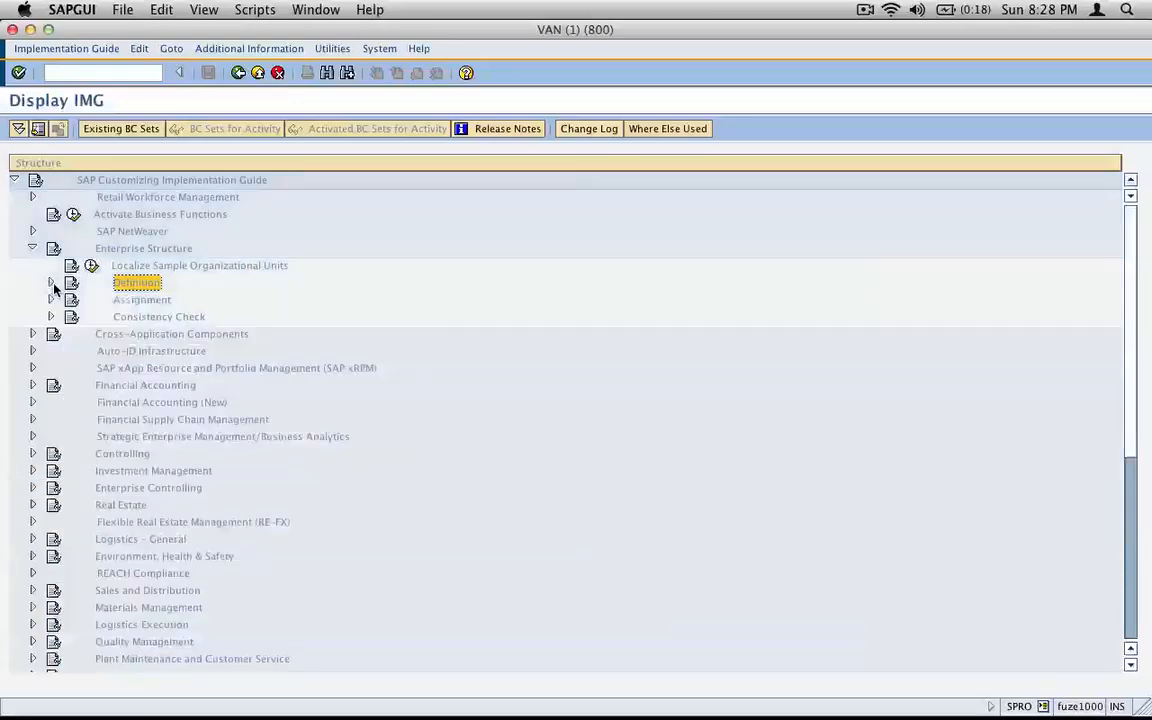
pyautogui.click(50, 299)
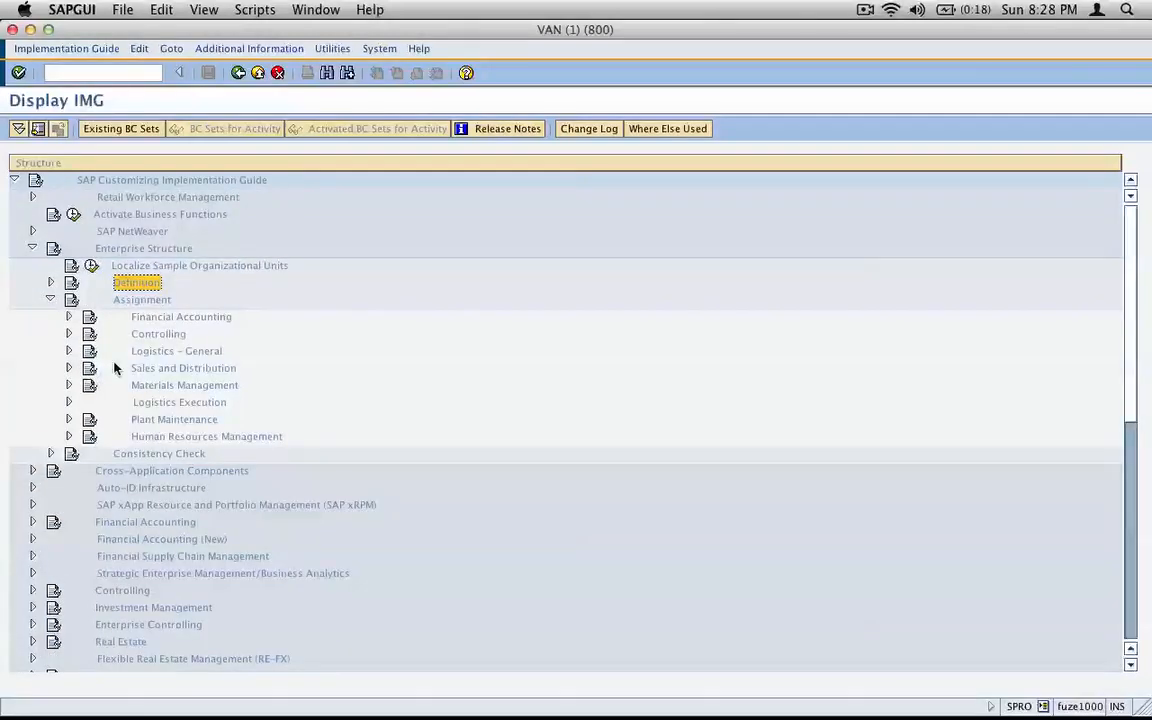
# Step: Switch to inkBook and page back through the workbook to the Scenario diagram to review the organizational structure
pyautogui.press('super+Tab')
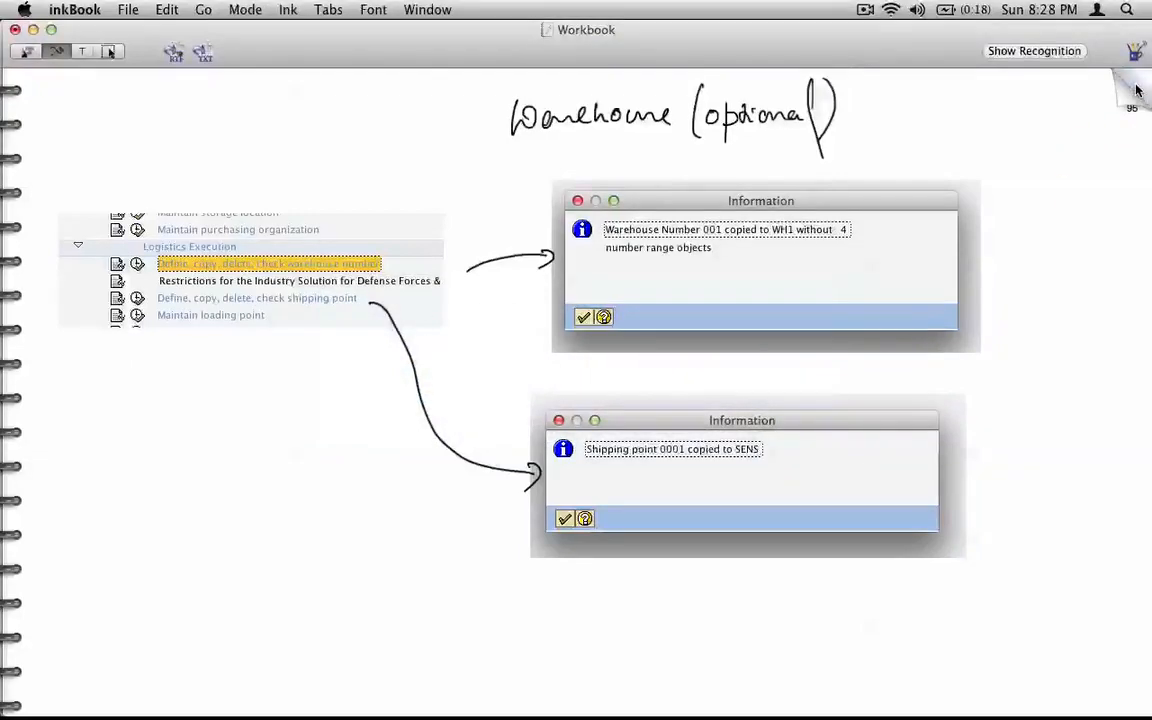
pyautogui.click(1140, 86)
pyautogui.click(1143, 88)
pyautogui.click(1144, 89)
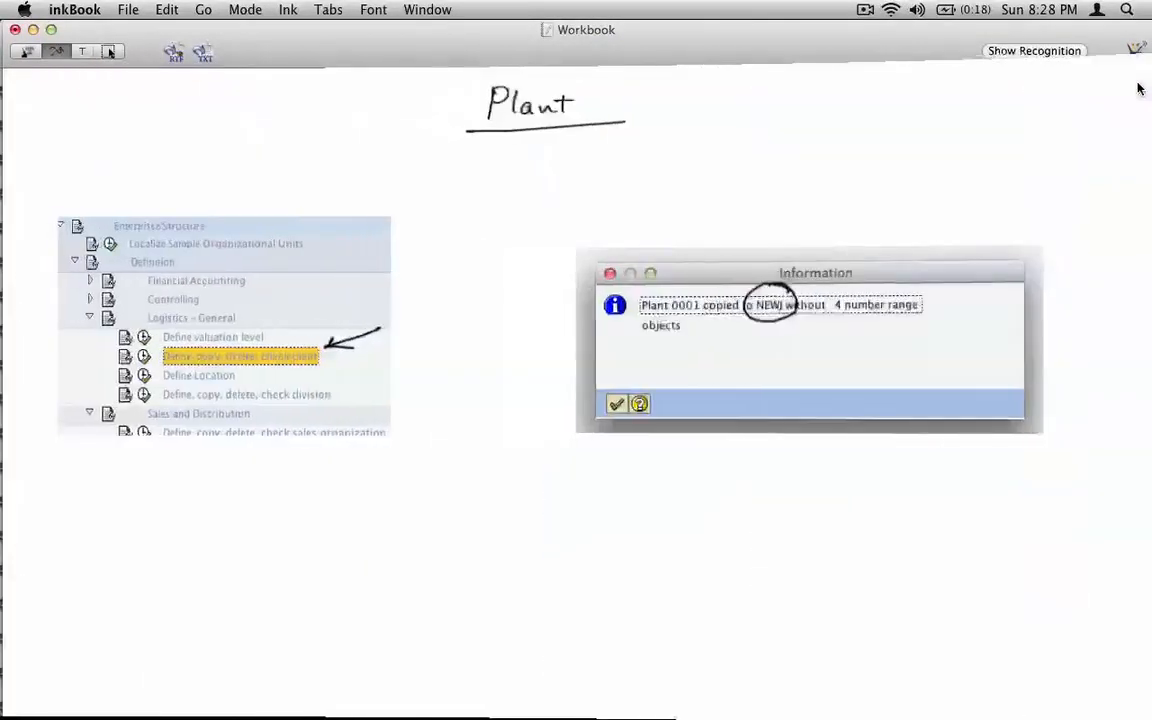
pyautogui.click(1145, 89)
pyautogui.click(1145, 88)
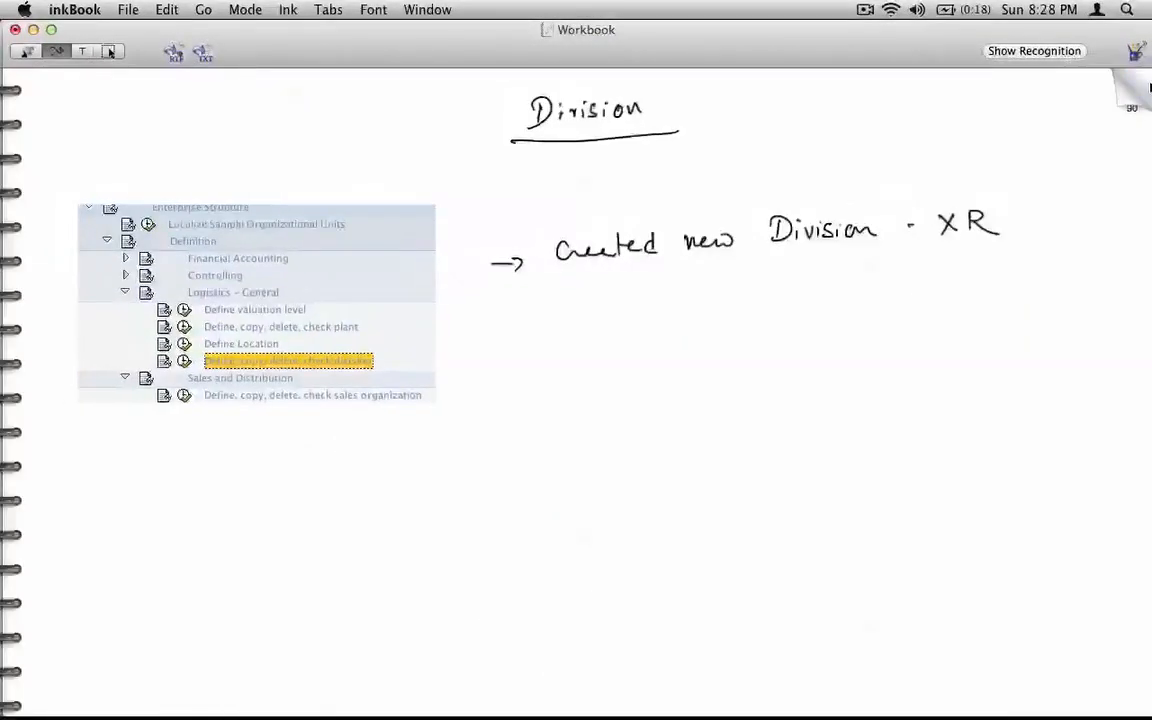
pyautogui.click(1146, 88)
pyautogui.click(1146, 88)
pyautogui.click(1146, 88)
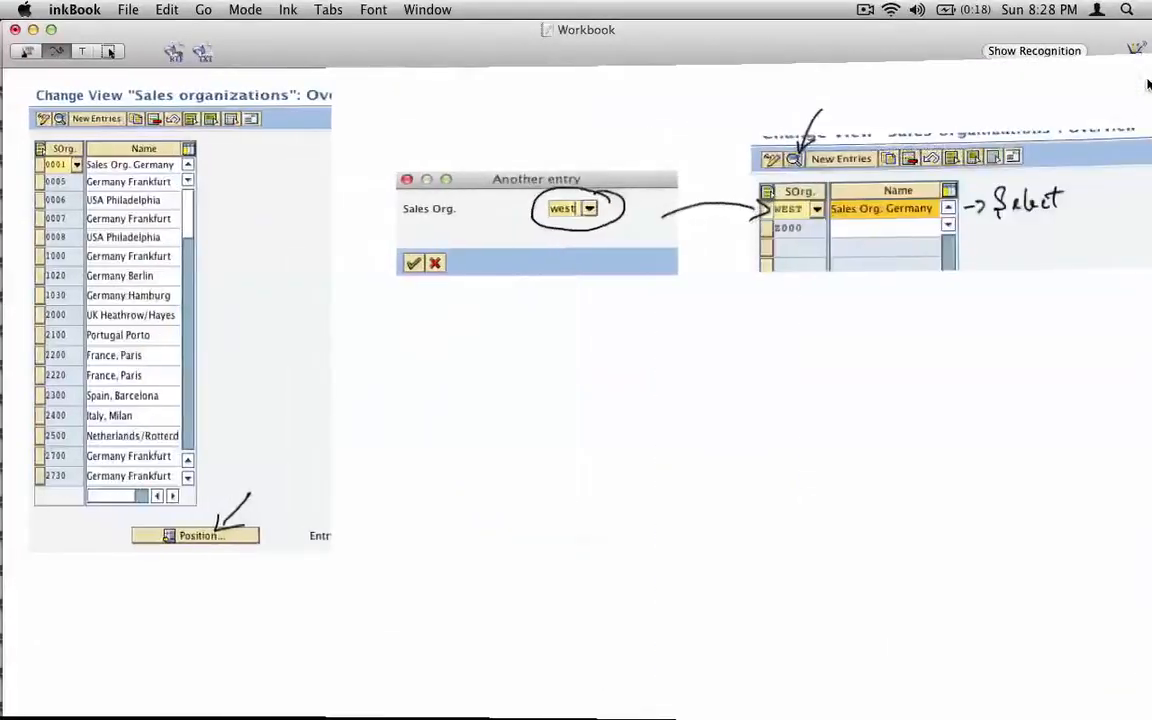
pyautogui.click(1146, 88)
pyautogui.click(1146, 88)
pyautogui.click(1146, 88)
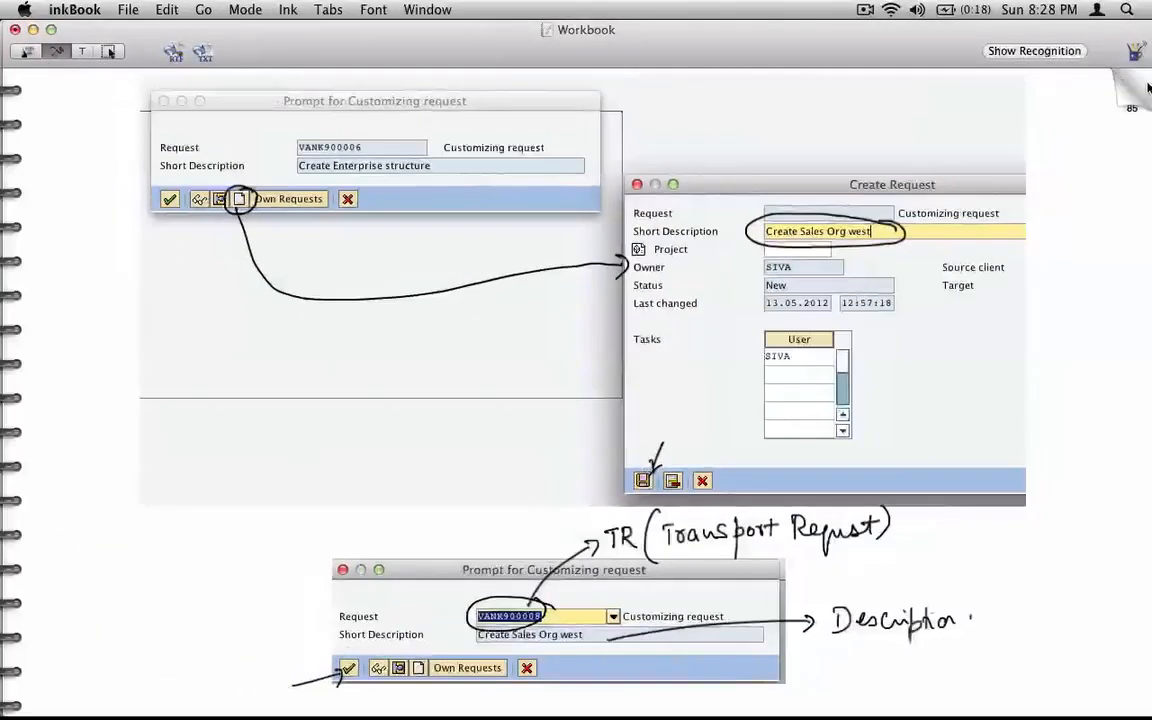
pyautogui.click(1146, 88)
pyautogui.click(1146, 88)
pyautogui.click(1146, 88)
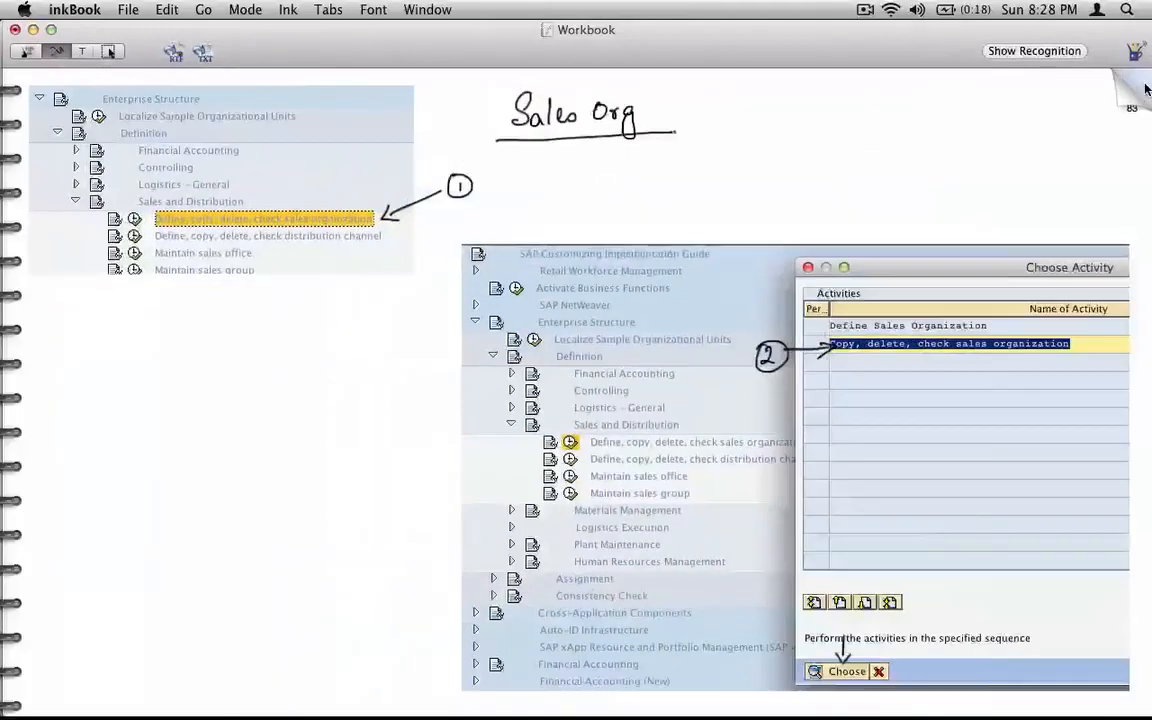
pyautogui.click(1140, 89)
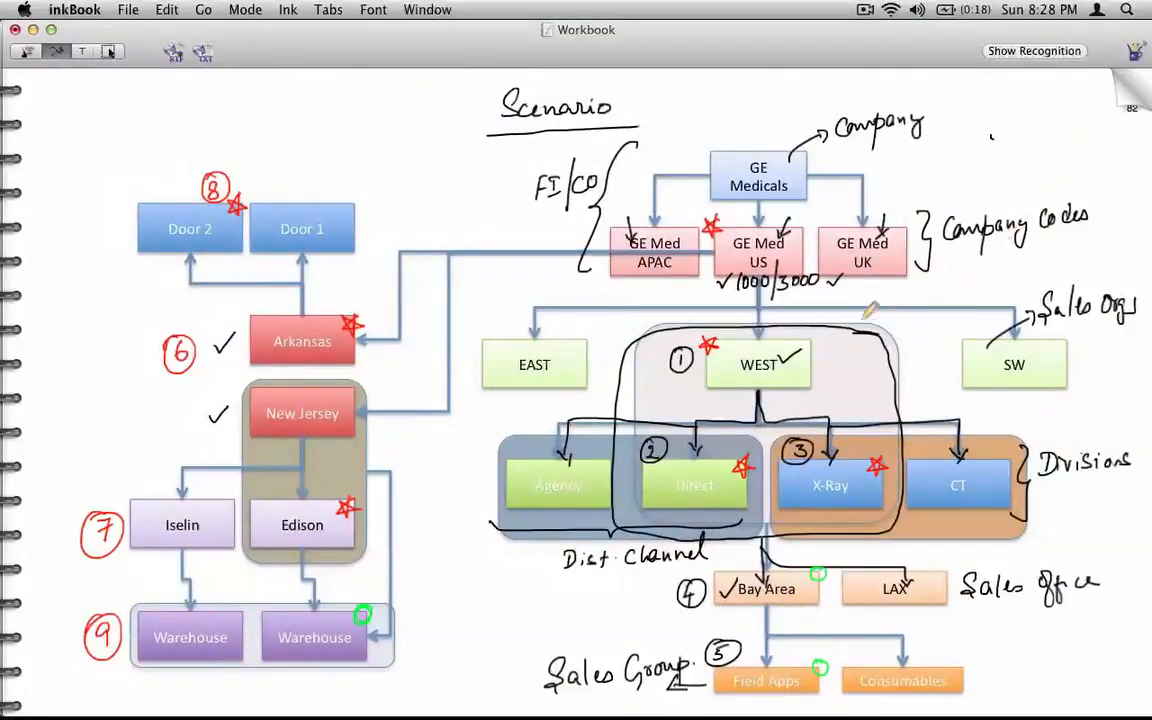
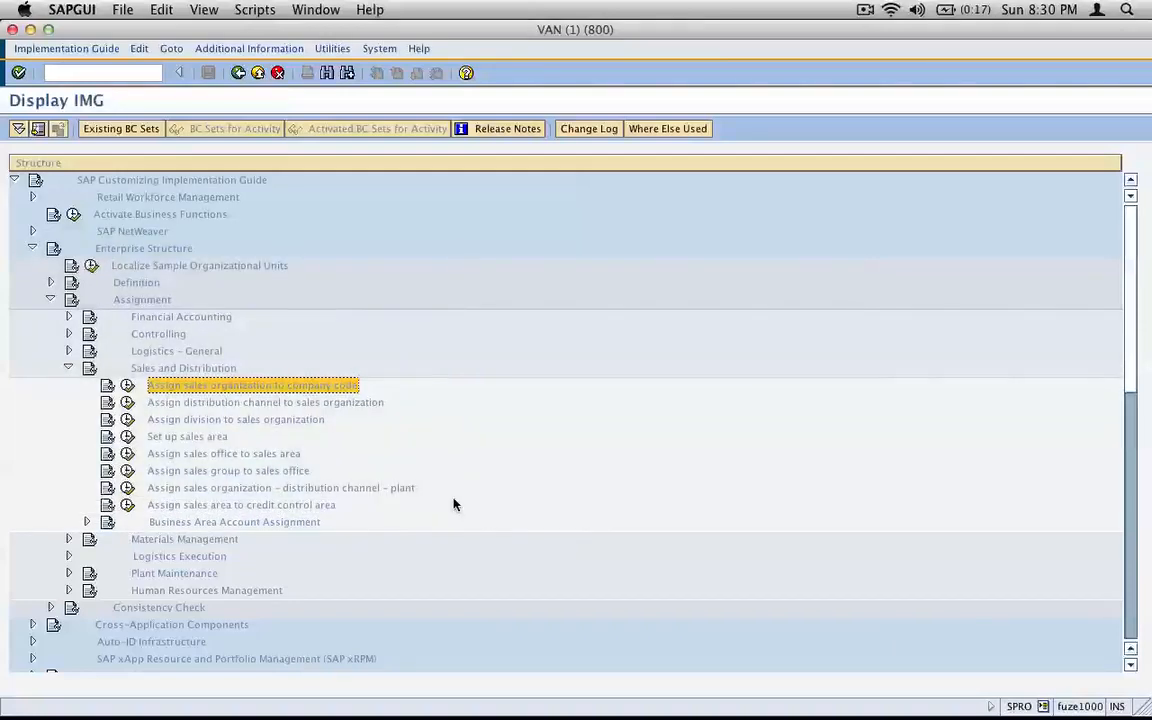
# Step: Paste the captured Assignment tree into inkBook and place it below the Assignment heading on the page's left side
pyautogui.press('super+Tab')
pyautogui.press('super+v')
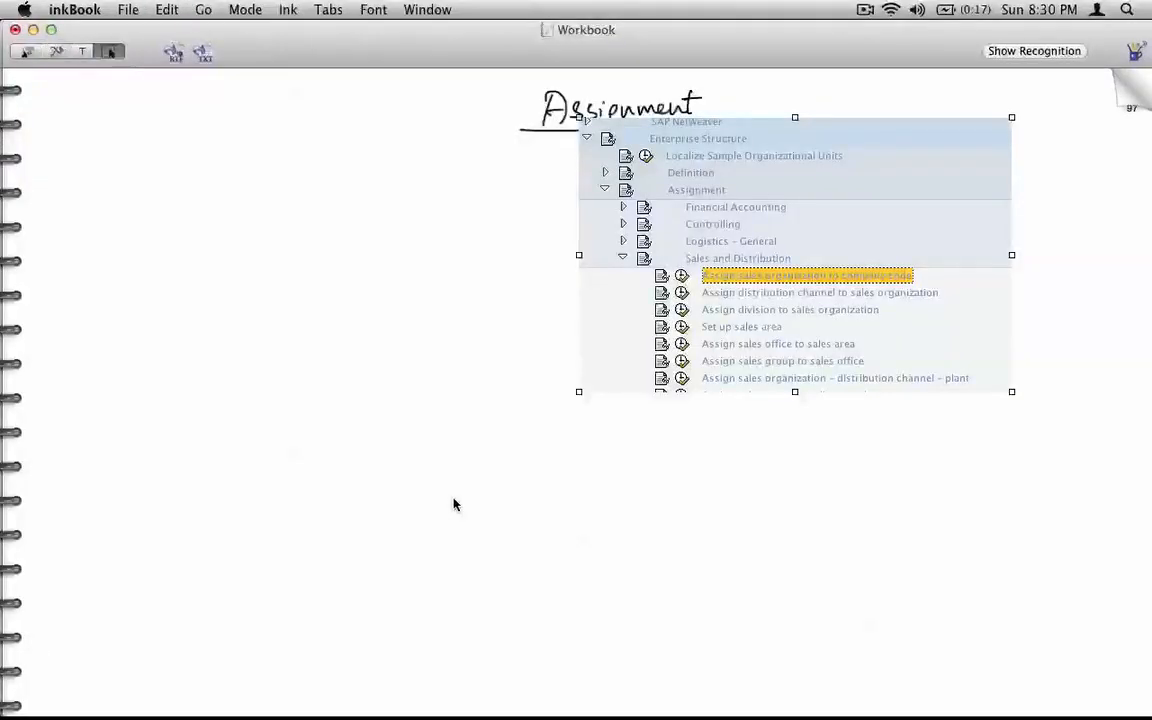
pyautogui.moveTo(634, 254); pyautogui.dragTo(86, 315)
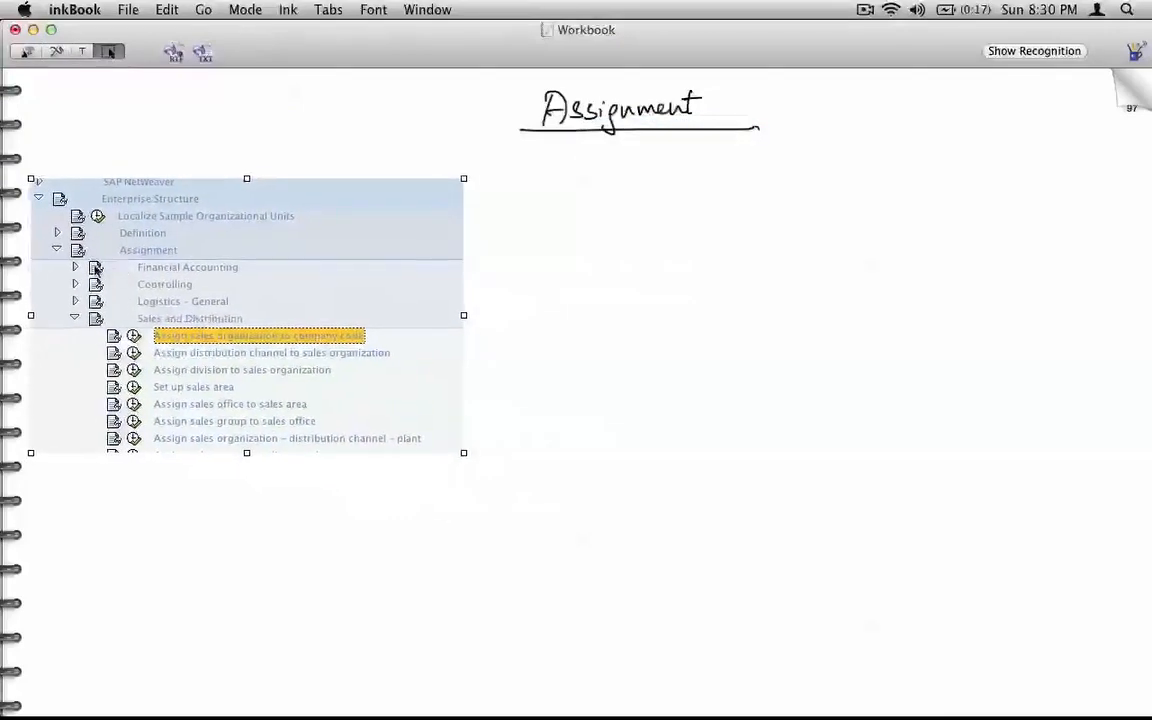
# Step: In SAPGUI, open "Assign sales organization to company code" and position the list at sales organization west
pyautogui.press('super+Tab')
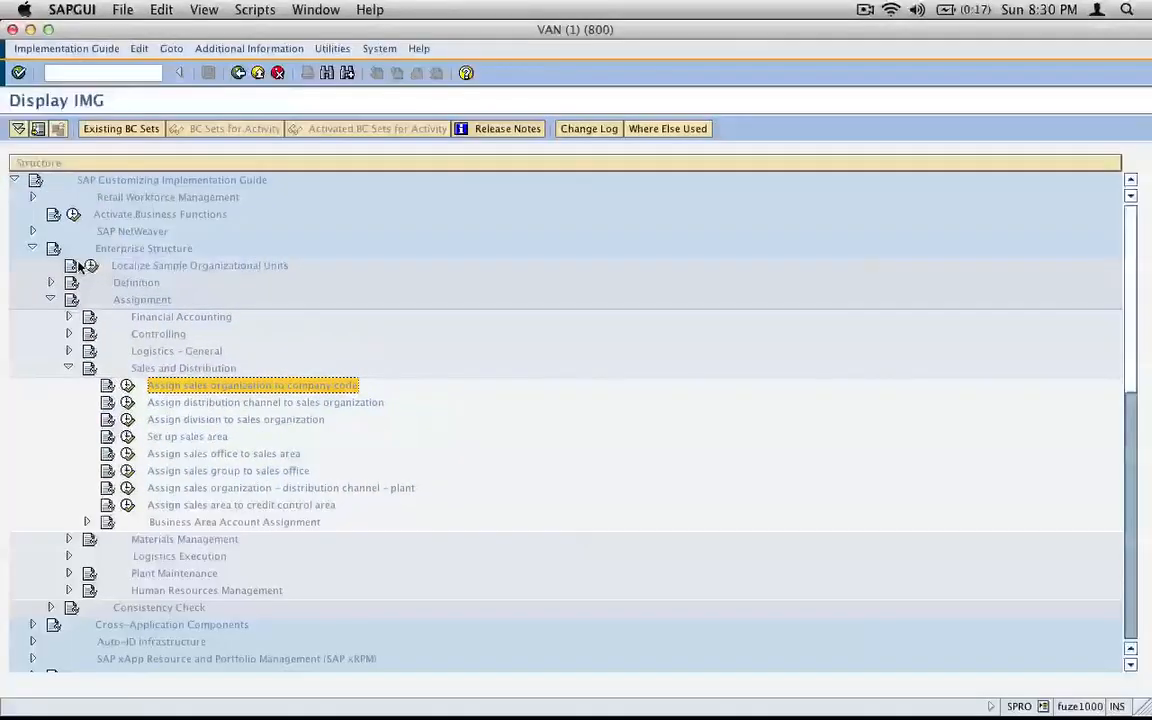
pyautogui.click(128, 385)
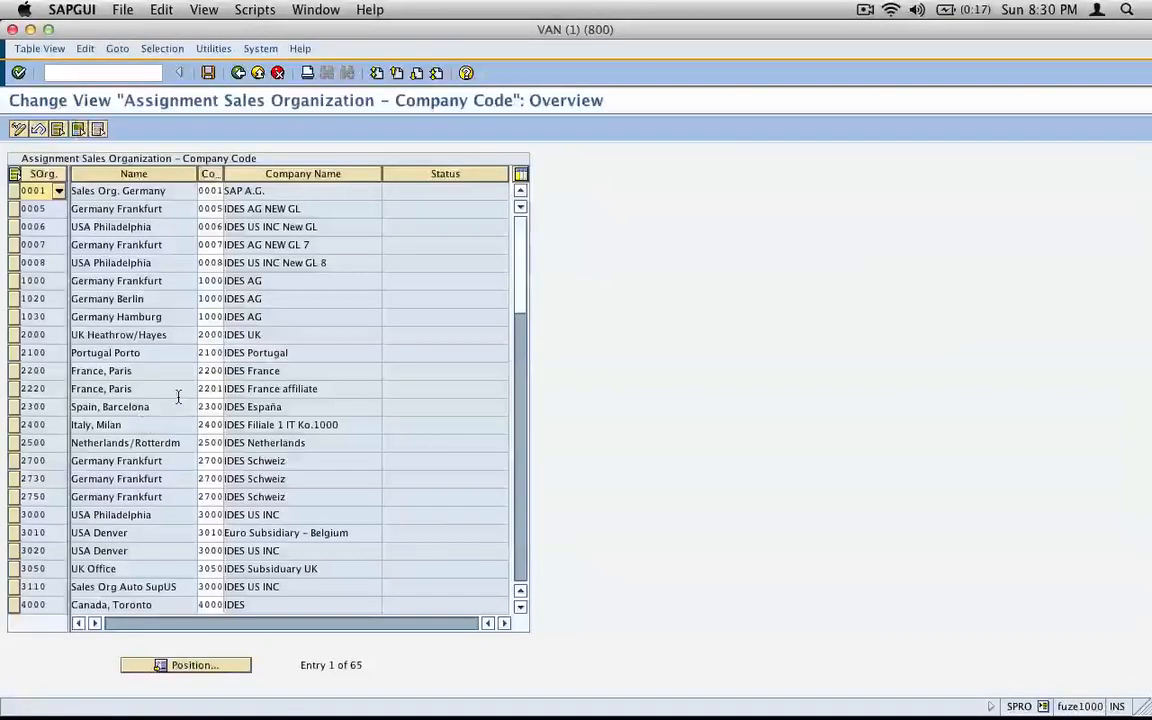
pyautogui.click(180, 665)
pyautogui.write('west')
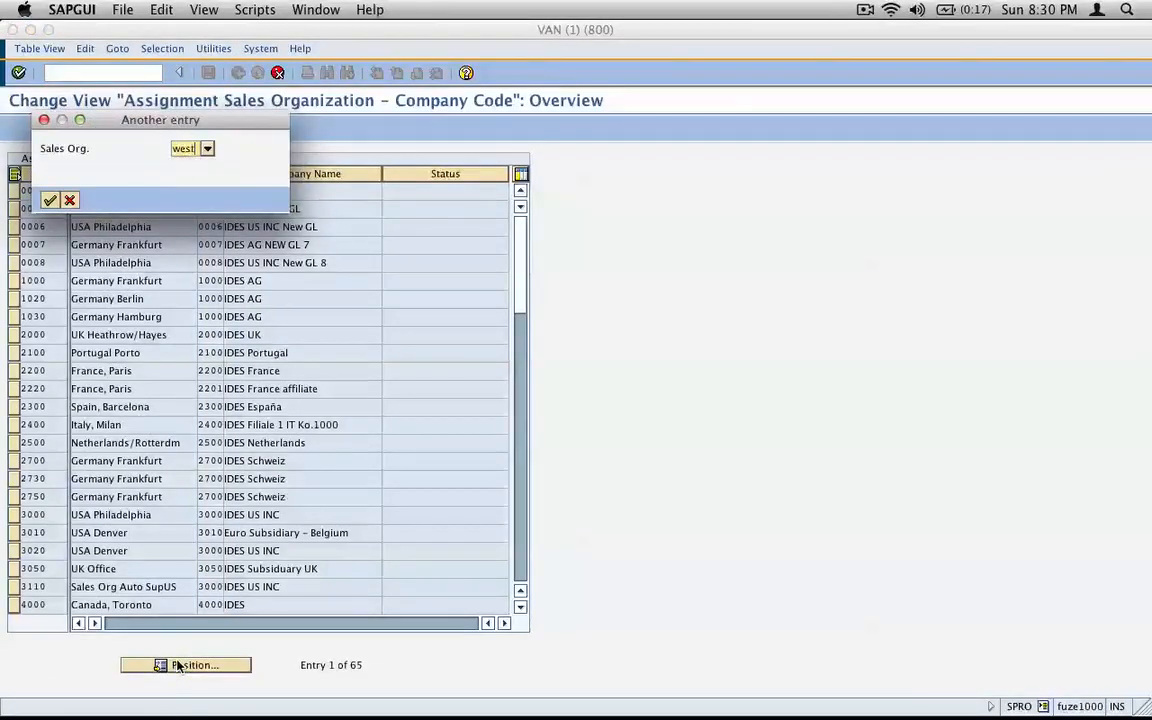
pyautogui.press('Return')
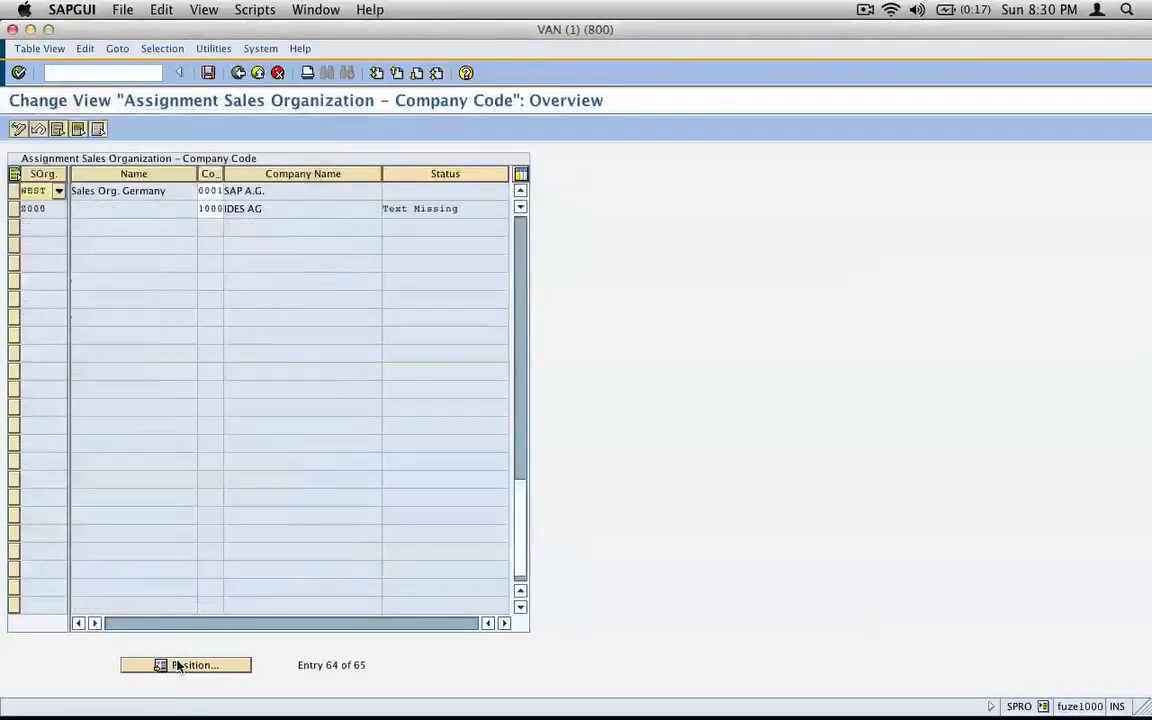
# Step: Widen the company code column and assign company code 1000 to sales organization WEST
pyautogui.moveTo(222, 173); pyautogui.dragTo(290, 173)
pyautogui.click(239, 190)
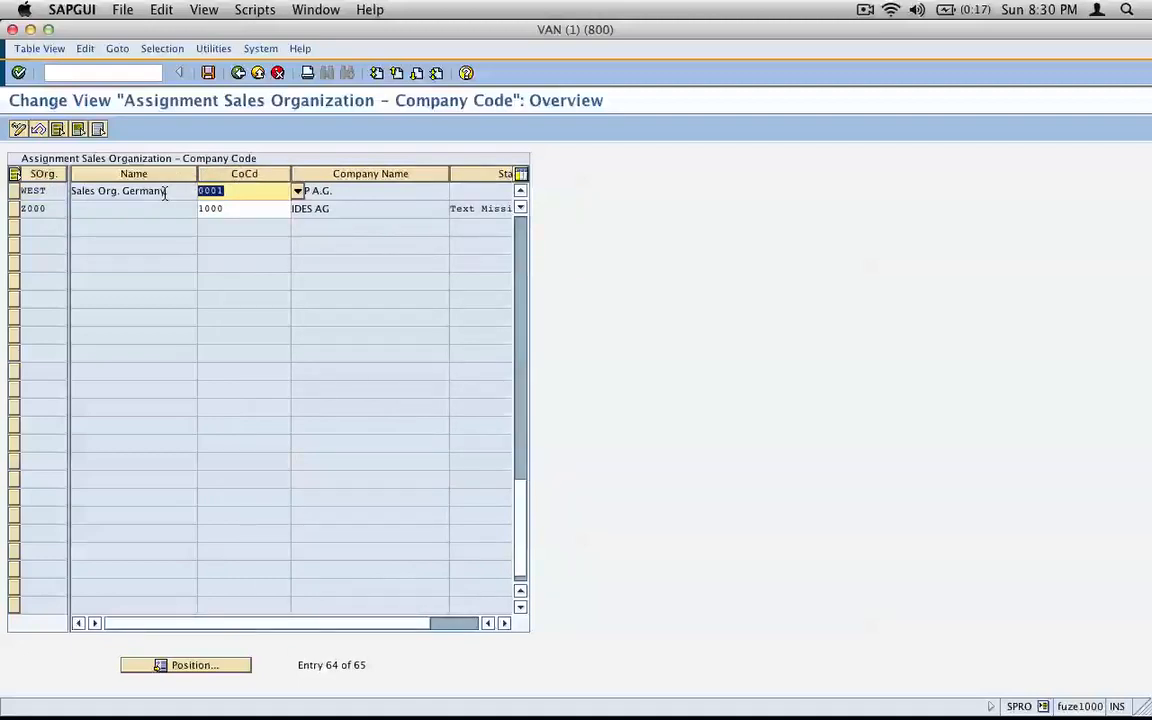
pyautogui.write('1000')
pyautogui.press('Return')
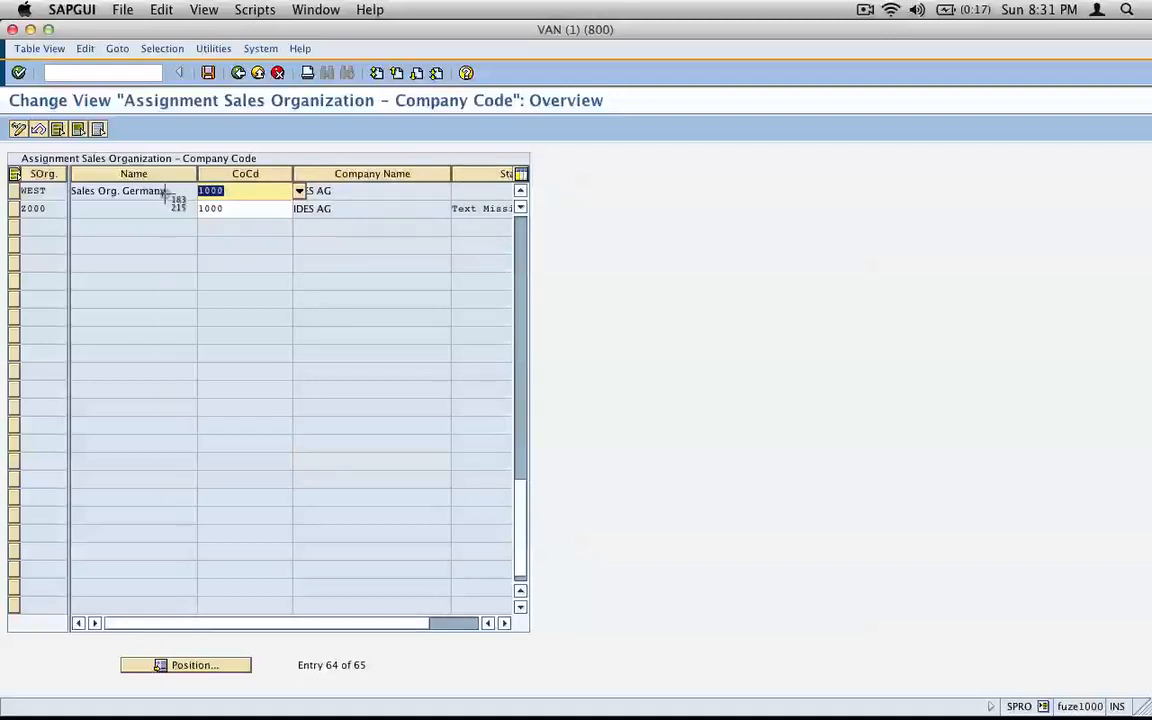
# Step: Capture the WEST company code assignment table and paste the image onto the lower right of inkBook's Assignment page
pyautogui.moveTo(11, 101); pyautogui.dragTo(398, 309)
pyautogui.press('super+Tab')
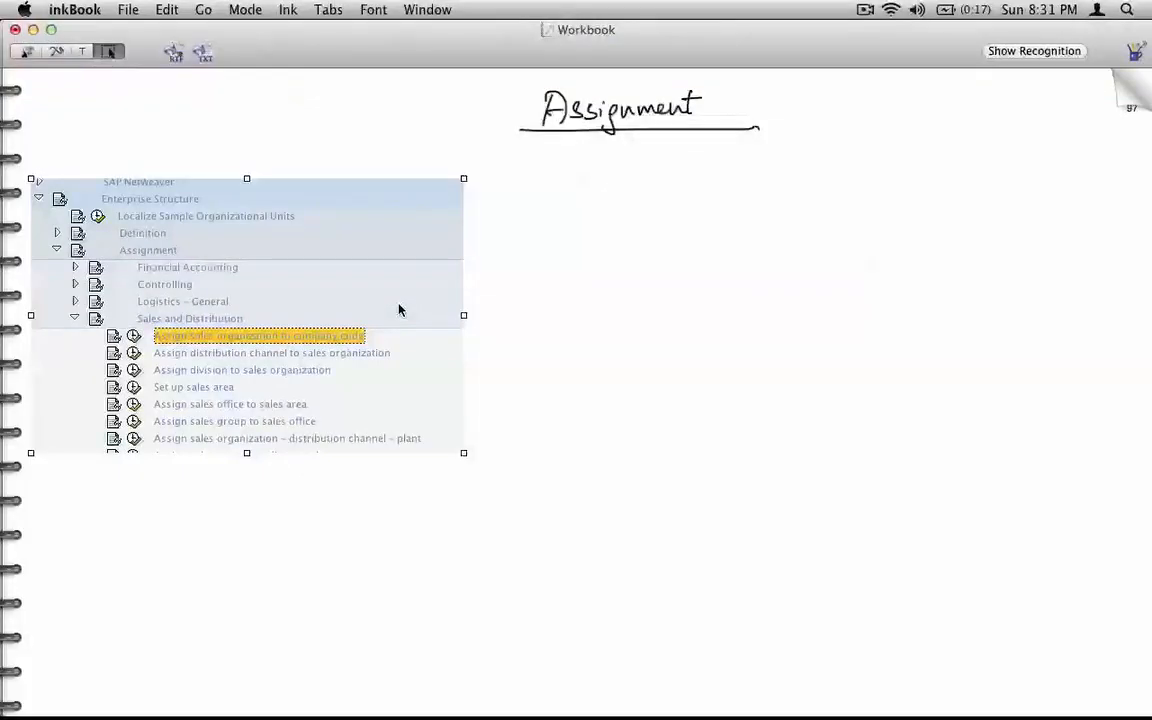
pyautogui.press('super+v')
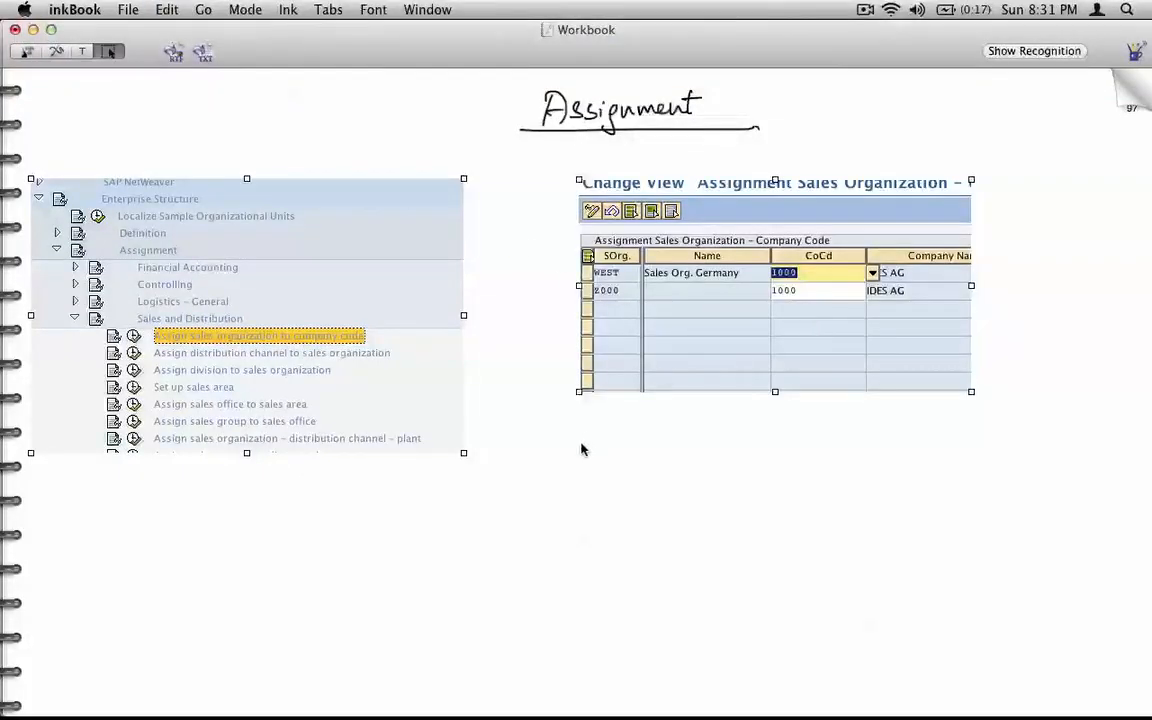
pyautogui.moveTo(705, 310); pyautogui.dragTo(770, 577)
pyautogui.click(572, 533)
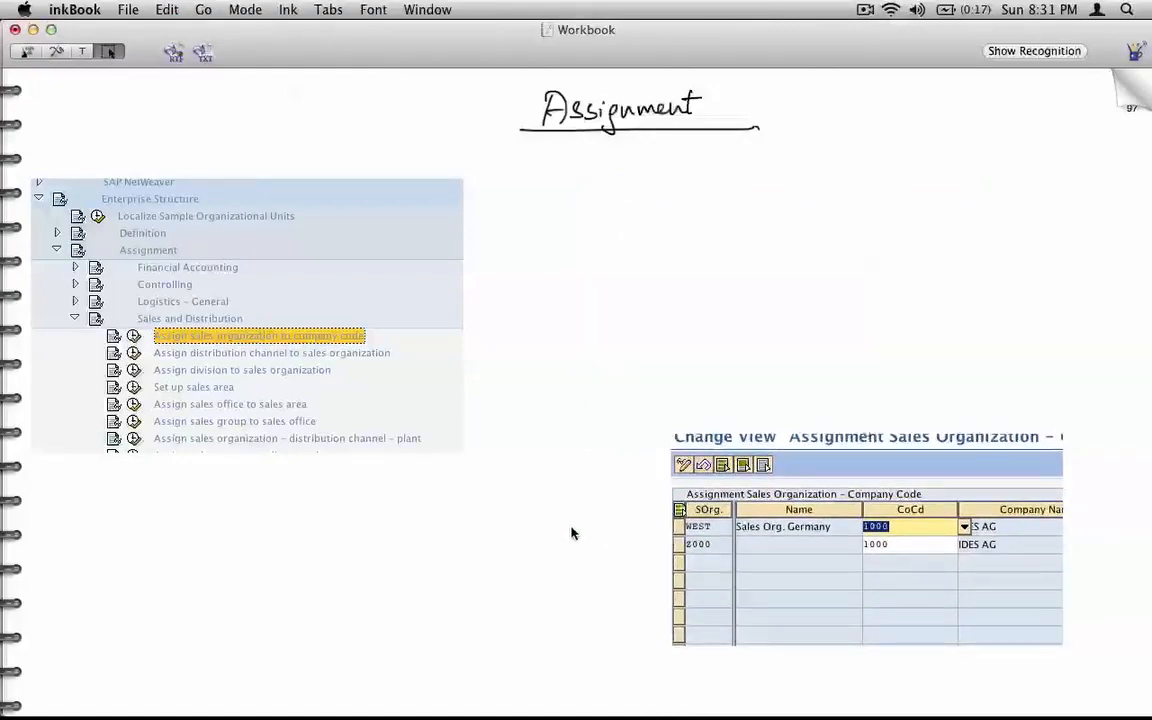
# Step: Leave the SAPGUI assignment view and save the change under a new customizing request described "assign s.org west to cc 1000"
pyautogui.press('super+Tab')
pyautogui.press('F3')
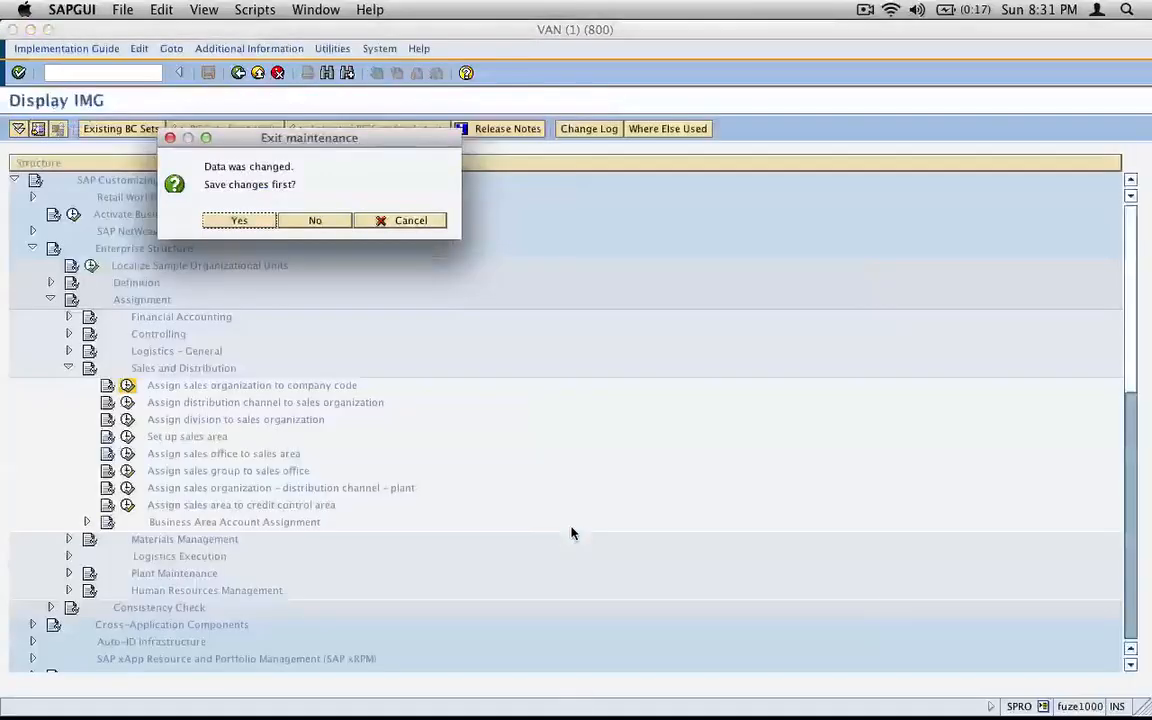
pyautogui.click(234, 218)
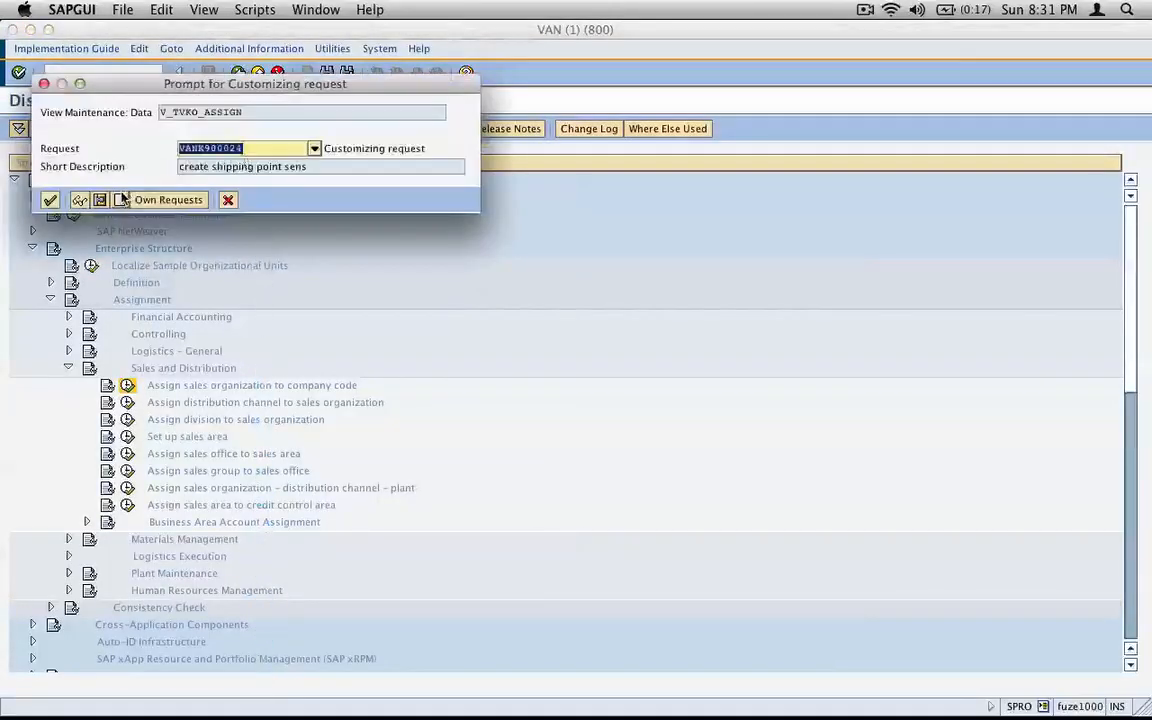
pyautogui.click(121, 200)
pyautogui.write('assi')
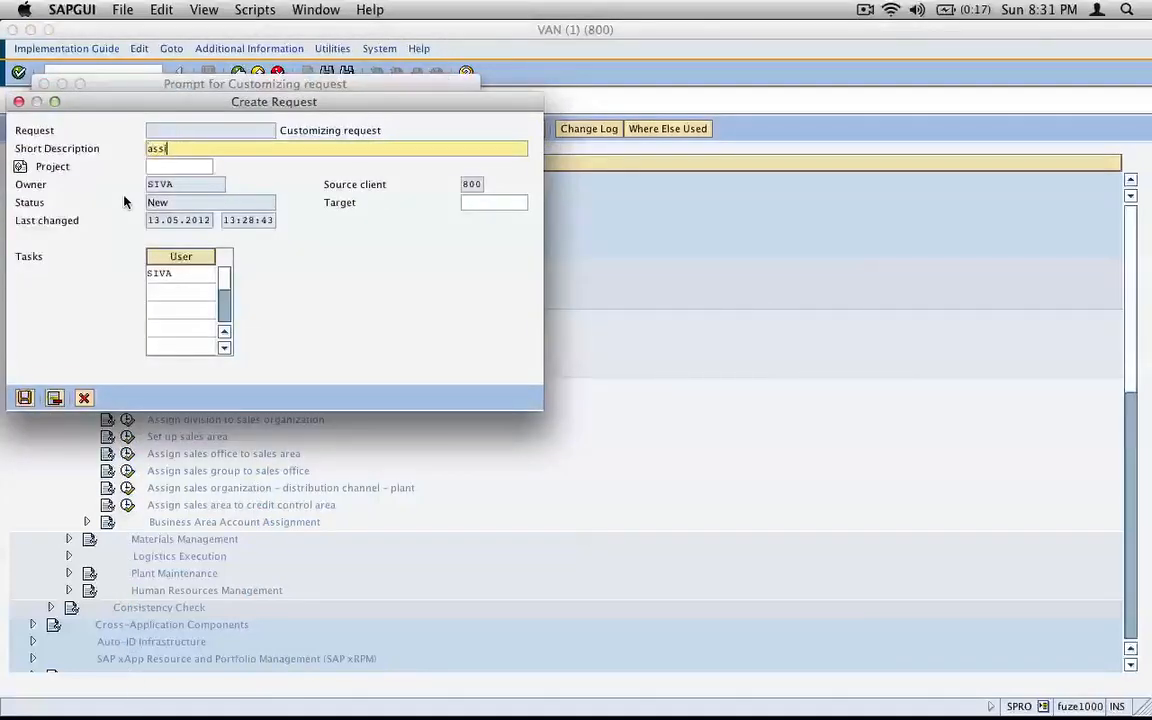
pyautogui.write('gn s.org west')
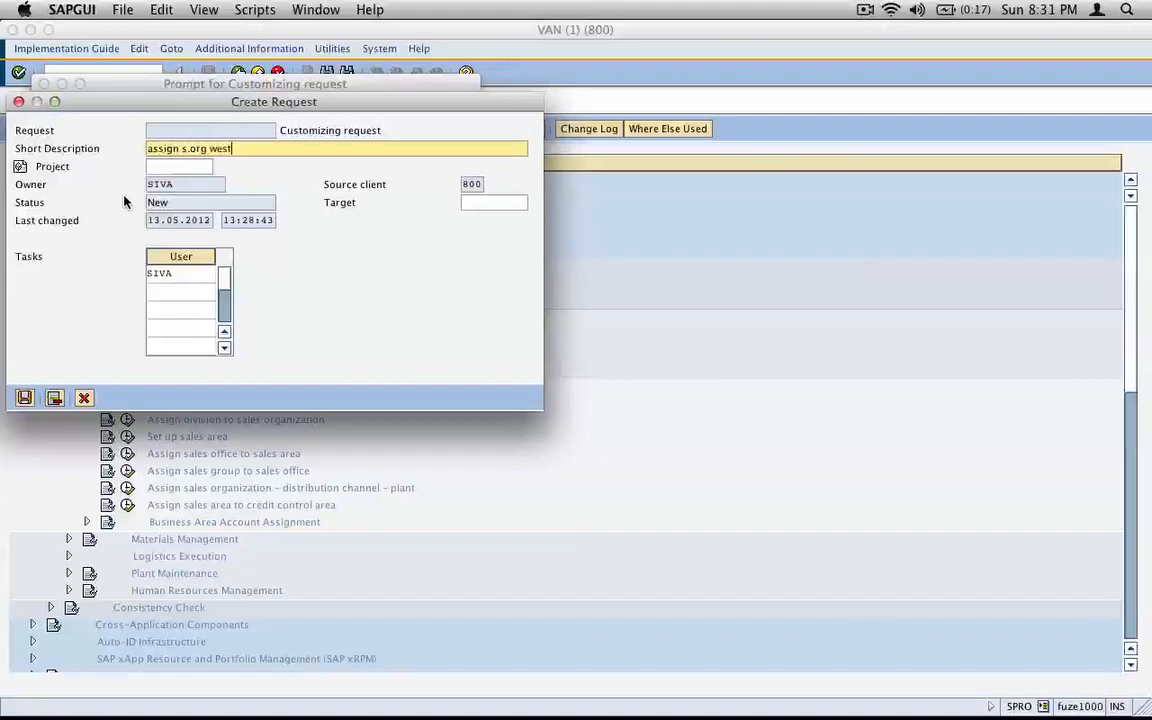
pyautogui.write(' to cc 1000')
pyautogui.press('Return')
pyautogui.press('Return')
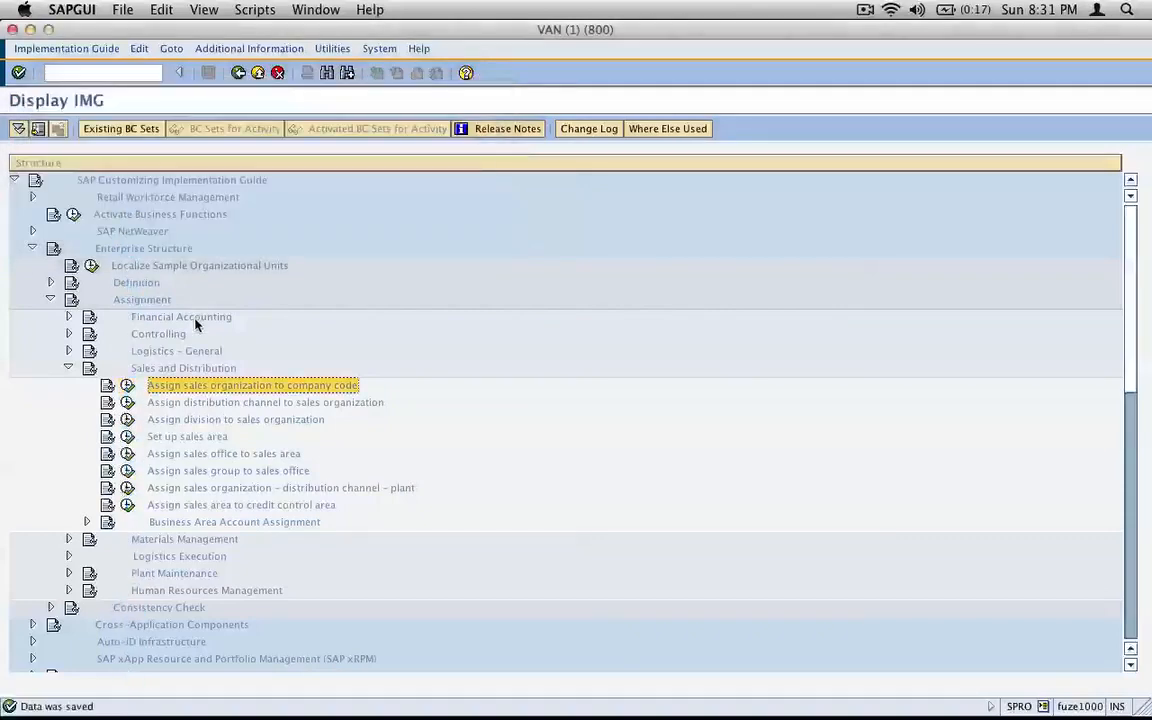
# Step: Reopen the sales organization to company code assignment and look up sales organization west to check its company code
pyautogui.click(129, 387)
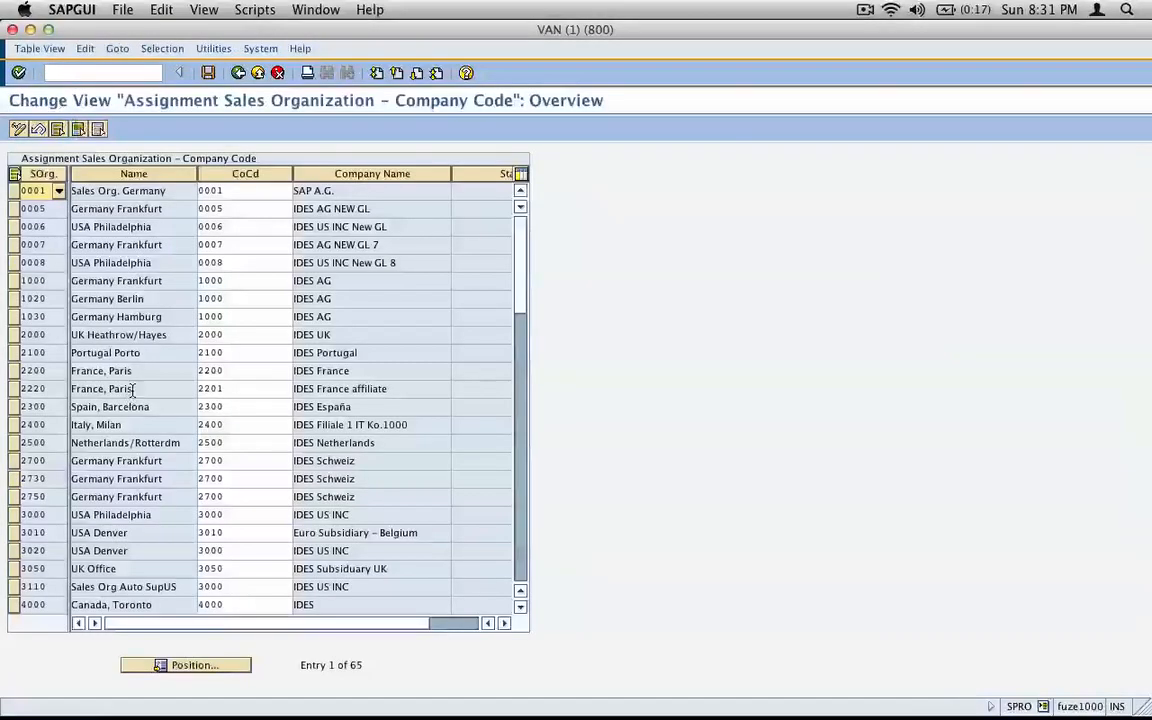
pyautogui.click(220, 663)
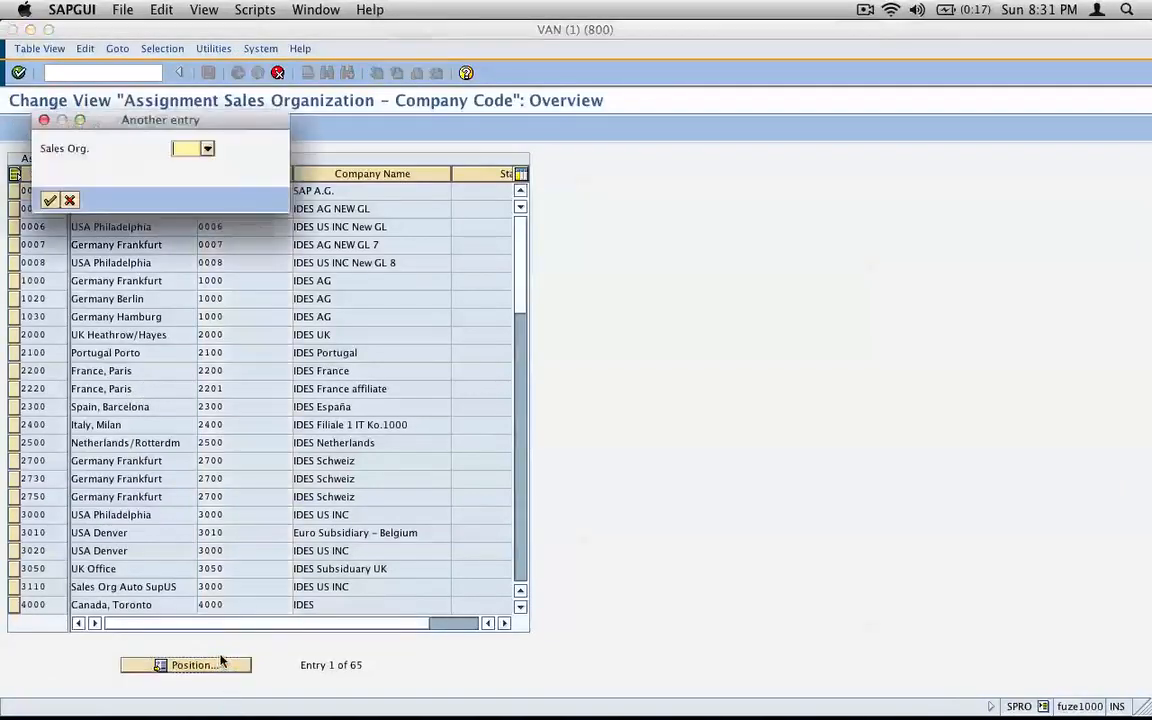
pyautogui.write('west')
pyautogui.press('Return')
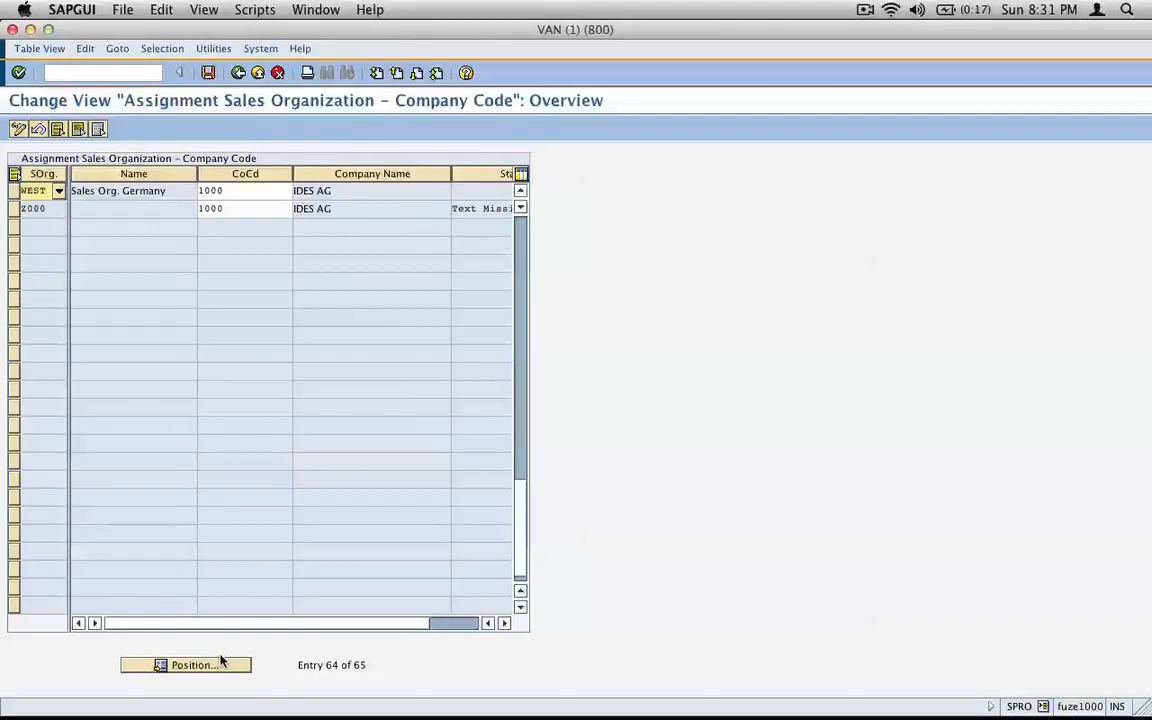
# Step: Switch to inkBook and move the company code assignment image up beside the Assignment tree image
pyautogui.press('super+Tab')
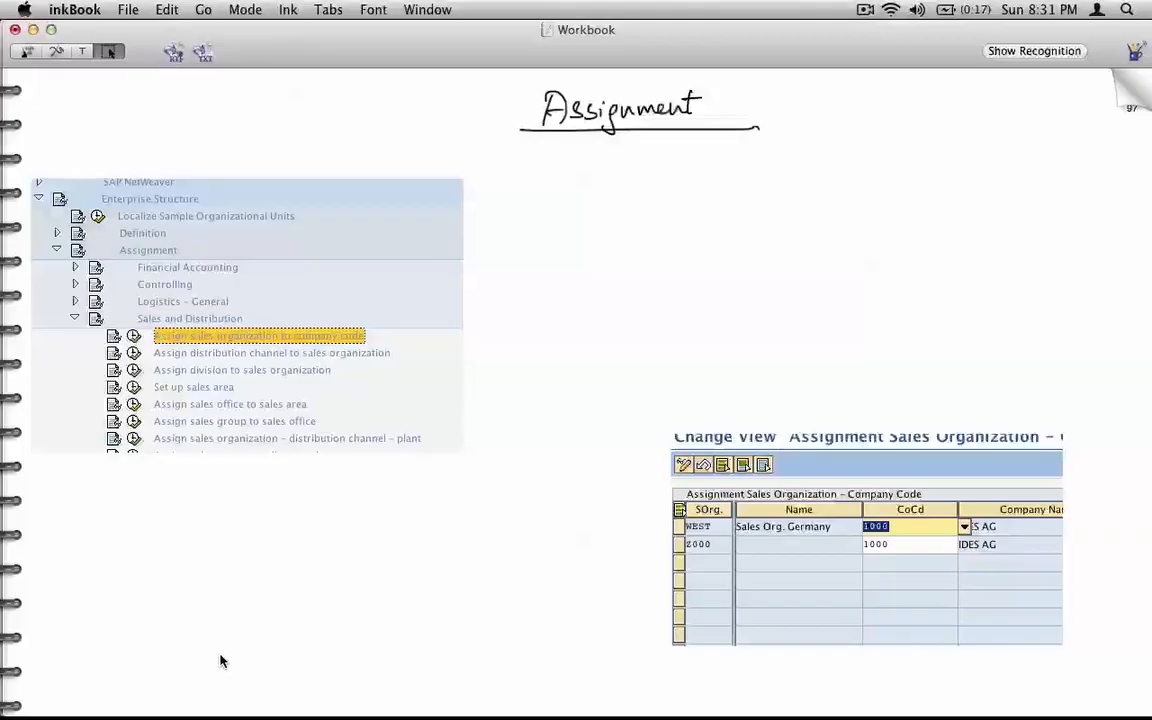
pyautogui.moveTo(873, 548); pyautogui.dragTo(848, 315)
pyautogui.click(848, 517)
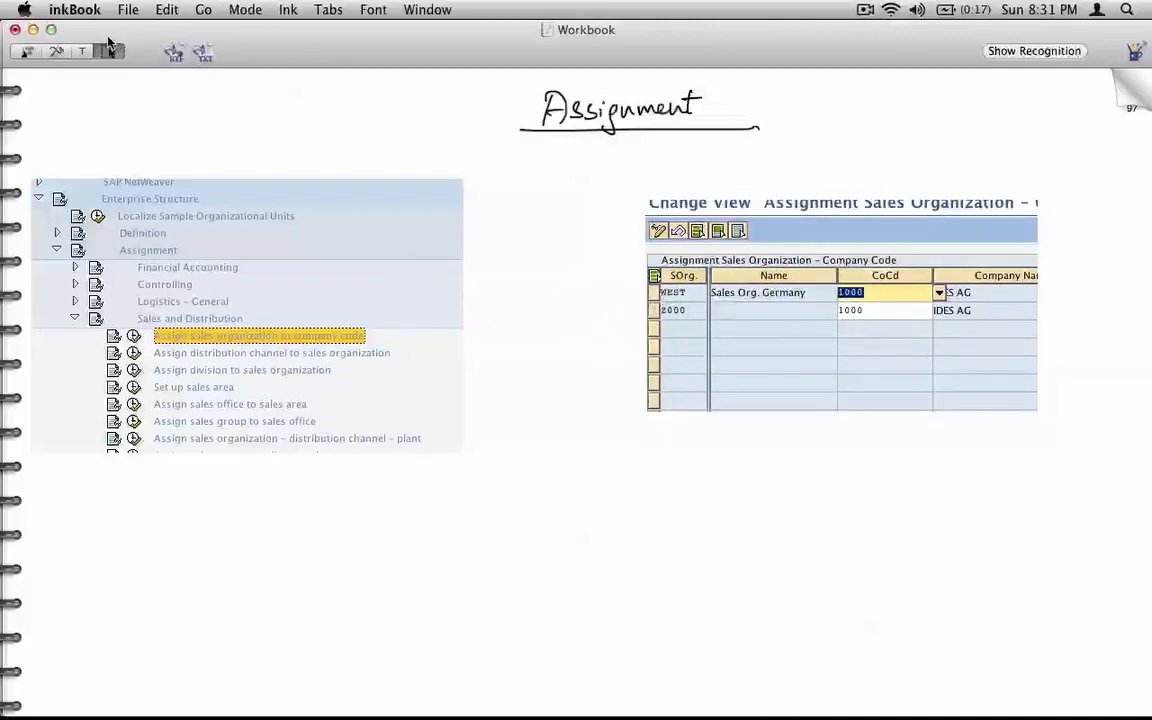
# Step: Circle the WEST company code 1000 in the assignment image and annotate it with an arrow and the handwritten note "changed from 0001 to 1000"
pyautogui.click(57, 51)
pyautogui.moveTo(868, 288)
pyautogui.mouseDown()
pyautogui.moveTo(868, 300)
pyautogui.moveTo(846, 277)
pyautogui.moveTo(912, 200)
pyautogui.mouseUp()
pyautogui.moveTo(831, 263); pyautogui.dragTo(860, 269)
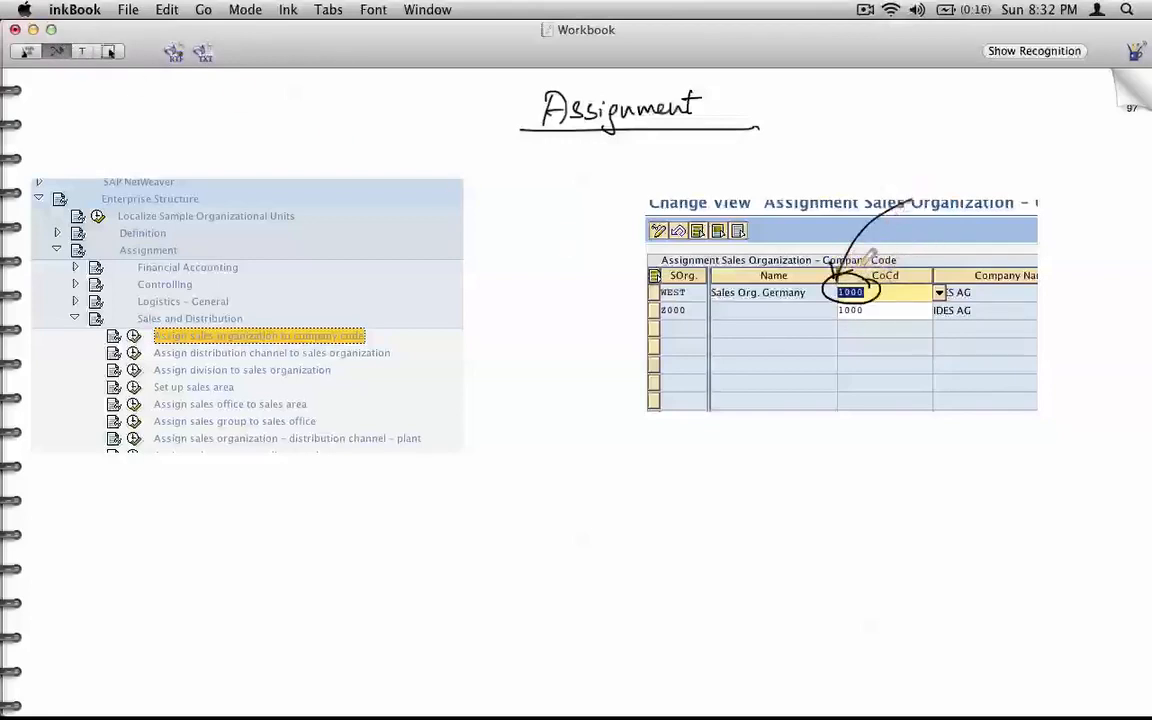
pyautogui.moveTo(924, 180)
pyautogui.mouseDown()
pyautogui.moveTo(922, 192)
pyautogui.moveTo(962, 172)
pyautogui.moveTo(1100, 168)
pyautogui.moveTo(1120, 165)
pyautogui.moveTo(1080, 158)
pyautogui.moveTo(1126, 155)
pyautogui.moveTo(1064, 210)
pyautogui.moveTo(1125, 205)
pyautogui.moveTo(1097, 207)
pyautogui.mouseUp()
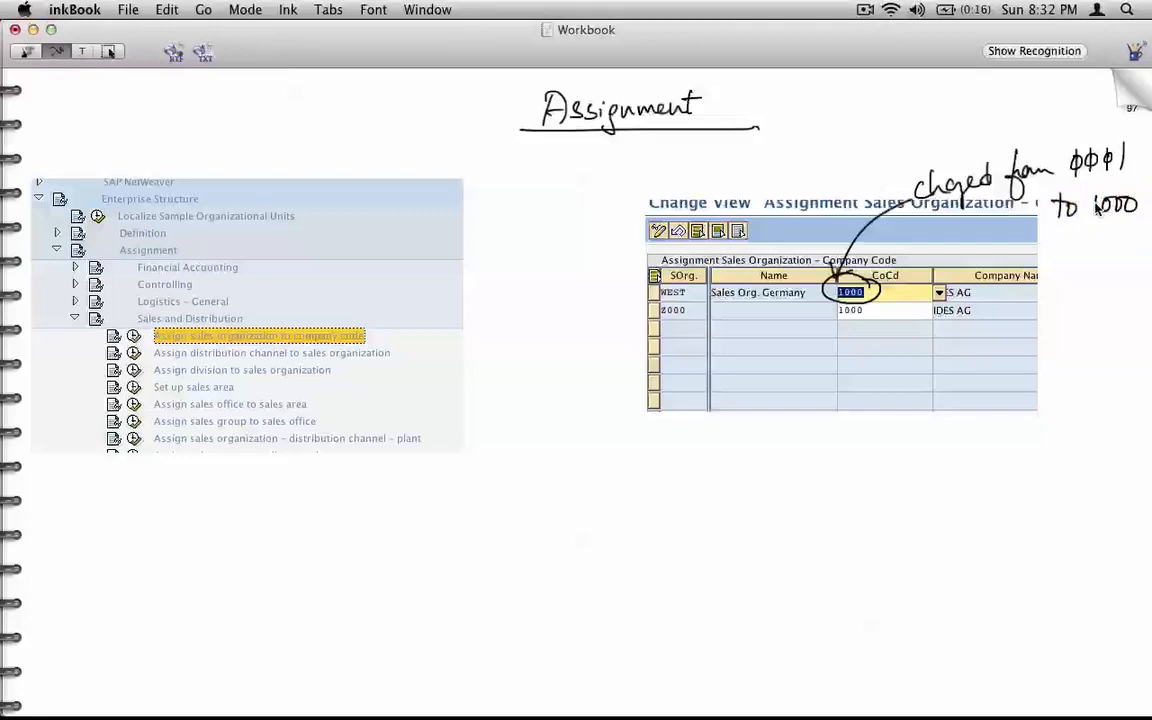
# Step: Switch to SAPGUI, open the assignment of distribution channels to sales organizations, and position the list at sales organization west
pyautogui.press('super+Tab')
pyautogui.click(238, 75)
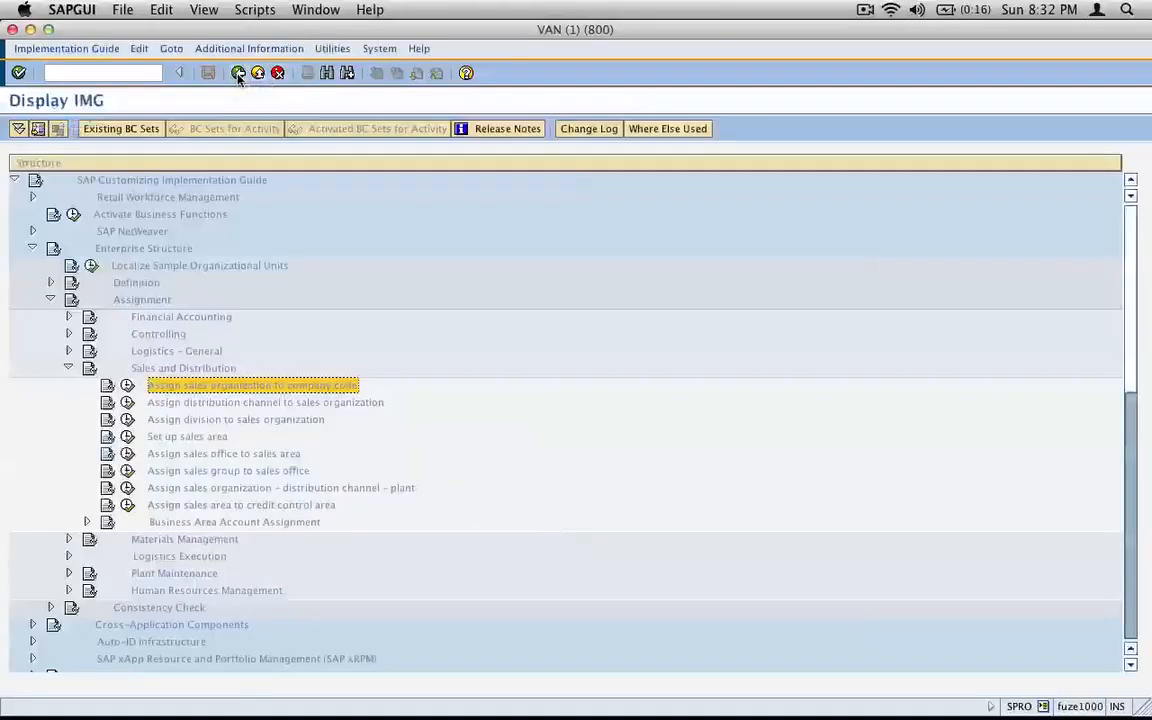
pyautogui.click(242, 401)
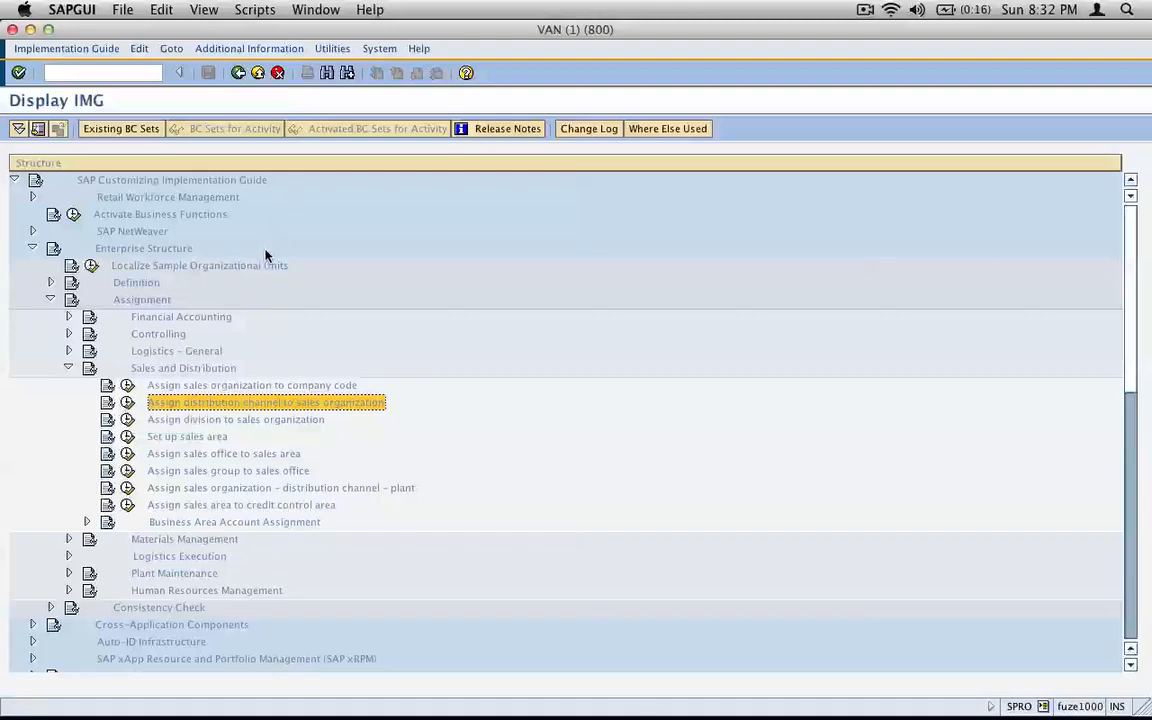
pyautogui.click(127, 402)
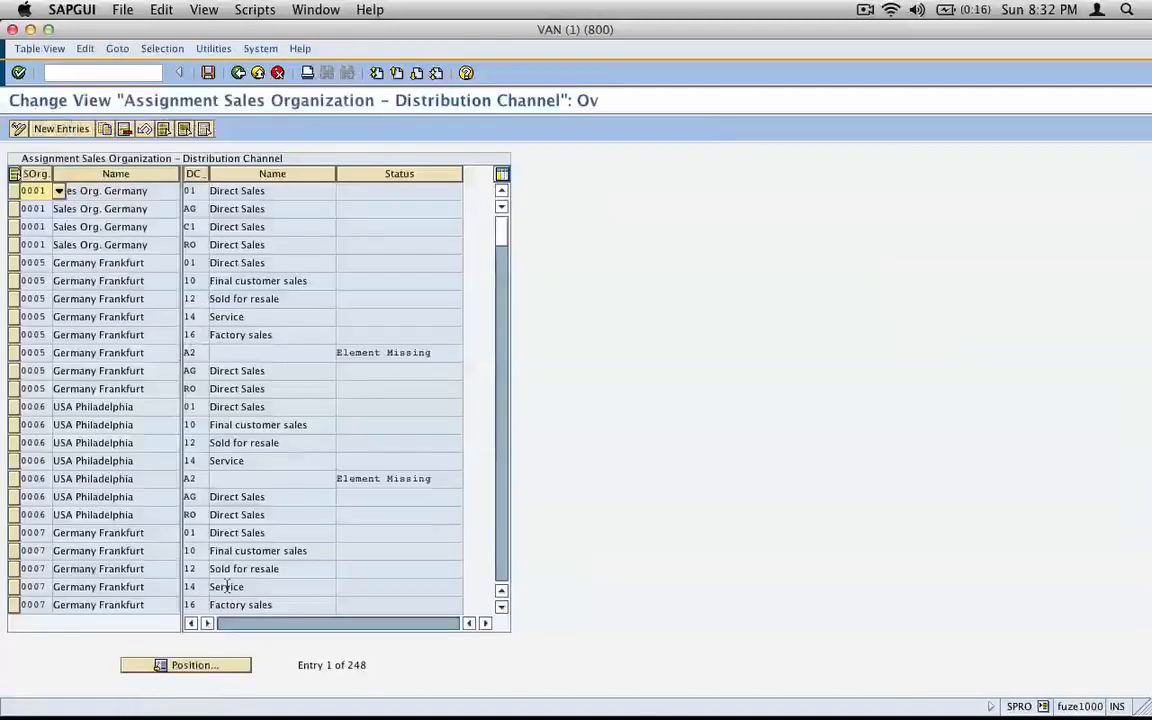
pyautogui.click(229, 665)
pyautogui.write('west')
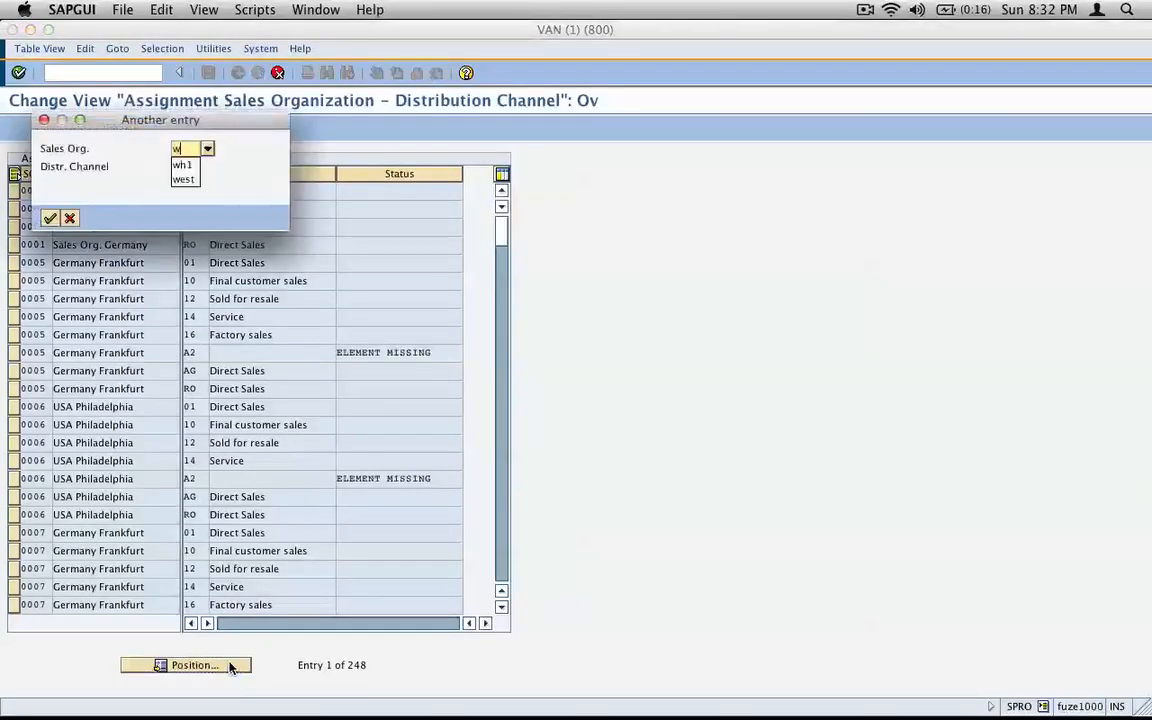
pyautogui.press('Return')
pyautogui.press('Return')
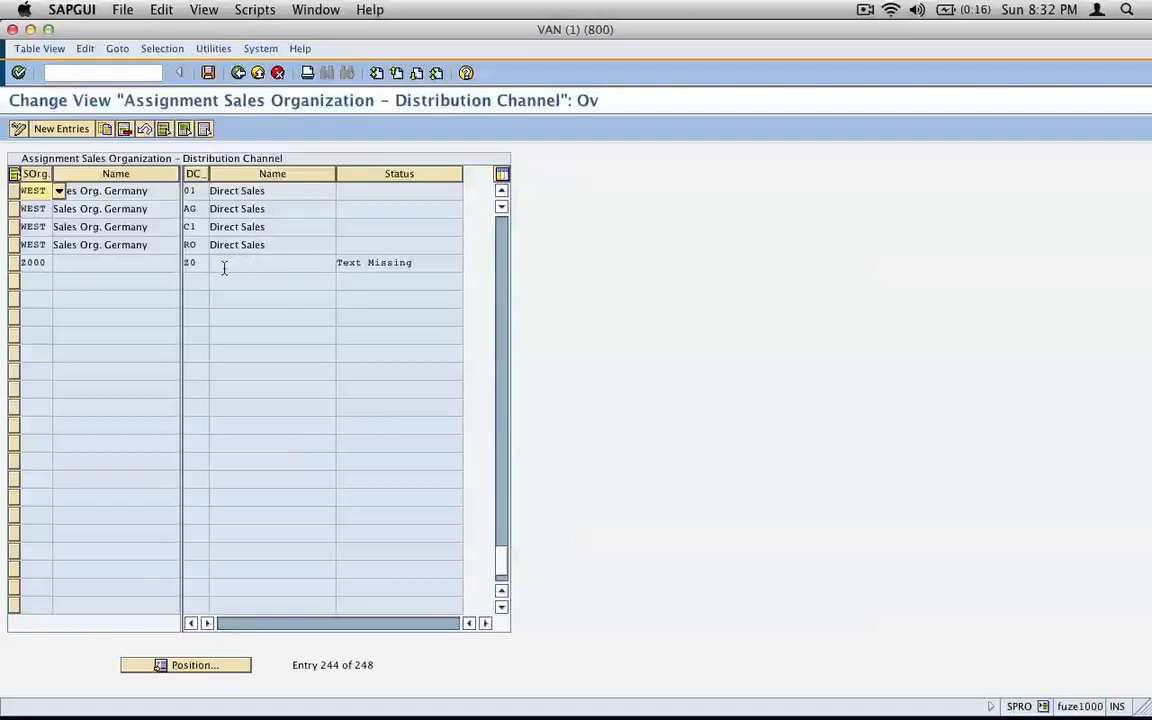
# Step: Widen the distribution channel column and select the WEST assignments to distribution channels 01, C1 and RO for deletion
pyautogui.moveTo(208, 173); pyautogui.dragTo(234, 173)
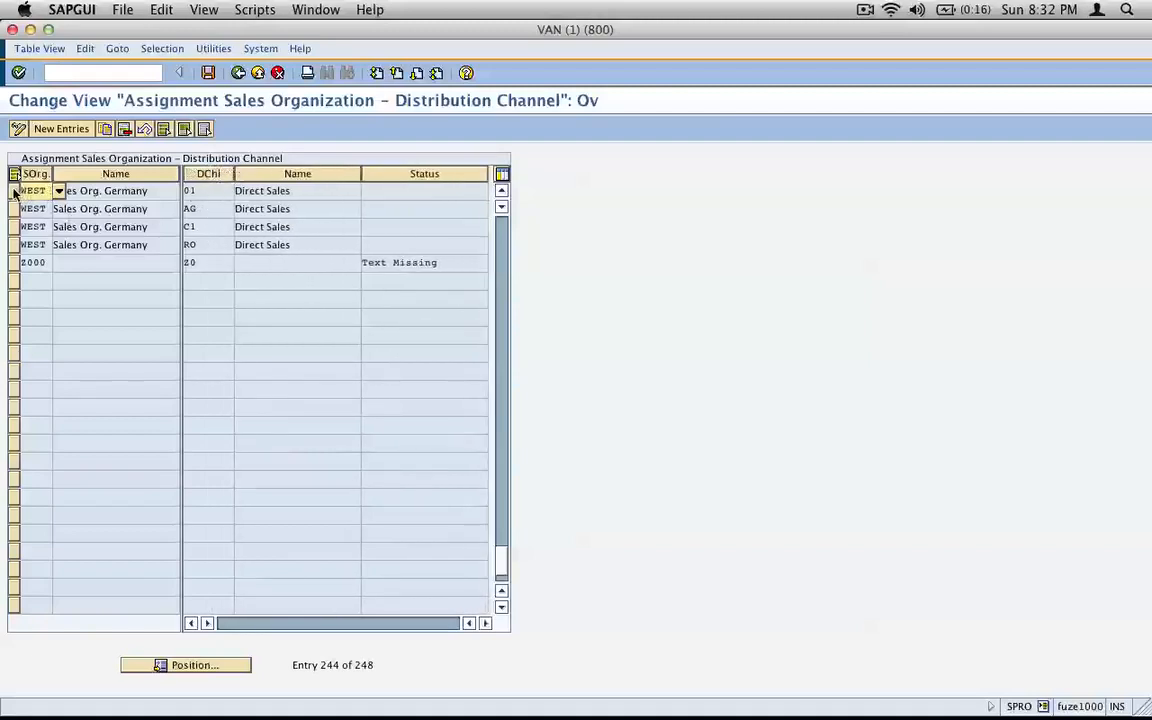
pyautogui.click(13, 190)
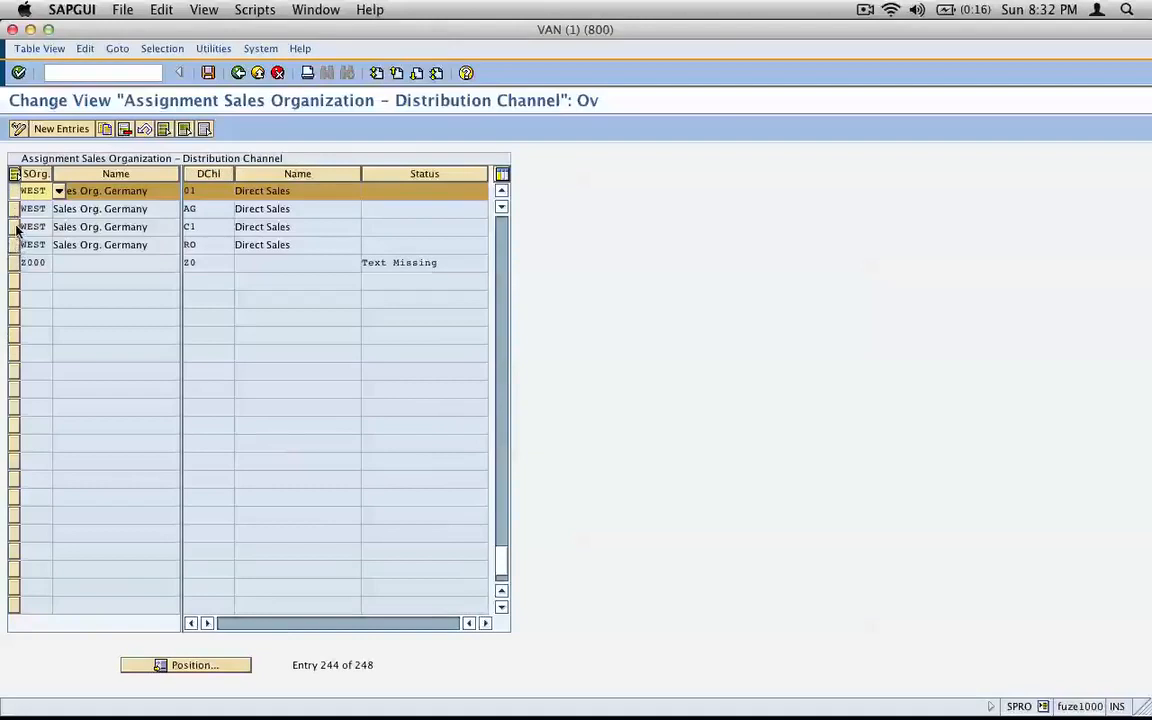
pyautogui.click(13, 226)
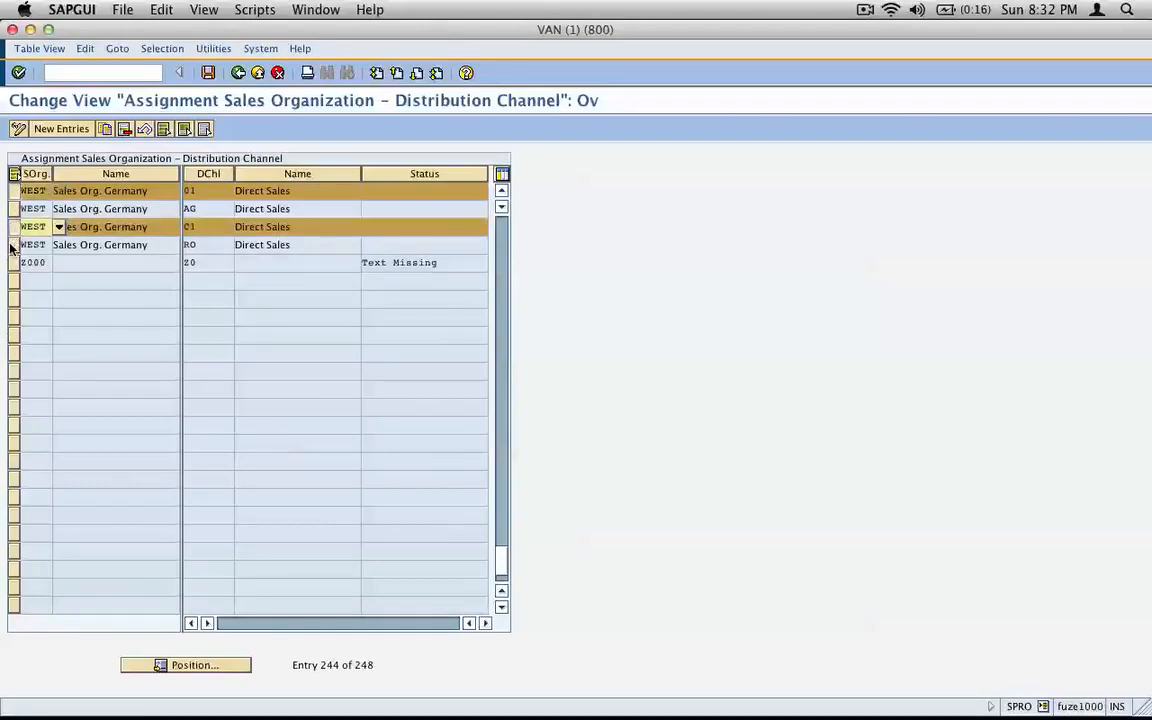
pyautogui.click(13, 244)
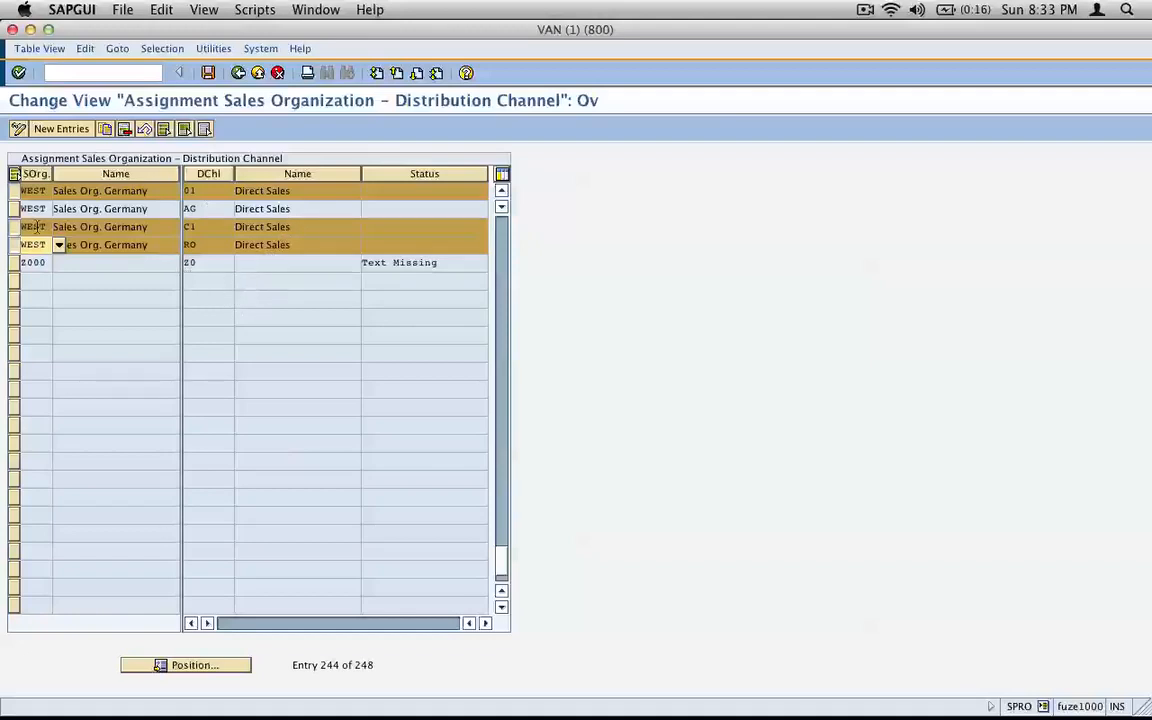
pyautogui.click(125, 129)
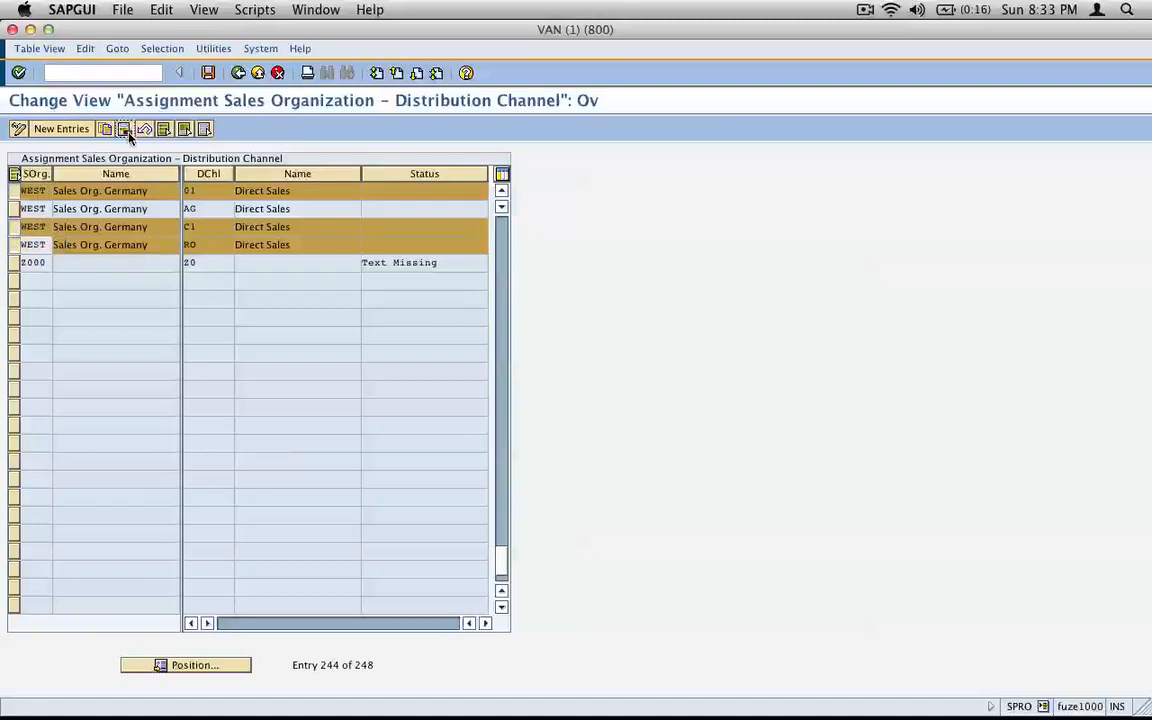
# Step: Capture the WEST distribution channel assignment table, paste it into inkBook, and place the image below the company code assignment image
pyautogui.press('shift+super+4')
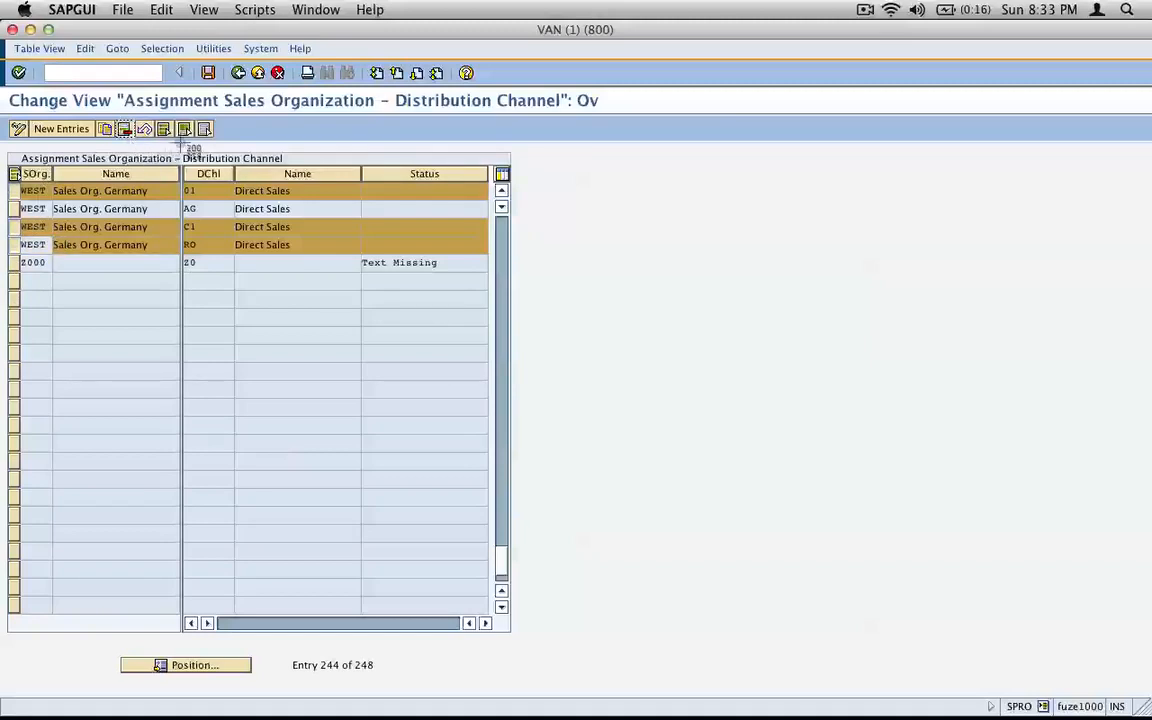
pyautogui.moveTo(2, 90); pyautogui.dragTo(489, 290)
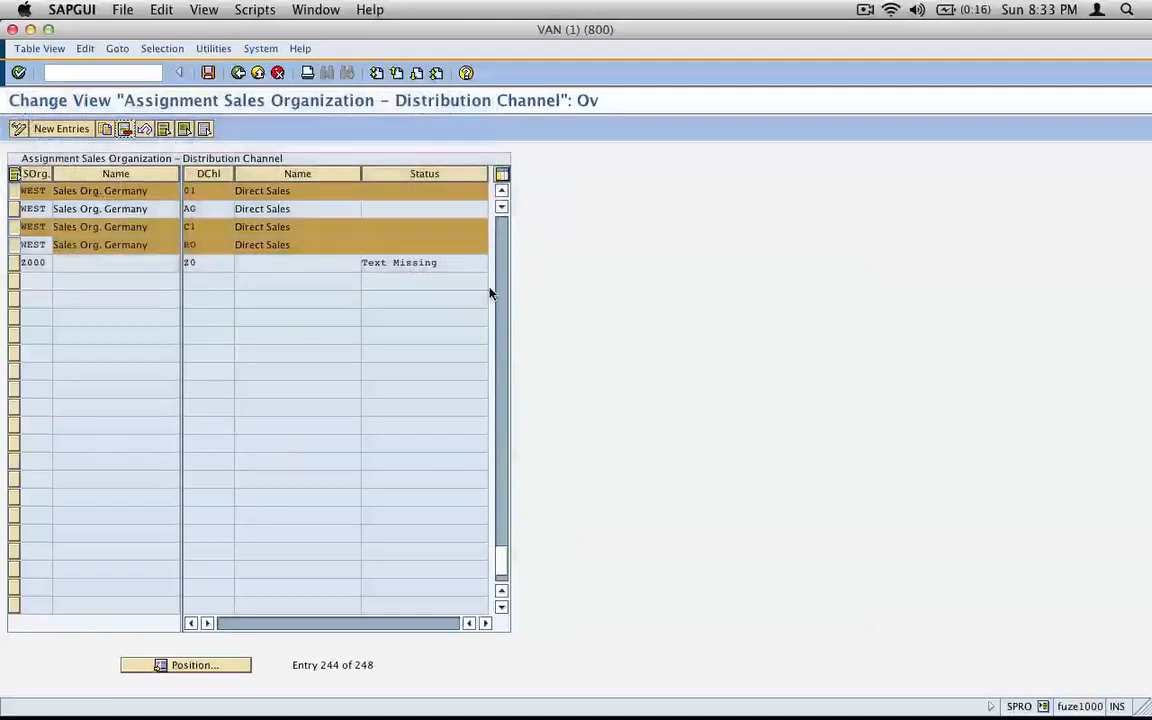
pyautogui.press('super+Tab')
pyautogui.press('super+v')
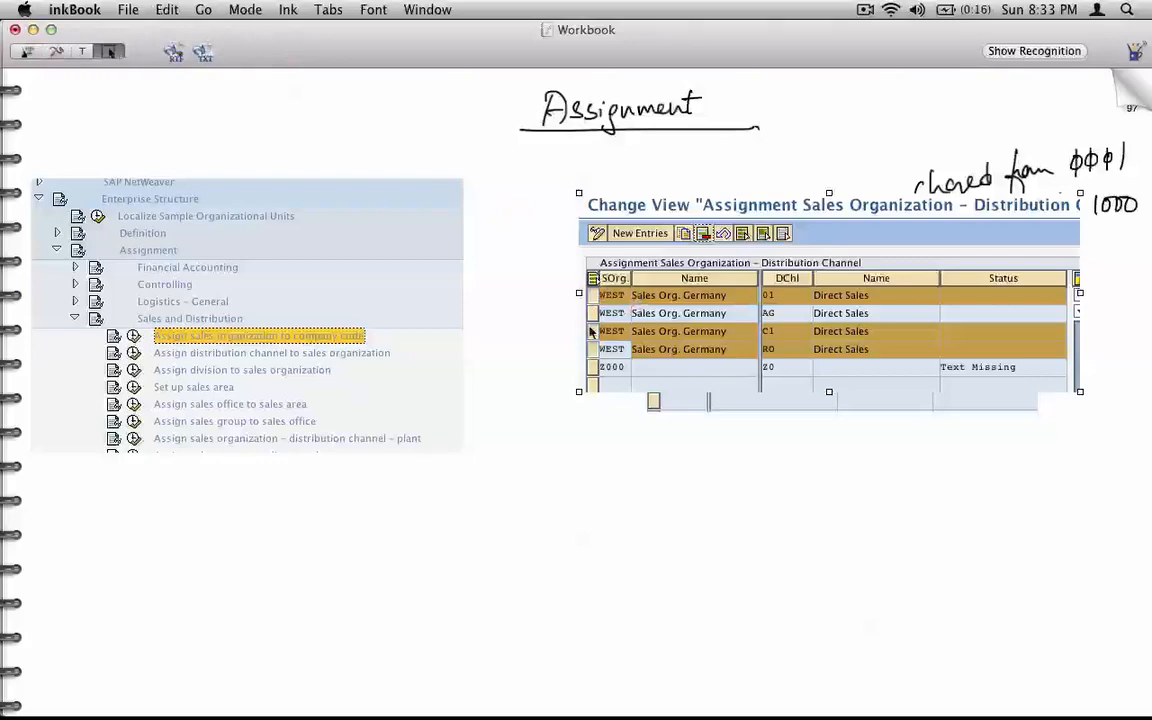
pyautogui.moveTo(595, 335); pyautogui.dragTo(583, 597)
pyautogui.click(432, 547)
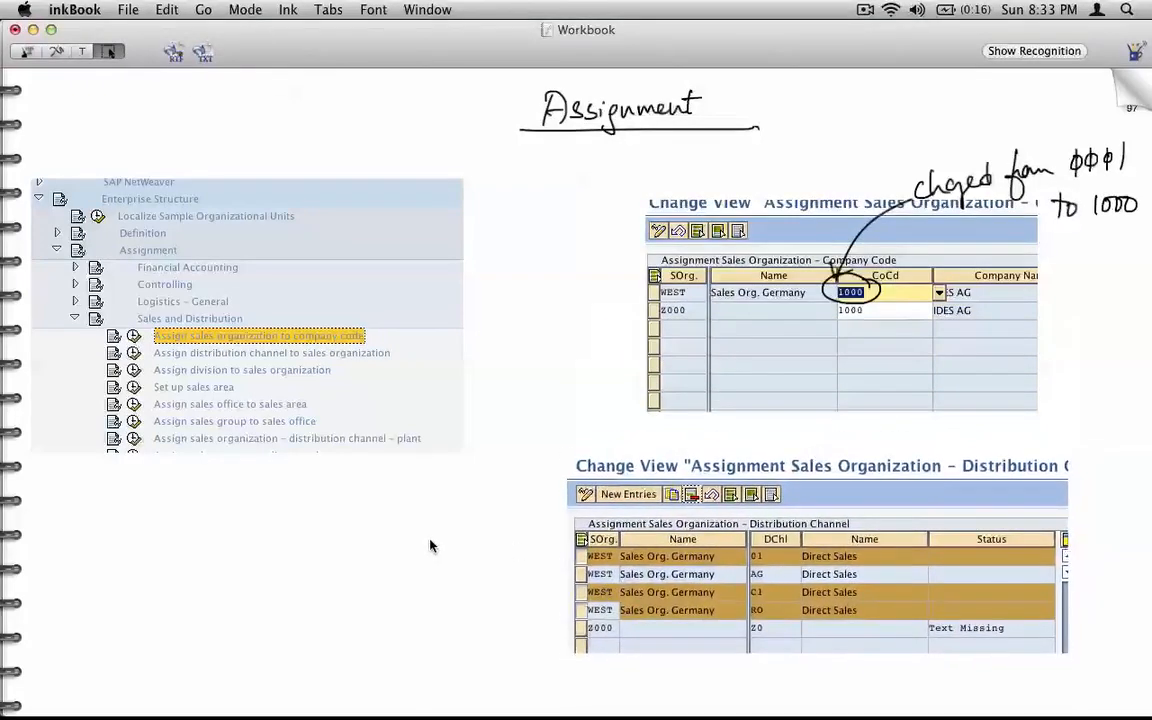
# Step: Draw arrows linking the distribution channel and company code assignment entries in the tree image to their matching table images
pyautogui.moveTo(51, 41); pyautogui.dragTo(105, 25)
pyautogui.click(54, 51)
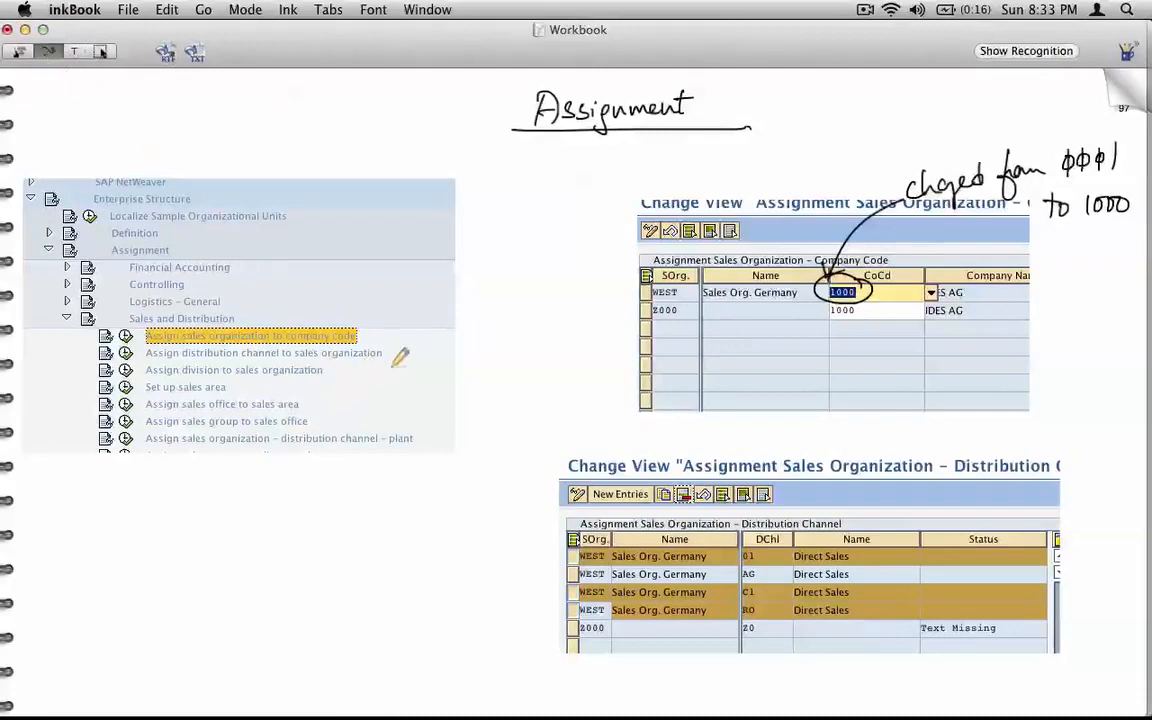
pyautogui.moveTo(390, 352)
pyautogui.mouseDown()
pyautogui.moveTo(452, 478)
pyautogui.moveTo(540, 493)
pyautogui.moveTo(532, 508)
pyautogui.mouseUp()
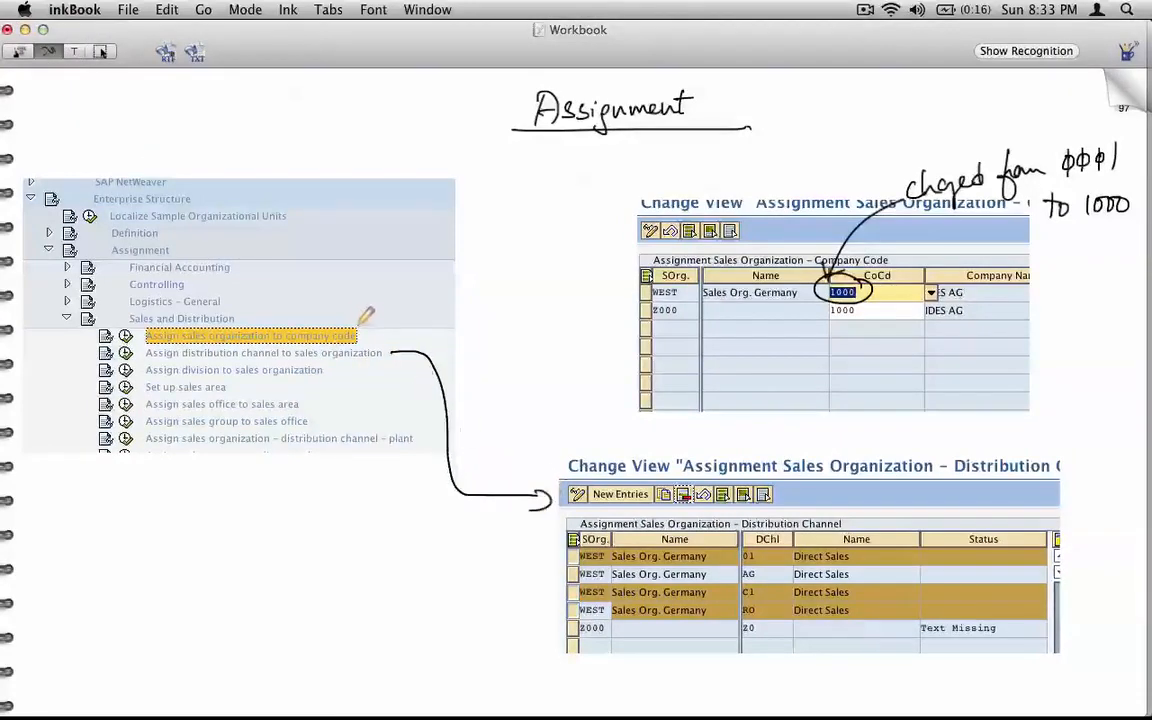
pyautogui.moveTo(362, 336)
pyautogui.mouseDown()
pyautogui.moveTo(612, 292)
pyautogui.moveTo(642, 266)
pyautogui.moveTo(629, 289)
pyautogui.mouseUp()
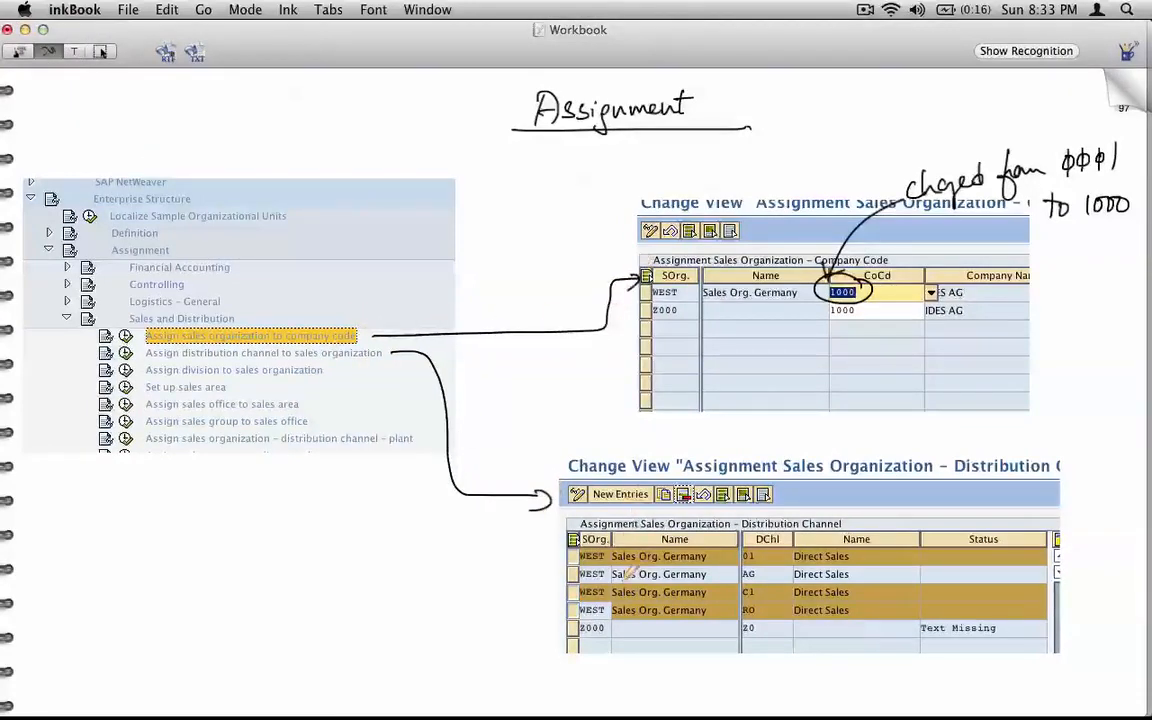
# Step: Mark the 01, C1 and RO rows and write "Delete unnecessary assignments" with an arrow to the delete icon in the distribution channel image
pyautogui.moveTo(553, 556); pyautogui.dragTo(577, 546)
pyautogui.moveTo(555, 593)
pyautogui.mouseDown()
pyautogui.moveTo(574, 583)
pyautogui.moveTo(565, 566)
pyautogui.mouseUp()
pyautogui.moveTo(556, 588); pyautogui.dragTo(565, 618)
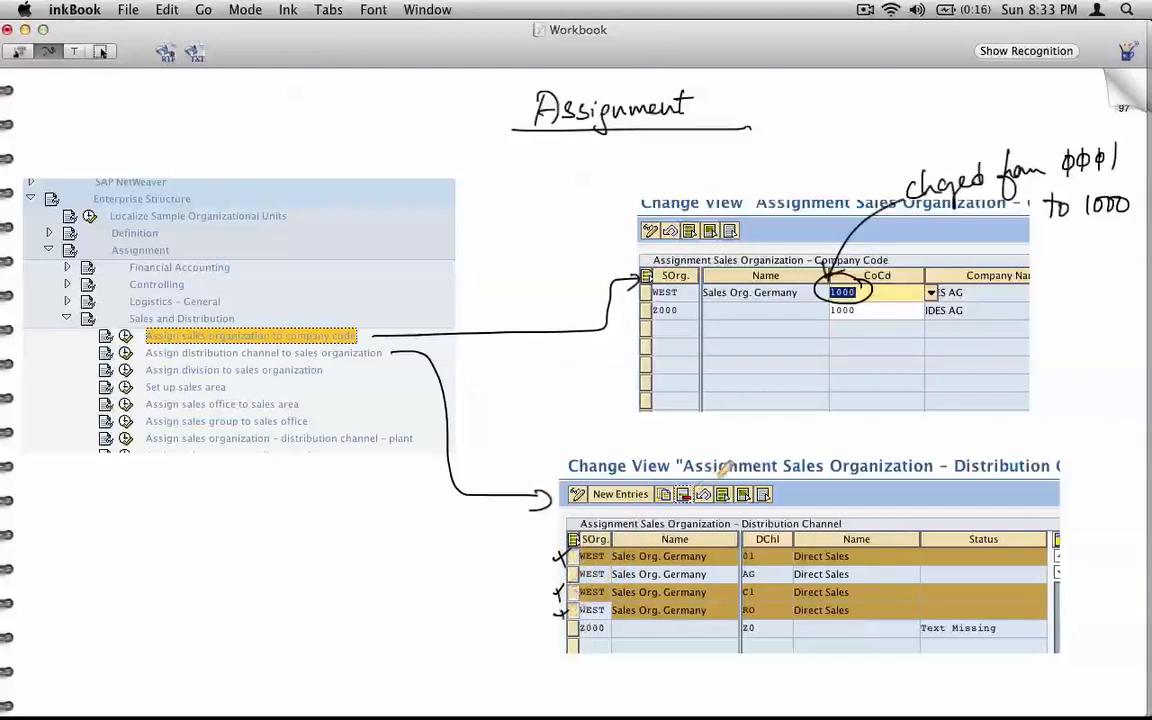
pyautogui.moveTo(693, 465)
pyautogui.mouseDown()
pyautogui.moveTo(687, 486)
pyautogui.moveTo(720, 442)
pyautogui.moveTo(748, 455)
pyautogui.moveTo(838, 438)
pyautogui.moveTo(855, 452)
pyautogui.moveTo(918, 455)
pyautogui.moveTo(940, 440)
pyautogui.moveTo(1038, 440)
pyautogui.mouseUp()
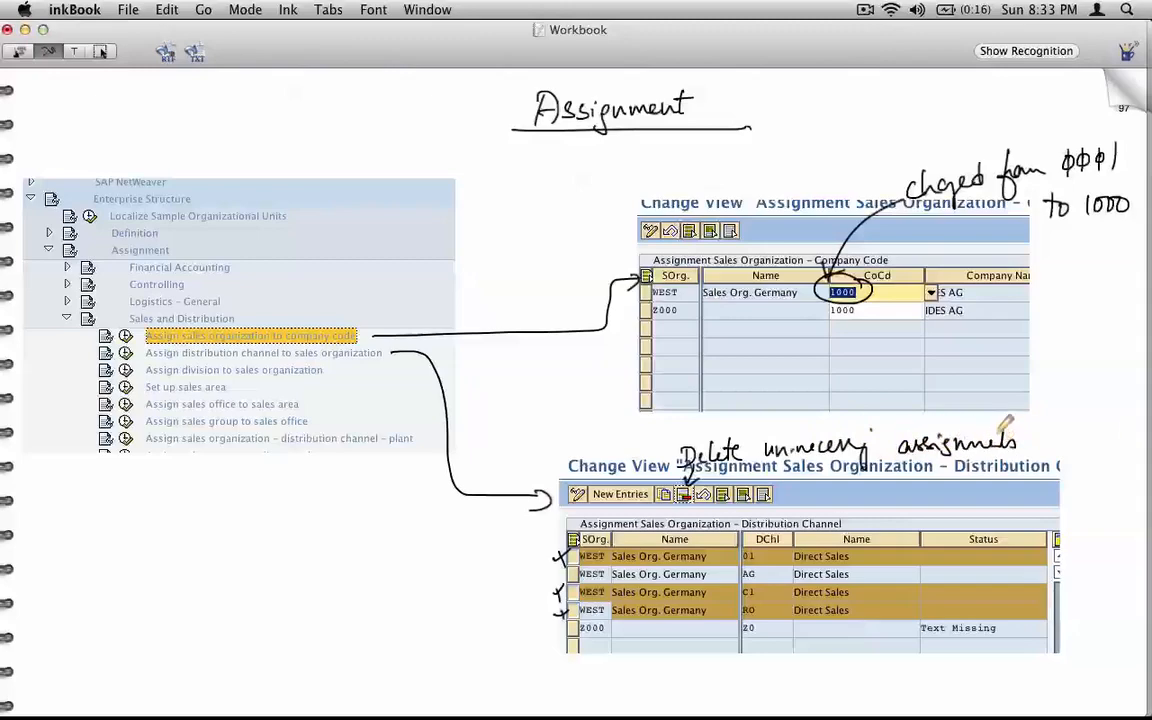
pyautogui.click(1118, 100)
# Step: Delete the selected WEST channel assignments in SAPGUI, save under a new customizing request described "assign sales org west to dchnl agency ( ag )", and leave the view
pyautogui.press('super+Tab')
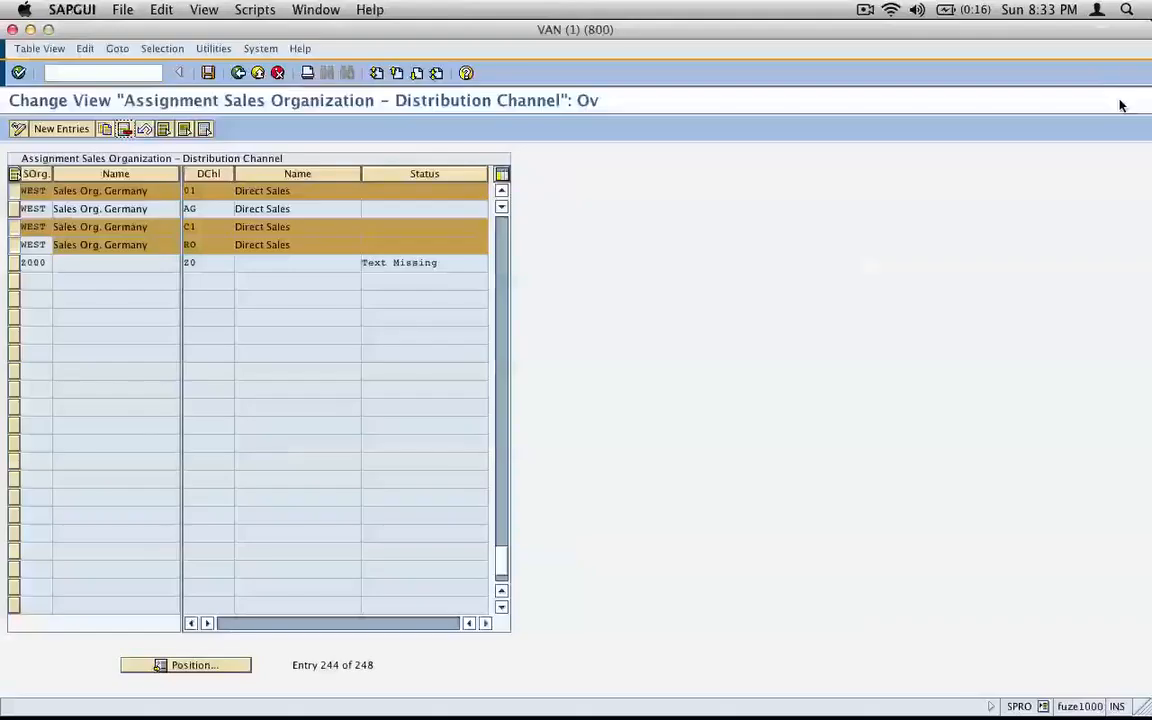
pyautogui.click(125, 131)
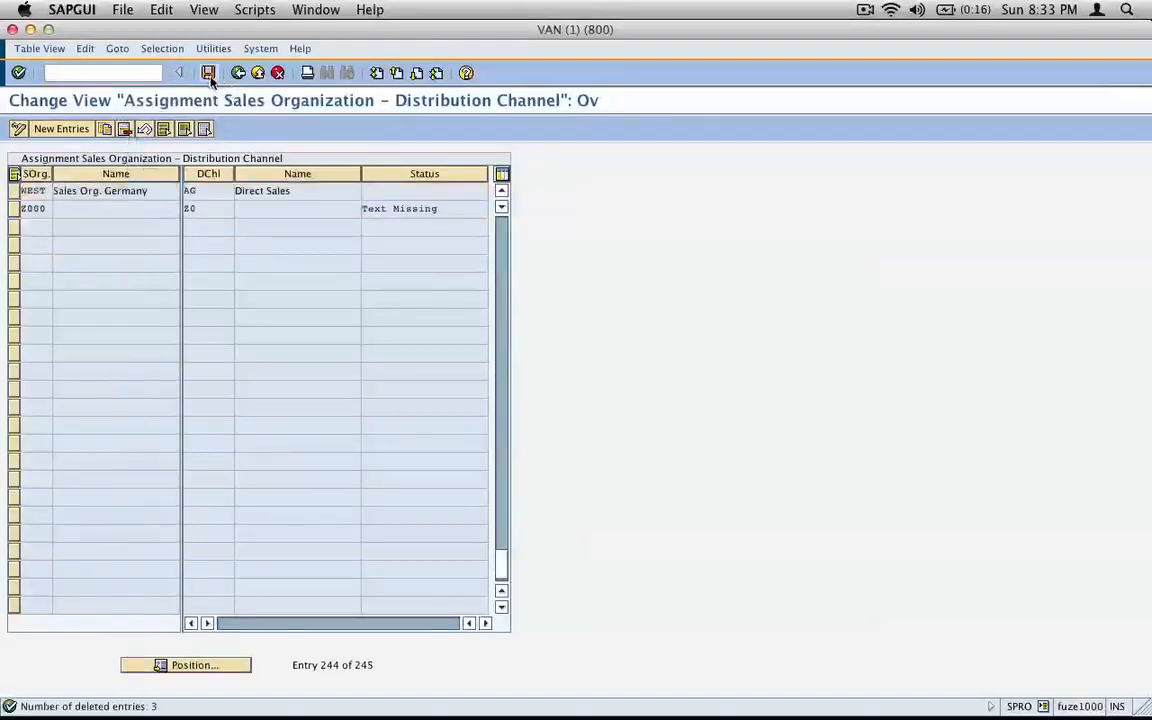
pyautogui.click(208, 72)
pyautogui.click(119, 201)
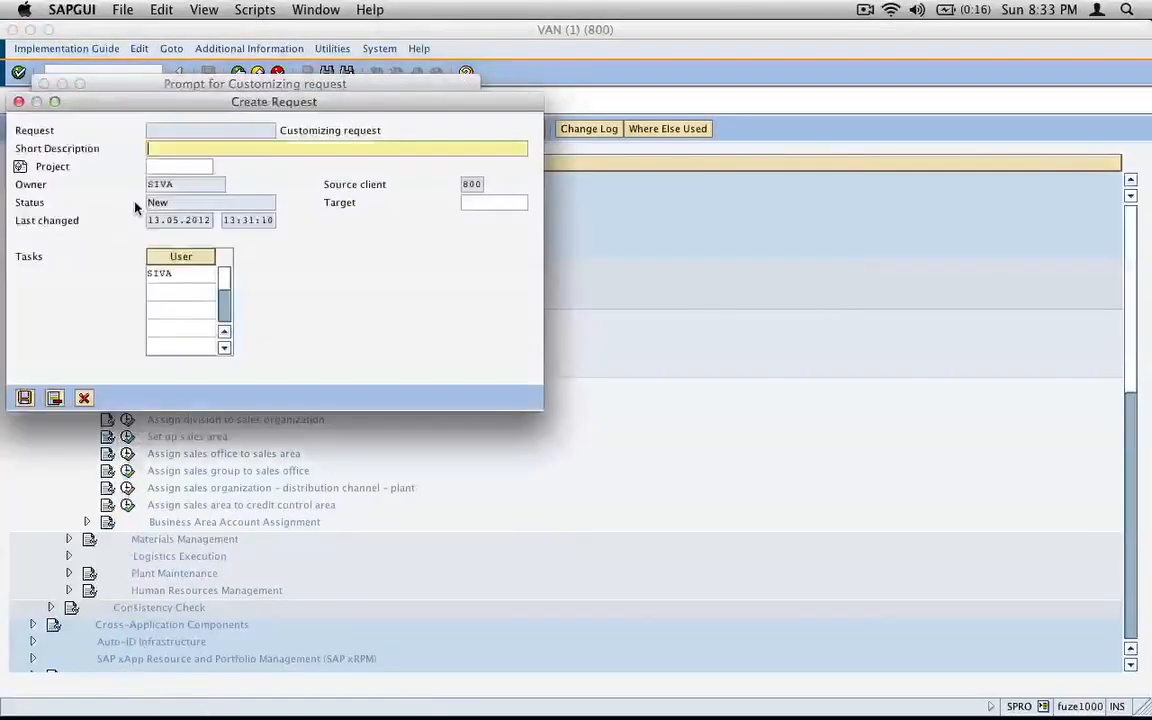
pyautogui.write('ass')
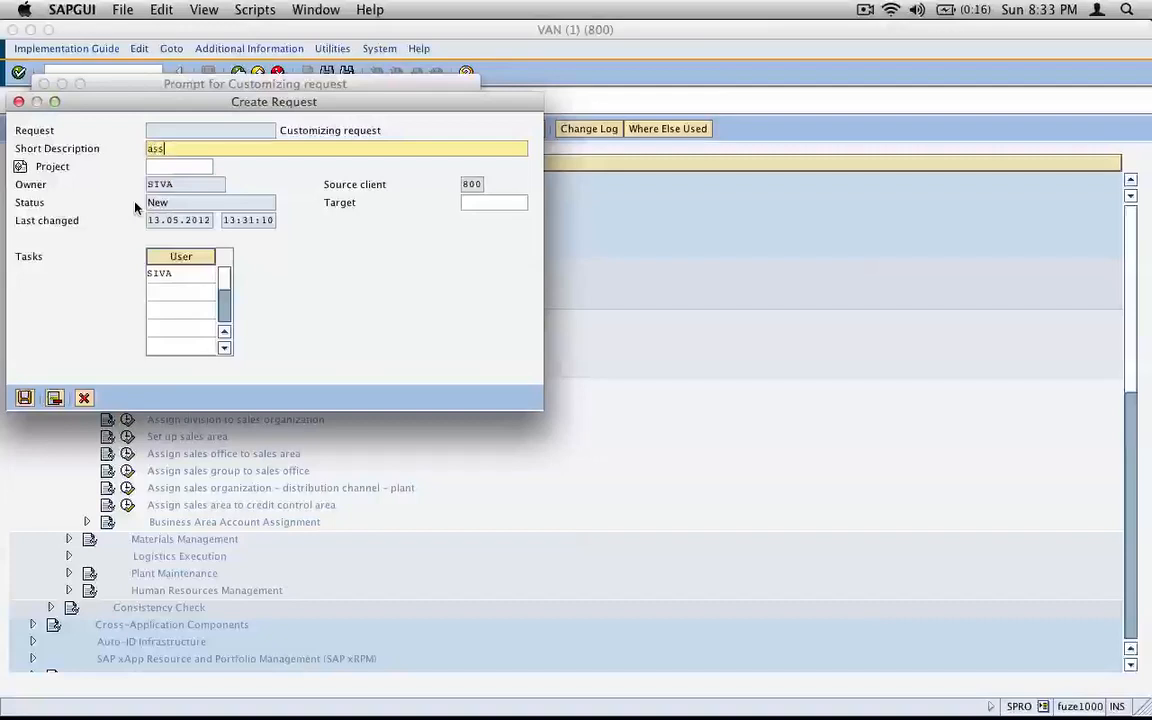
pyautogui.write('ign sales org west ')
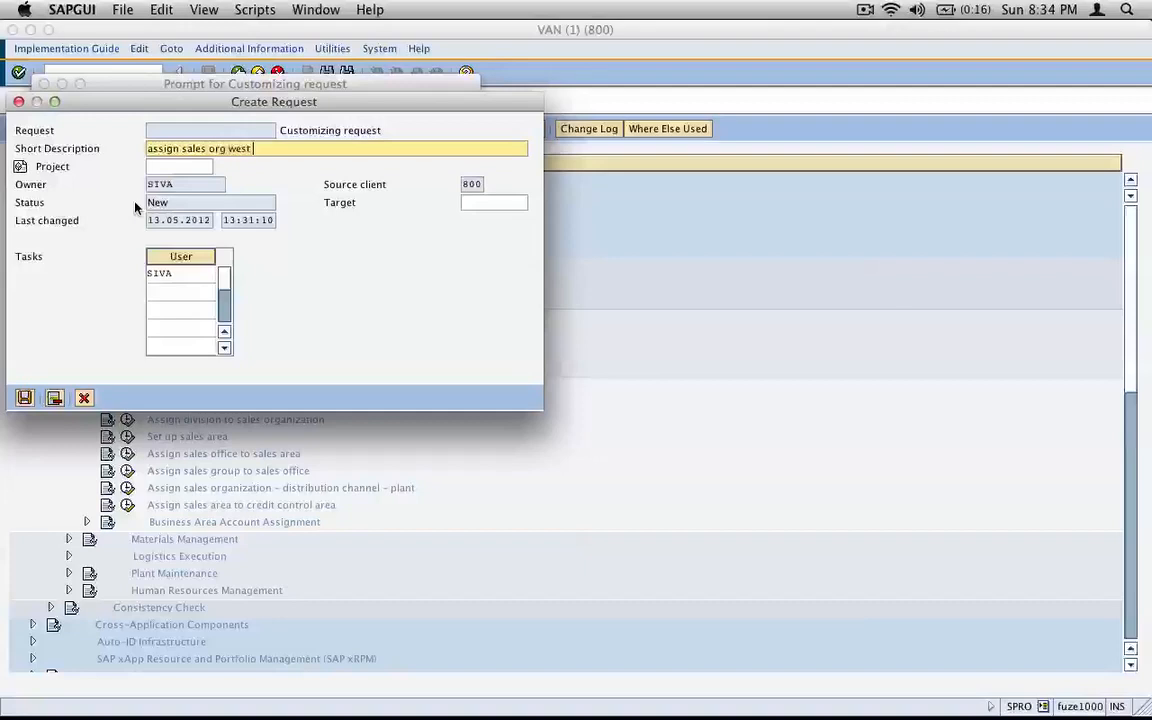
pyautogui.write('to dchnl agency ( ag')
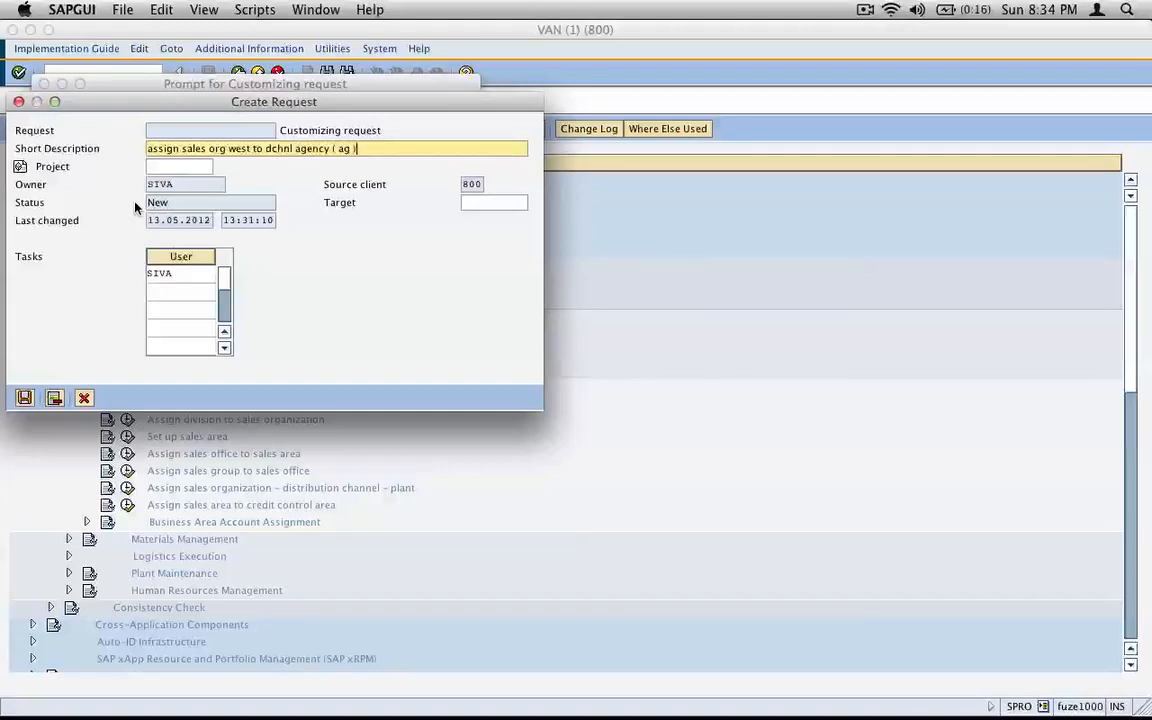
pyautogui.press('Return')
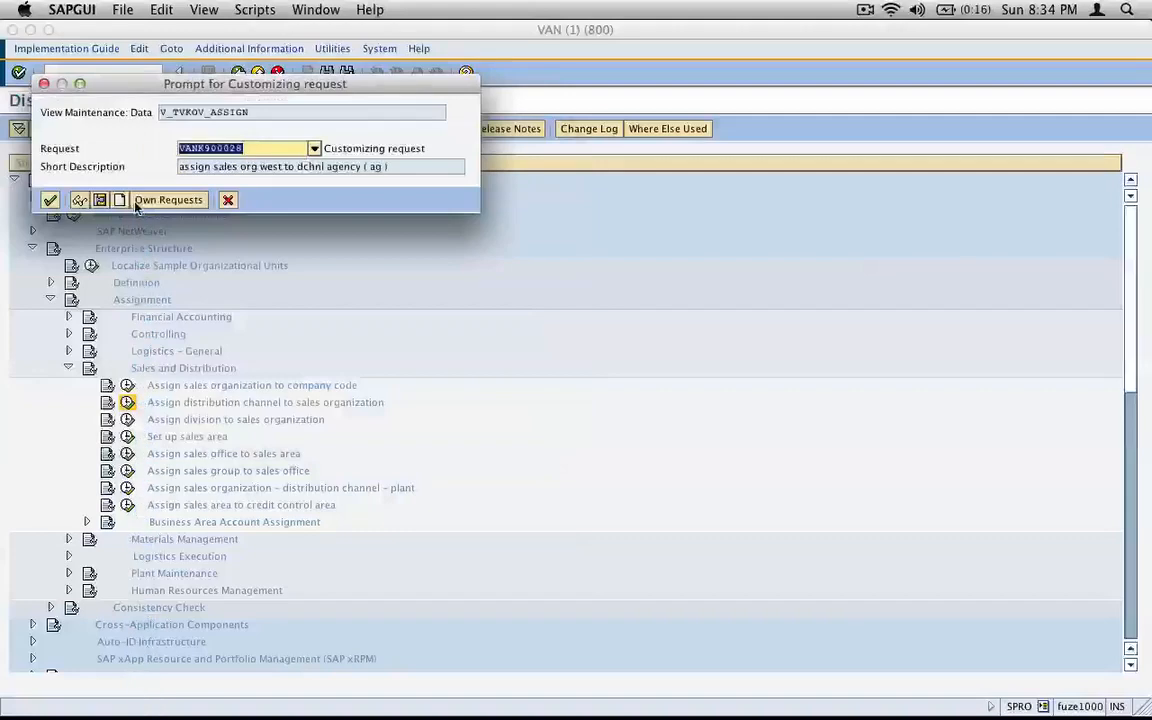
pyautogui.click(52, 200)
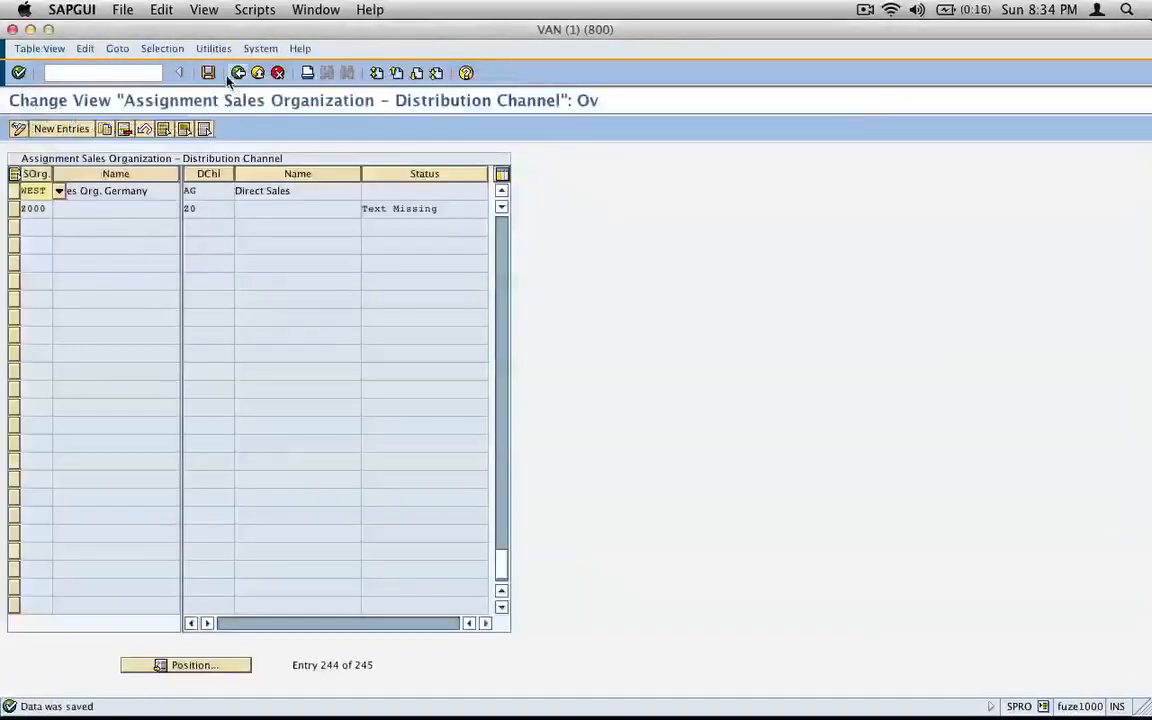
pyautogui.click(238, 73)
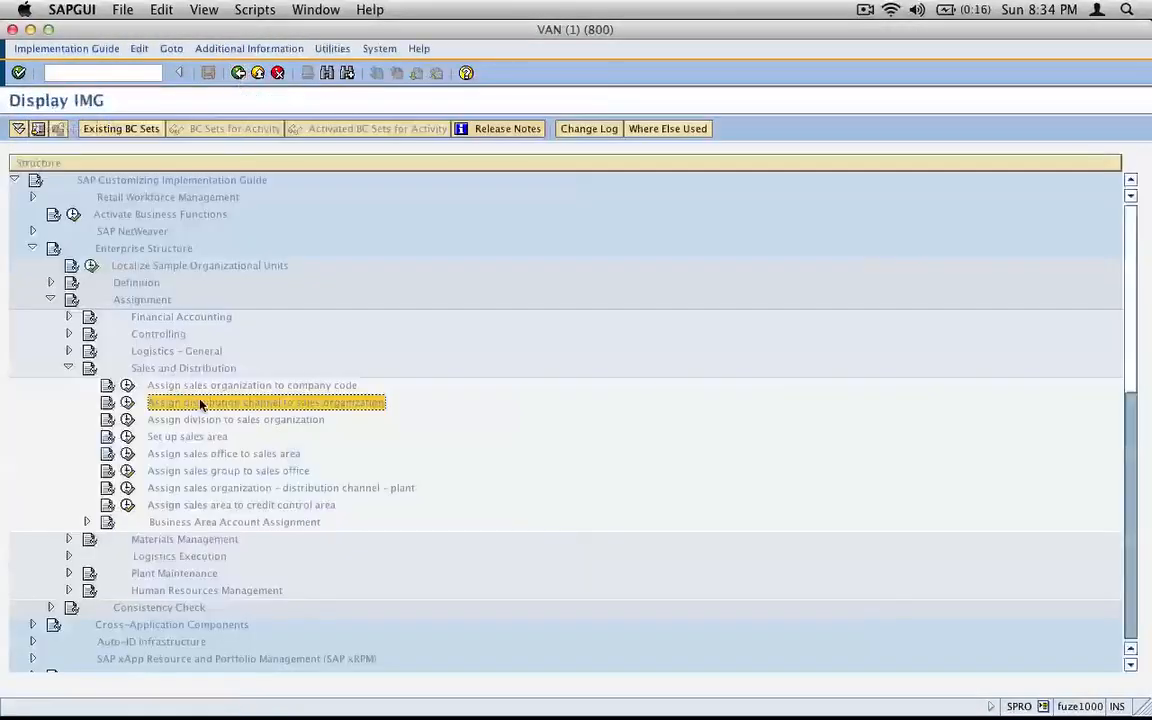
# Step: Open the assignment of divisions to sales organizations and position the list at sales organization west
pyautogui.click(205, 419)
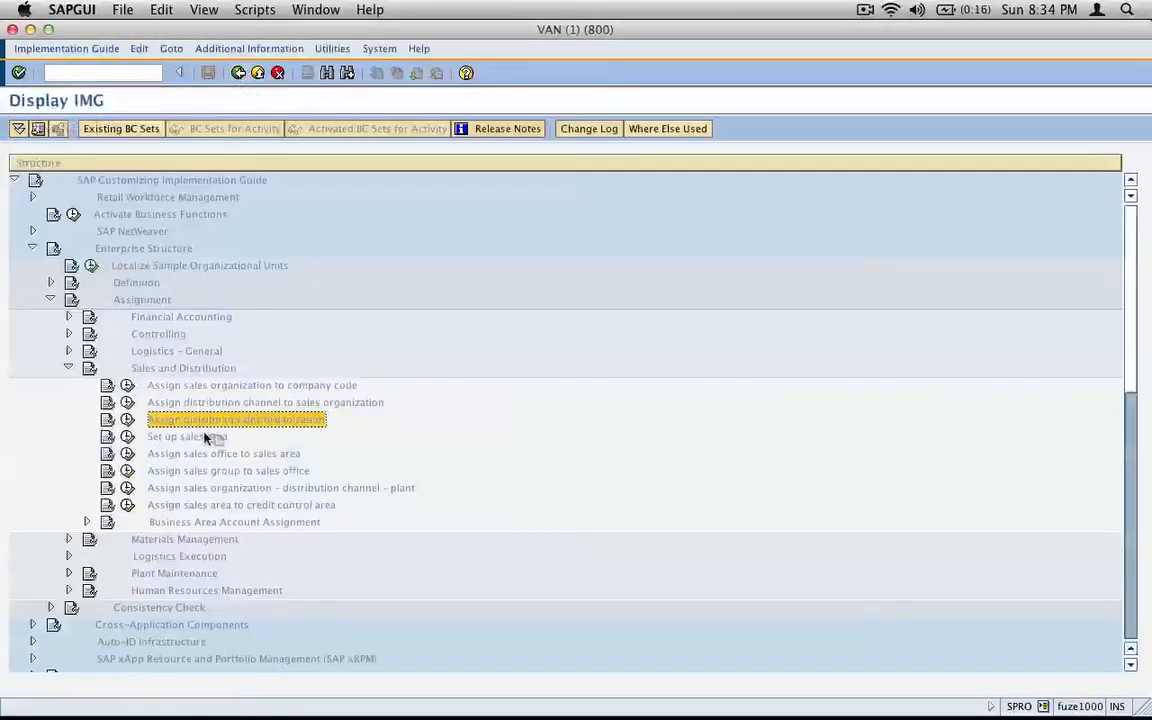
pyautogui.click(127, 419)
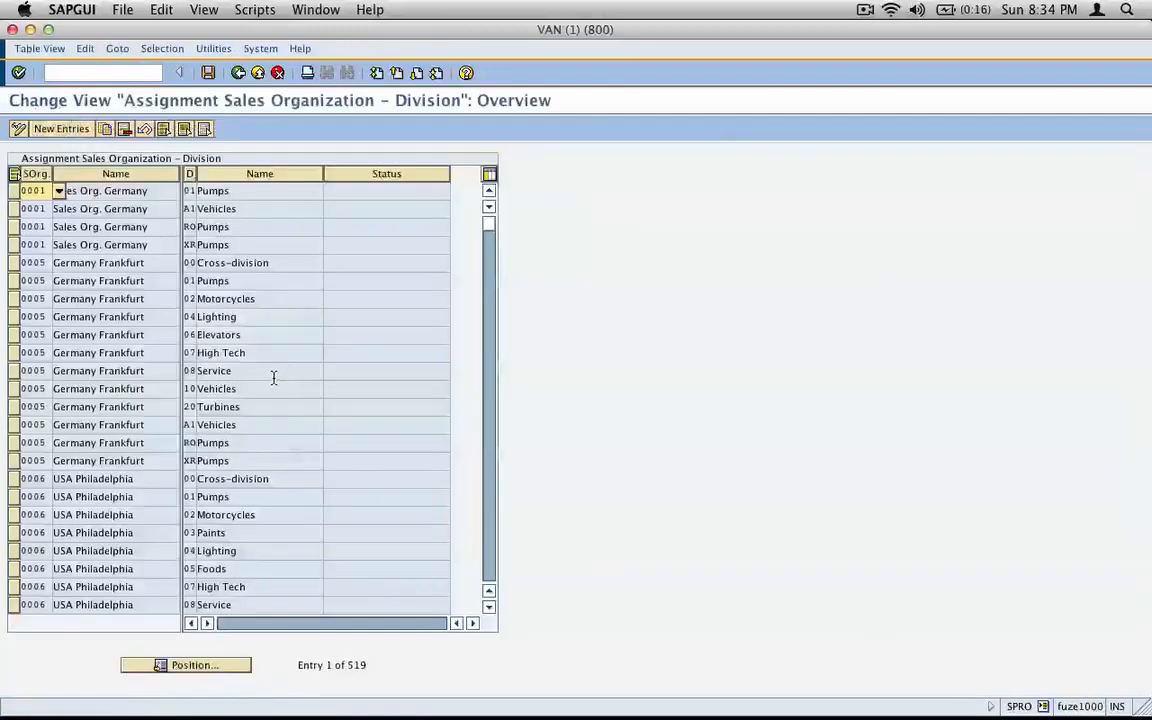
pyautogui.click(222, 667)
pyautogui.write('west')
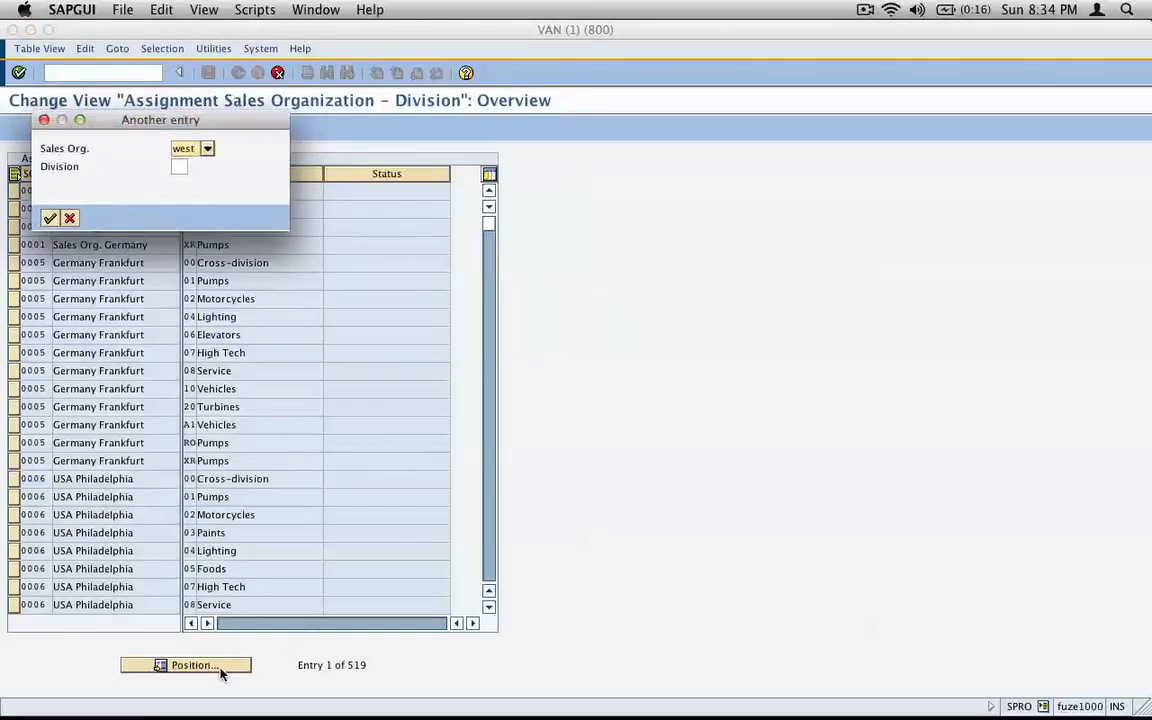
pyautogui.press('Return')
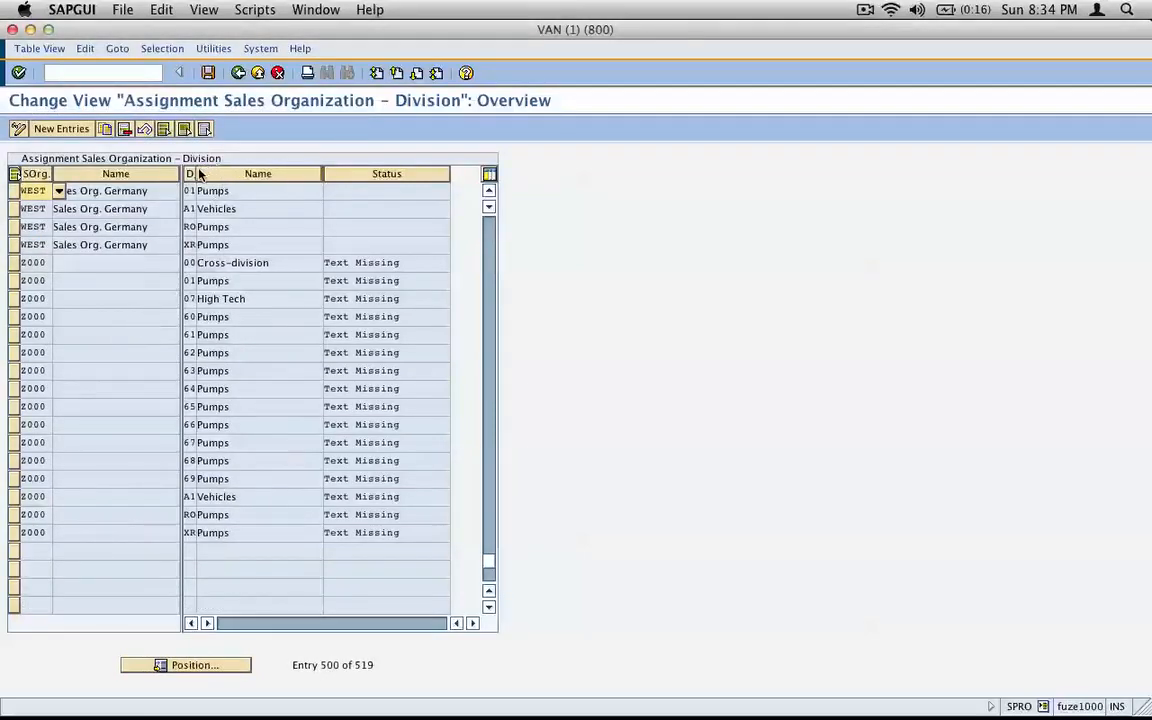
# Step: Widen the division code column and select the WEST rows for divisions 01, A1 and RO
pyautogui.moveTo(197, 174); pyautogui.dragTo(249, 174)
pyautogui.click(203, 249)
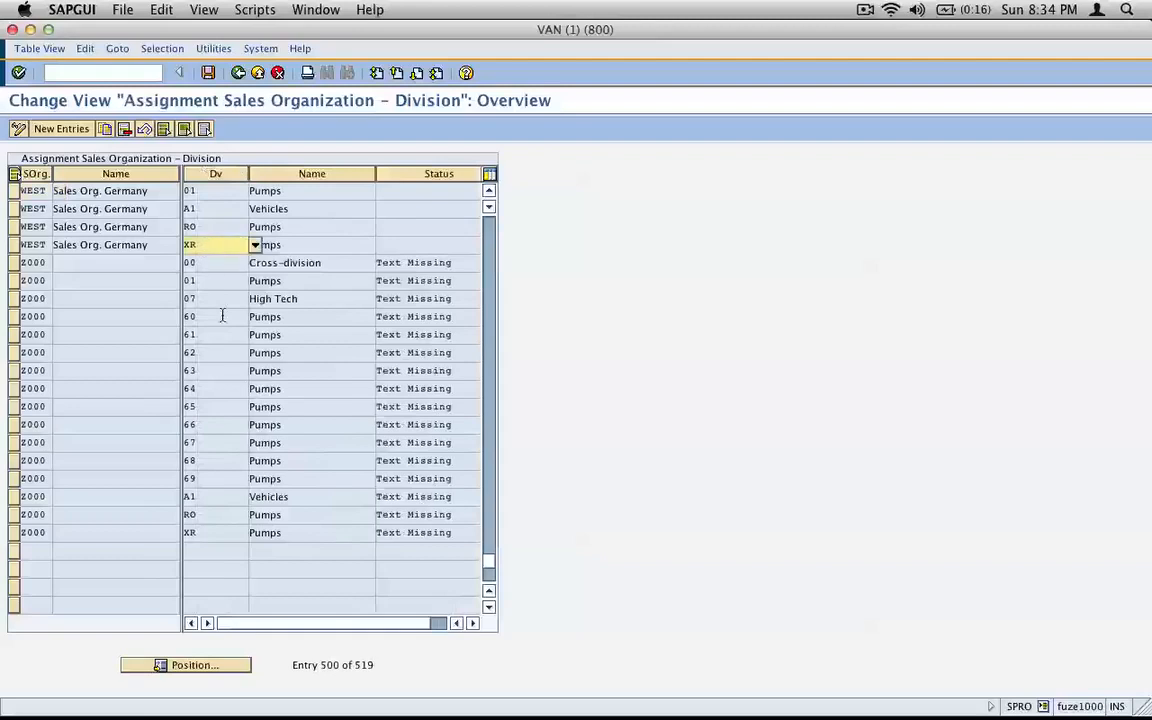
pyautogui.moveTo(14, 226); pyautogui.dragTo(15, 185)
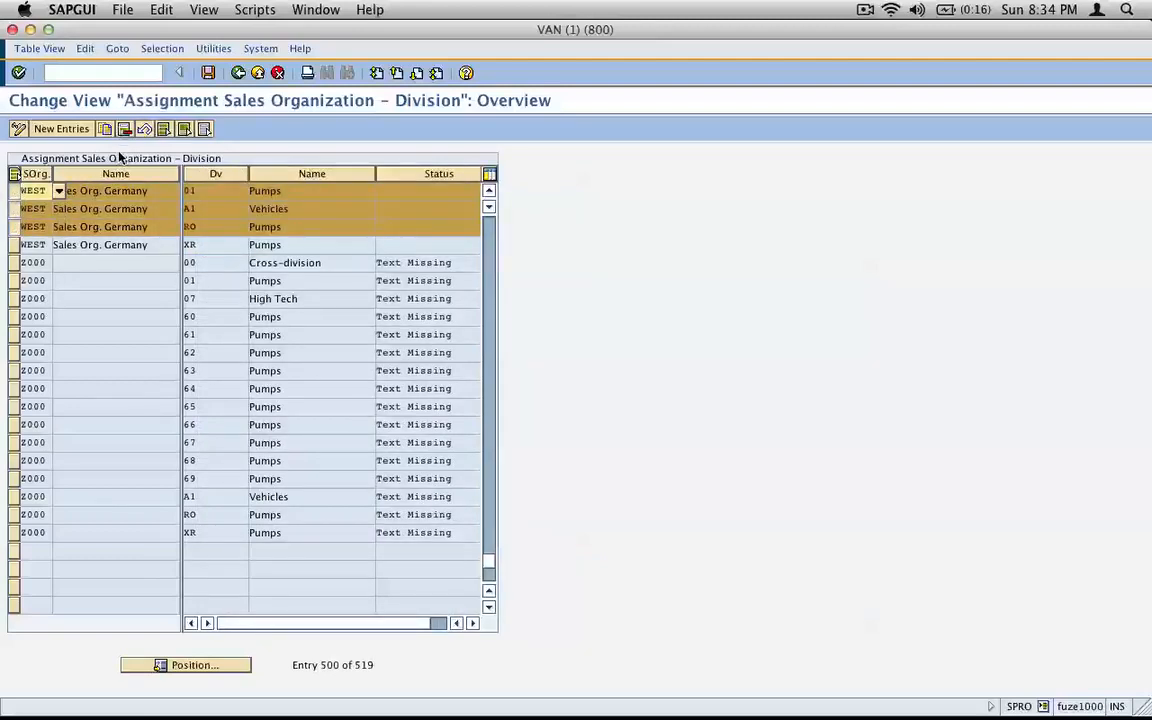
# Step: Capture the division assignment table as a screenshot and paste it onto the Assignment page in inkBook
pyautogui.press('super+shift+4')
pyautogui.moveTo(2, 112); pyautogui.dragTo(361, 287)
pyautogui.press('super+Tab')
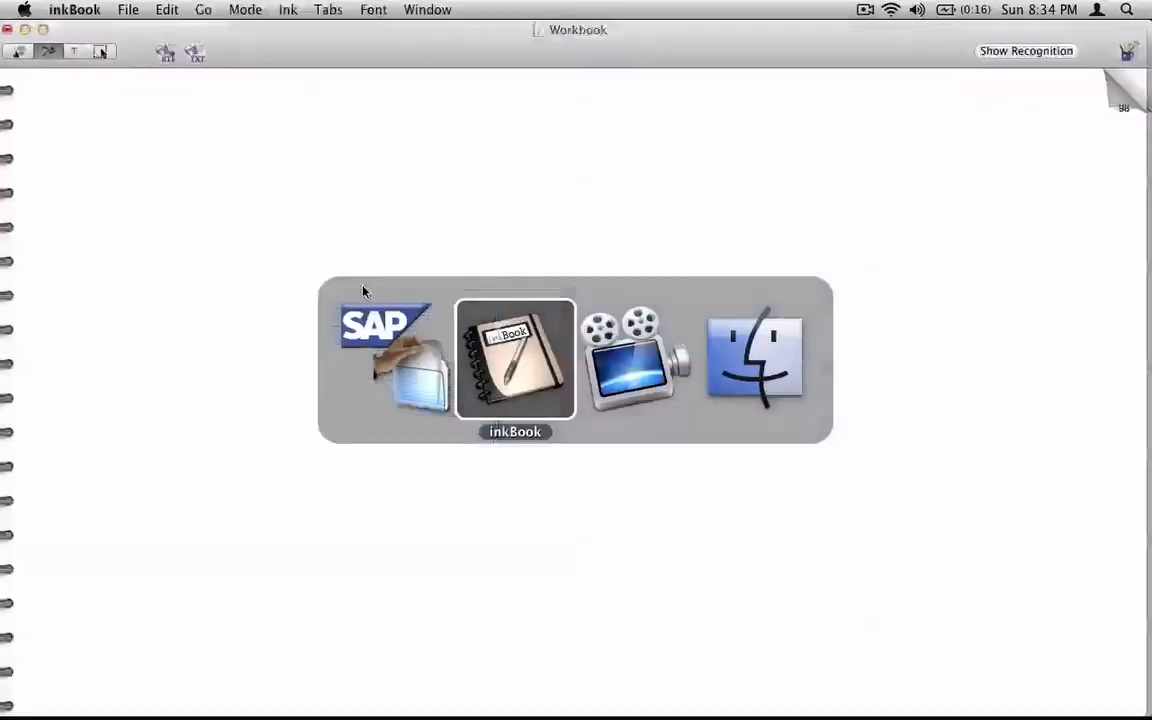
pyautogui.click(1118, 114)
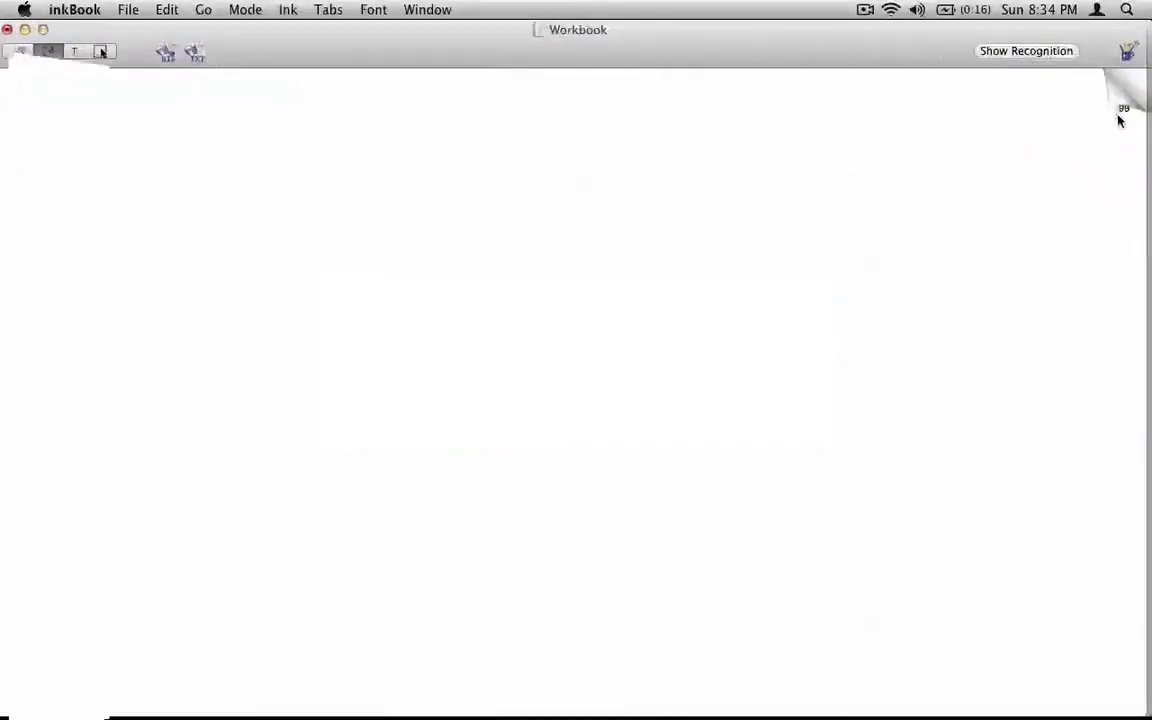
pyautogui.click(1131, 82)
pyautogui.click(1138, 80)
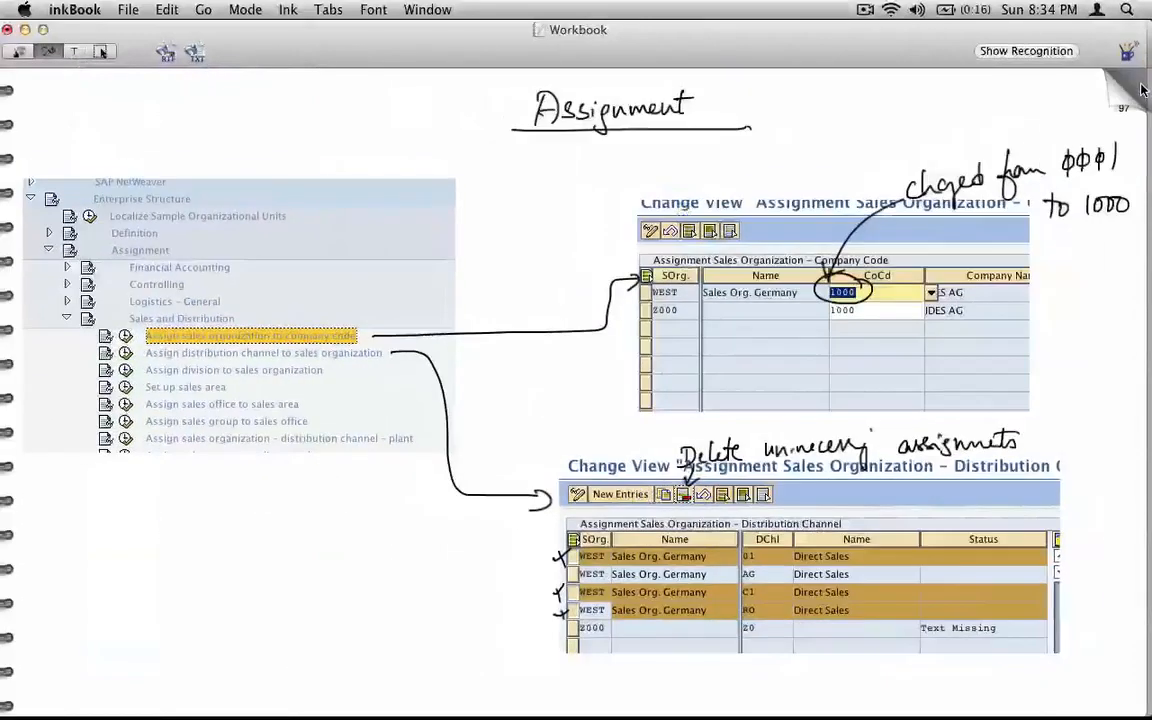
pyautogui.press('super+v')
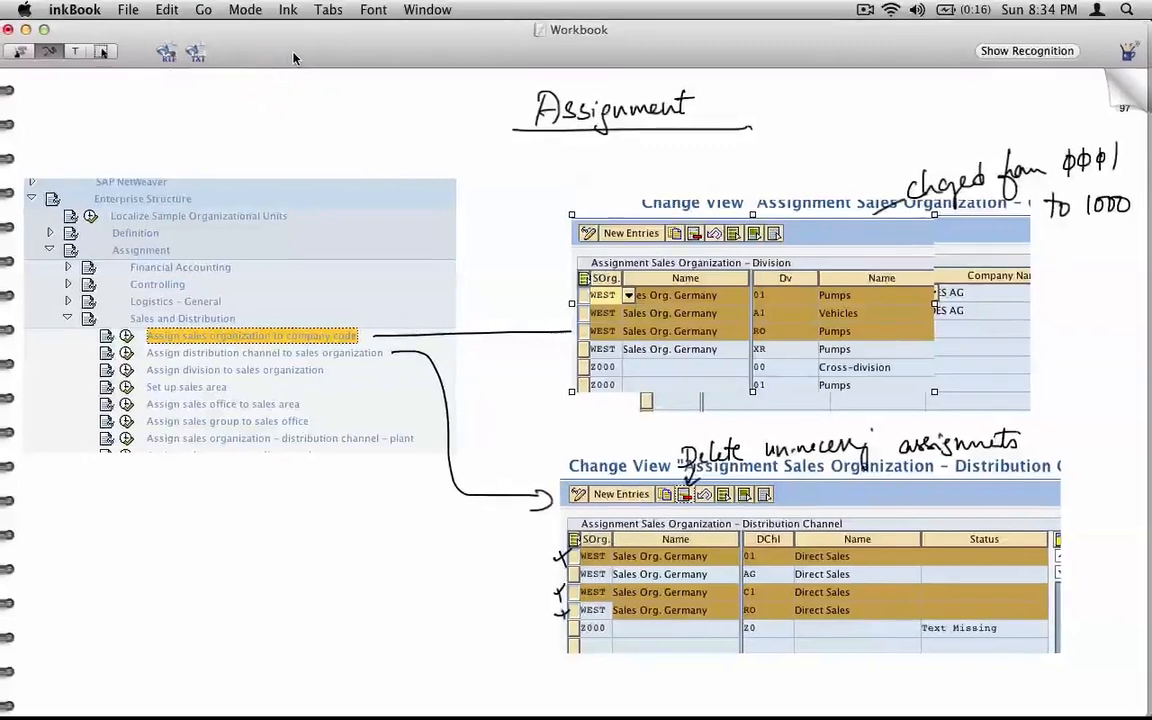
# Step: Move the pasted division table into the empty space below the Enterprise Structure tree picture
pyautogui.moveTo(295, 57); pyautogui.dragTo(301, 57)
pyautogui.click(108, 53)
pyautogui.moveTo(621, 279); pyautogui.dragTo(517, 341)
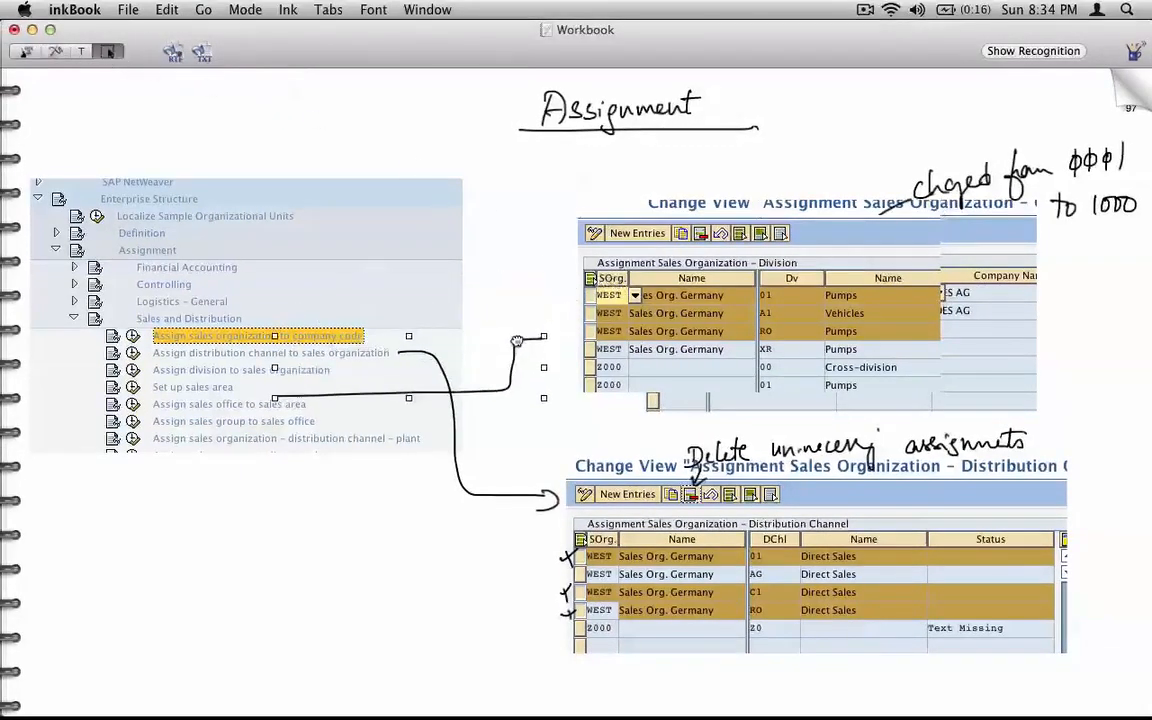
pyautogui.press('super+z')
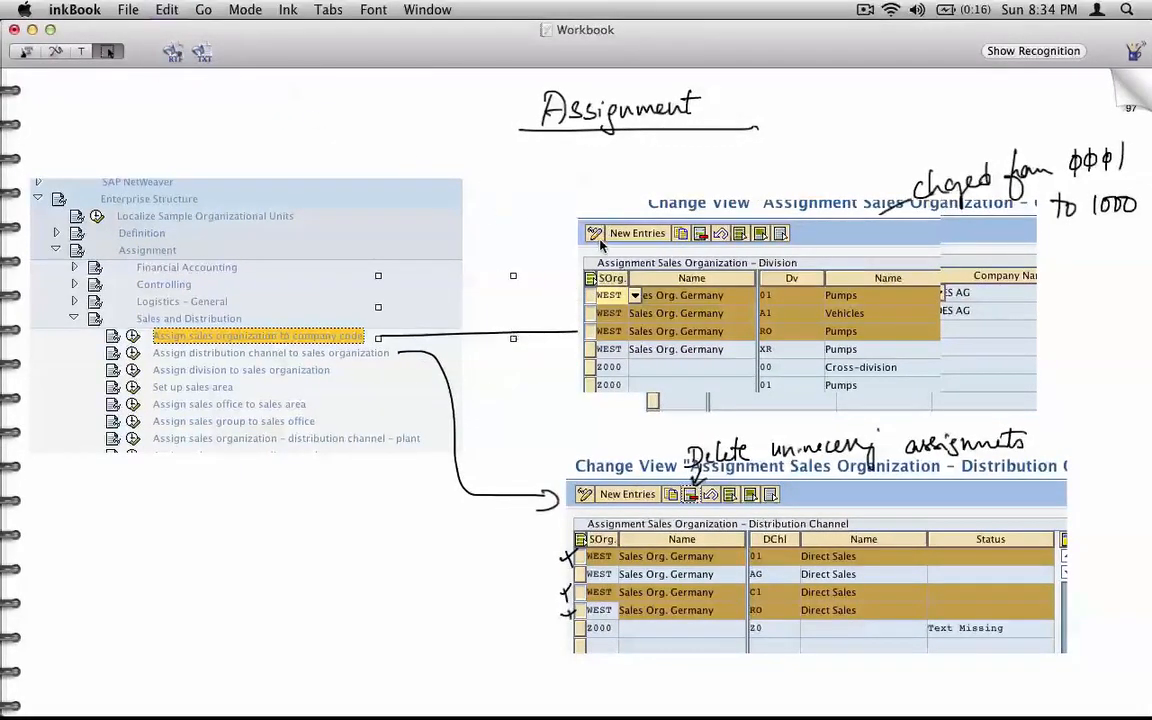
pyautogui.moveTo(600, 245); pyautogui.dragTo(127, 534)
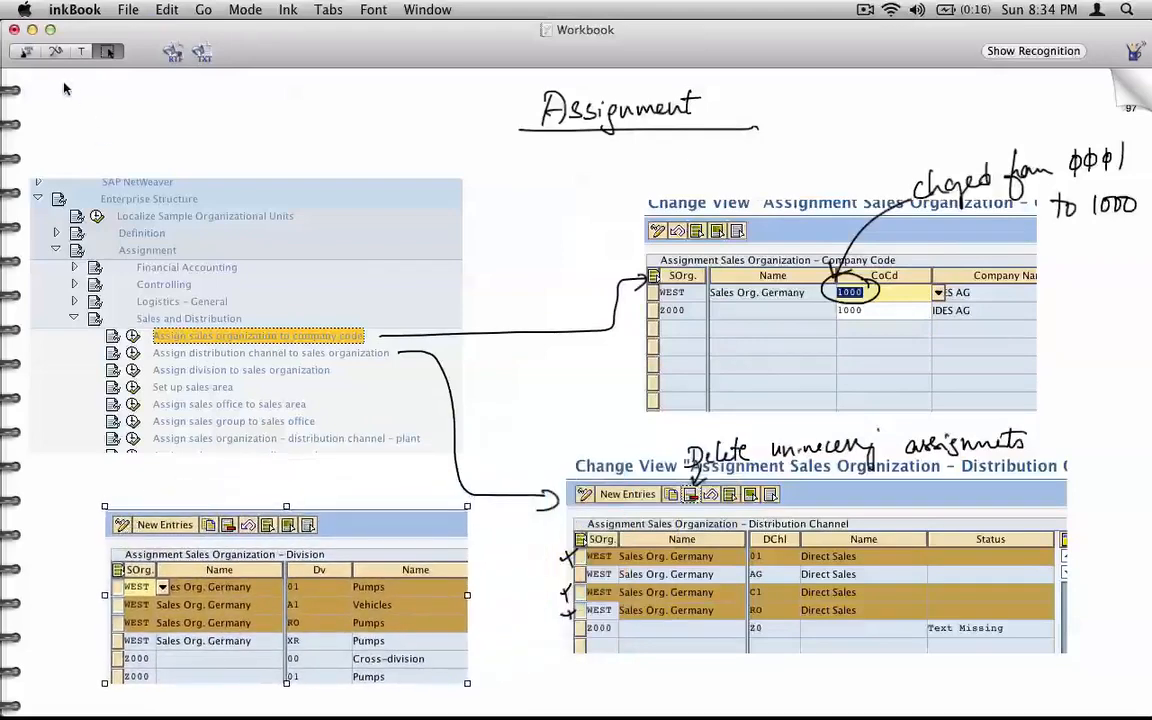
# Step: Draw an arrow from "Assign division to sales organization" to the division table and mark its three highlighted rows and delete icon
pyautogui.click(55, 51)
pyautogui.moveTo(333, 370)
pyautogui.mouseDown()
pyautogui.moveTo(352, 370)
pyautogui.moveTo(366, 405)
pyautogui.moveTo(345, 500)
pyautogui.moveTo(358, 497)
pyautogui.mouseUp()
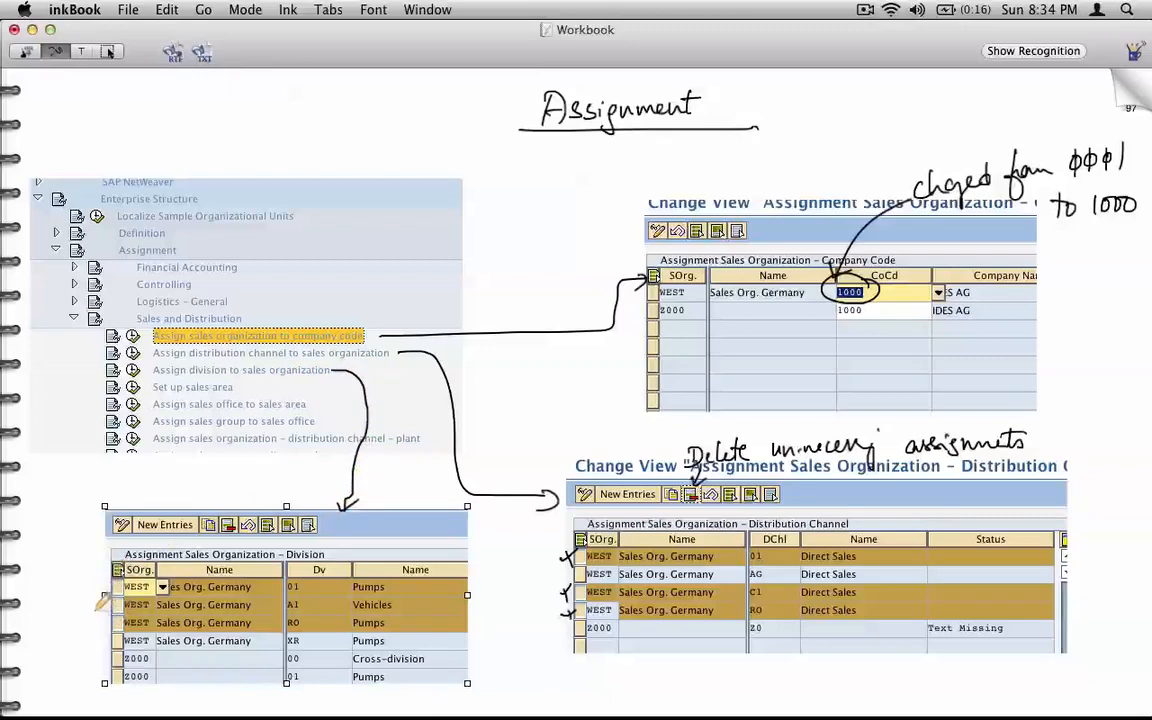
pyautogui.moveTo(96, 610)
pyautogui.mouseDown()
pyautogui.moveTo(109, 613)
pyautogui.moveTo(107, 595)
pyautogui.mouseUp()
pyautogui.moveTo(104, 587); pyautogui.dragTo(98, 637)
pyautogui.moveTo(230, 502); pyautogui.dragTo(237, 511)
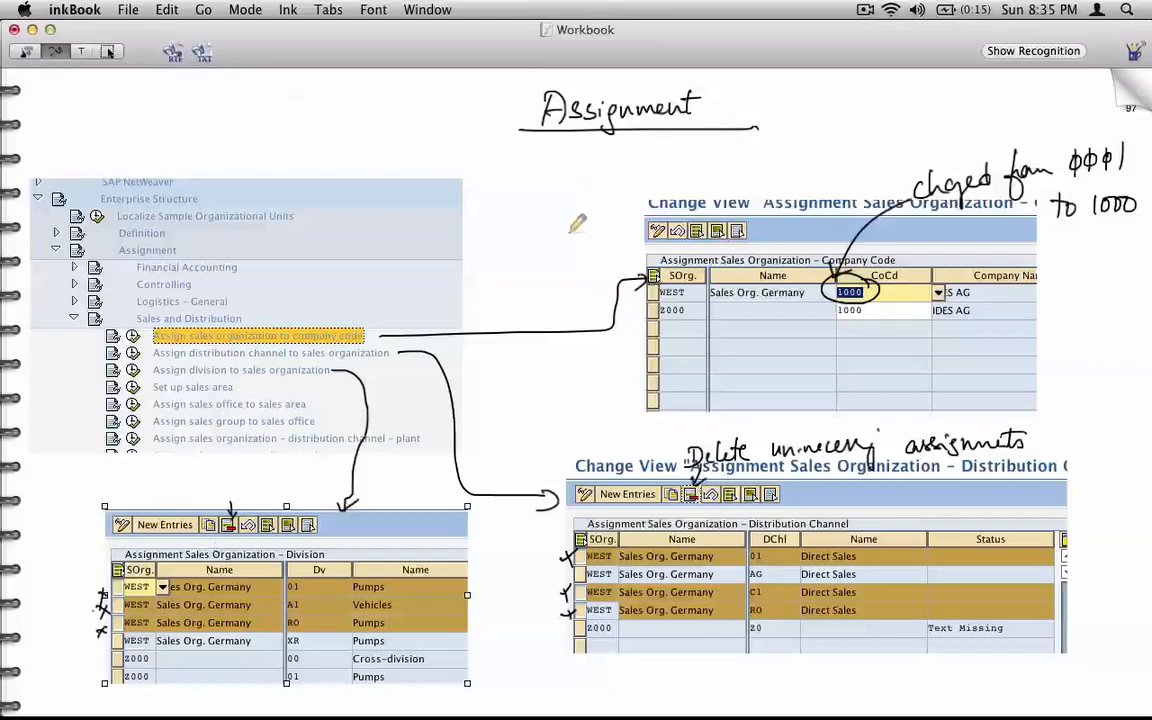
# Step: Copy the Enterprise Structure tree picture to the upper left area of the next blank page
pyautogui.click(109, 51)
pyautogui.click(302, 279)
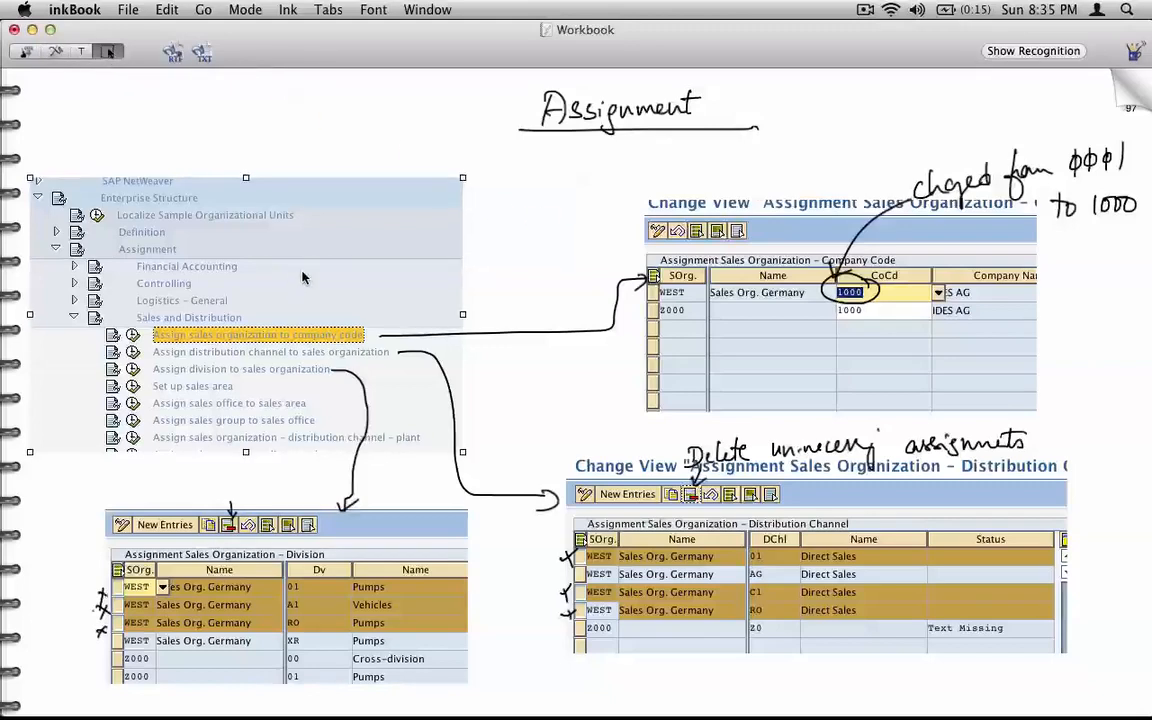
pyautogui.press('super+c')
pyautogui.click(1130, 97)
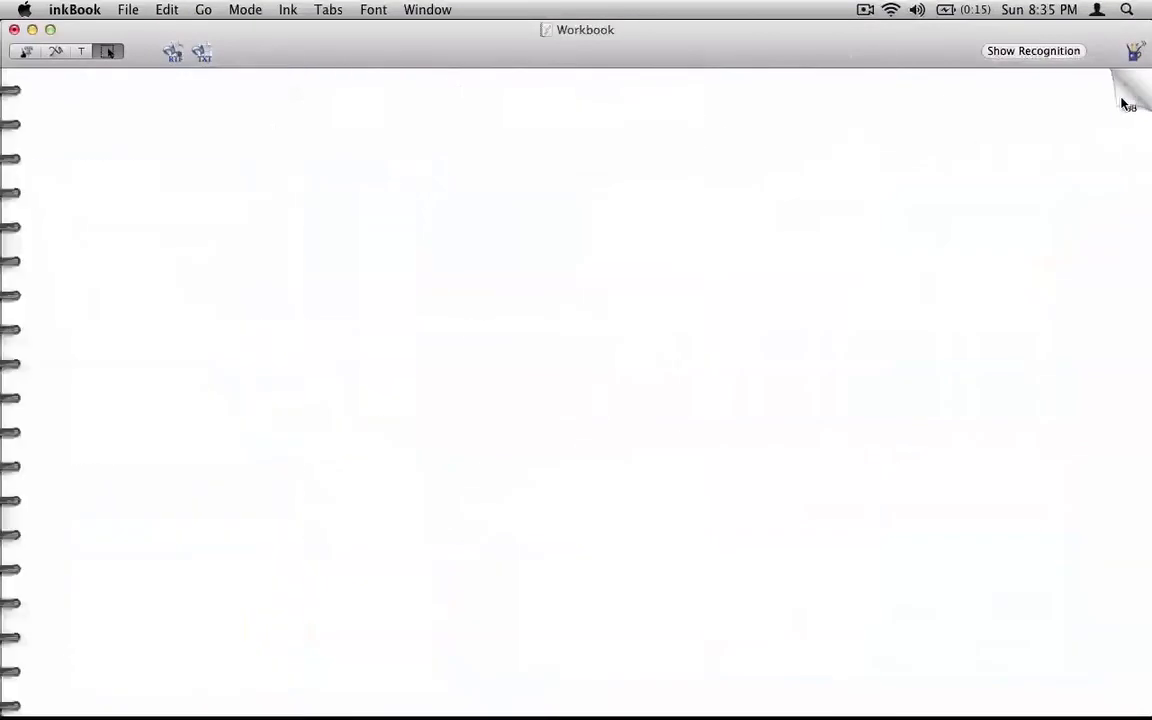
pyautogui.press('super+v')
pyautogui.moveTo(695, 342); pyautogui.dragTo(375, 248)
# Step: Draw check marks beside the sales organization, distribution channel and division assignment entries in the copied tree
pyautogui.click(55, 51)
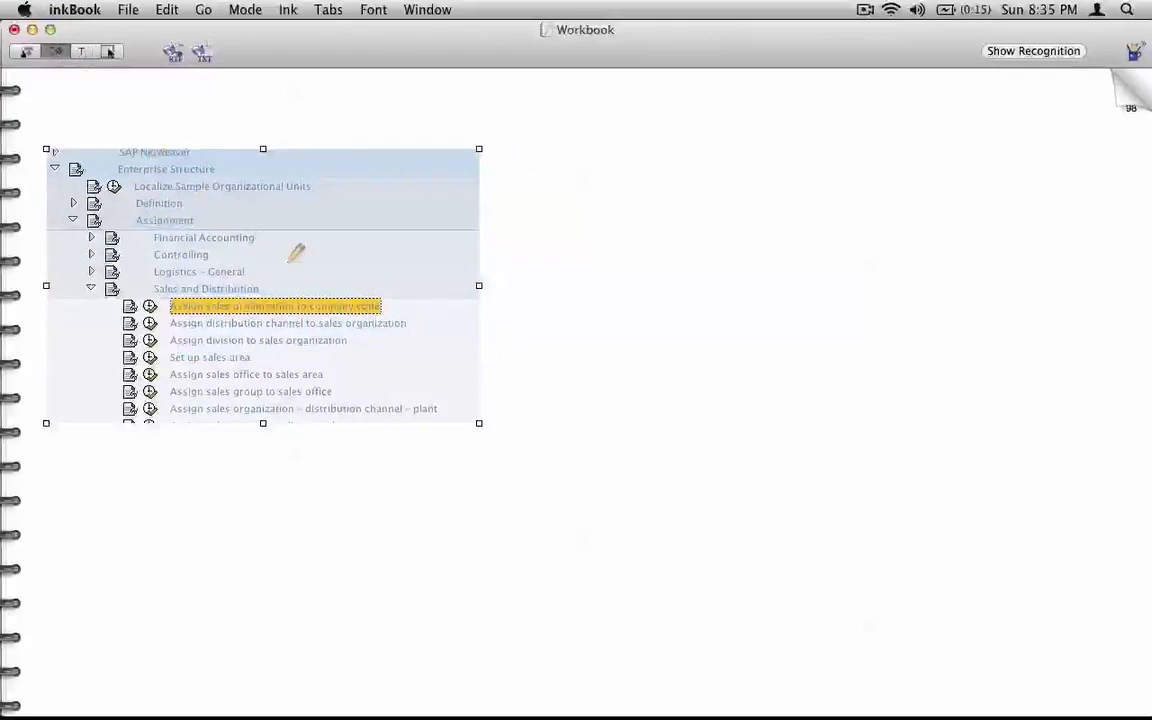
pyautogui.moveTo(390, 297)
pyautogui.mouseDown()
pyautogui.moveTo(414, 287)
pyautogui.moveTo(436, 308)
pyautogui.mouseUp()
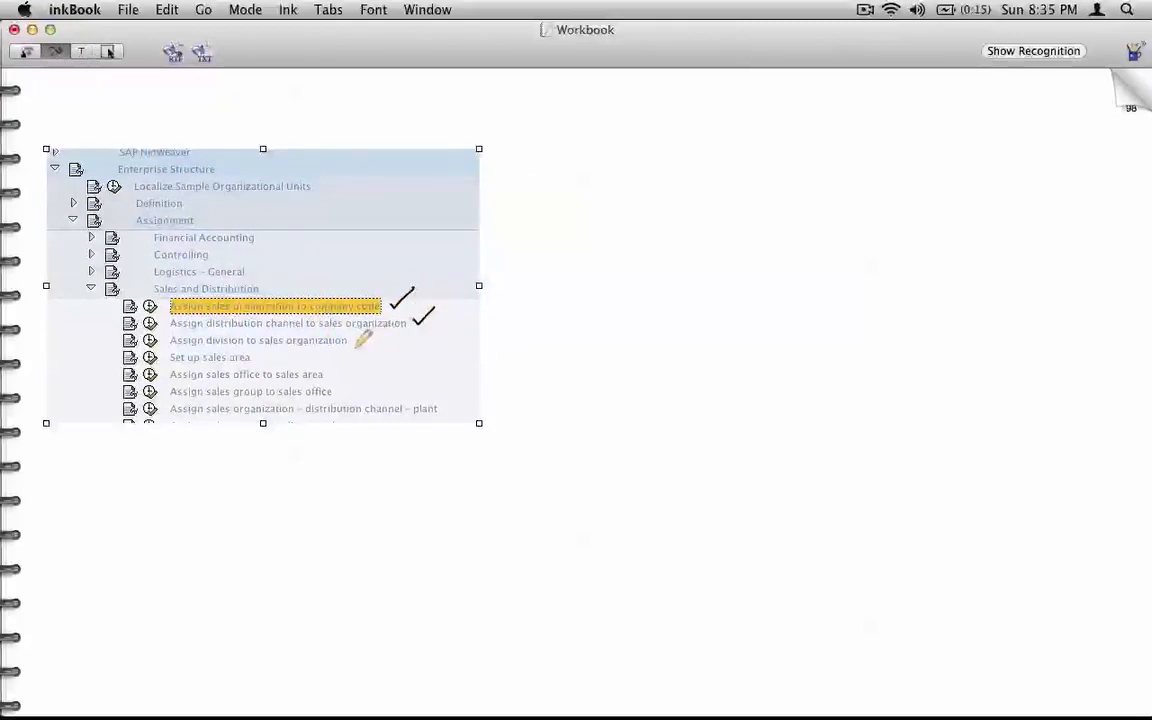
pyautogui.moveTo(356, 337); pyautogui.dragTo(390, 322)
# Step: Switch back to SAP GUI, delete the selected WEST division rows 01, A1 and RO, and save
pyautogui.press('super+Tab')
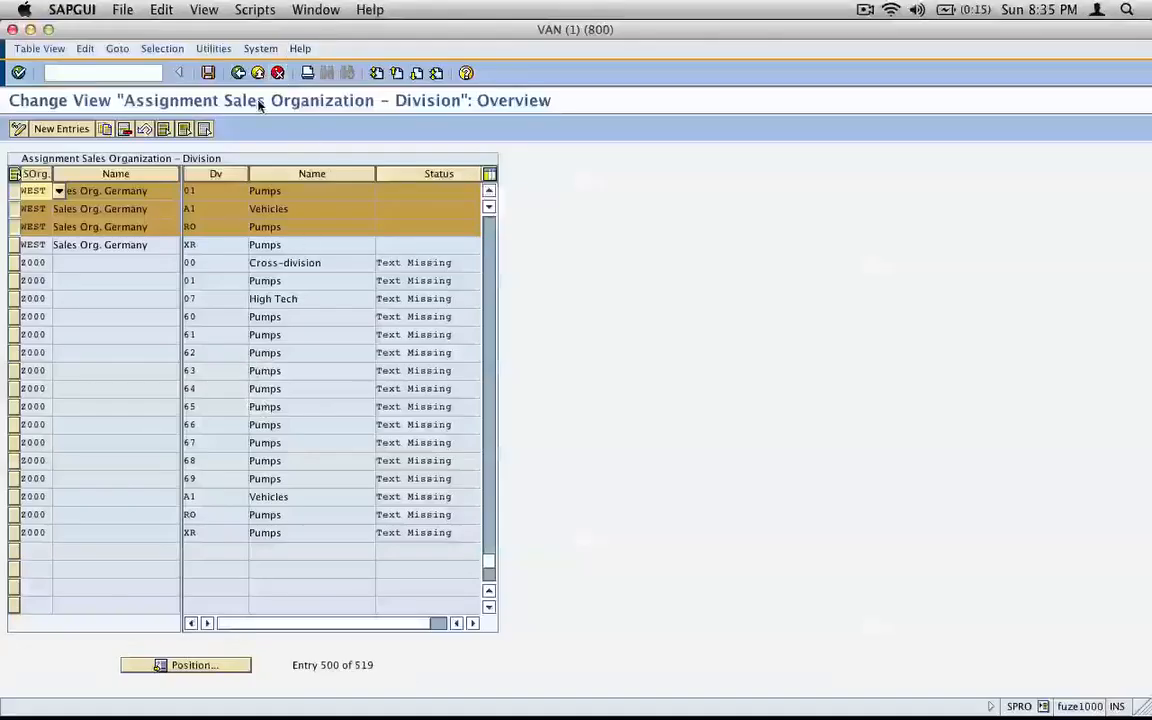
pyautogui.click(144, 129)
pyautogui.click(208, 72)
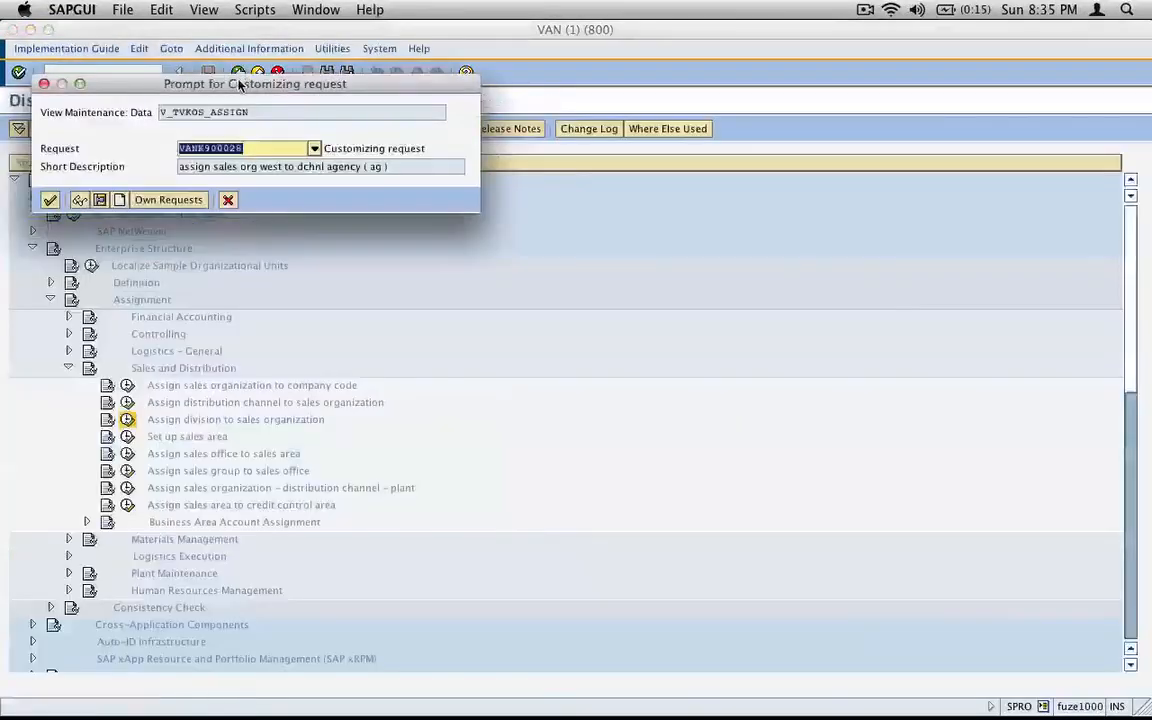
# Step: Create a new customizing request with a short description starting "assign west sales org to division" and save the deletion under it
pyautogui.click(119, 199)
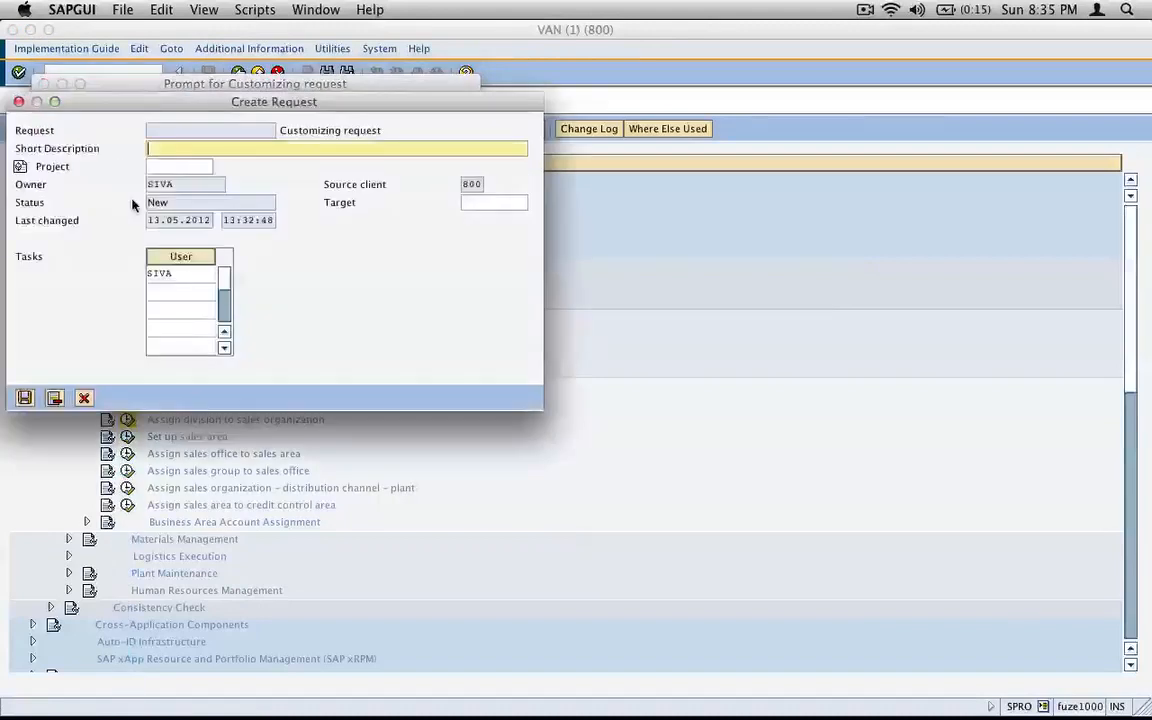
pyautogui.write('ass')
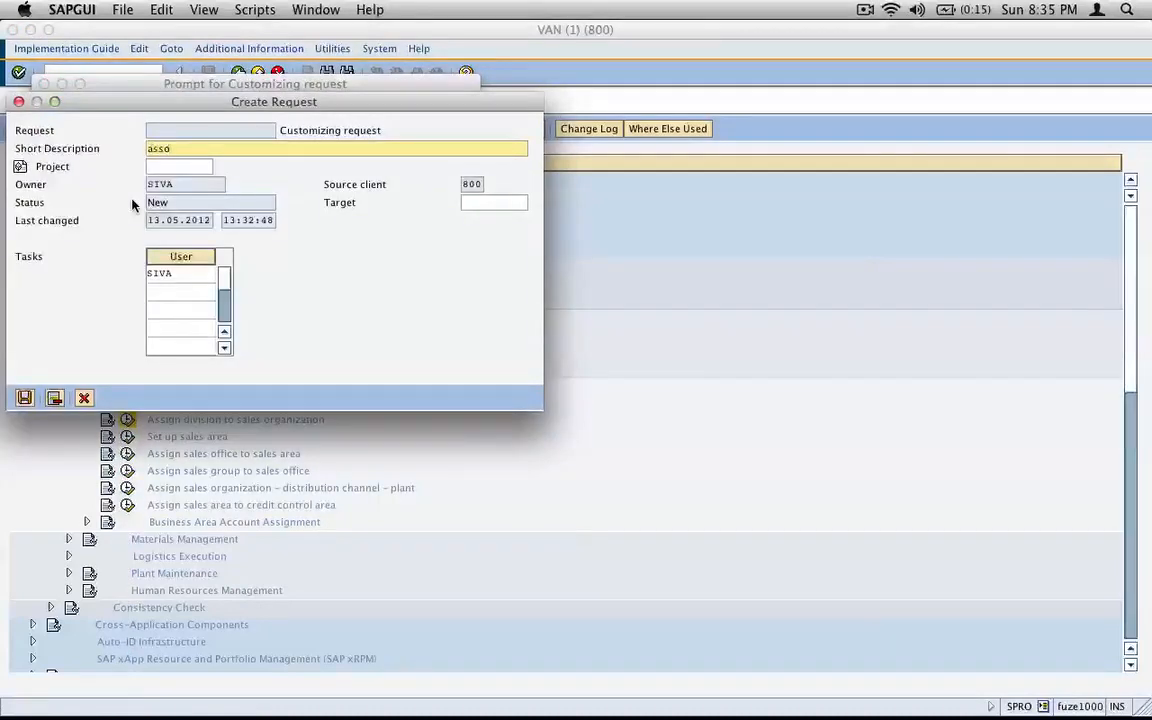
pyautogui.write('ign we')
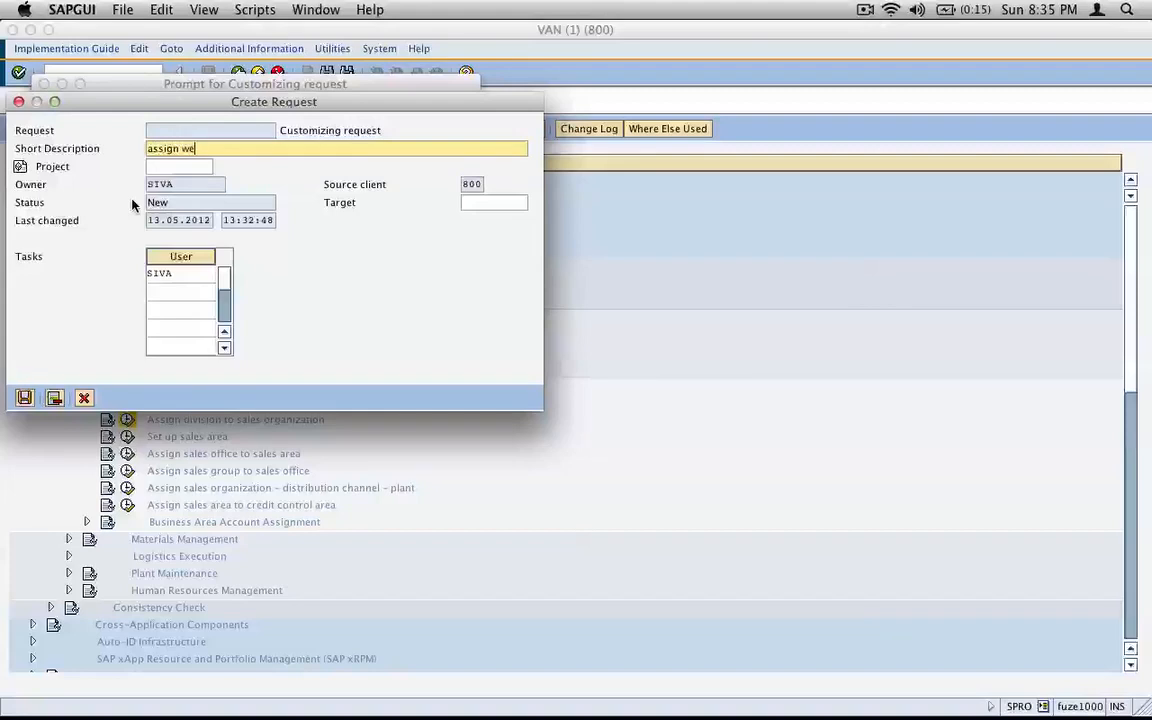
pyautogui.write('st sales org to division c')
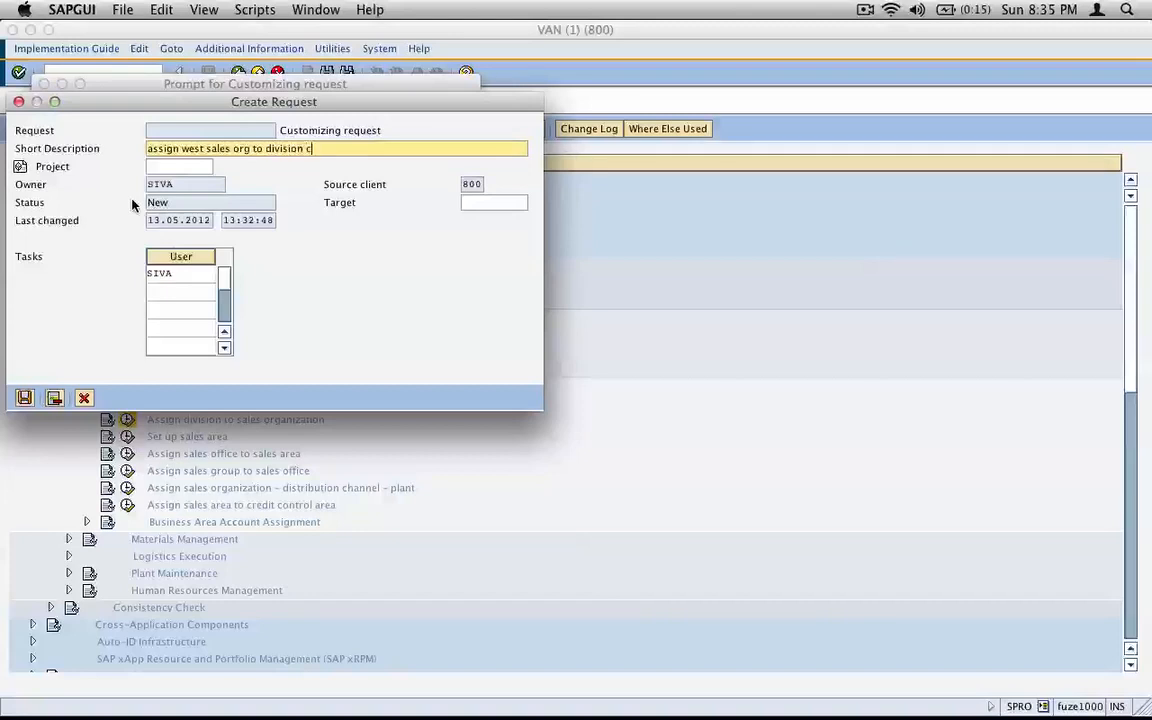
pyautogui.press('BackSpace')
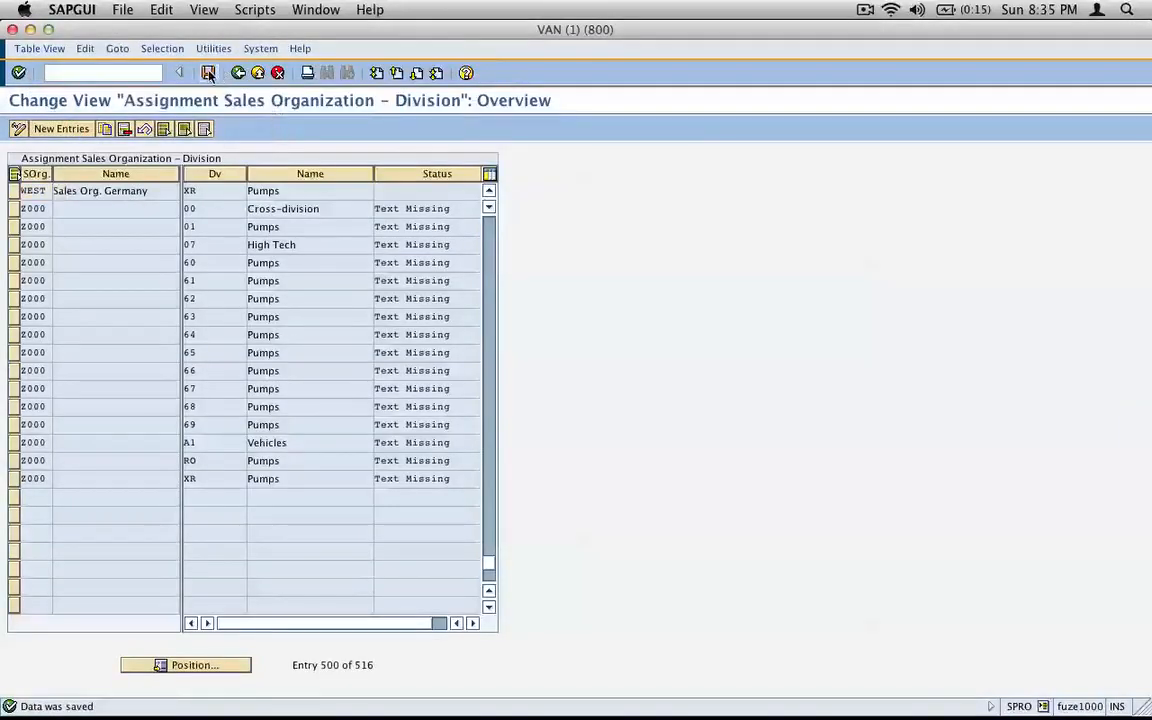
pyautogui.click(209, 74)
# Step: Return to the implementation guide and open the "Set up sales area" activity
pyautogui.click(238, 73)
pyautogui.click(190, 437)
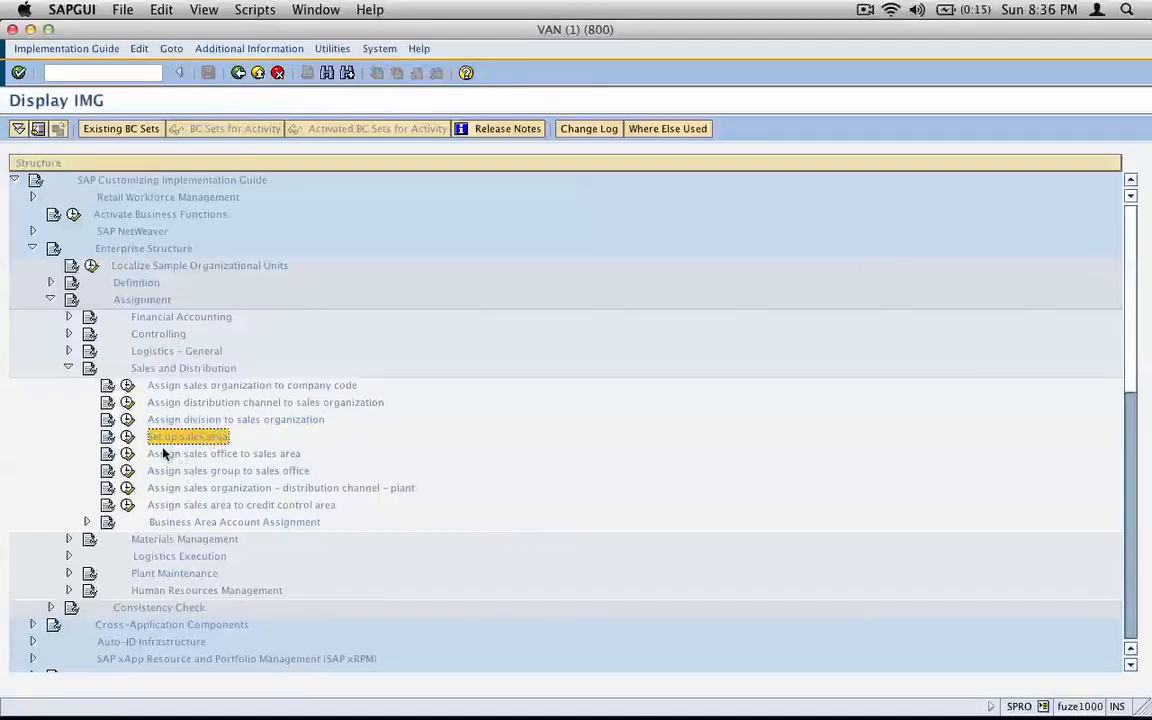
pyautogui.click(128, 438)
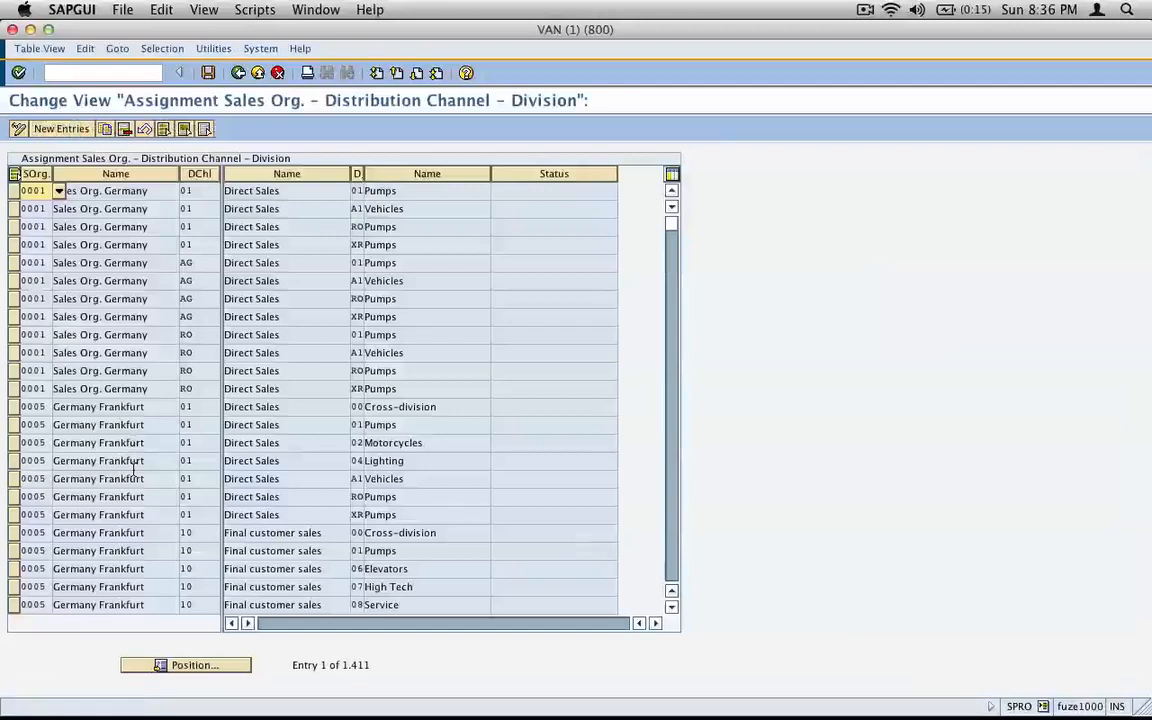
# Step: Position the table at sales organization west, distribution channel ag and division xr
pyautogui.click(200, 664)
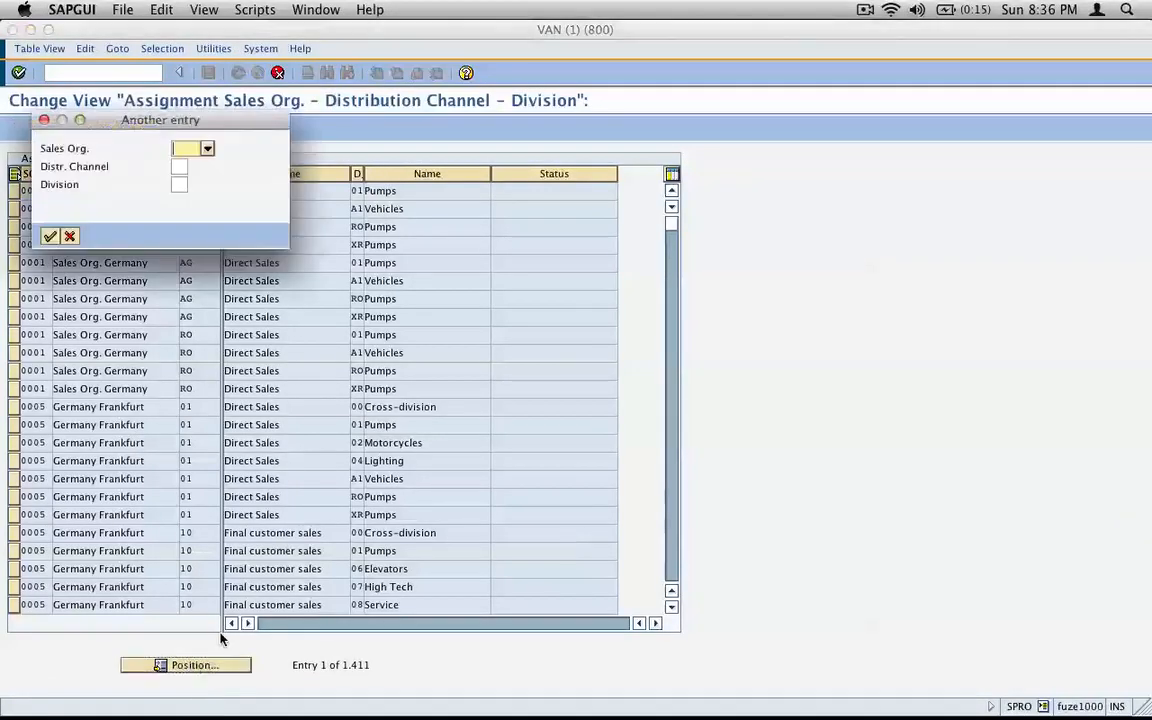
pyautogui.write('we')
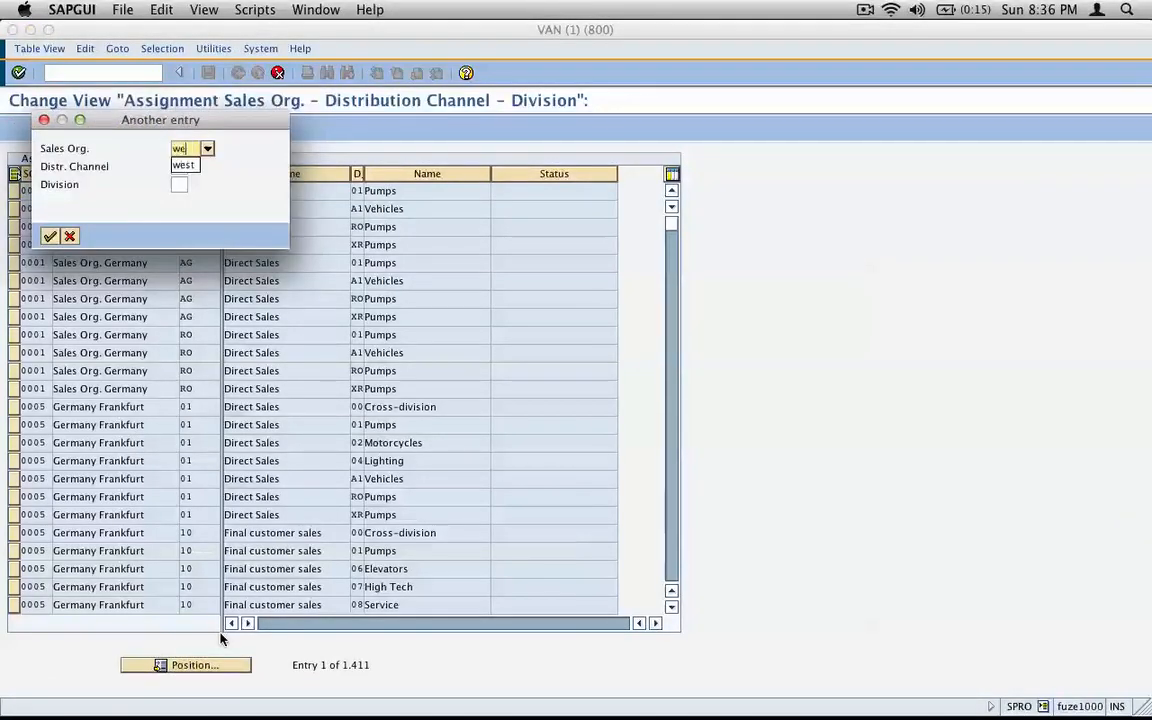
pyautogui.write('st')
pyautogui.press('Tab')
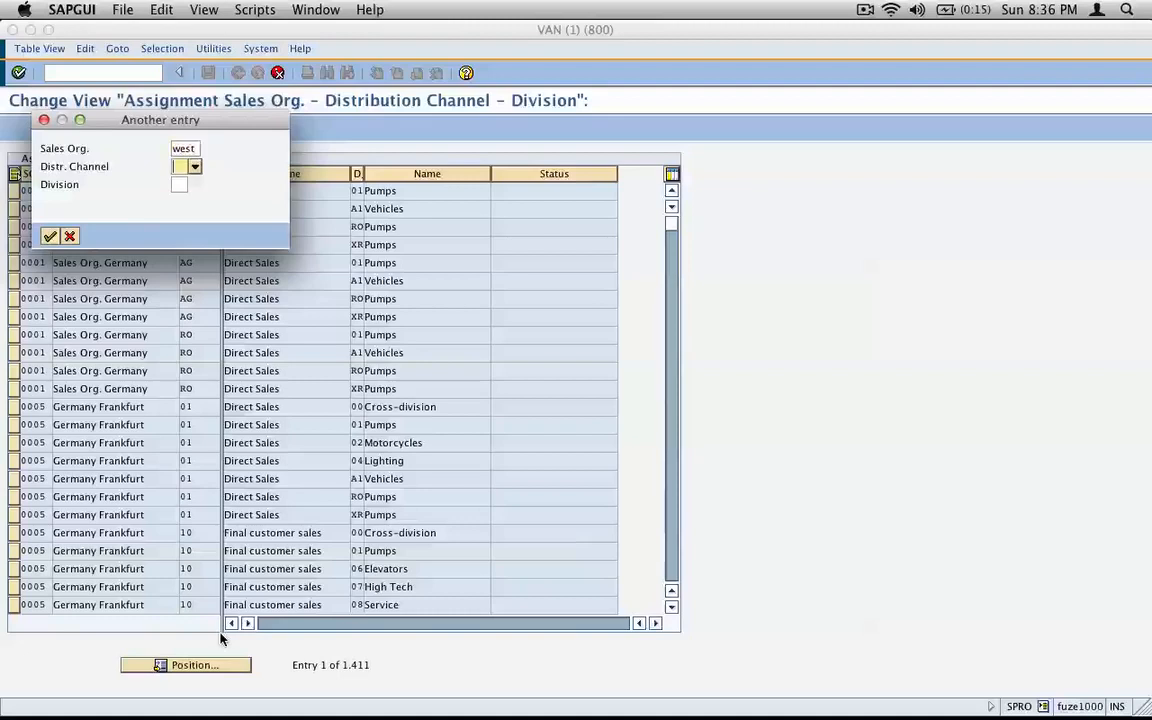
pyautogui.write('ag')
pyautogui.press('Tab')
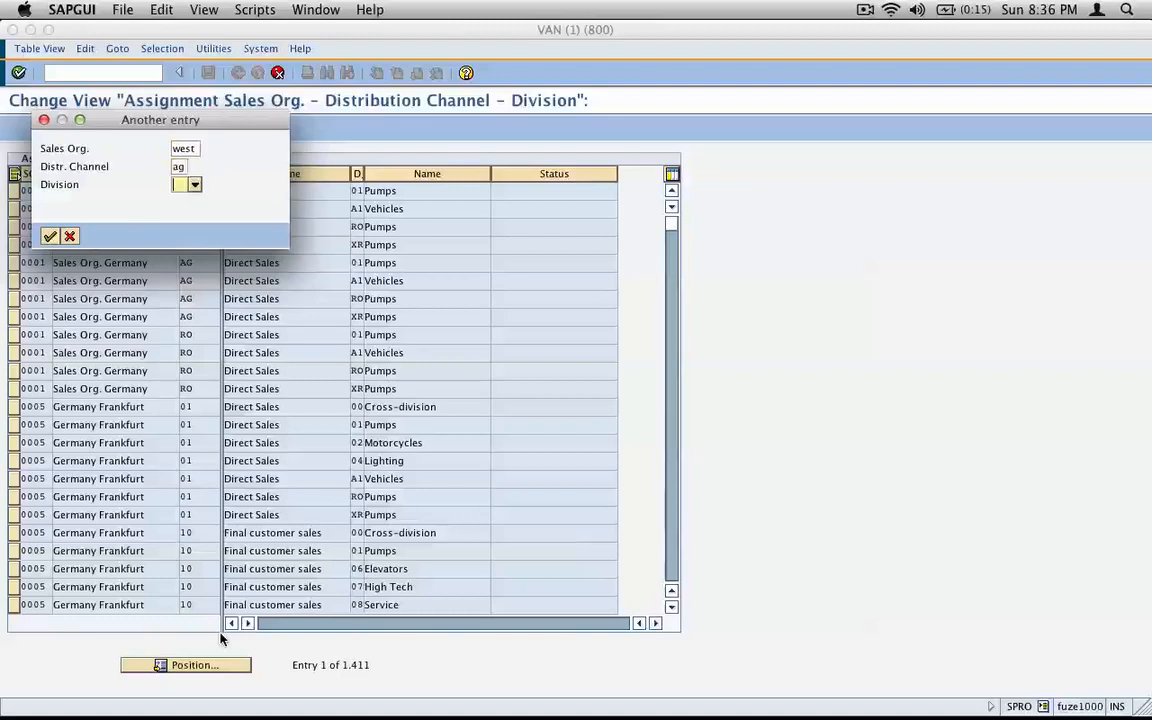
pyautogui.write('xr')
pyautogui.press('Return')
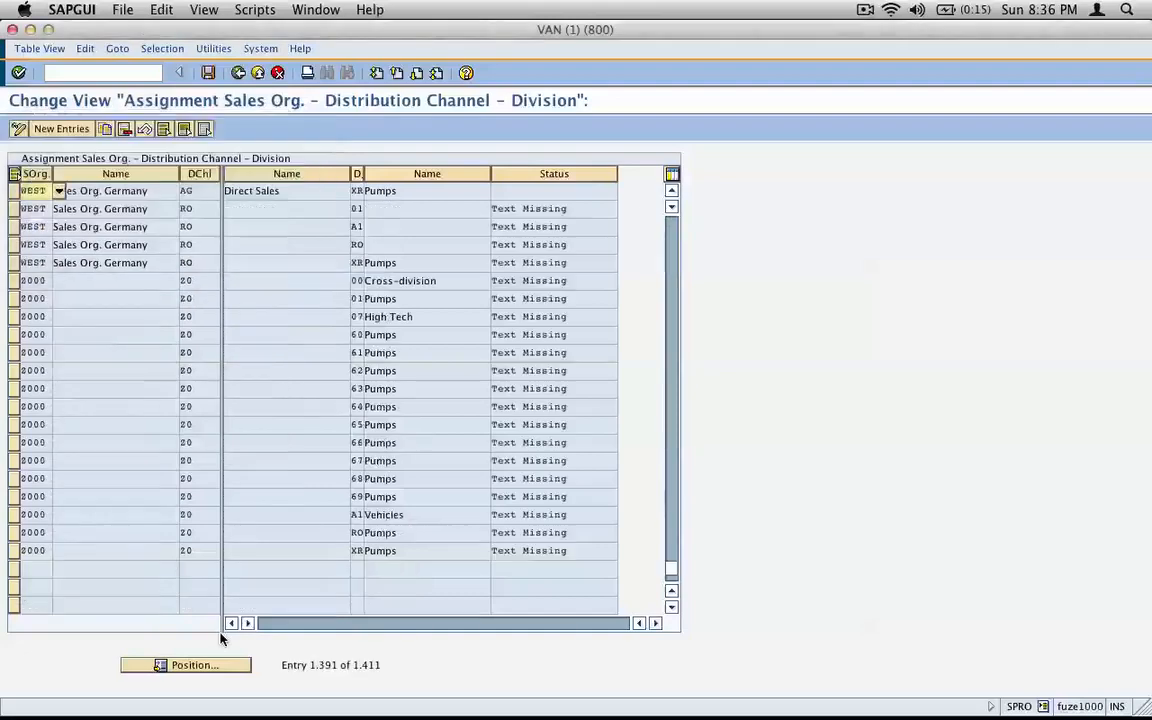
# Step: Select all WEST combinations for channels 01, AG and RO except distribution channel AG with division XR
pyautogui.click(673, 191)
pyautogui.click(673, 191)
pyautogui.click(673, 191)
pyautogui.click(673, 191)
pyautogui.click(673, 191)
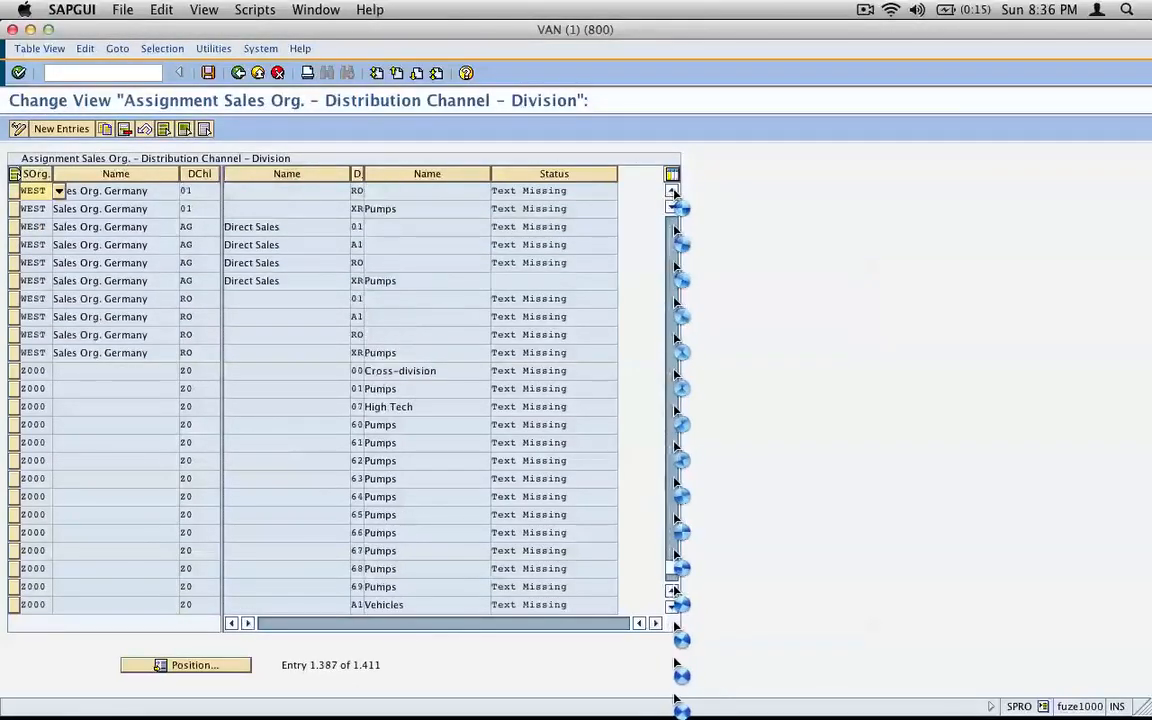
pyautogui.click(673, 191)
pyautogui.click(673, 191)
pyautogui.click(673, 191)
pyautogui.click(673, 191)
pyautogui.click(673, 191)
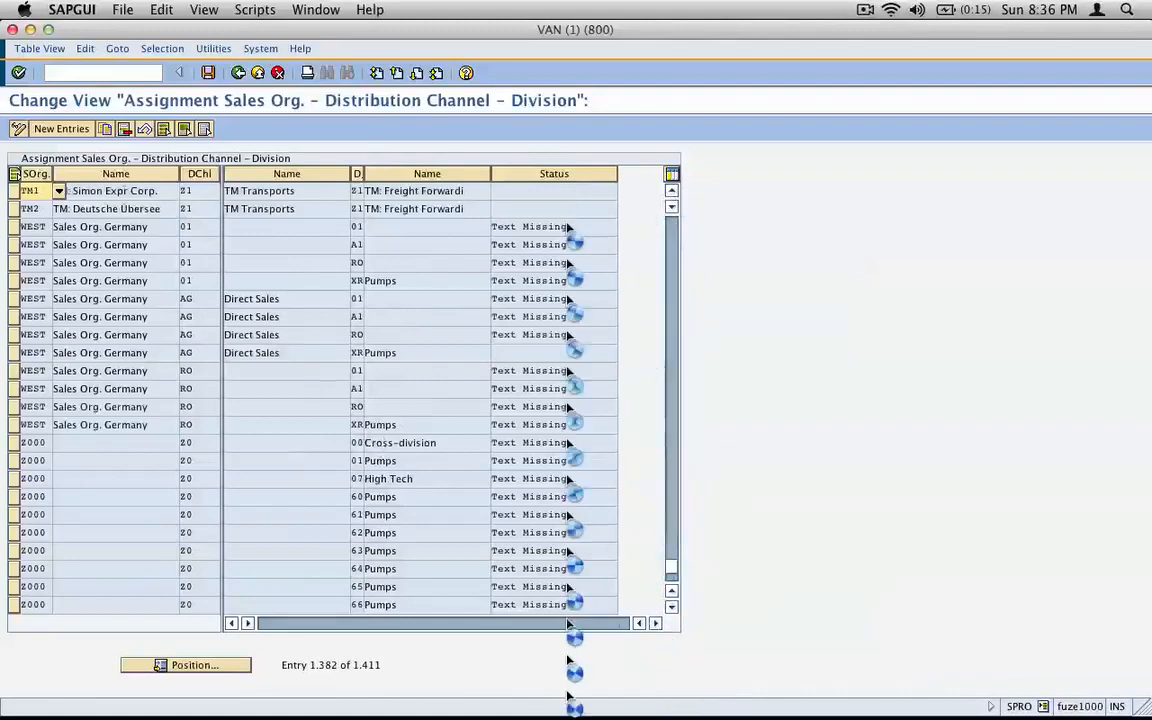
pyautogui.click(13, 244)
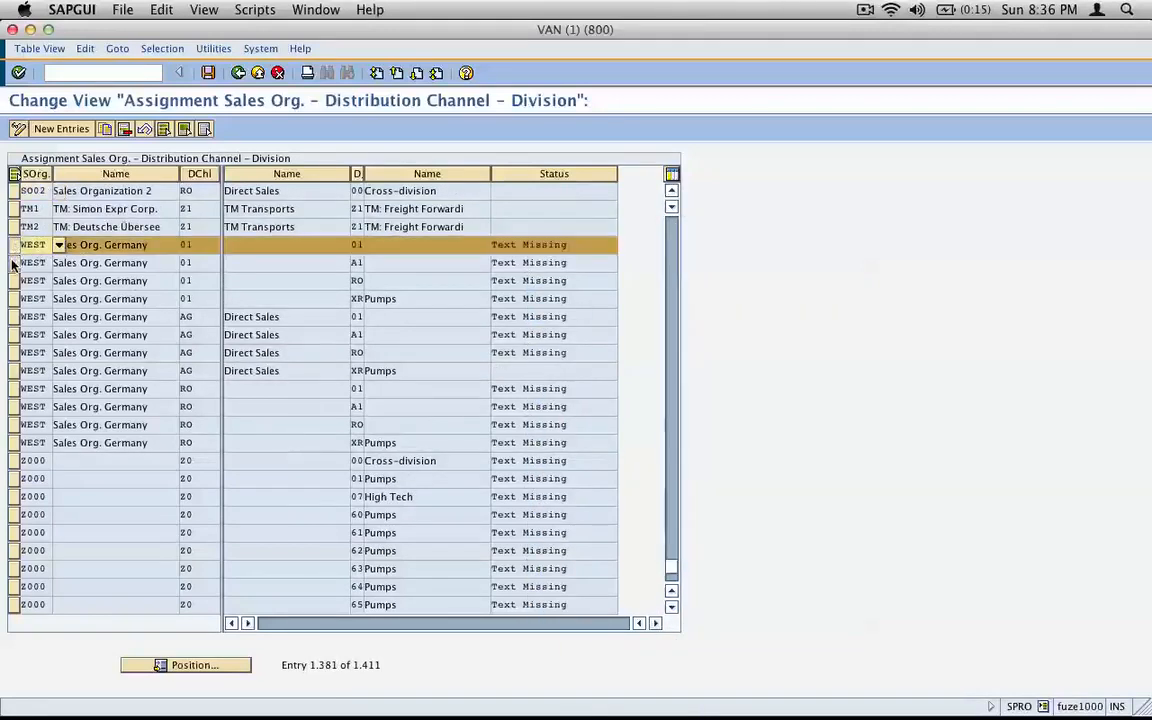
pyautogui.click(13, 262)
pyautogui.click(14, 280)
pyautogui.click(16, 298)
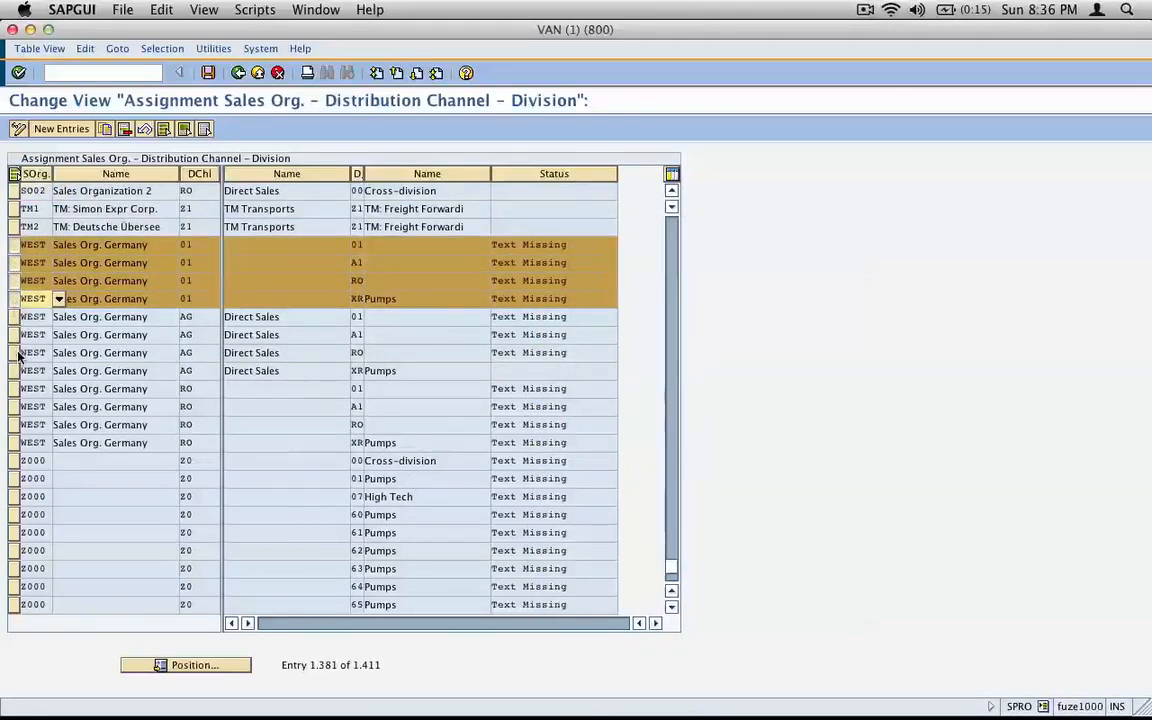
pyautogui.click(13, 316)
pyautogui.click(13, 334)
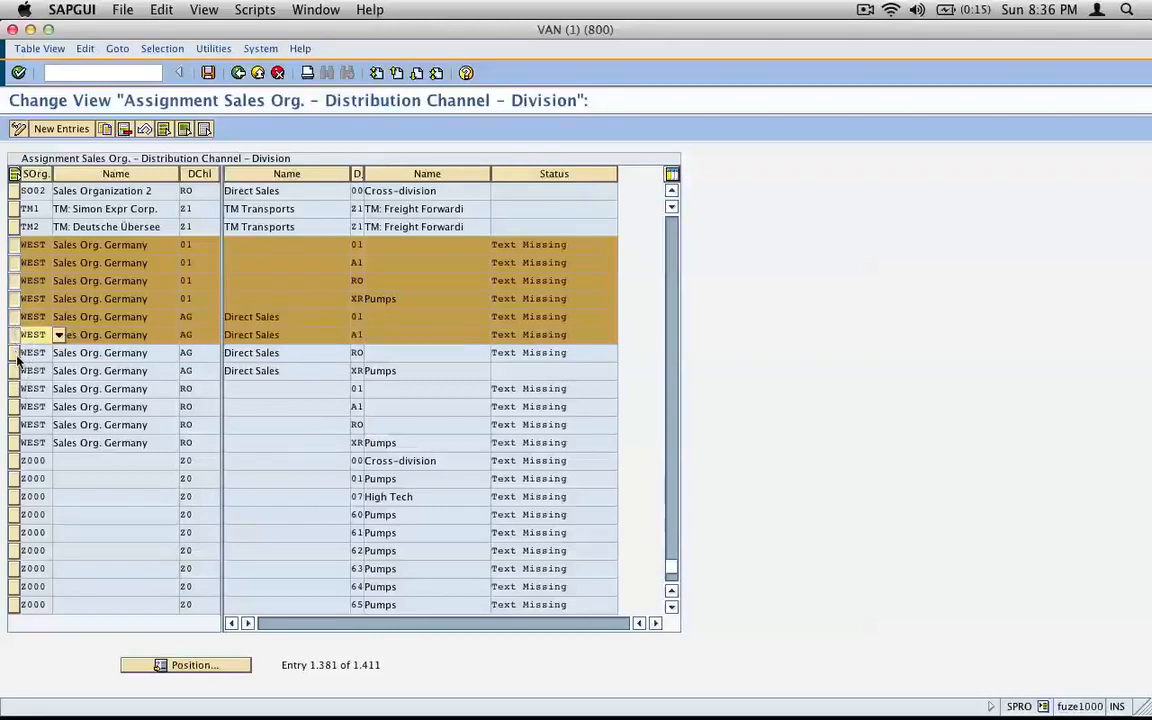
pyautogui.click(13, 352)
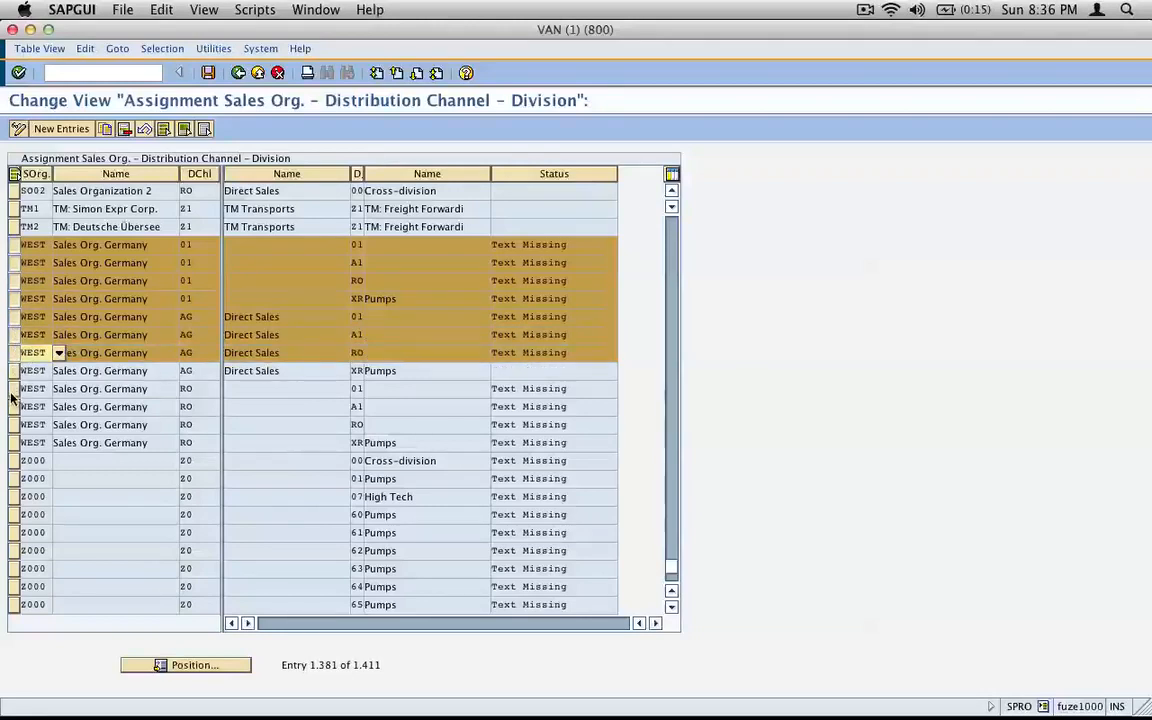
pyautogui.click(13, 388)
pyautogui.click(13, 406)
pyautogui.click(13, 424)
pyautogui.click(13, 442)
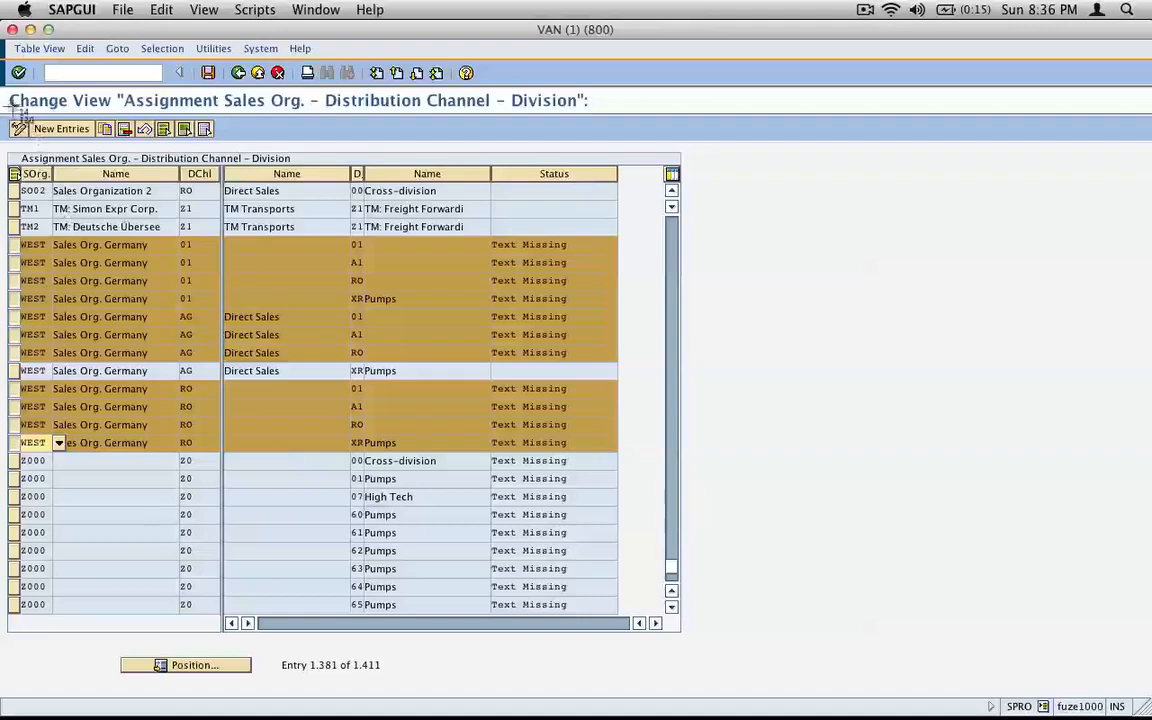
# Step: Capture the table with its selected rows and place the image beside the implementation guide picture in the inkBook workbook
pyautogui.moveTo(4, 92); pyautogui.dragTo(645, 489)
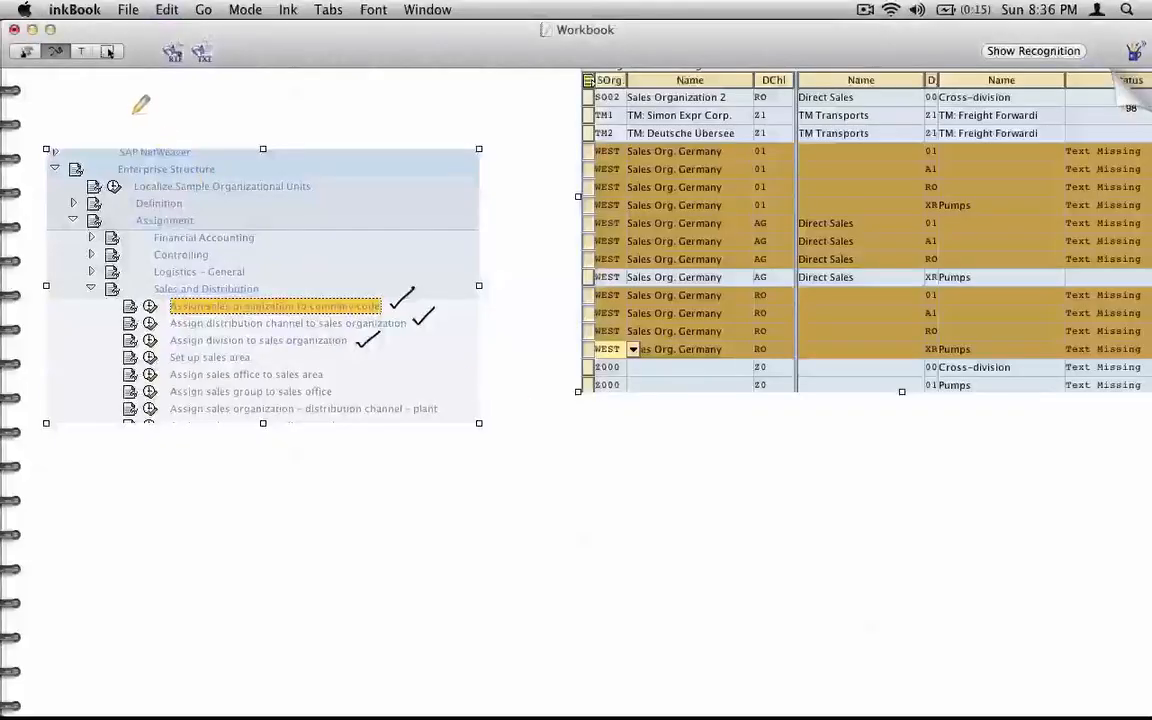
pyautogui.click(108, 52)
pyautogui.moveTo(830, 311)
pyautogui.mouseDown()
pyautogui.moveTo(794, 410)
pyautogui.moveTo(837, 304)
pyautogui.moveTo(837, 315)
pyautogui.mouseUp()
pyautogui.click(929, 471)
pyautogui.moveTo(924, 330); pyautogui.dragTo(849, 507)
# Step: Annotate by pen: an arrow from "Set up sales area" to the table, marks on the selected rows, an arrow at the delete icon; turn to a new page
pyautogui.click(55, 51)
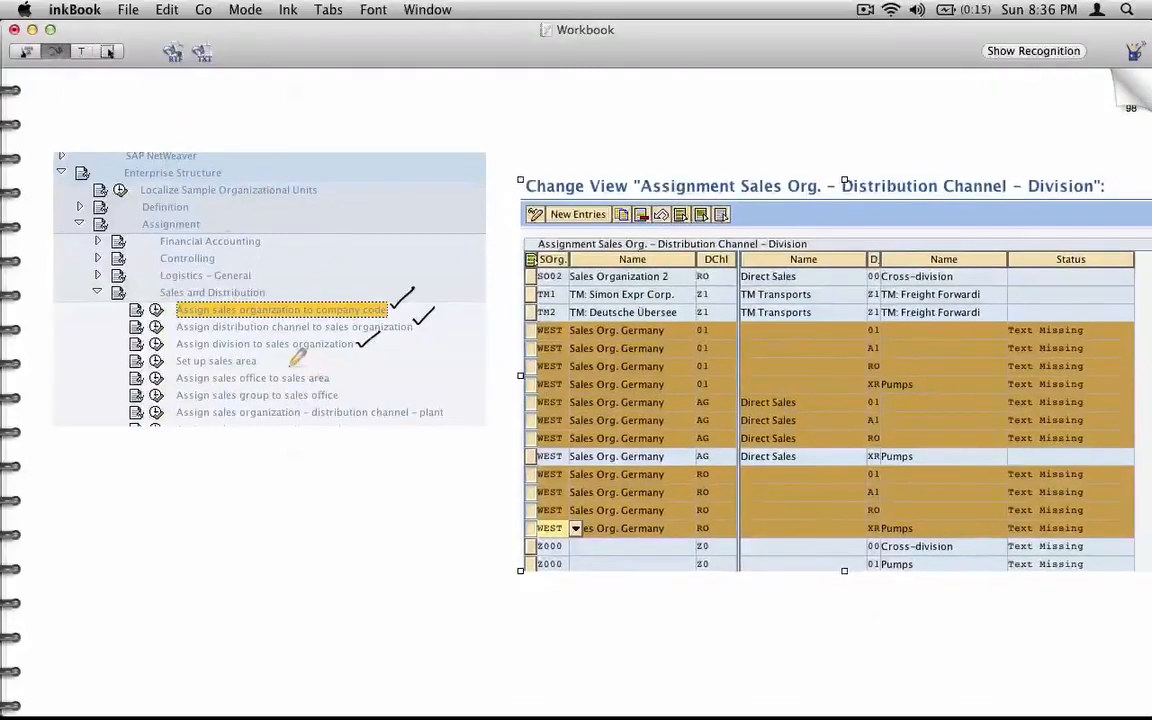
pyautogui.moveTo(273, 362)
pyautogui.mouseDown()
pyautogui.moveTo(476, 362)
pyautogui.moveTo(506, 351)
pyautogui.moveTo(498, 370)
pyautogui.mouseUp()
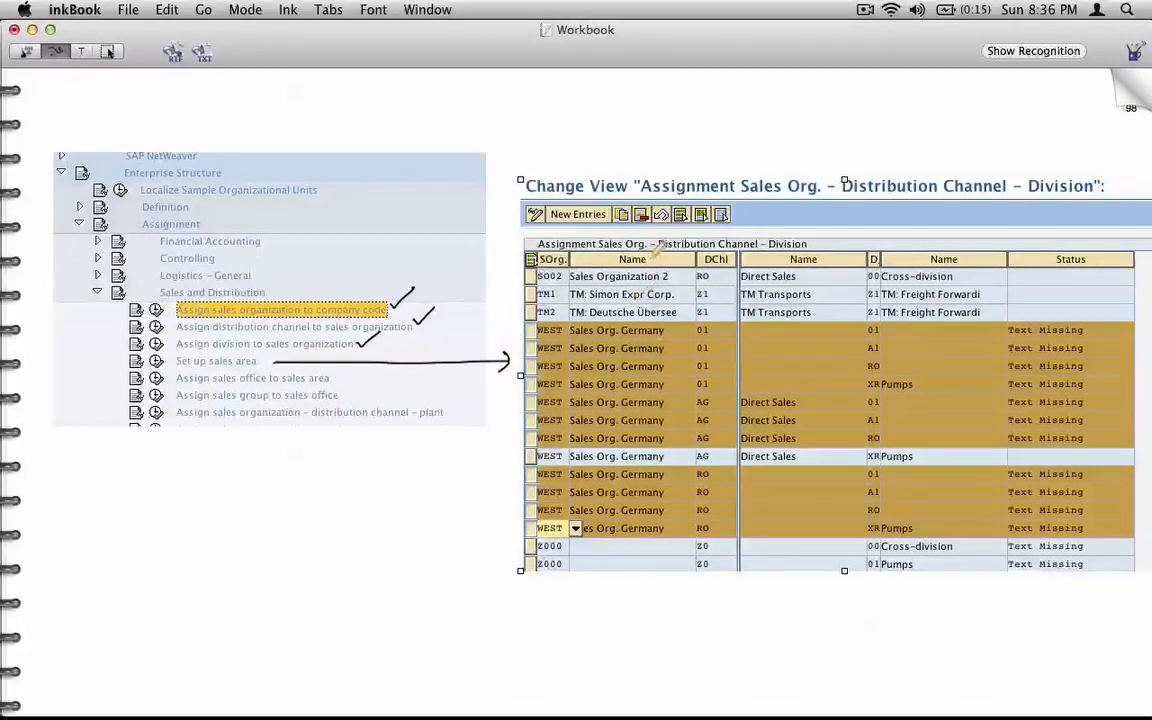
pyautogui.moveTo(540, 330)
pyautogui.mouseDown()
pyautogui.moveTo(531, 364)
pyautogui.moveTo(548, 372)
pyautogui.moveTo(533, 388)
pyautogui.moveTo(532, 422)
pyautogui.moveTo(545, 480)
pyautogui.moveTo(532, 488)
pyautogui.moveTo(538, 528)
pyautogui.moveTo(526, 533)
pyautogui.mouseUp()
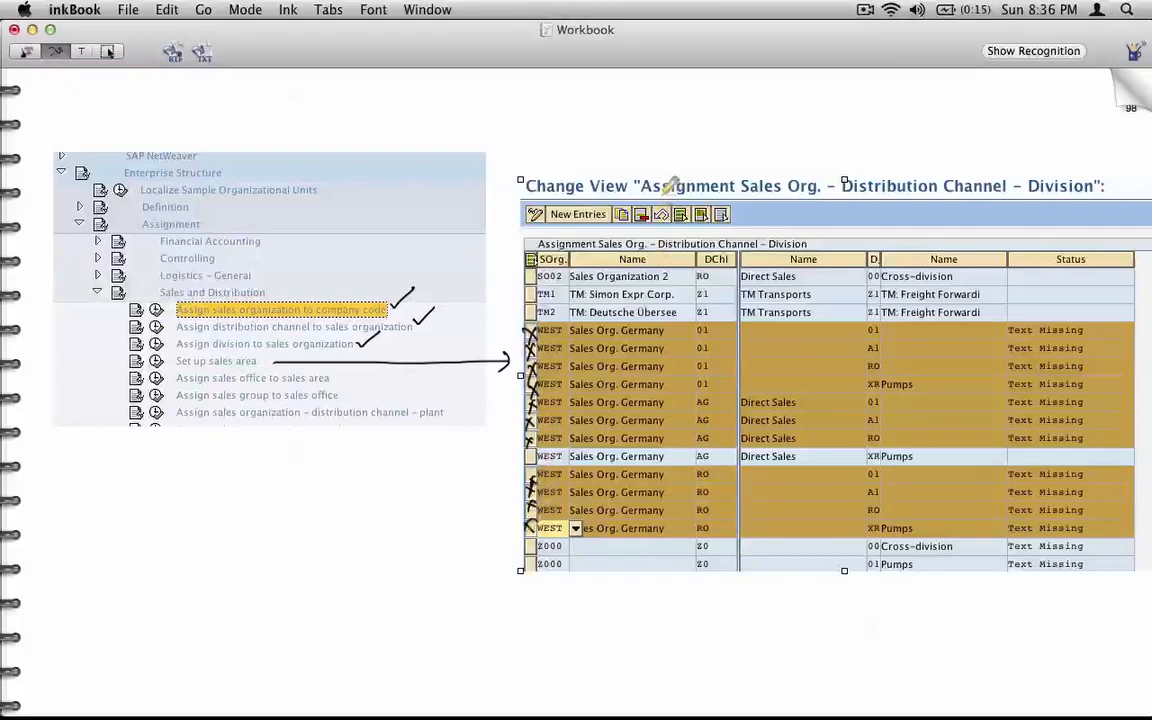
pyautogui.moveTo(653, 176)
pyautogui.mouseDown()
pyautogui.moveTo(646, 210)
pyautogui.moveTo(660, 200)
pyautogui.mouseUp()
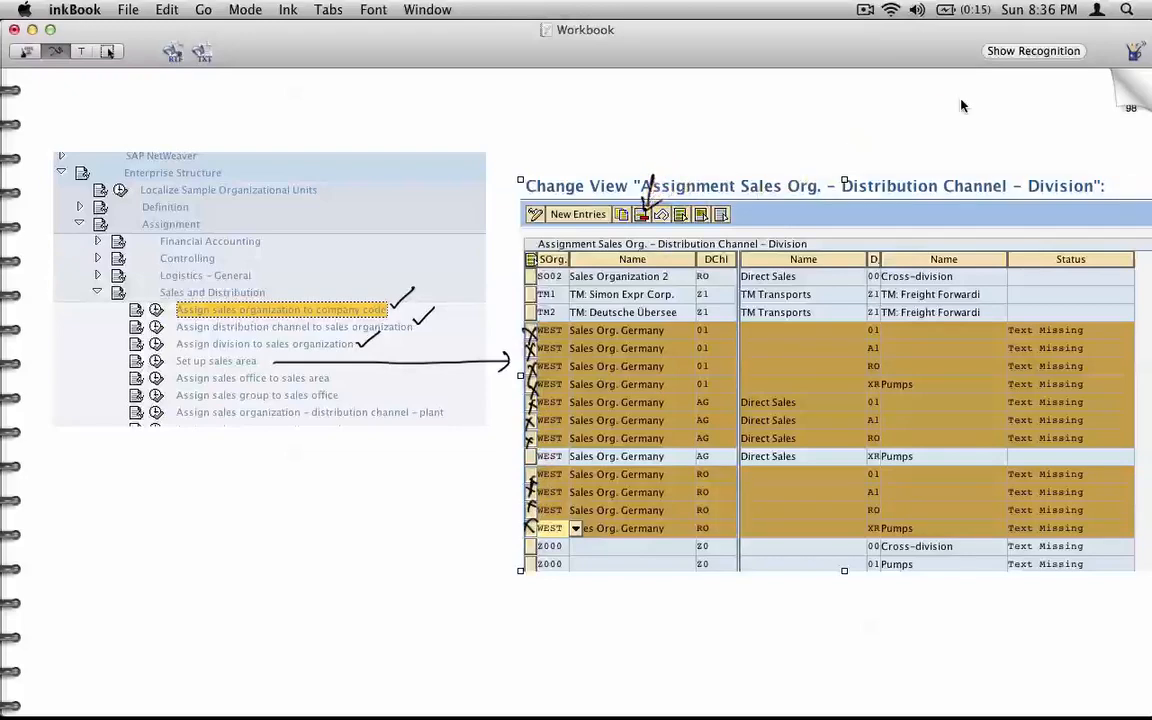
pyautogui.click(1130, 100)
# Step: Switch back to SAP GUI, delete the selected WEST combinations, and save
pyautogui.press('super+Tab')
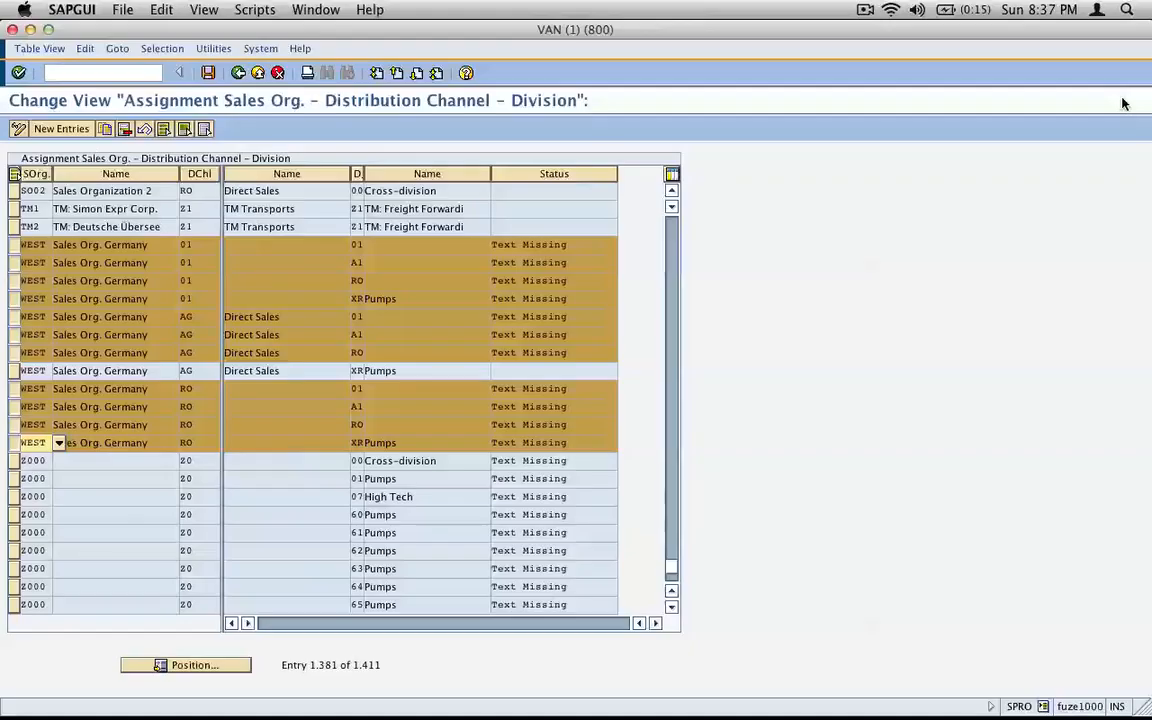
pyautogui.click(124, 129)
pyautogui.click(208, 72)
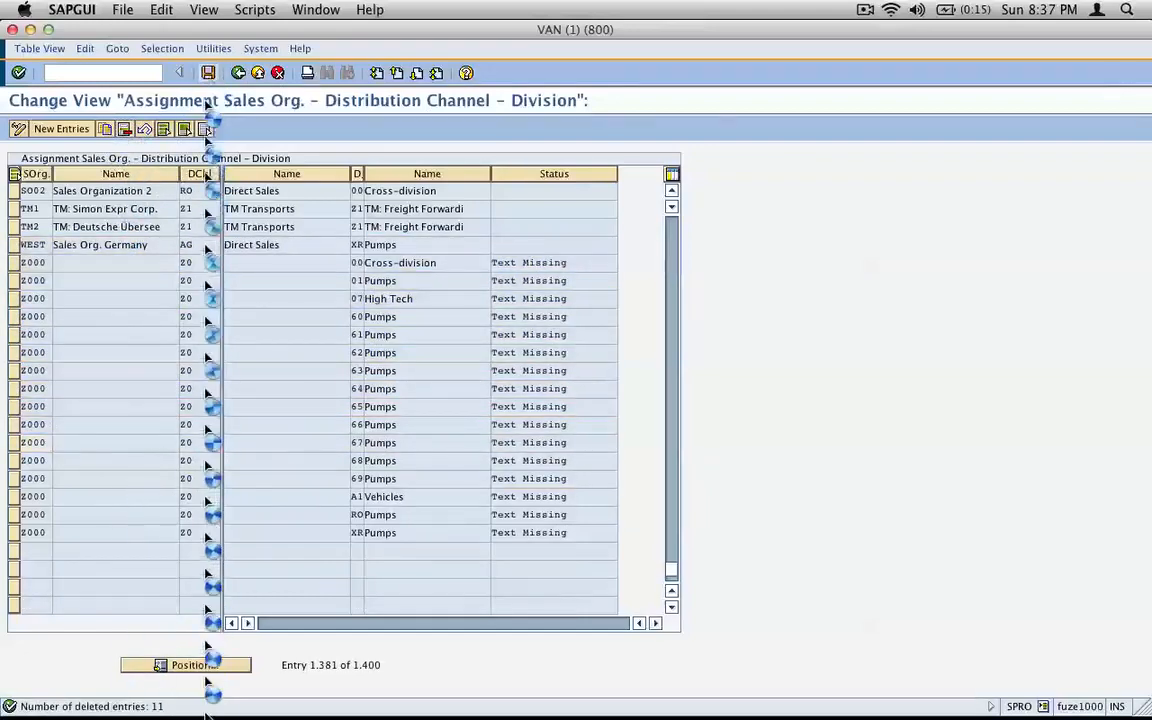
# Step: Create a new customizing request with the short description "create sales area west/ag/xr" and save the deletion under it
pyautogui.click(116, 195)
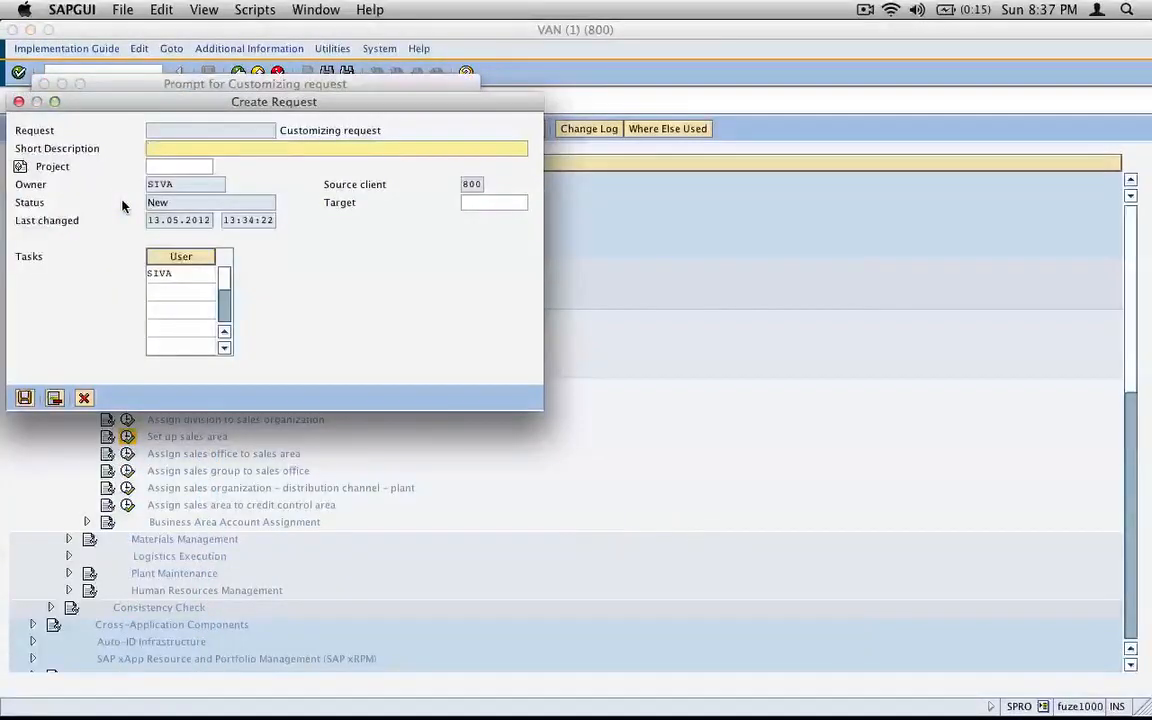
pyautogui.press('BackSpace')
pyautogui.press('BackSpace')
pyautogui.press('BackSpace')
pyautogui.write('reate sales area we')
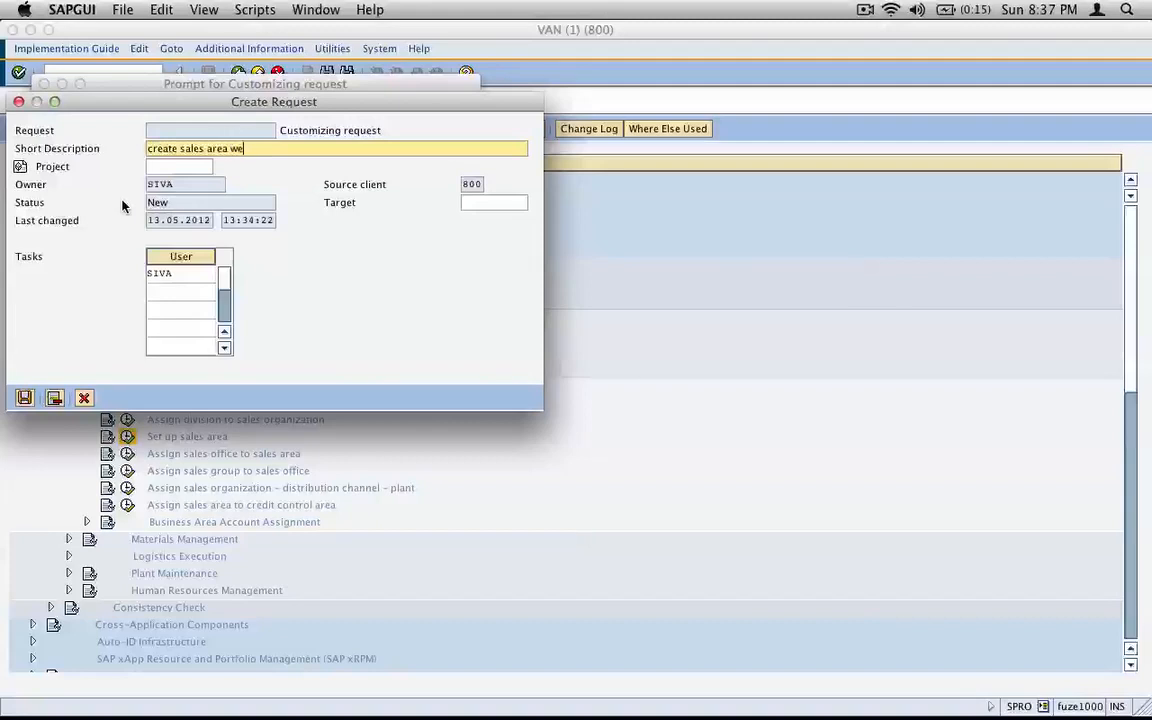
pyautogui.write('st/')
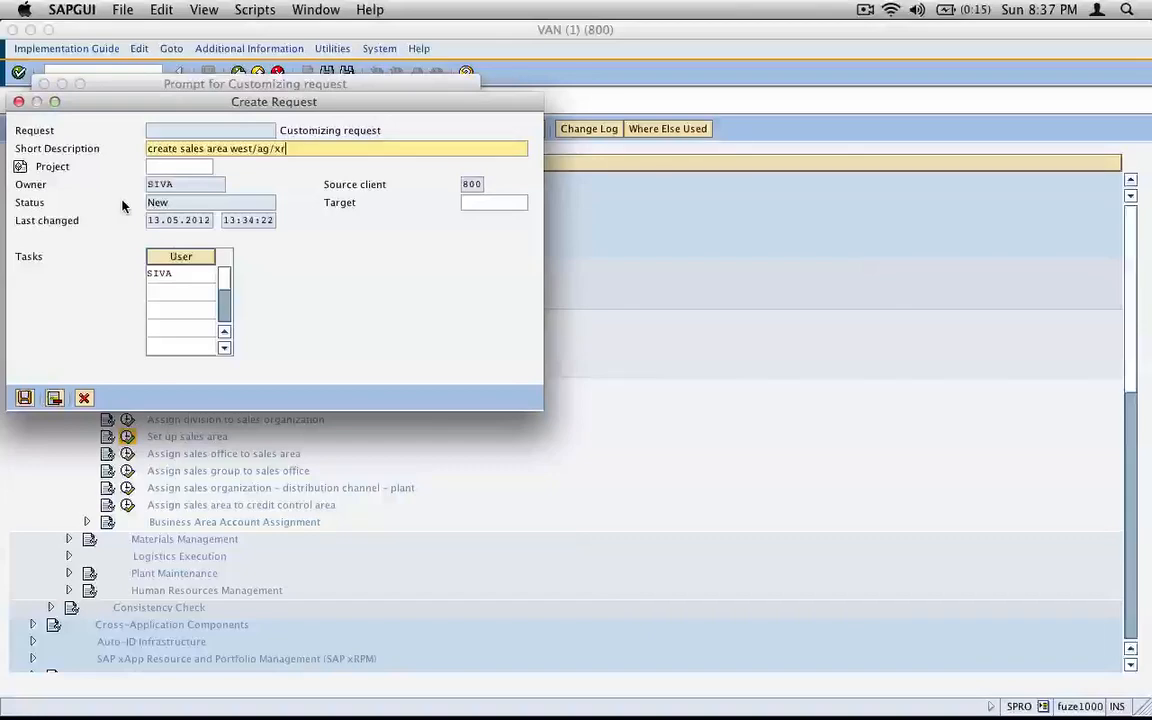
pyautogui.write('ag/xr')
pyautogui.press('Return')
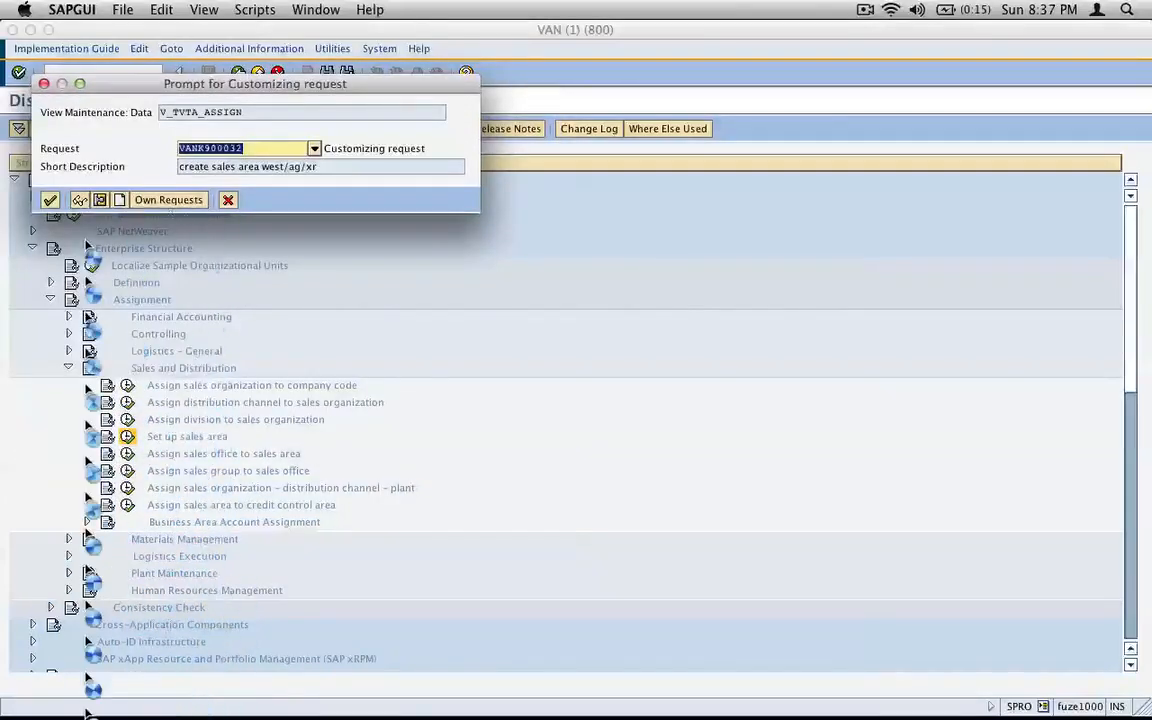
pyautogui.click(50, 200)
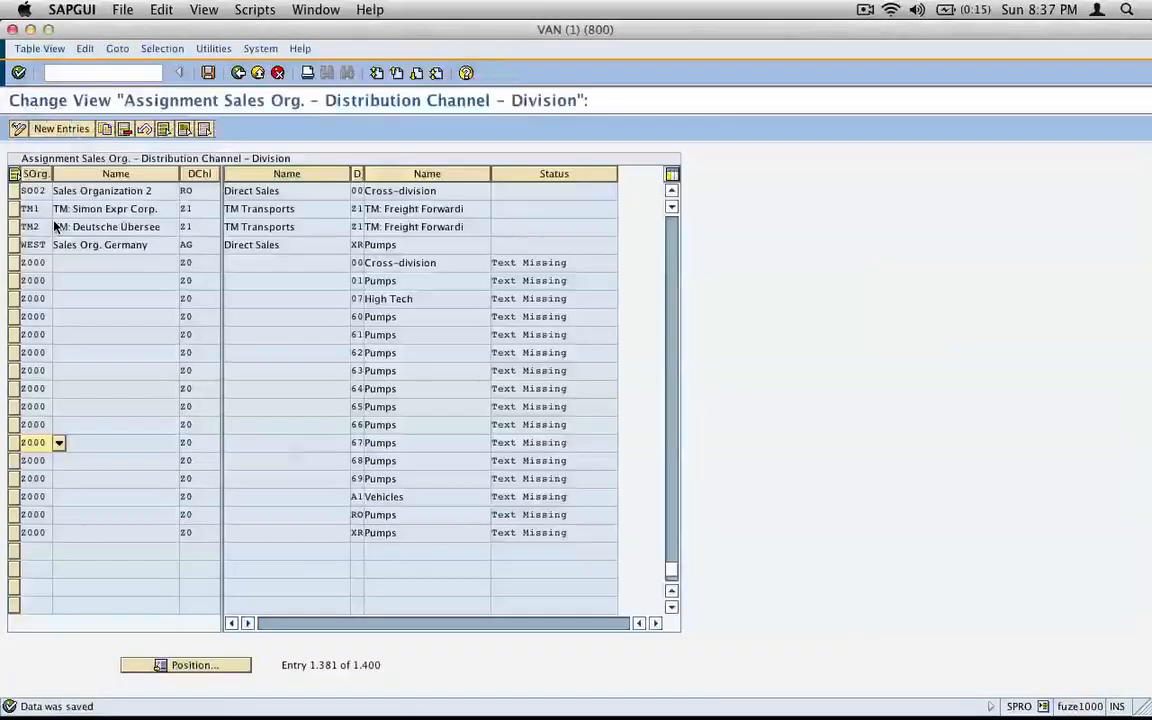
# Step: Return to the implementation guide, capture its Sales and Distribution assignment list, and place the image on the new inkBook page
pyautogui.click(238, 72)
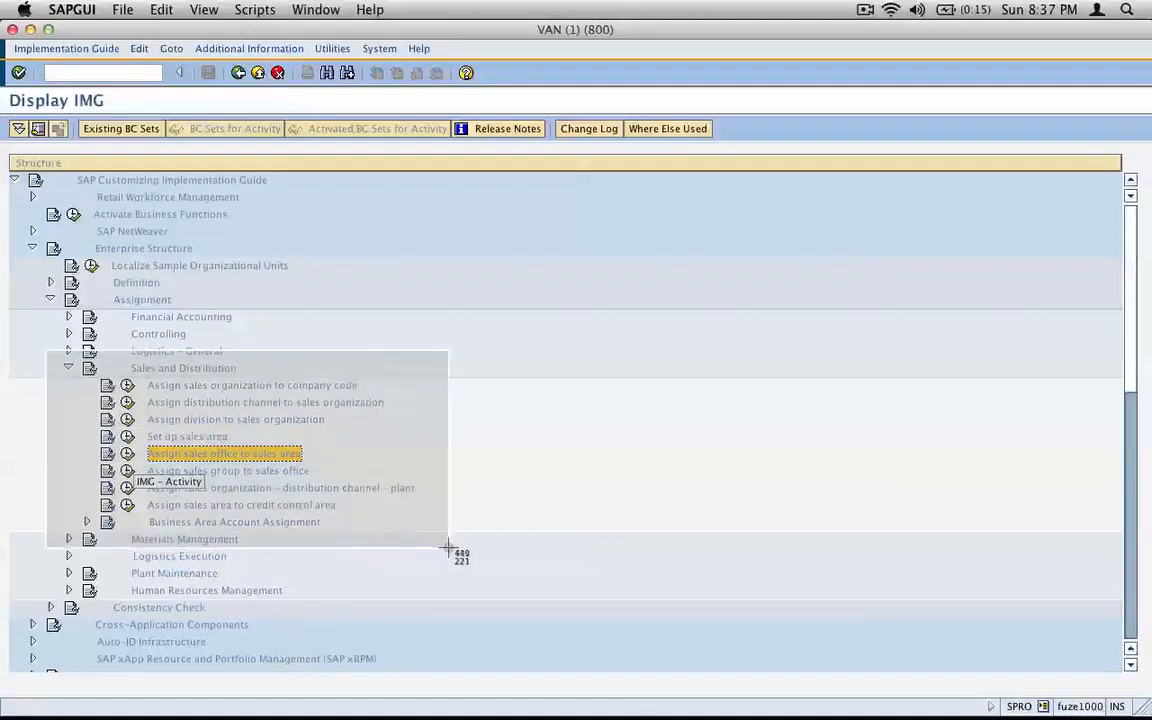
pyautogui.press('super+Tab')
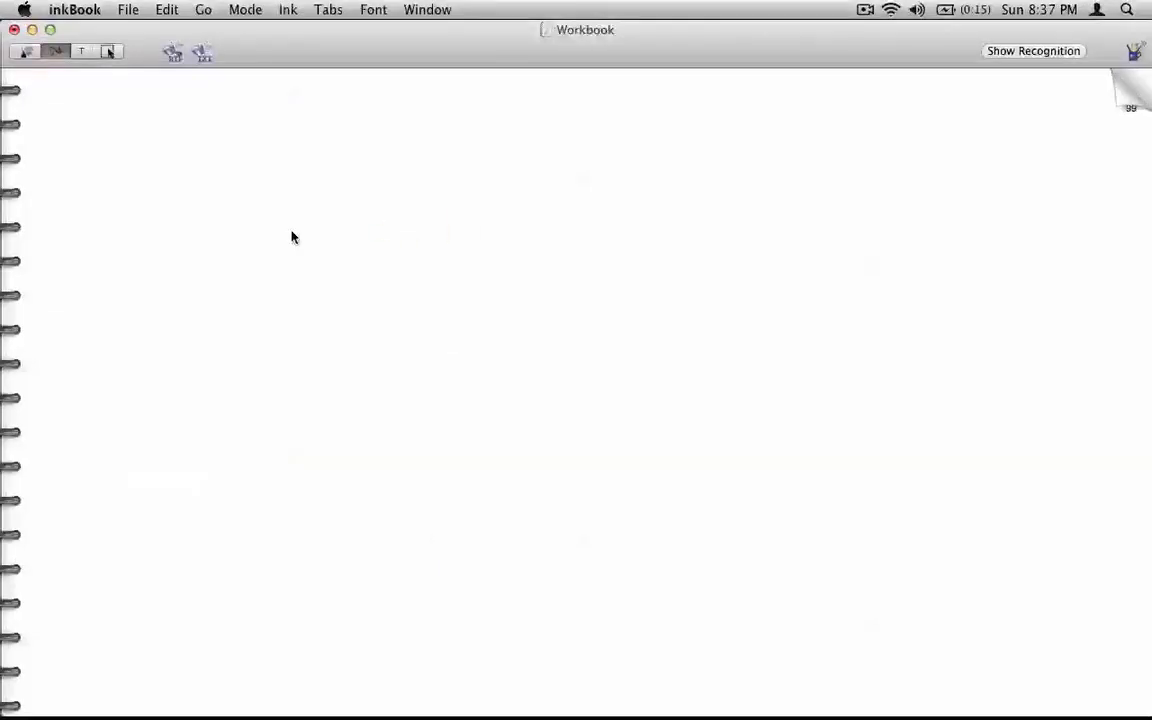
pyautogui.press('super+v')
pyautogui.click(108, 51)
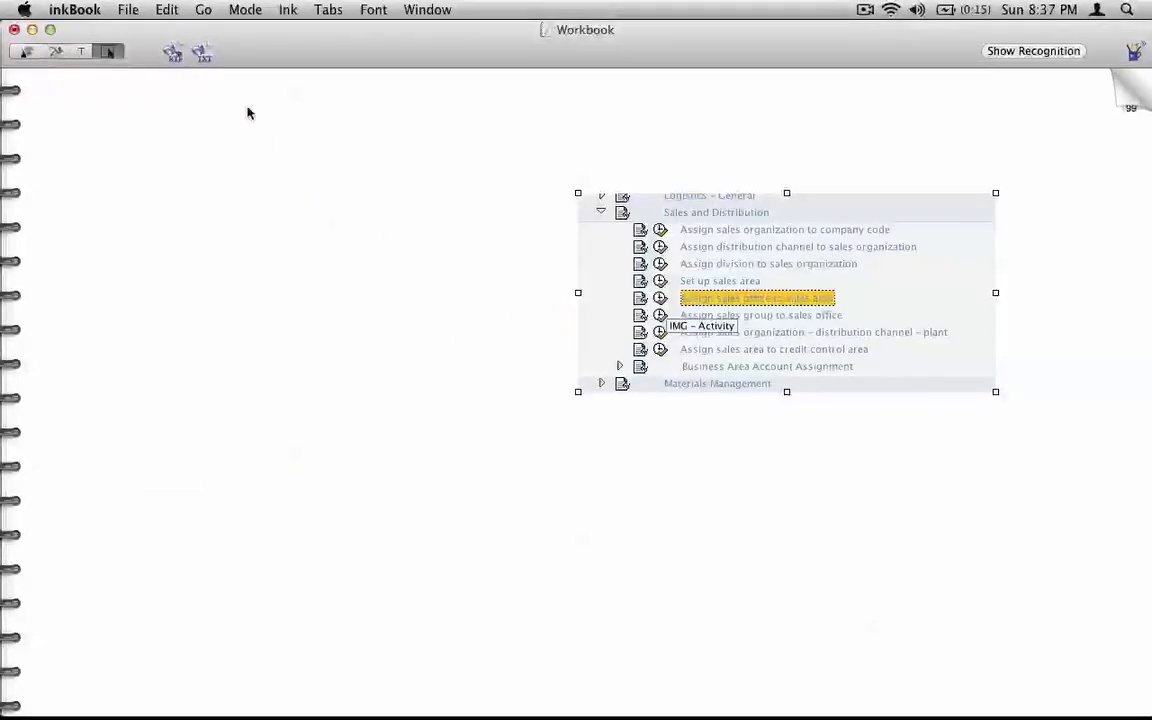
pyautogui.moveTo(716, 341); pyautogui.dragTo(198, 308)
# Step: Switch back to SAP GUI and open the "Assign sales office to sales area" activity
pyautogui.press('super+Tab')
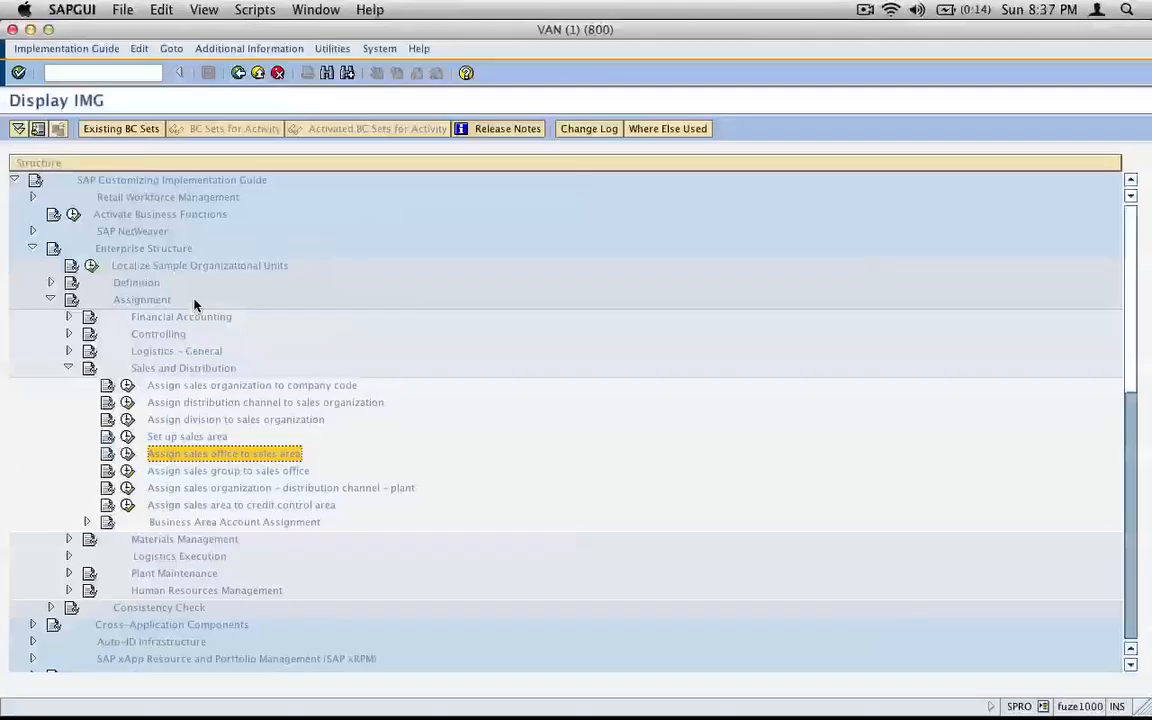
pyautogui.click(127, 454)
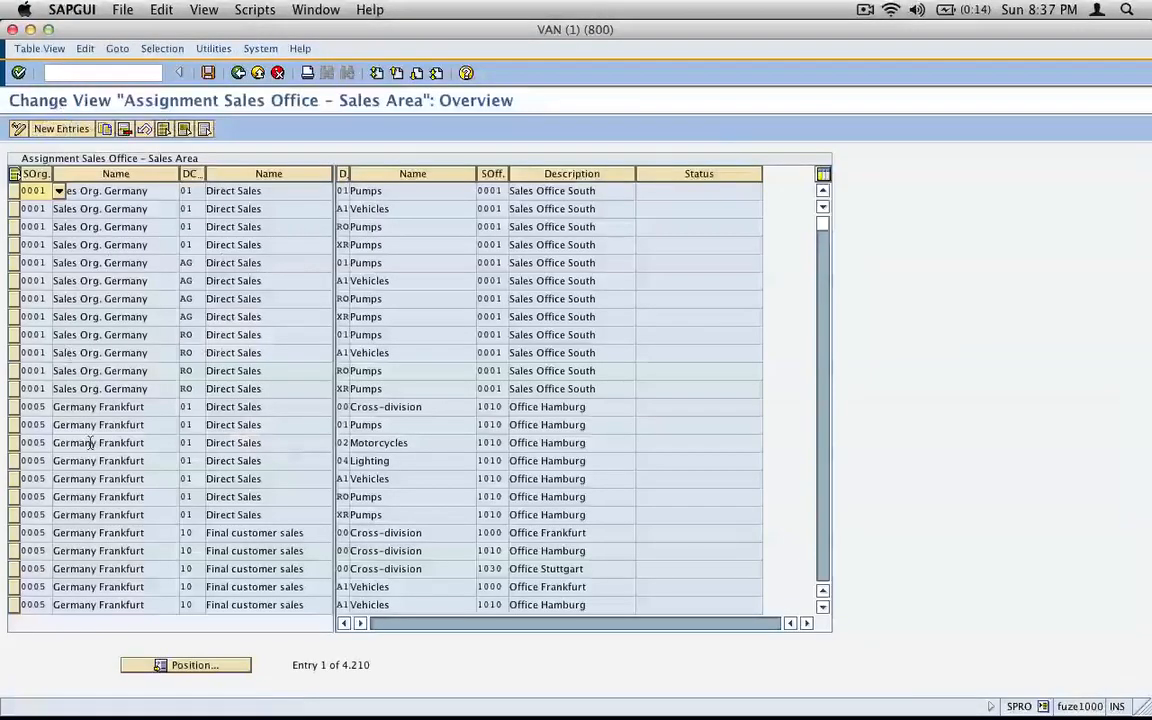
# Step: Position the table at sales organization west and widen the distribution channel and division columns
pyautogui.click(178, 664)
pyautogui.write('west')
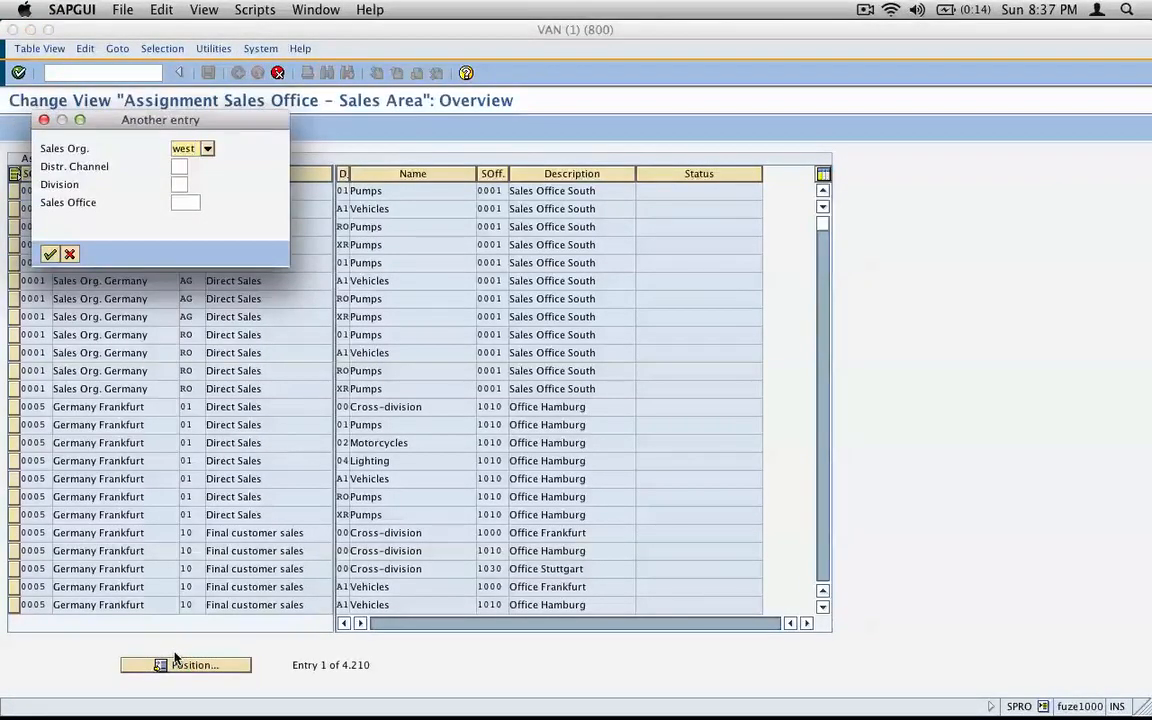
pyautogui.press('Return')
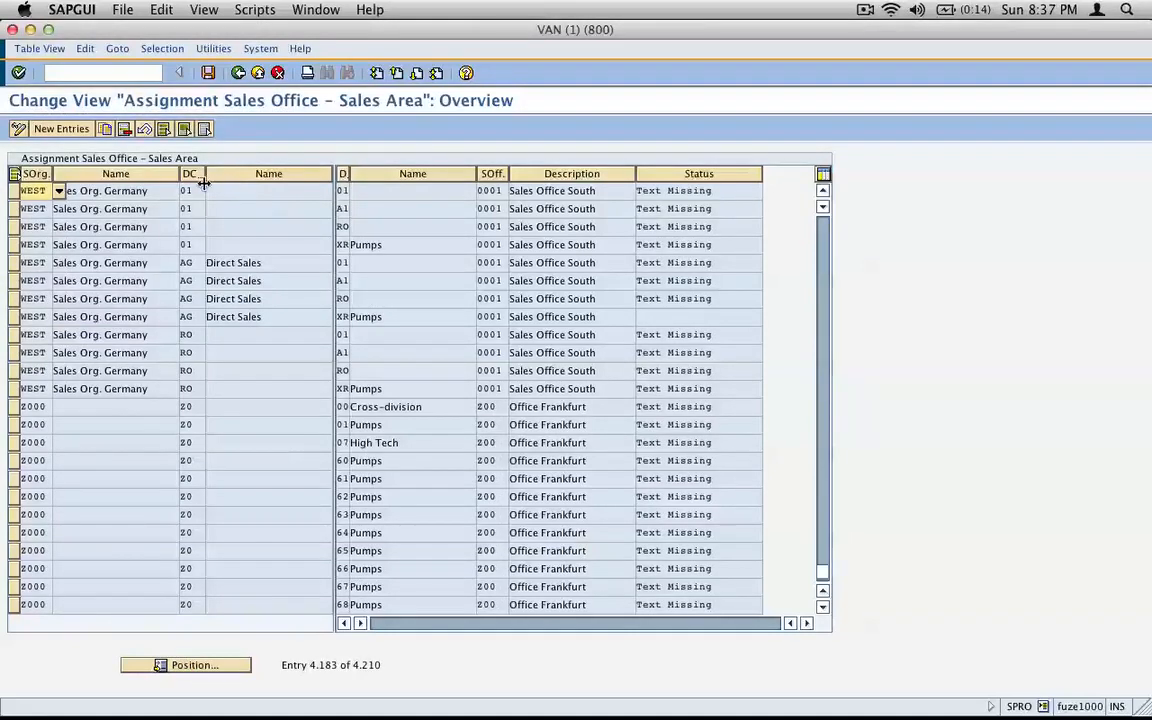
pyautogui.moveTo(205, 174)
pyautogui.mouseDown()
pyautogui.moveTo(231, 175)
pyautogui.moveTo(221, 178)
pyautogui.mouseUp()
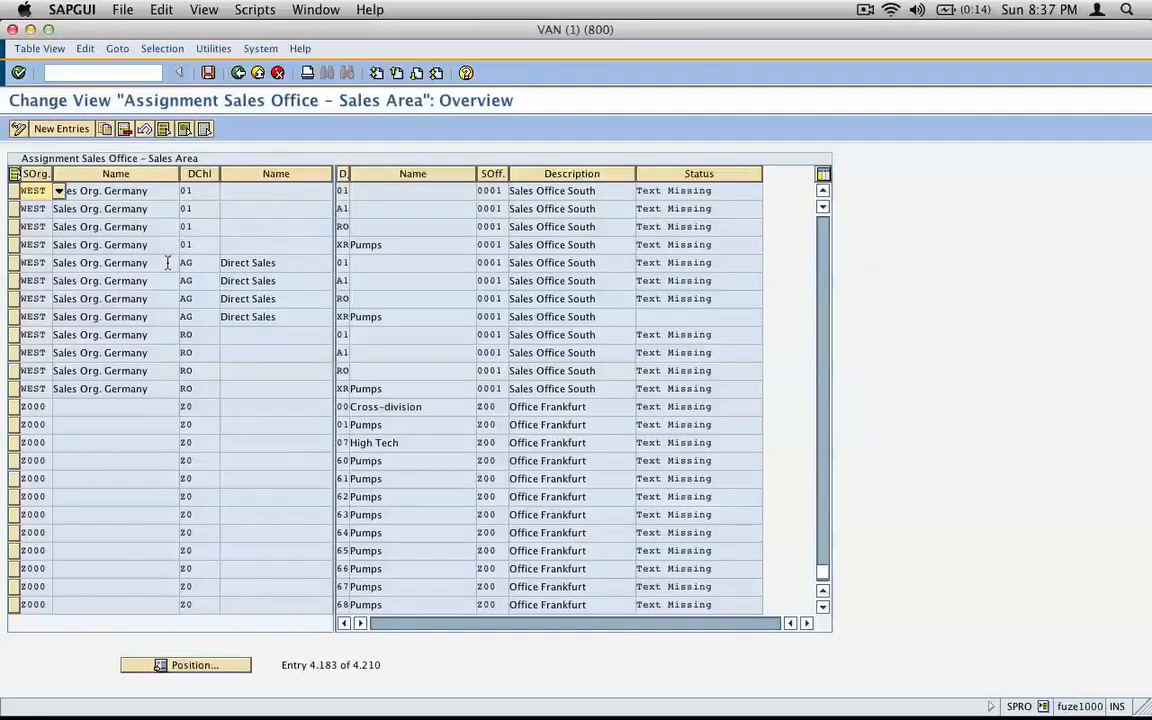
pyautogui.moveTo(351, 175); pyautogui.dragTo(380, 175)
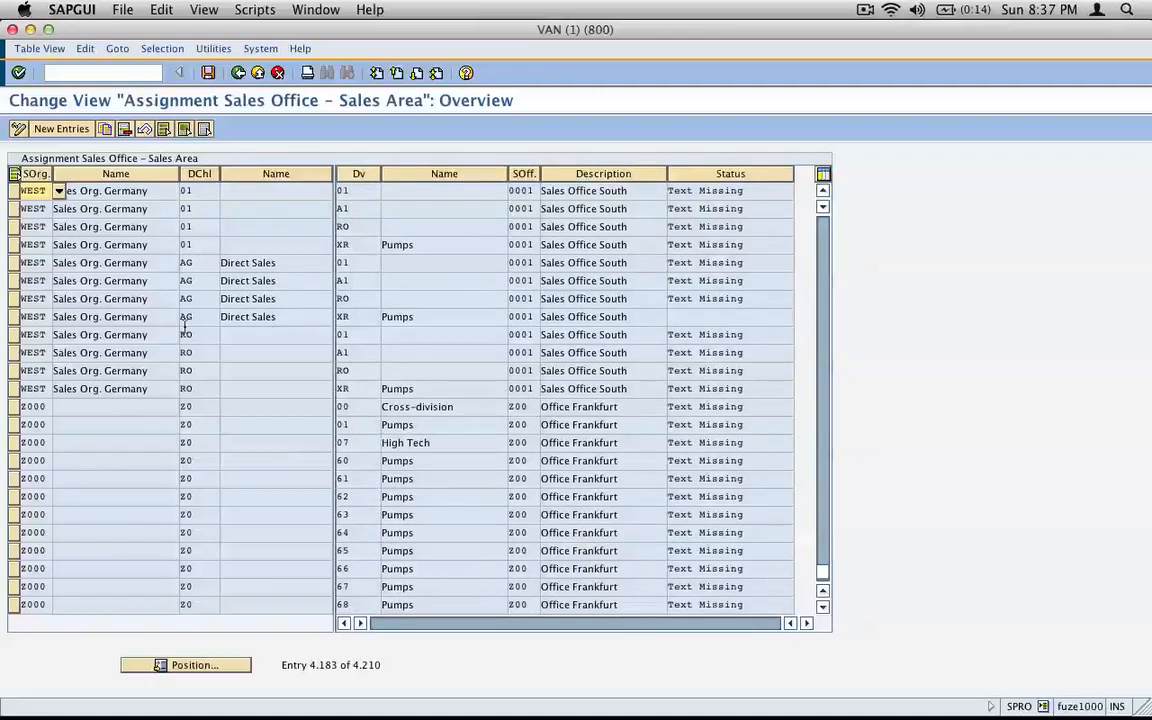
# Step: Select all WEST sales office assignments for channels 01, AG and RO and delete them
pyautogui.click(12, 317)
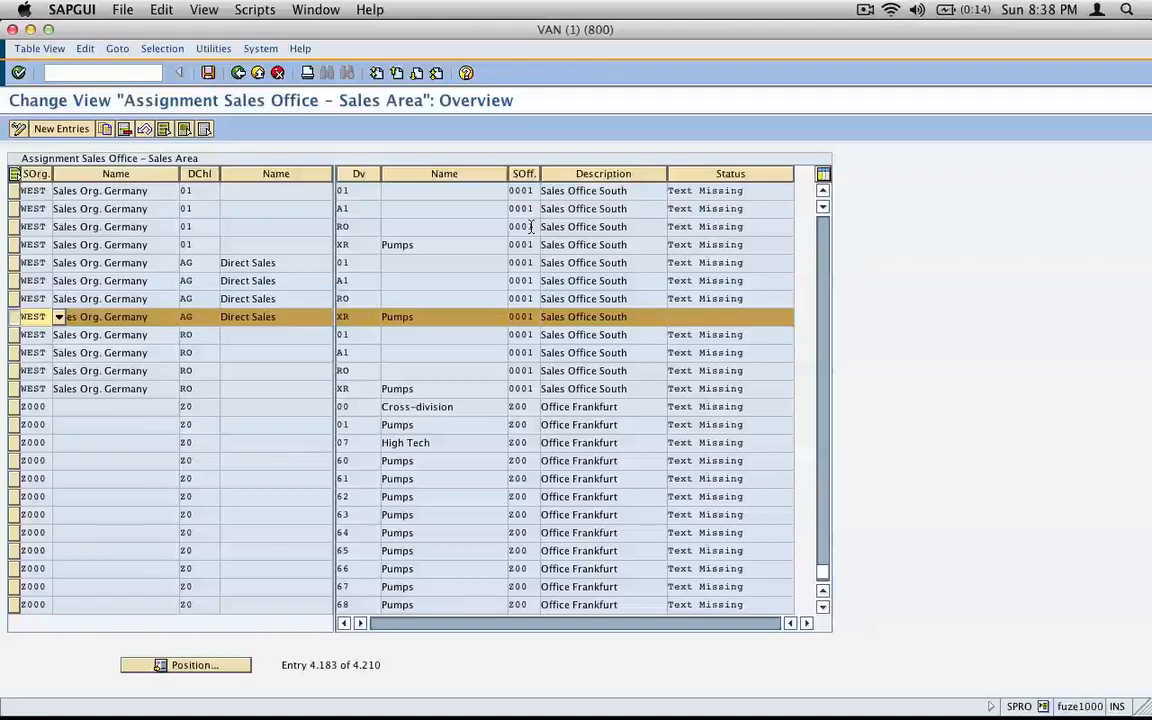
pyautogui.click(14, 382)
pyautogui.moveTo(14, 376); pyautogui.dragTo(14, 240)
pyautogui.click(14, 227)
pyautogui.click(14, 245)
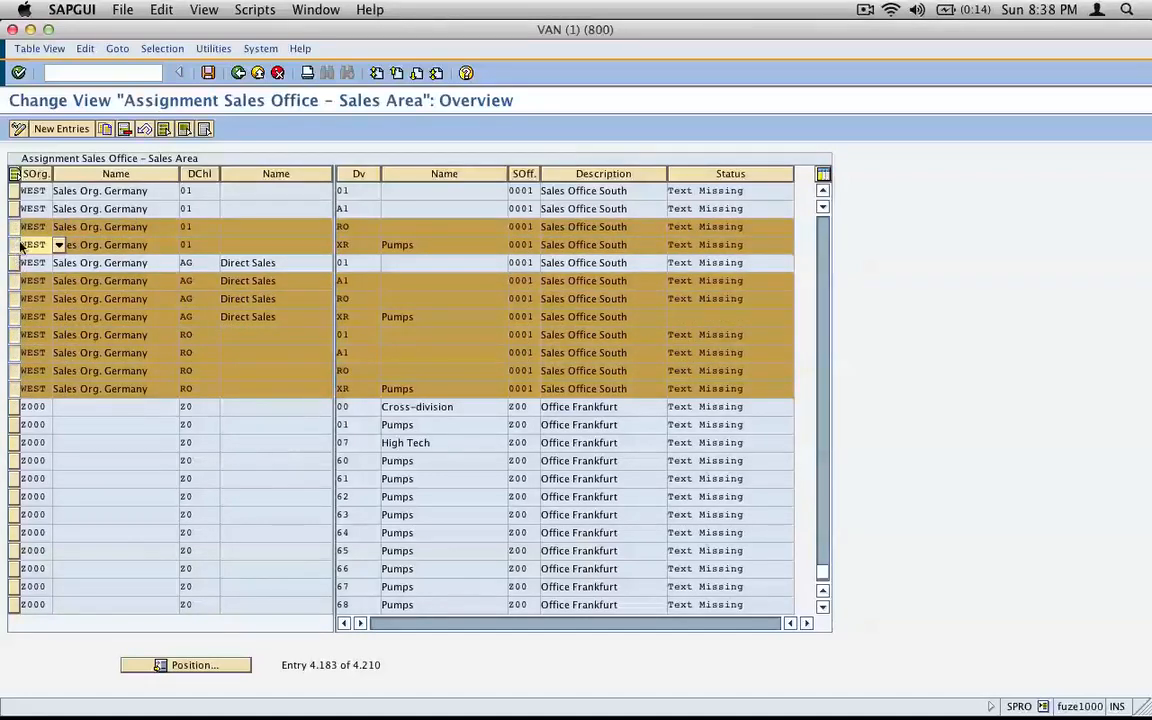
pyautogui.click(14, 209)
pyautogui.click(14, 191)
pyautogui.click(14, 262)
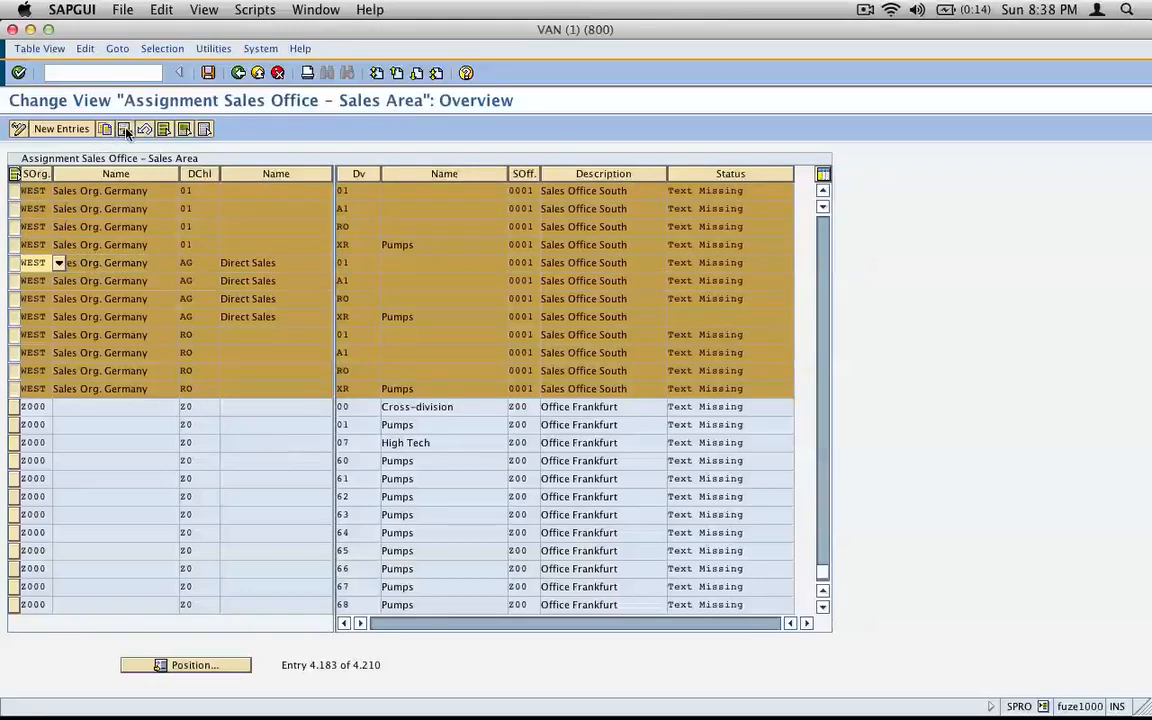
pyautogui.click(124, 129)
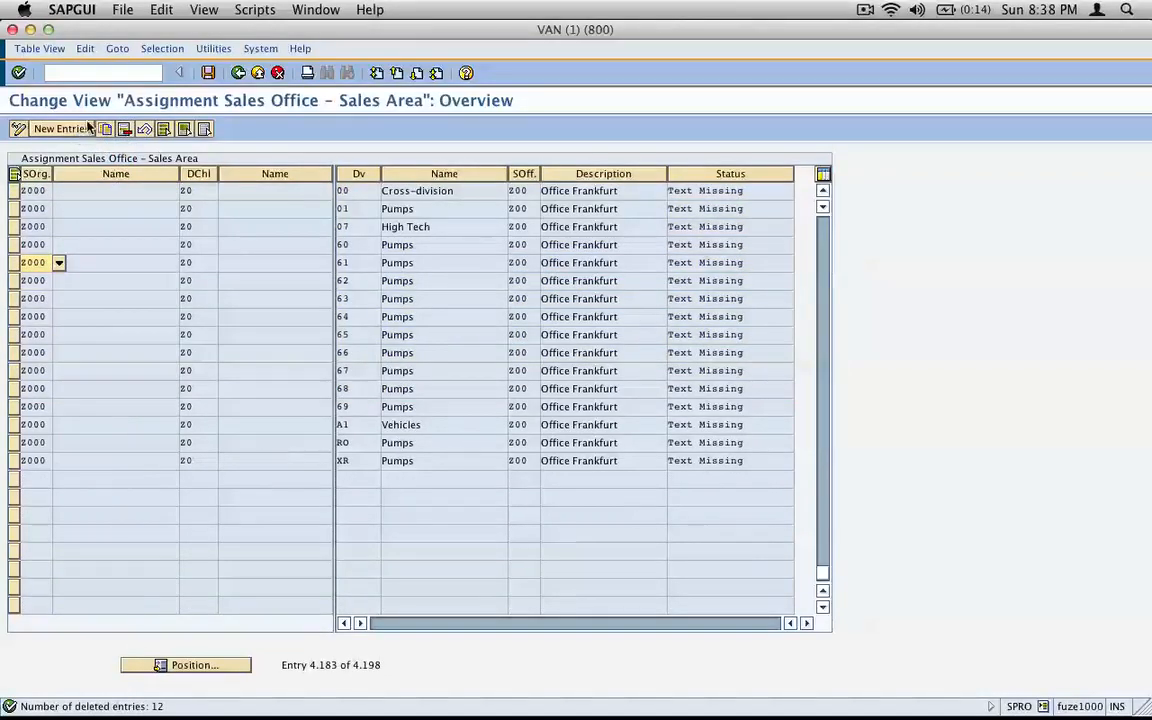
# Step: Add a new entry assigning sales office BAYA to sales organization west, distribution channel ag and division xr, and capture it as an image
pyautogui.click(77, 131)
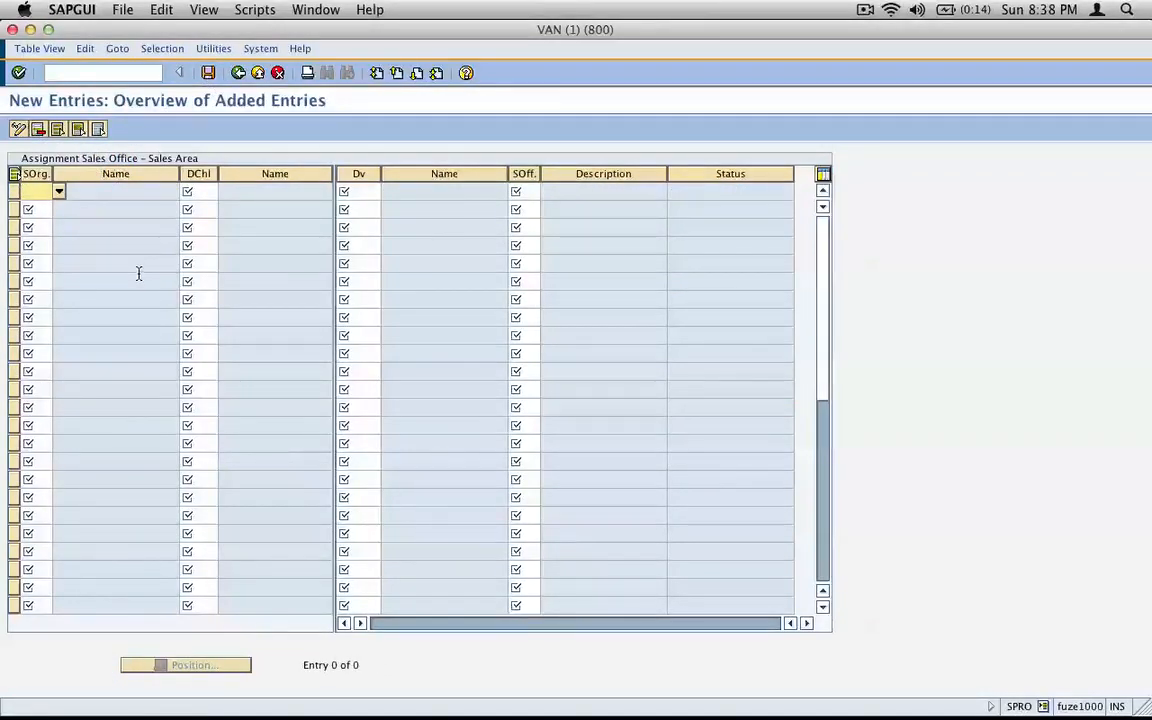
pyautogui.write('west')
pyautogui.press('Tab')
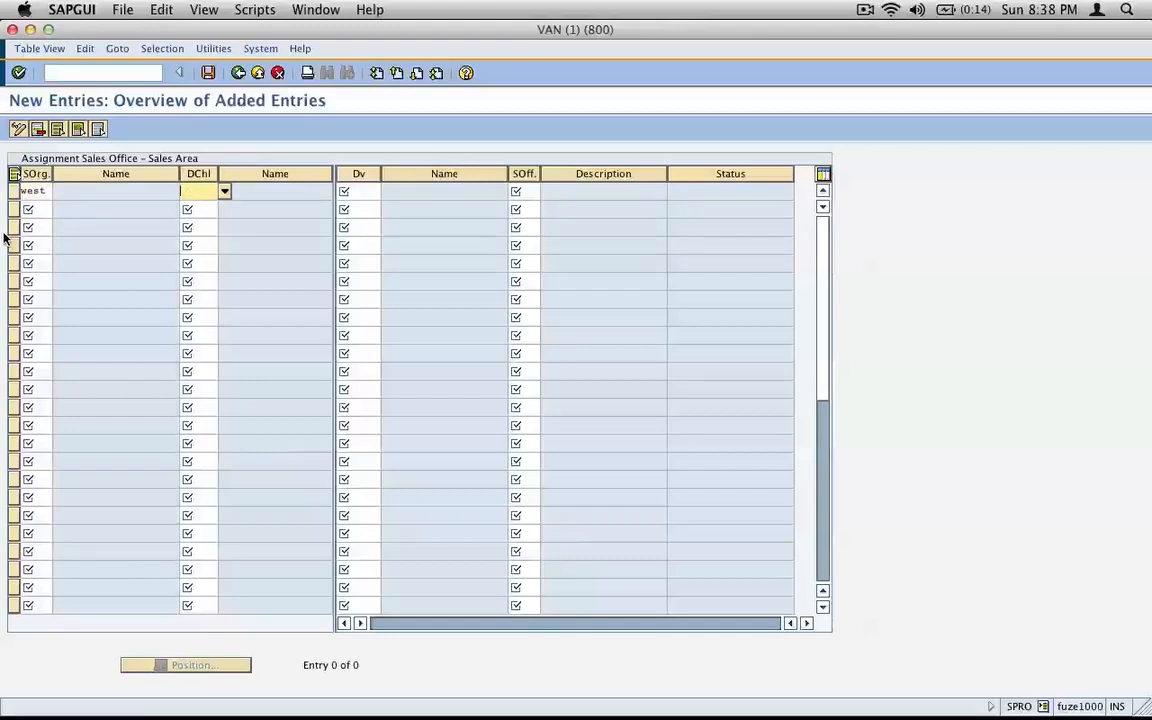
pyautogui.press('Tab')
pyautogui.write('x')
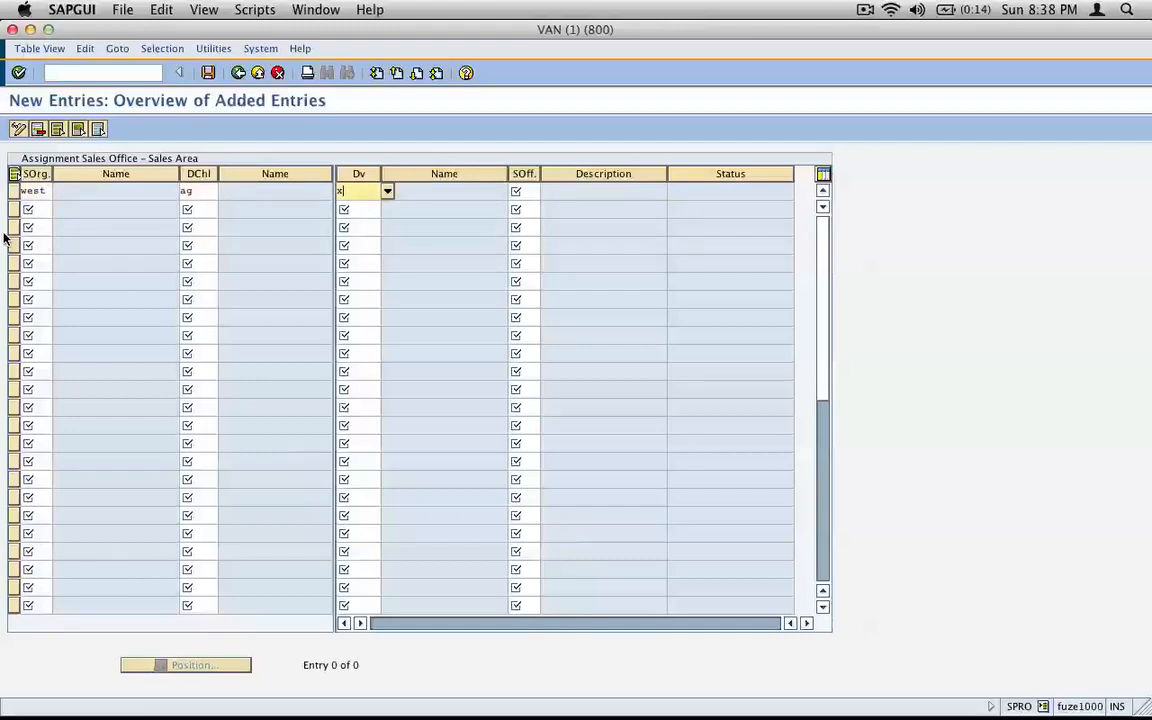
pyautogui.write('r')
pyautogui.press('Tab')
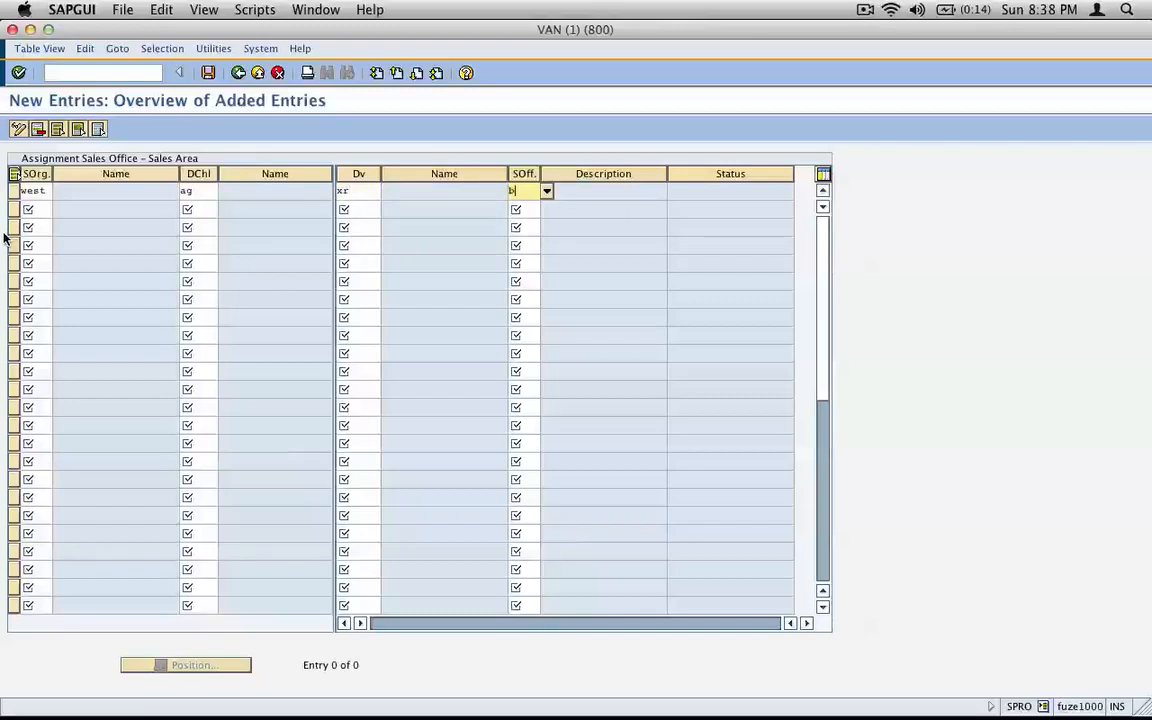
pyautogui.press('Return')
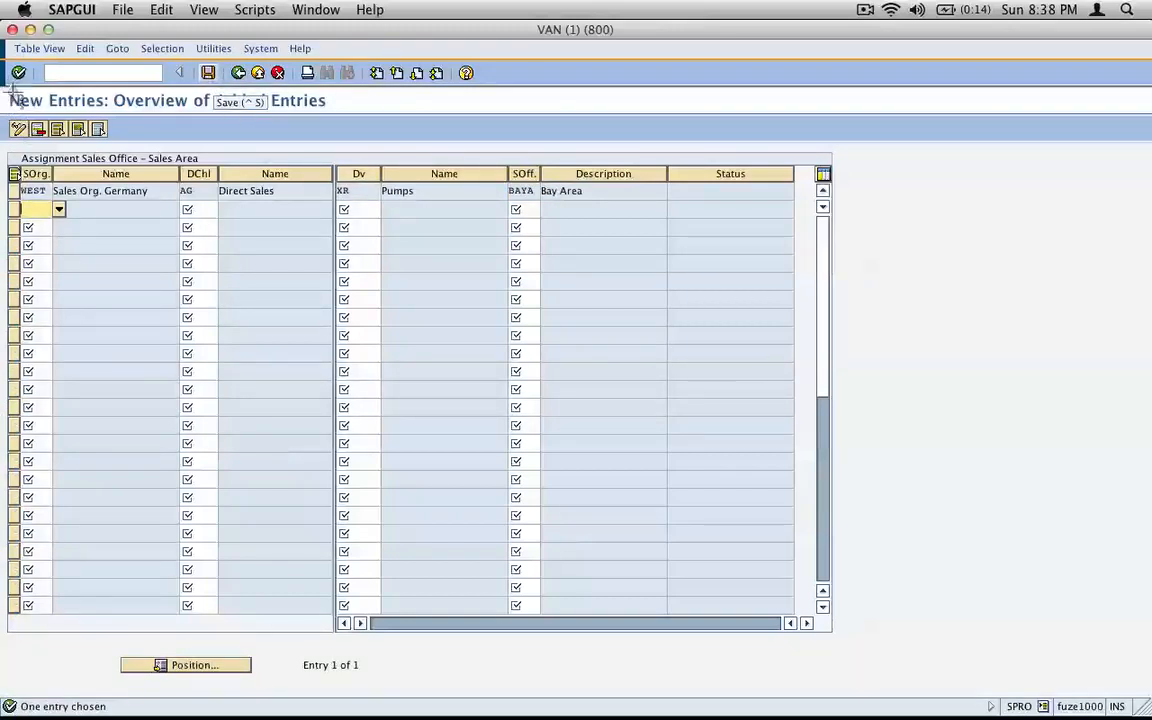
pyautogui.moveTo(7, 85); pyautogui.dragTo(628, 330)
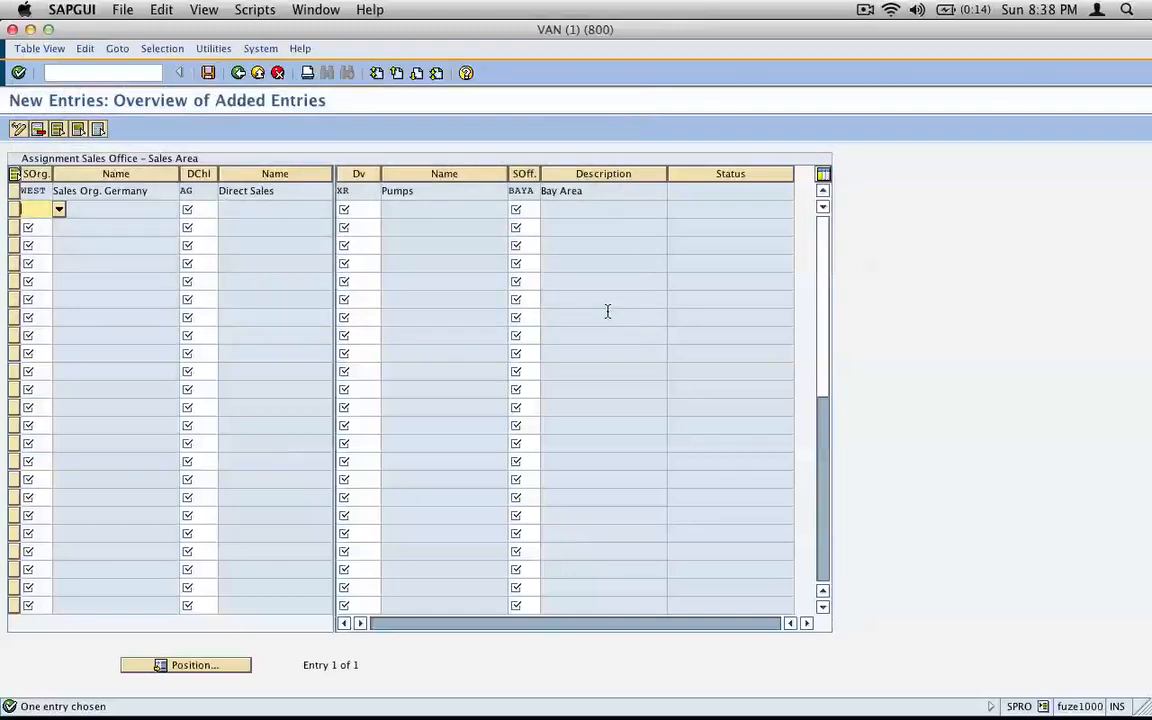
# Step: Save the assignment in a new customizing request described as "assign sales area west/ag/xr to sales off baya"
pyautogui.click(208, 72)
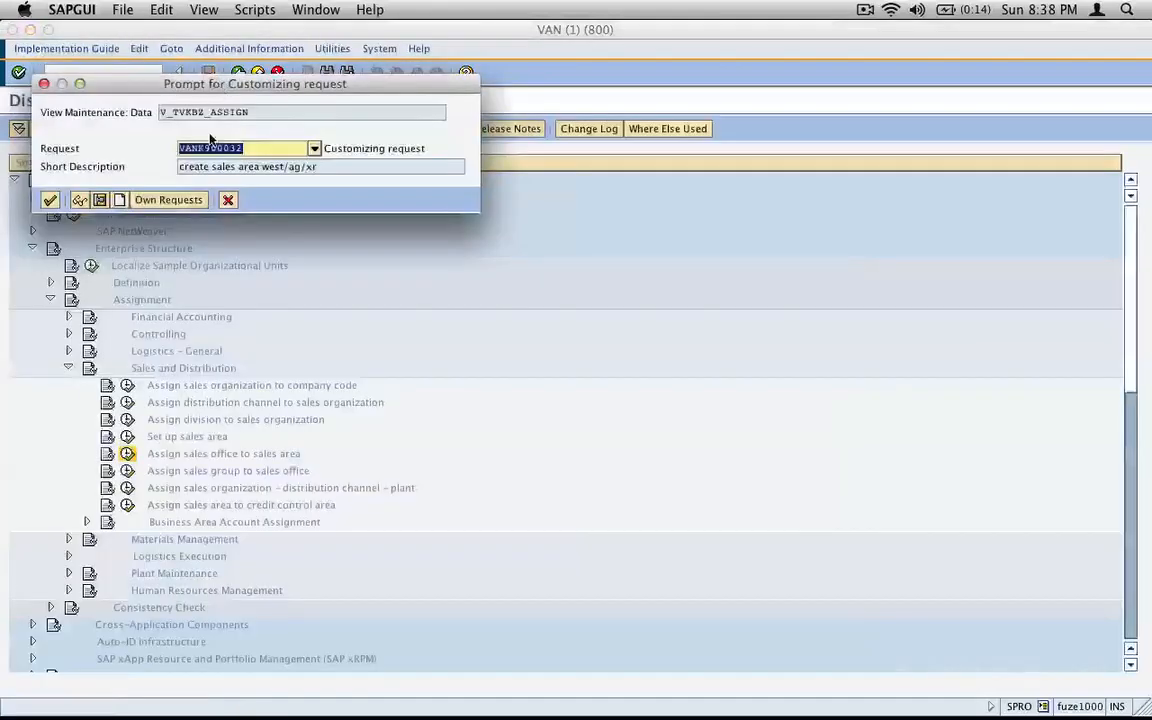
pyautogui.click(119, 199)
pyautogui.write('ass')
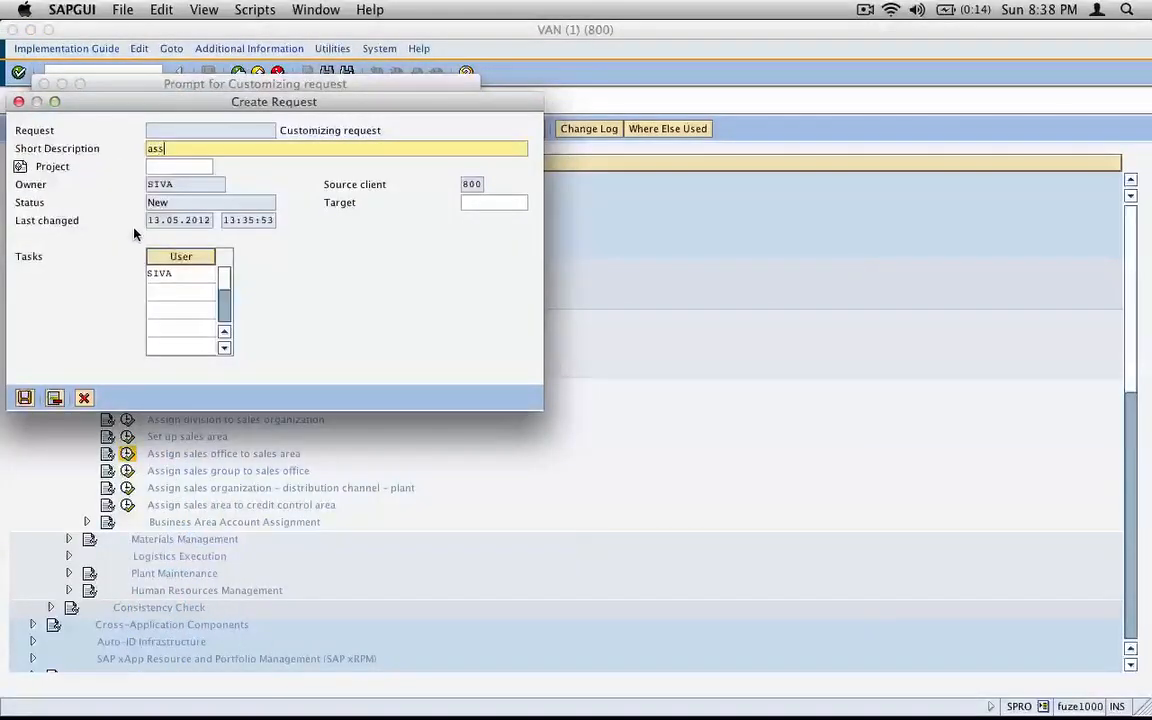
pyautogui.write('ign sales area west/')
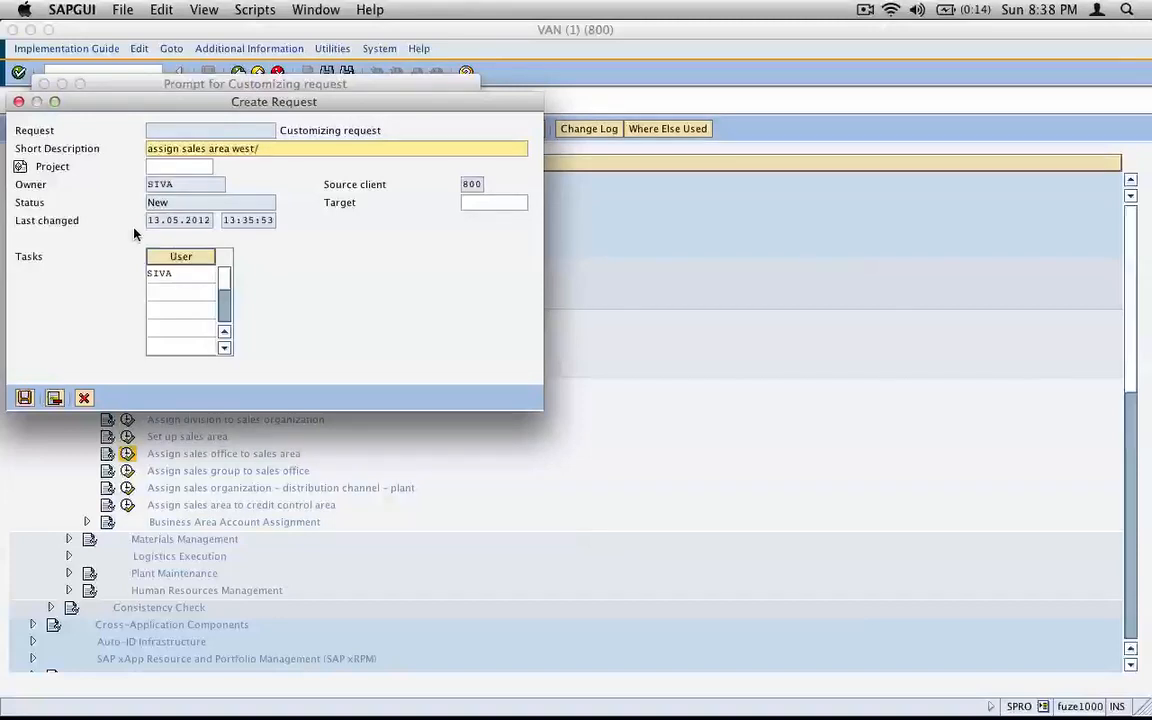
pyautogui.write('ag/xr to sales off baya')
pyautogui.press('Return')
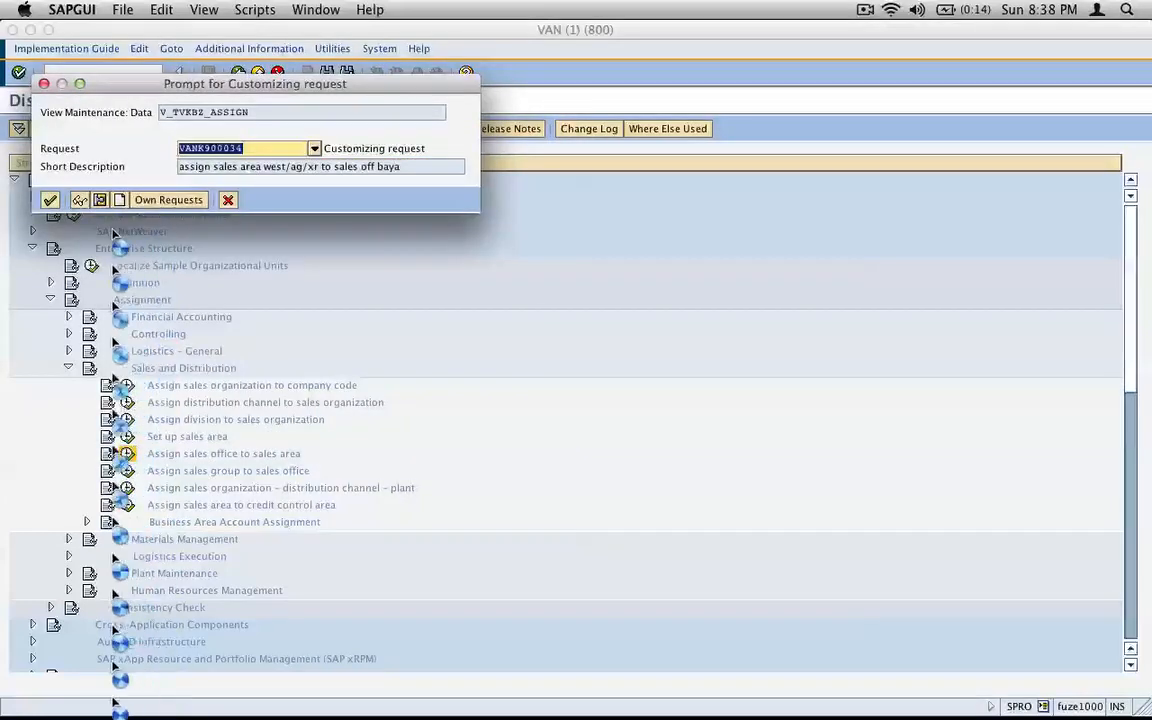
pyautogui.click(50, 200)
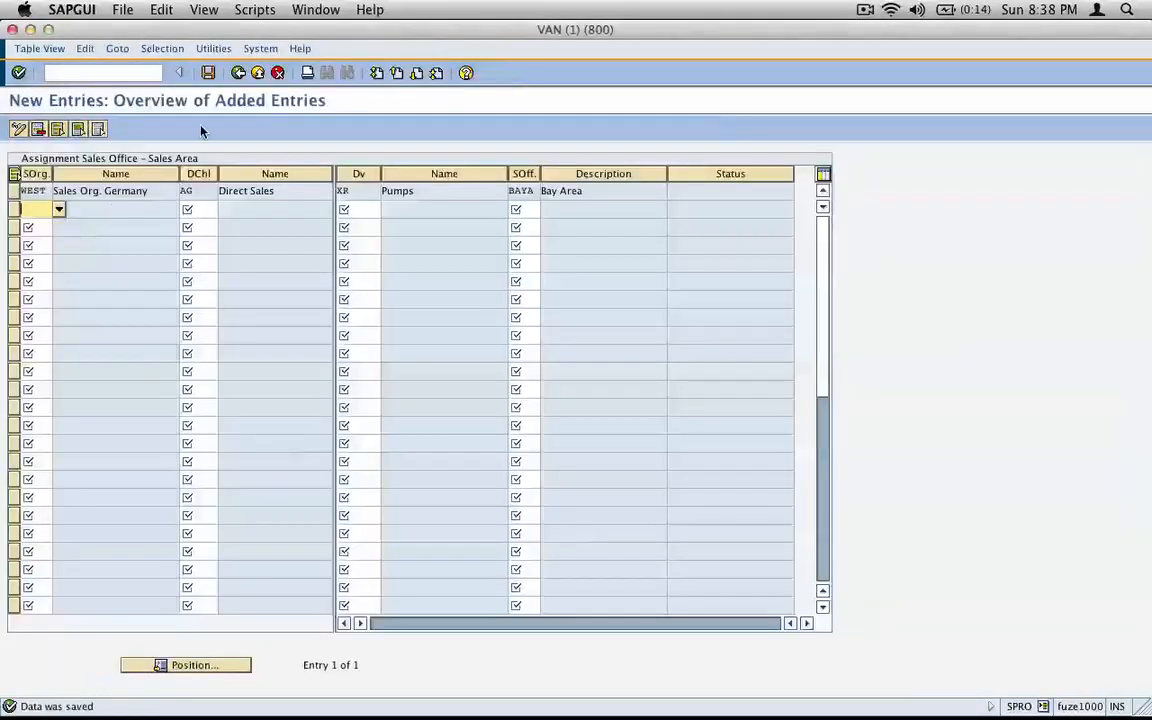
# Step: Return to the assignment overview, switch to inkBook, and paste the captured sales area entry onto the page below and right of the assignment list
pyautogui.click(238, 72)
pyautogui.press('super+Tab')
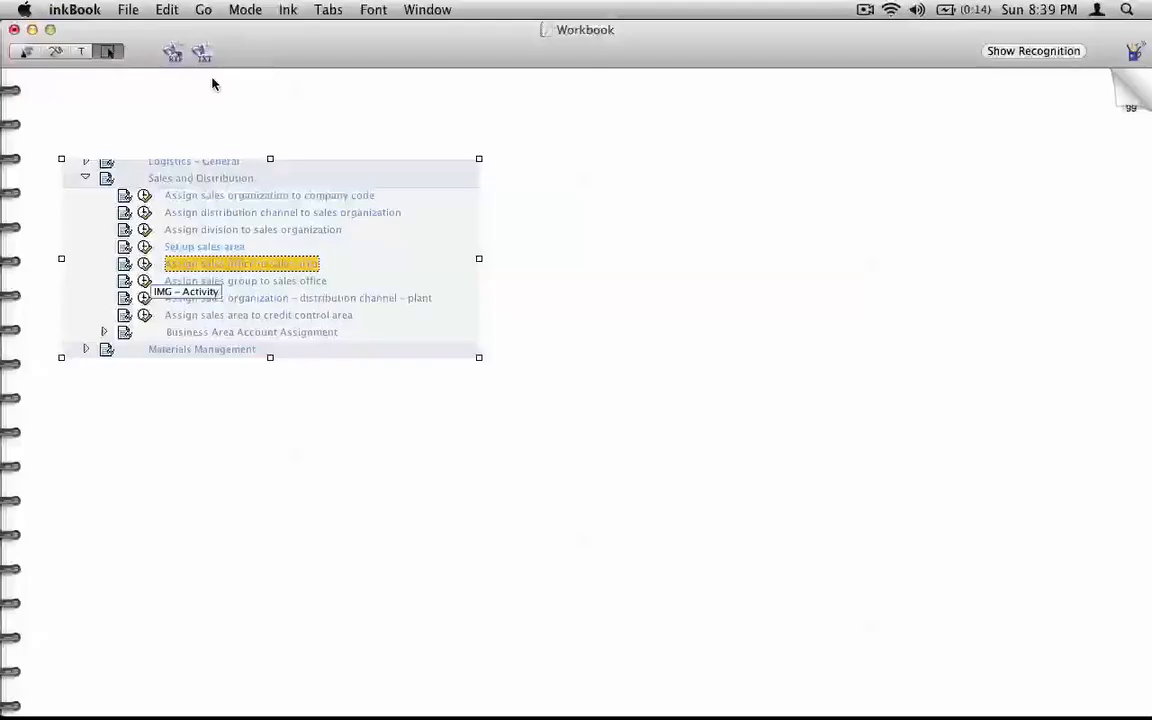
pyautogui.press('super+v')
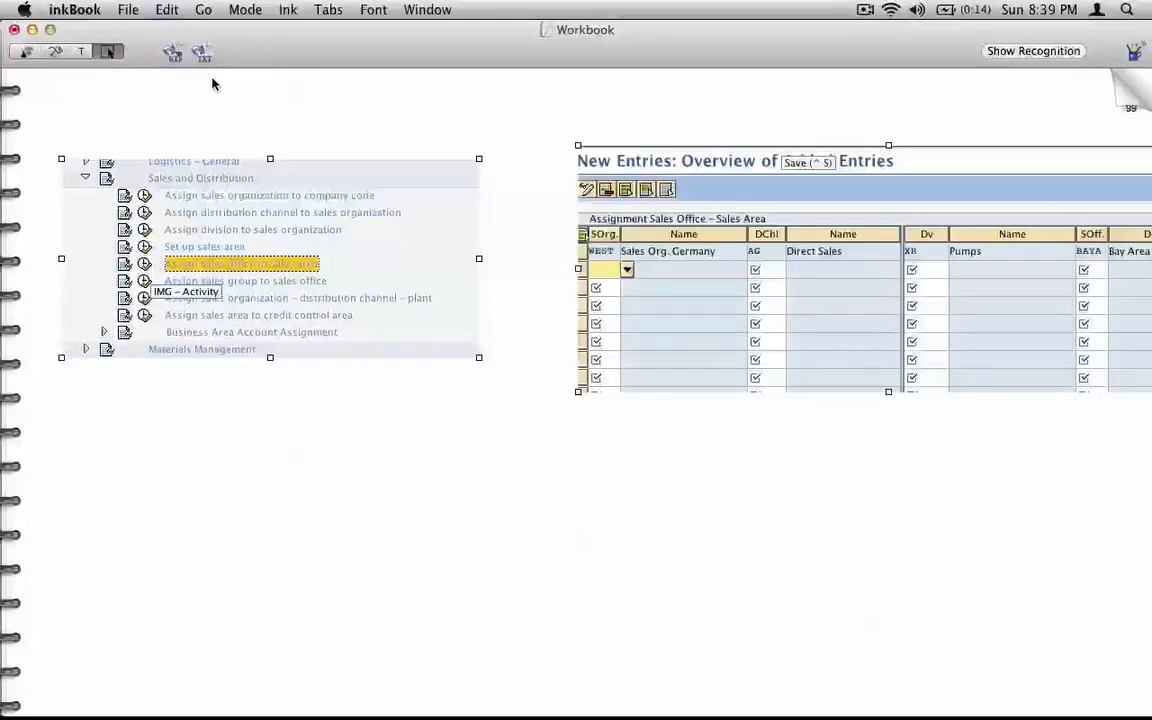
pyautogui.click(56, 51)
pyautogui.click(108, 51)
pyautogui.moveTo(816, 325); pyautogui.dragTo(720, 532)
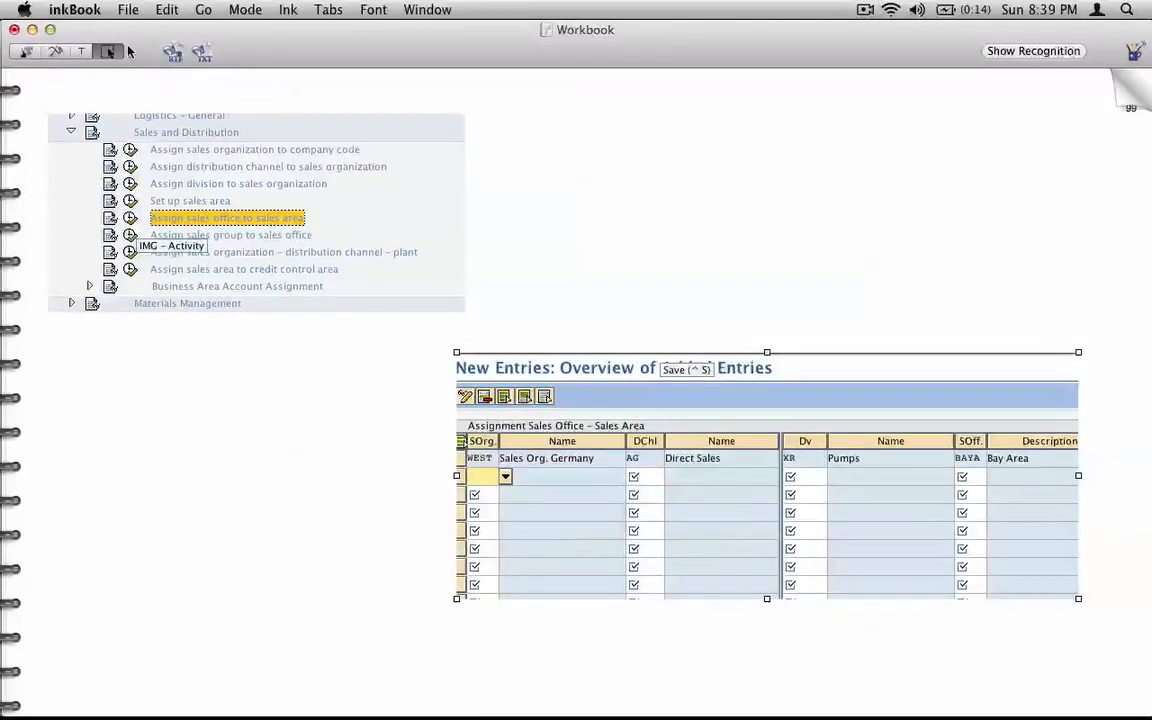
# Step: Move the pasted image up beside the assignment list and draw a pen line linking "Assign sales office to sales area" to it
pyautogui.click(55, 51)
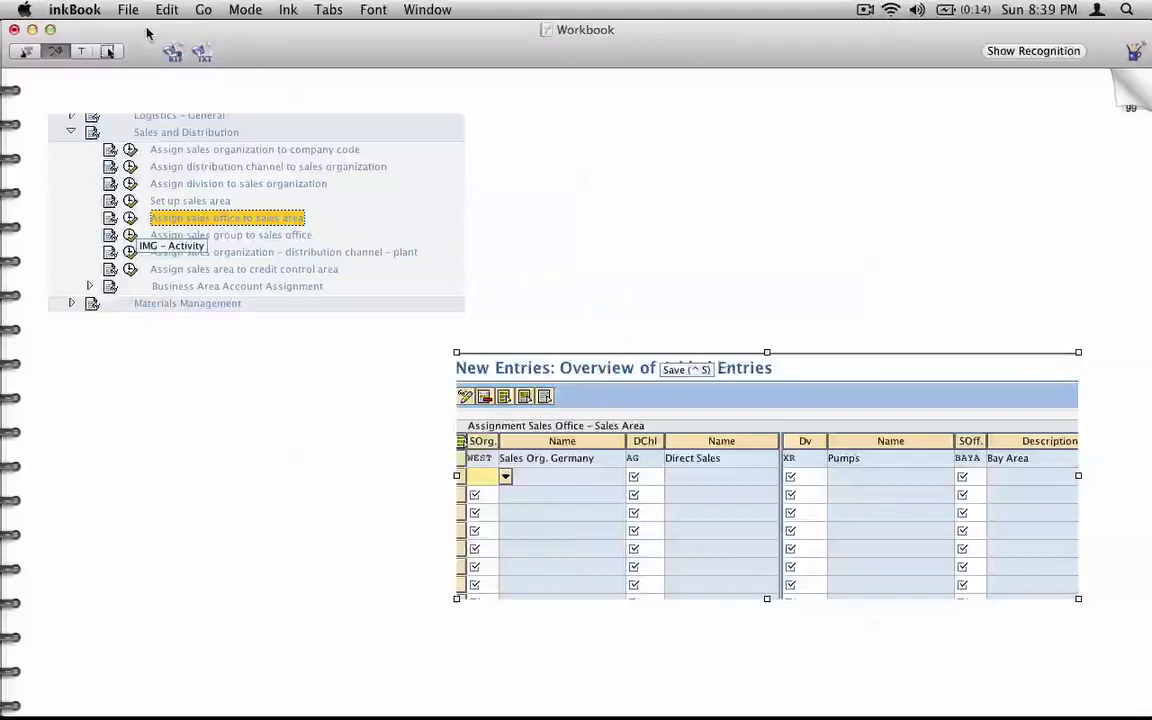
pyautogui.click(108, 51)
pyautogui.moveTo(866, 470); pyautogui.dragTo(880, 256)
pyautogui.click(55, 51)
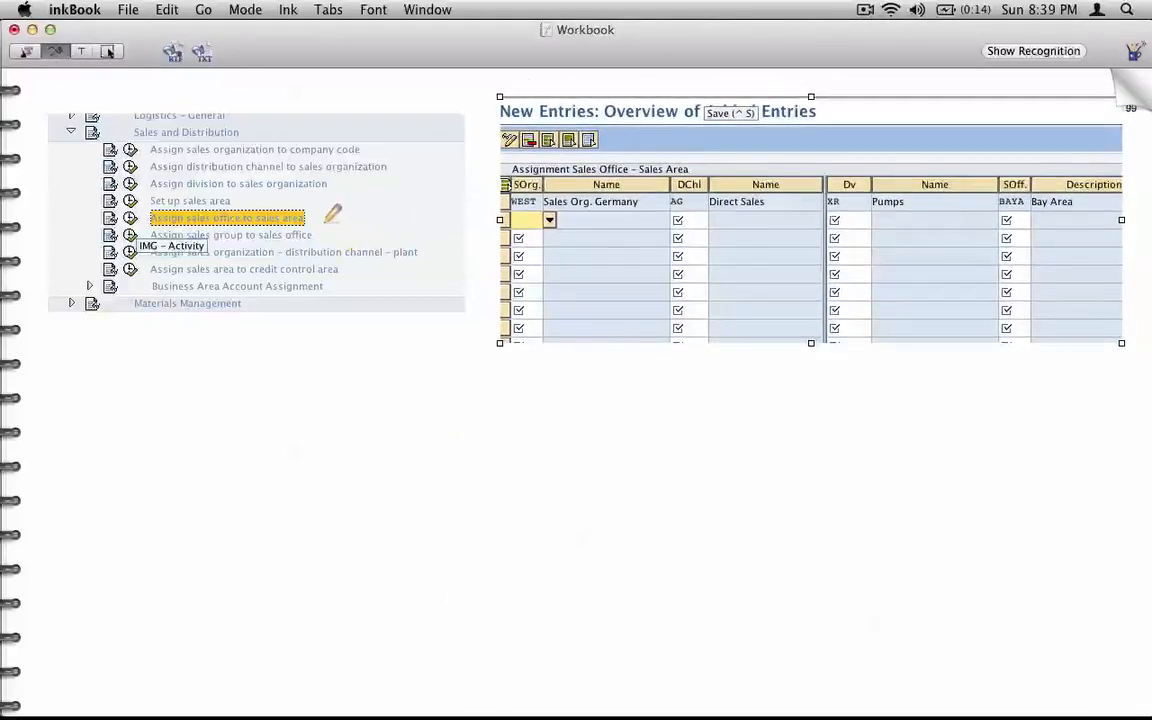
pyautogui.moveTo(316, 222)
pyautogui.mouseDown()
pyautogui.moveTo(476, 222)
pyautogui.moveTo(500, 196)
pyautogui.mouseUp()
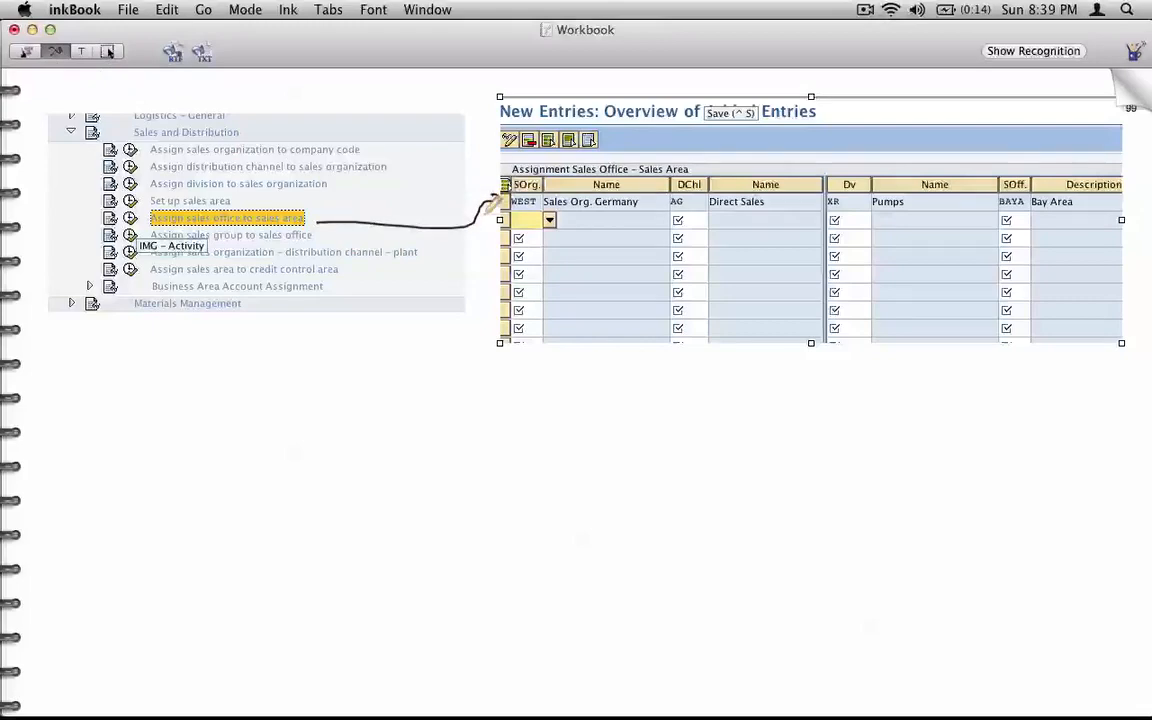
# Step: Switch back to SAP GUI, open the "Assign sales group to sales office" activity, and position its table at sales office ROHI
pyautogui.press('super+Tab')
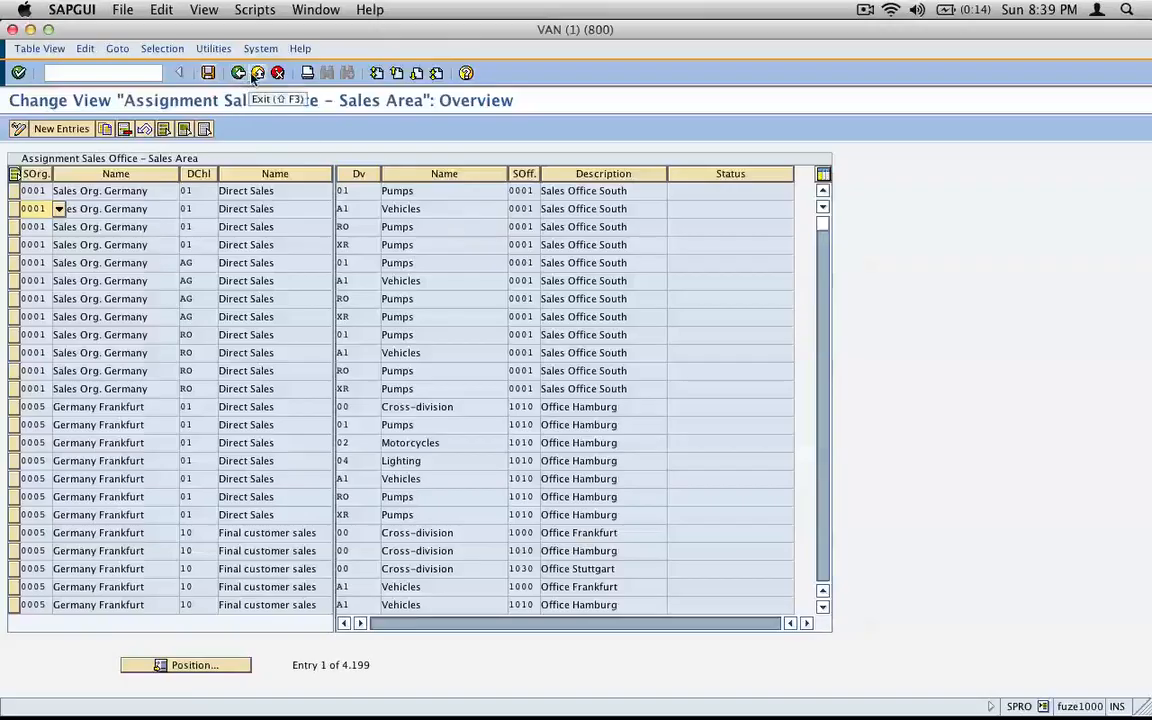
pyautogui.click(238, 72)
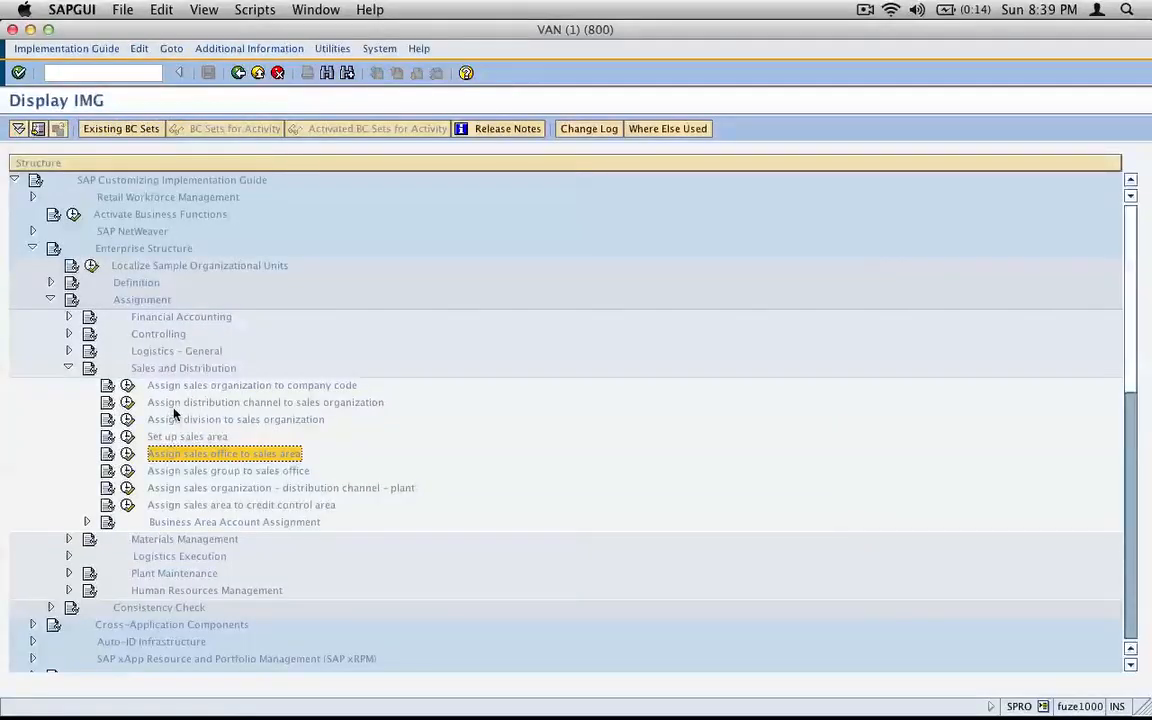
pyautogui.click(203, 472)
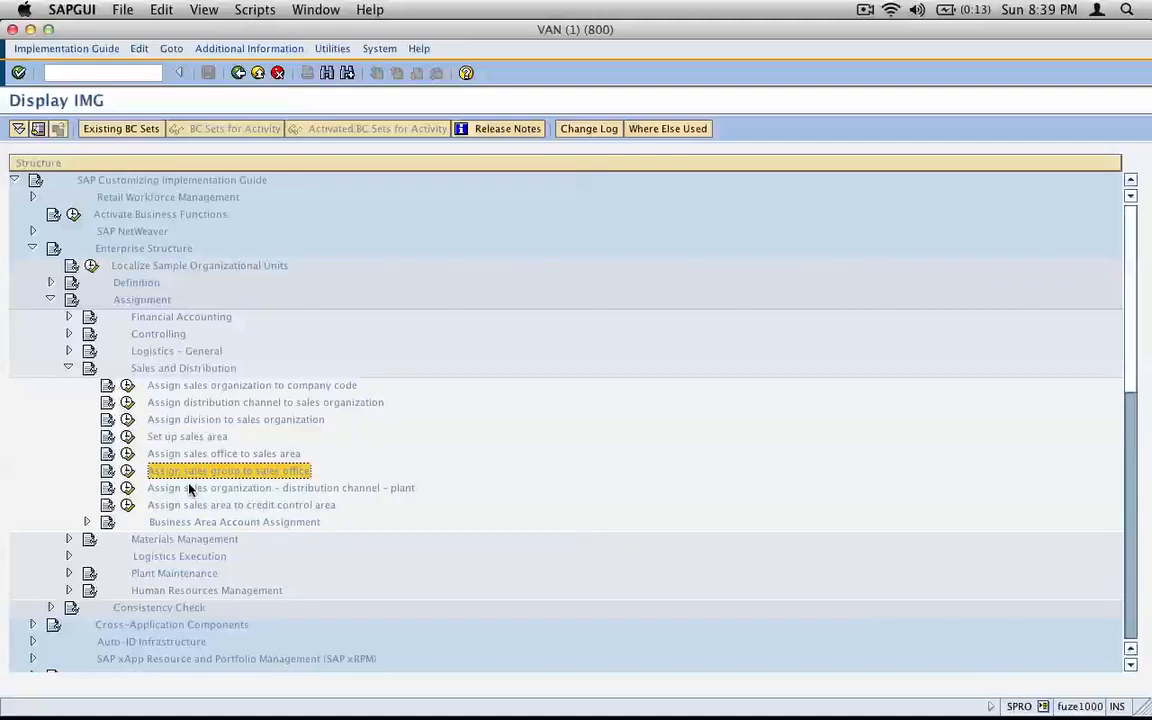
pyautogui.click(127, 470)
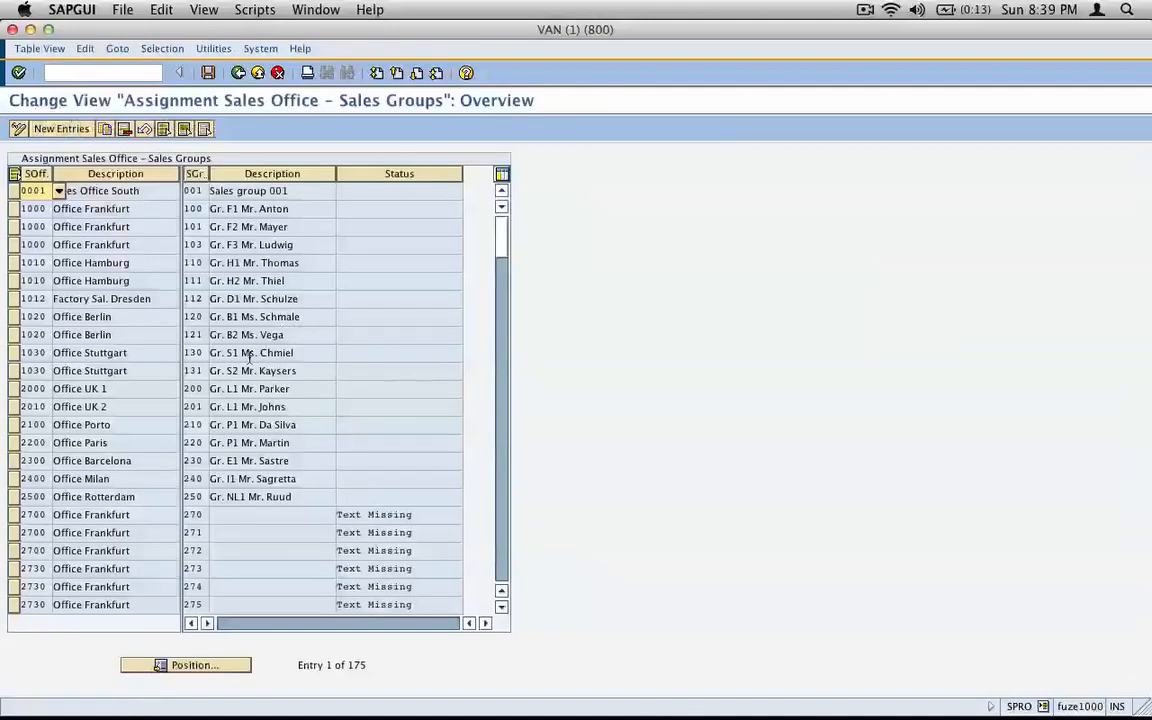
pyautogui.click(207, 667)
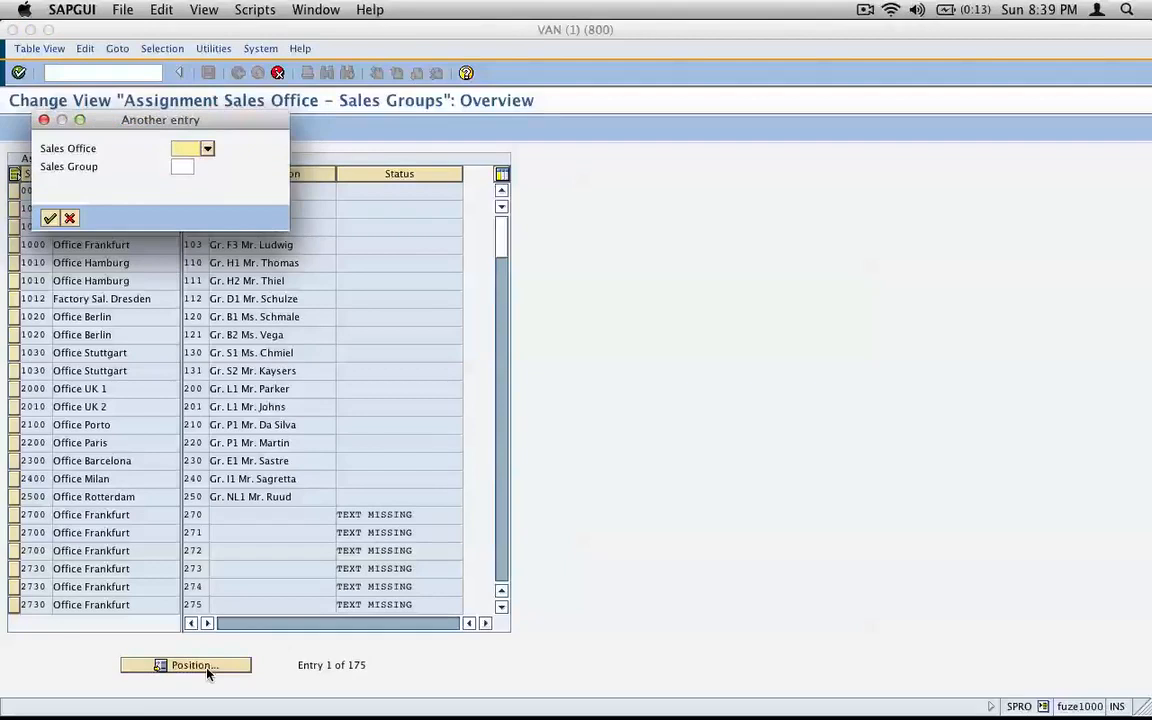
pyautogui.press('Return')
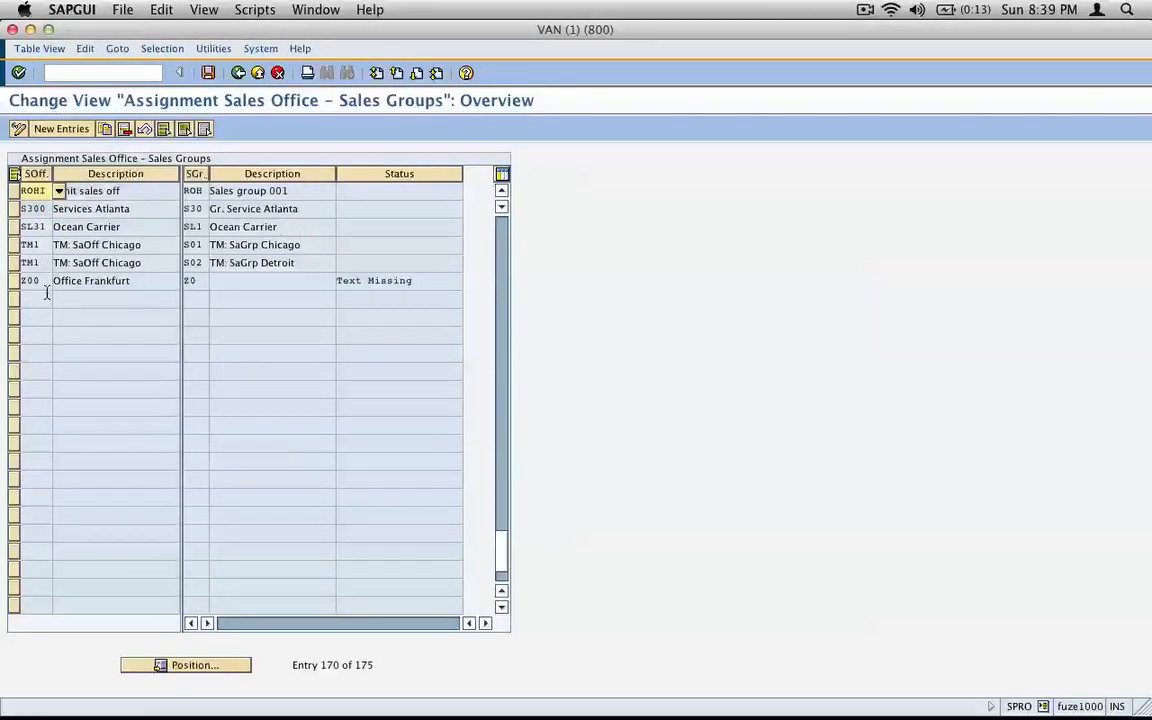
# Step: Add a new entry assigning sales group CON to sales office BAYA and capture it as an image
pyautogui.click(68, 128)
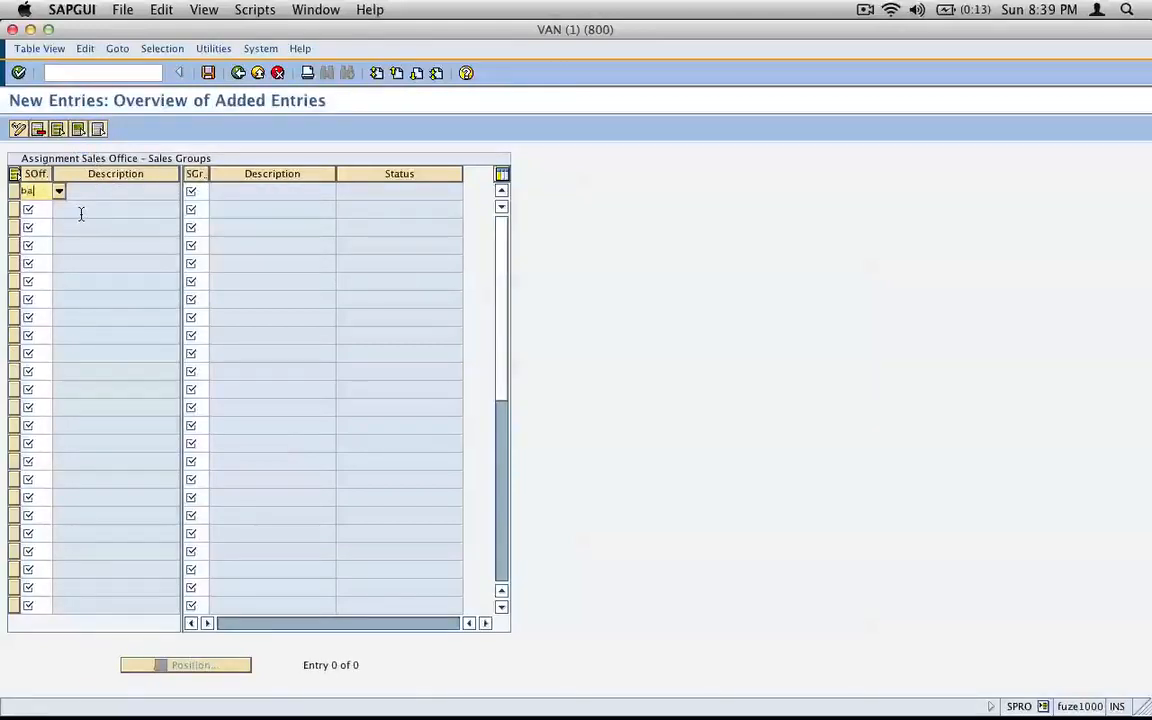
pyautogui.press('Tab')
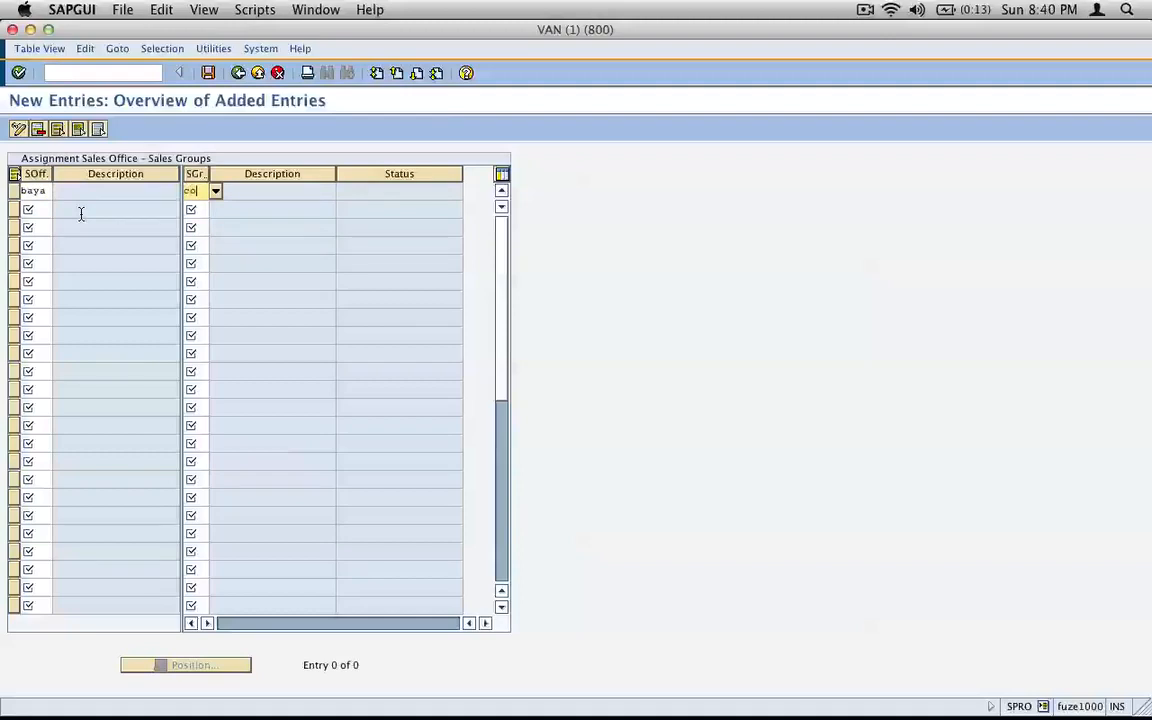
pyautogui.press('Return')
pyautogui.press('super+shift+4')
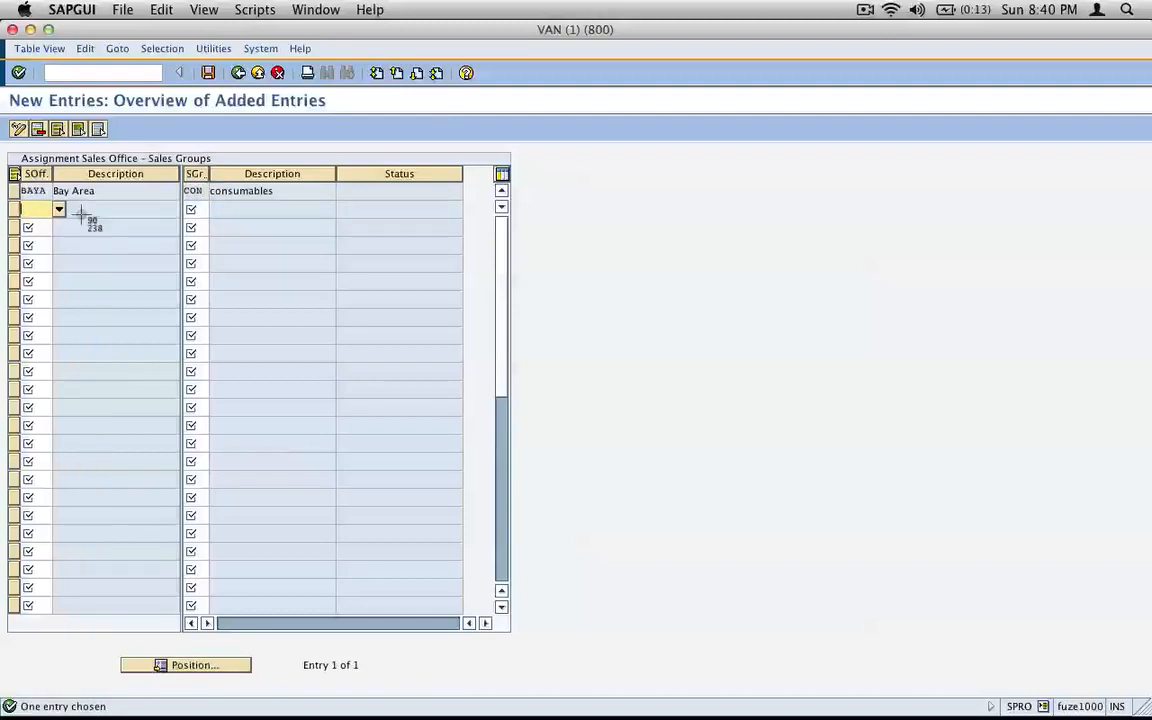
pyautogui.moveTo(3, 92); pyautogui.dragTo(337, 223)
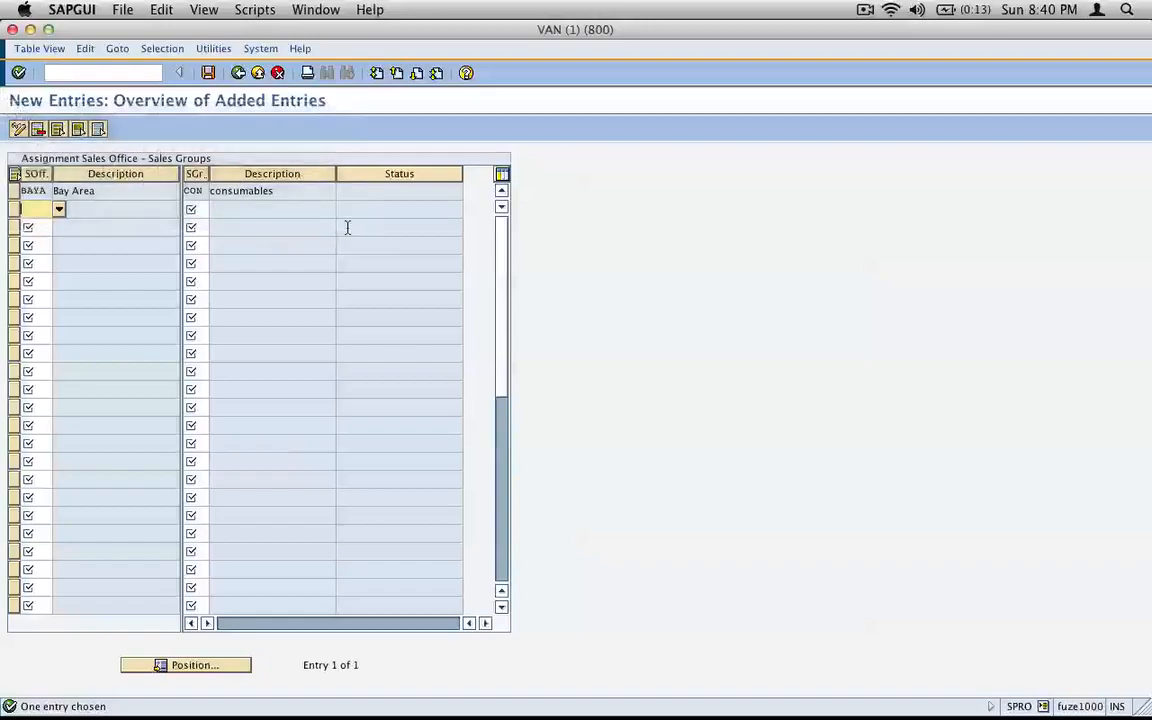
# Step: Switch to inkBook, paste the captured sales group entry below the assignment list, and draw a pen line to it from "Assign sales group to sales office"
pyautogui.press('super+Tab')
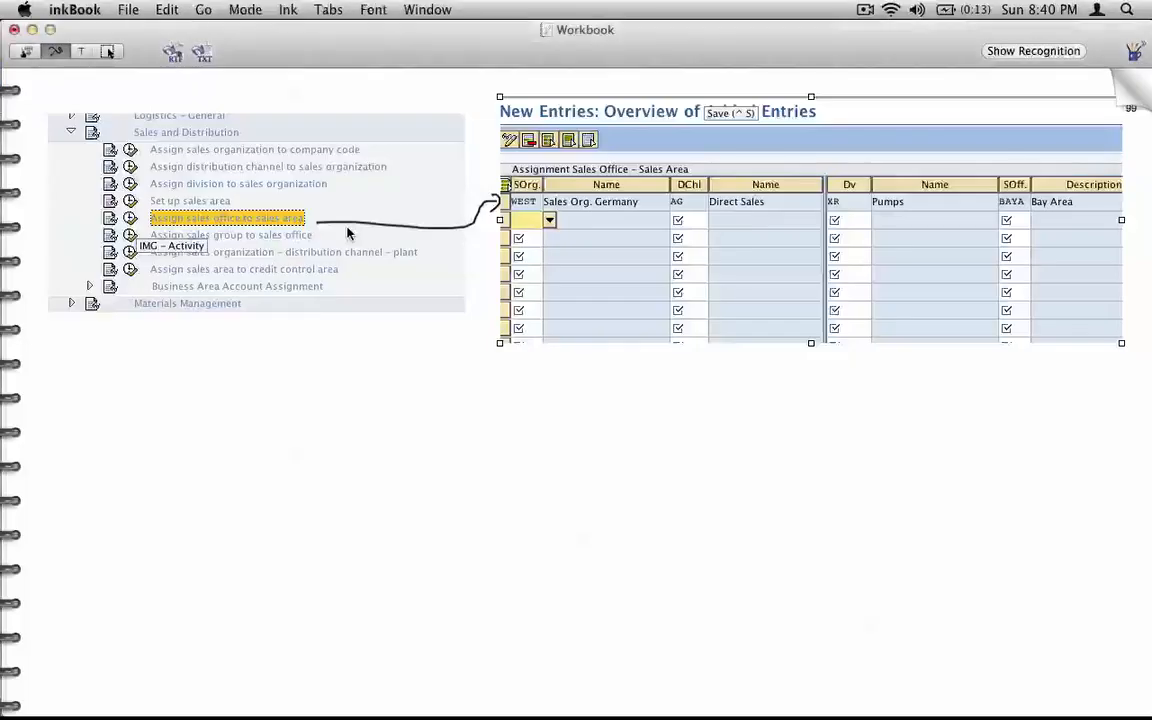
pyautogui.press('super+v')
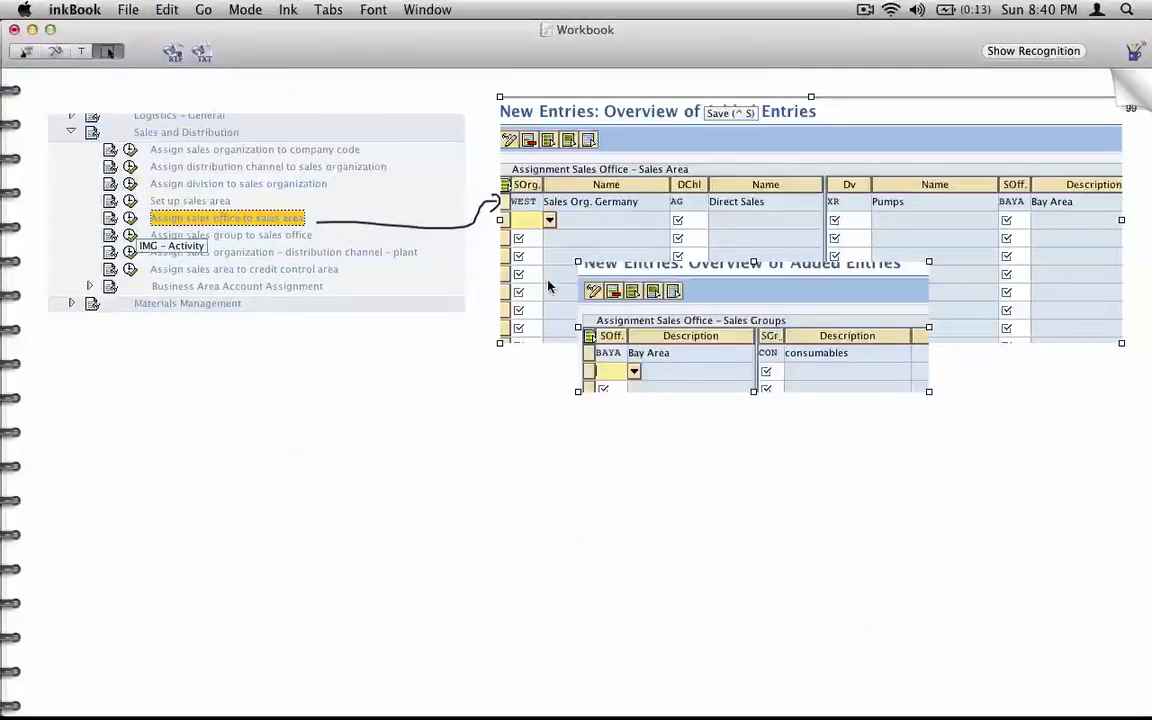
pyautogui.moveTo(645, 332); pyautogui.dragTo(525, 463)
pyautogui.press('super+z')
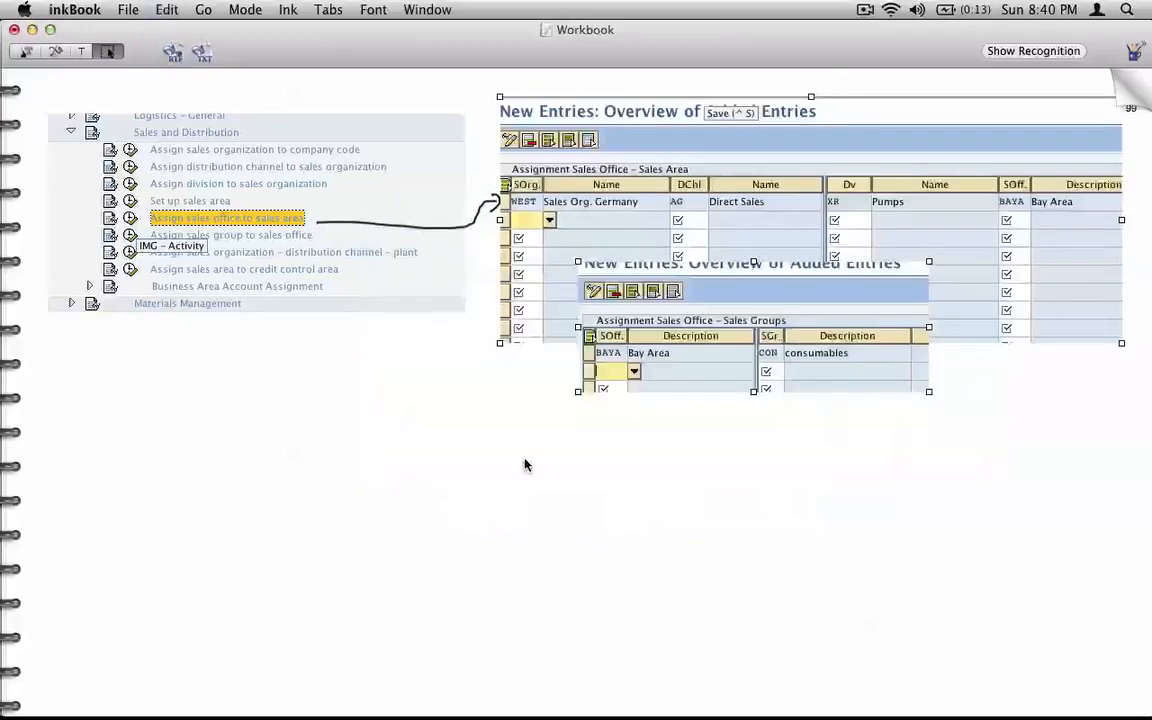
pyautogui.moveTo(620, 385); pyautogui.dragTo(138, 528)
pyautogui.click(55, 51)
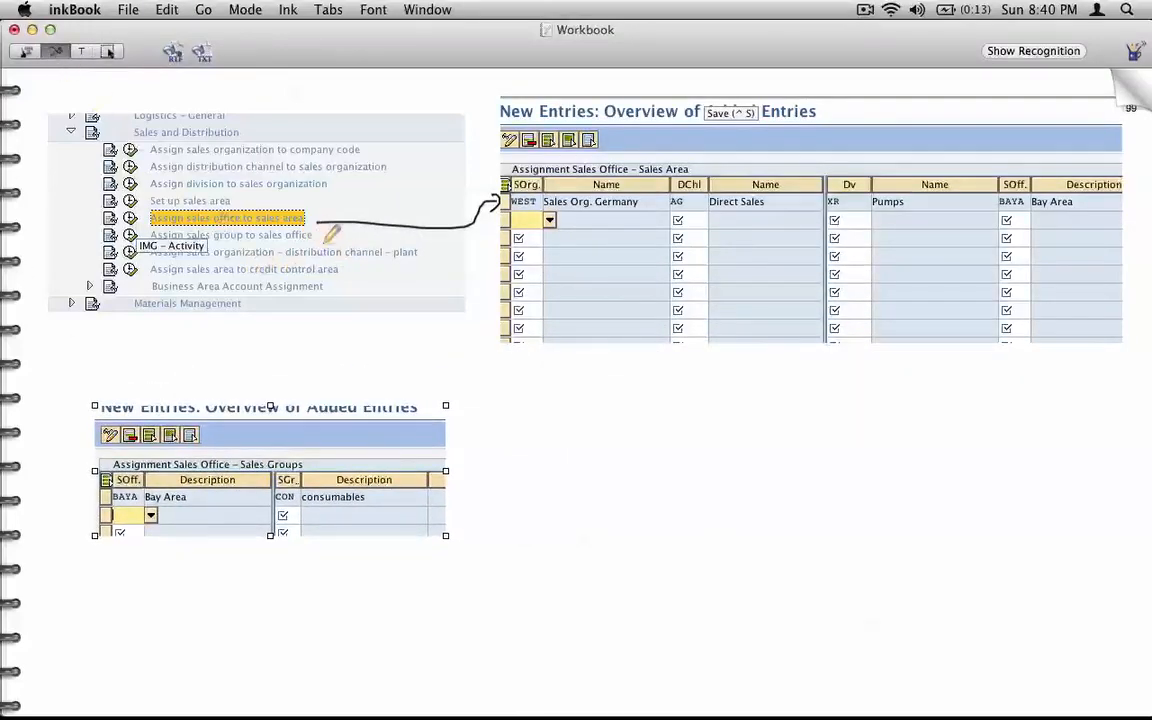
pyautogui.moveTo(316, 236)
pyautogui.mouseDown()
pyautogui.moveTo(342, 250)
pyautogui.moveTo(314, 364)
pyautogui.mouseUp()
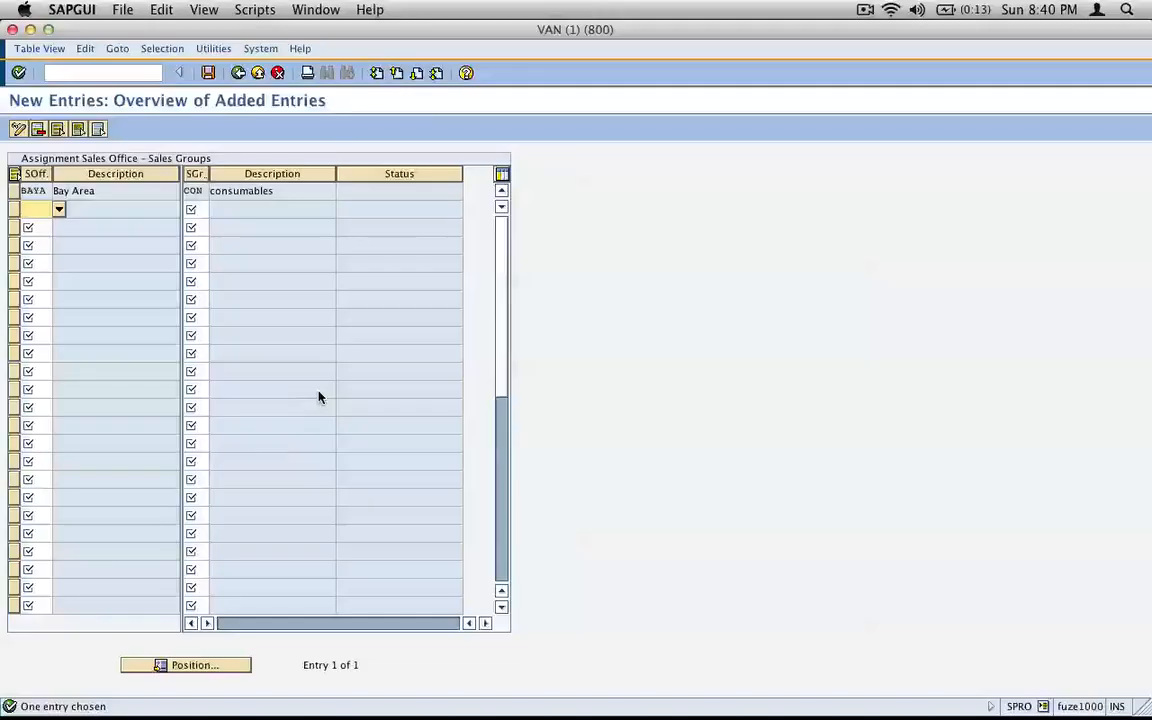
# Step: Save the sales group assignment under a new customizing request described "assign sales grp to sales office" and return to the IMG structure
pyautogui.click(208, 72)
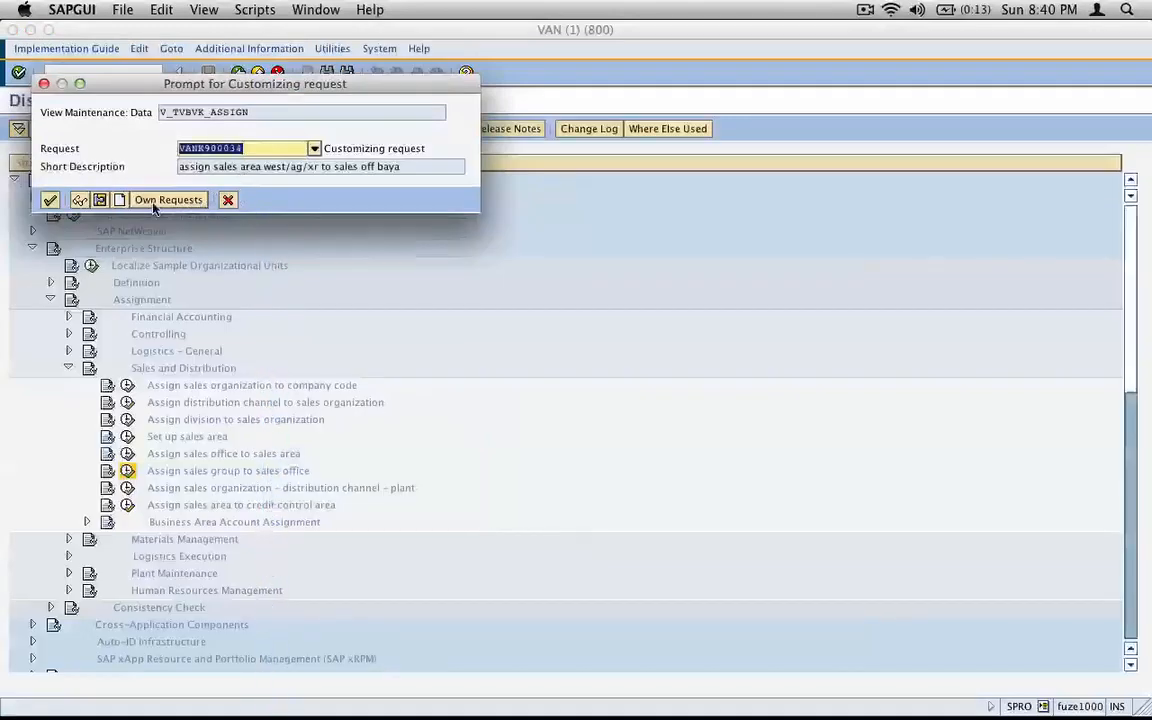
pyautogui.click(119, 199)
pyautogui.write('assi')
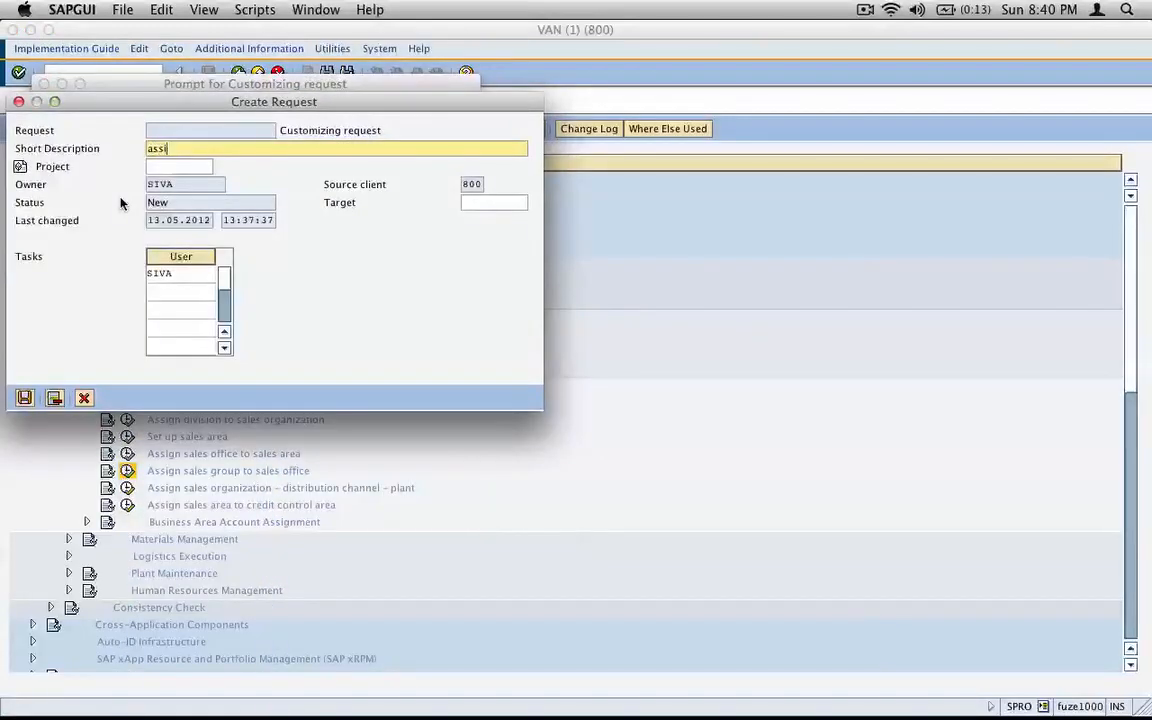
pyautogui.write('gn sales grp to sales off')
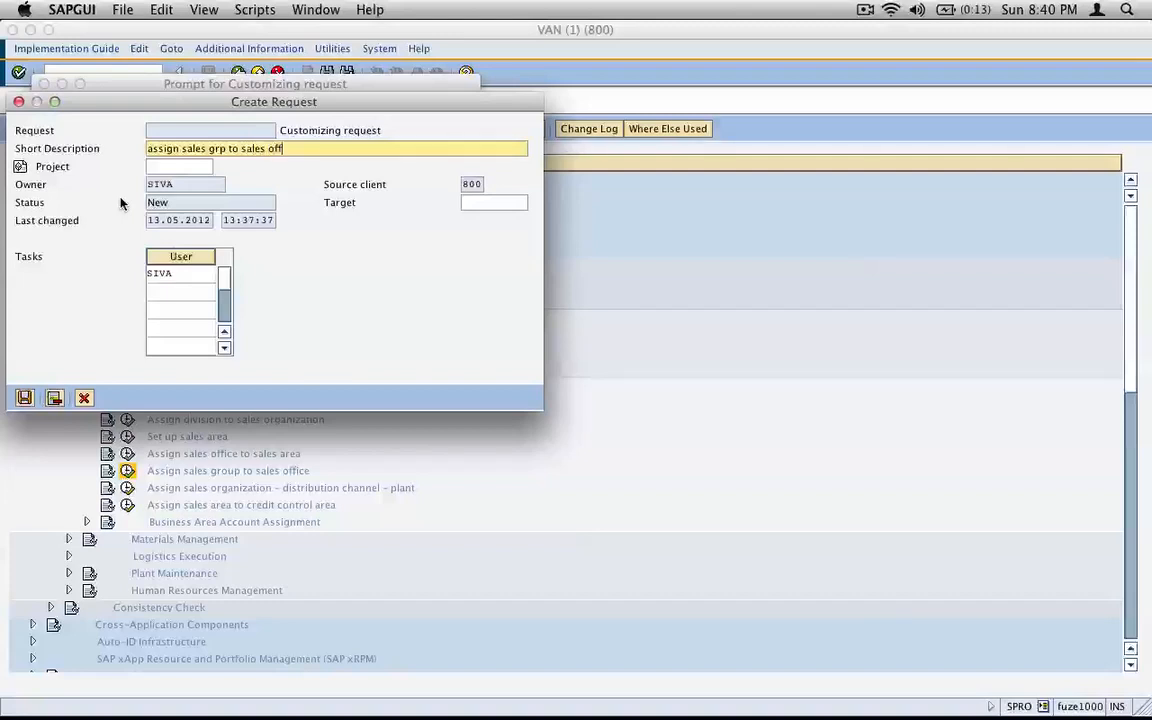
pyautogui.write('ice')
pyautogui.press('Return')
pyautogui.press('Return')
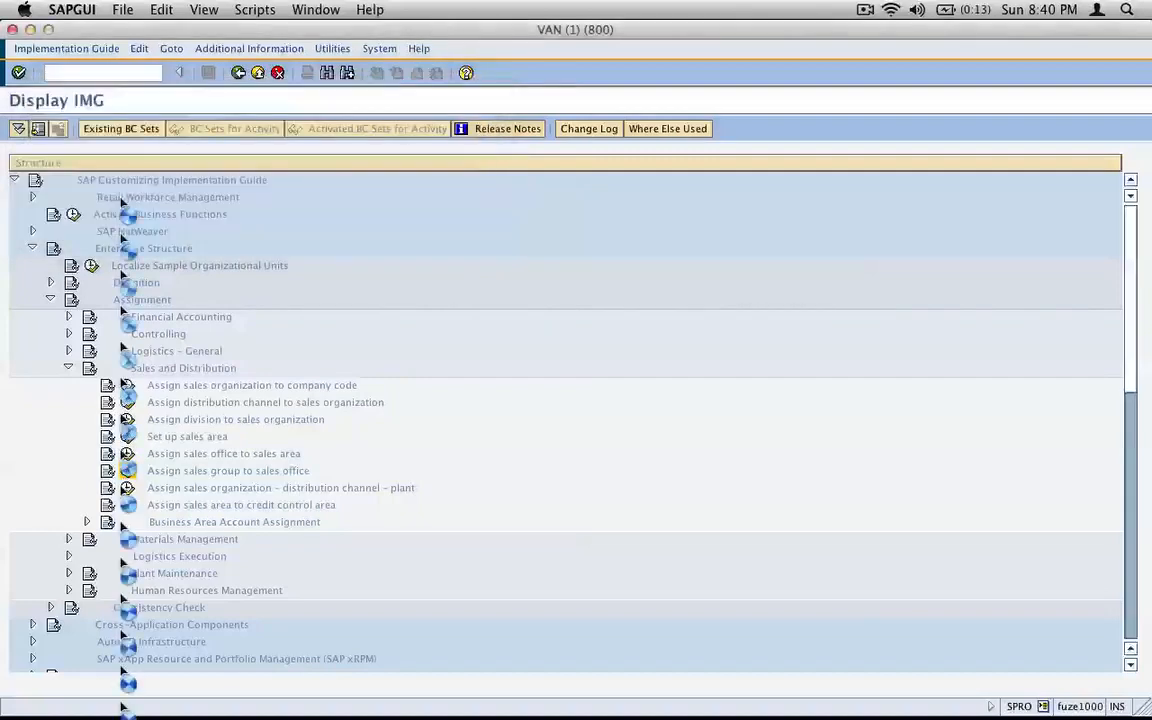
pyautogui.click(238, 74)
pyautogui.click(254, 75)
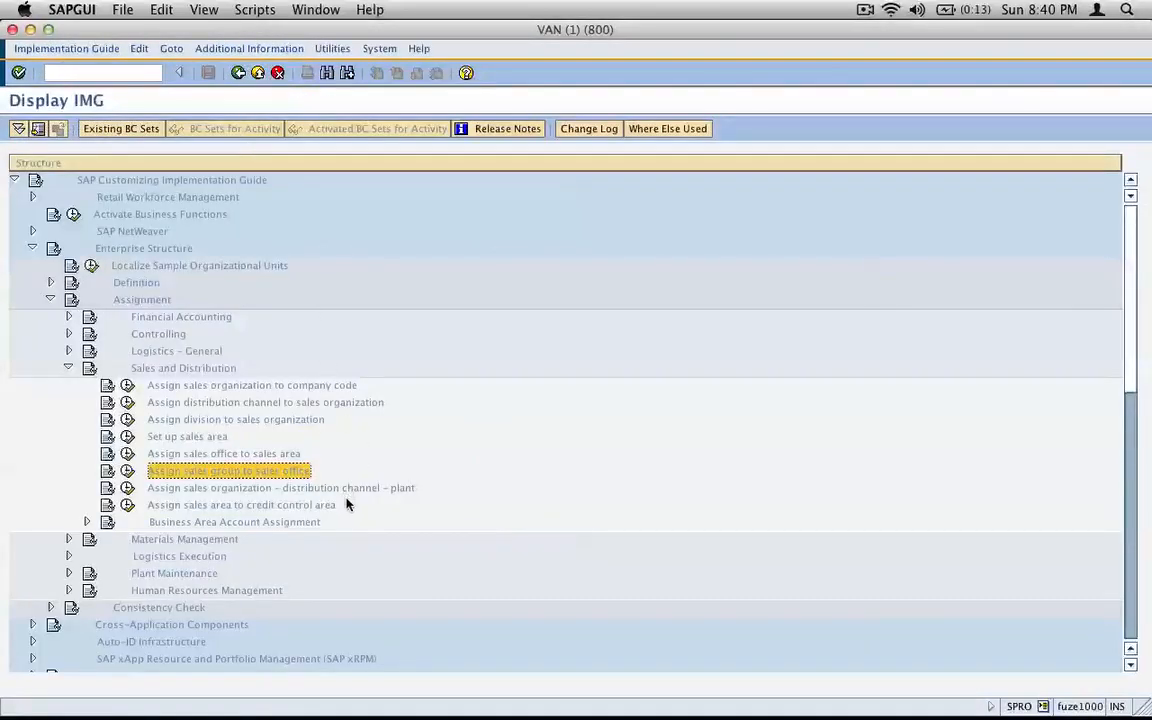
# Step: Open the "Assign sales organization - distribution channel - plant" activity and position its table at sales organization WEST, distribution channel AG
pyautogui.moveTo(370, 492); pyautogui.dragTo(370, 510)
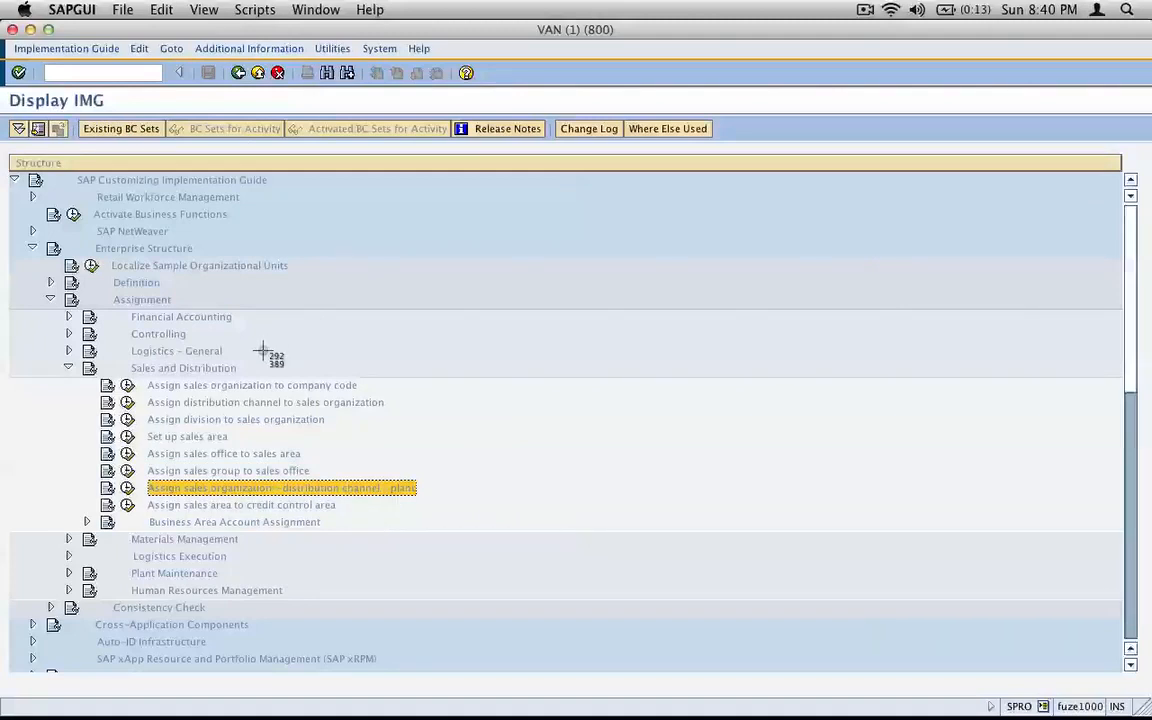
pyautogui.click(127, 488)
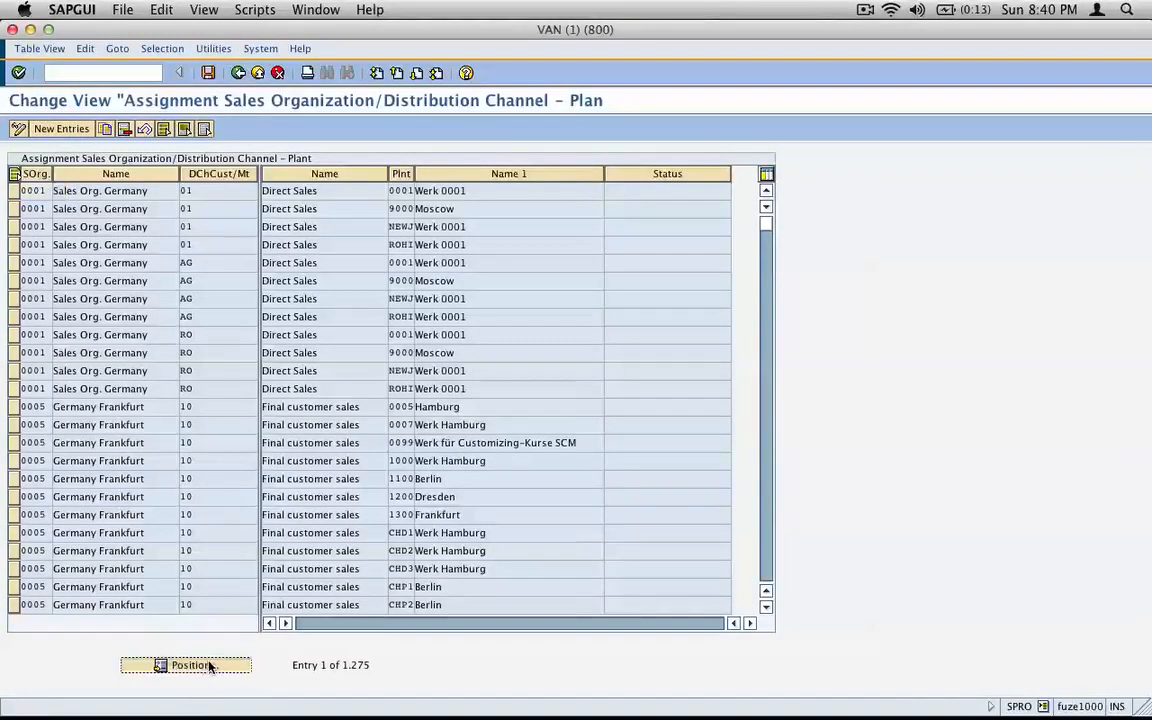
pyautogui.click(218, 666)
pyautogui.write('west')
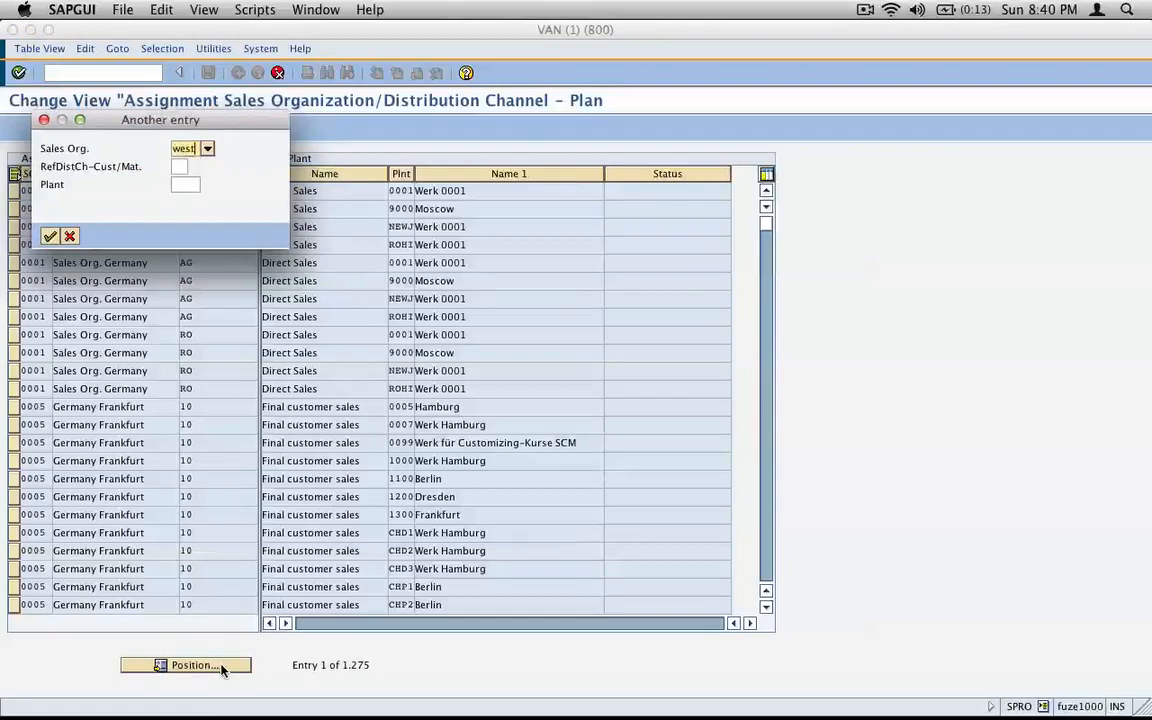
pyautogui.press('Tab')
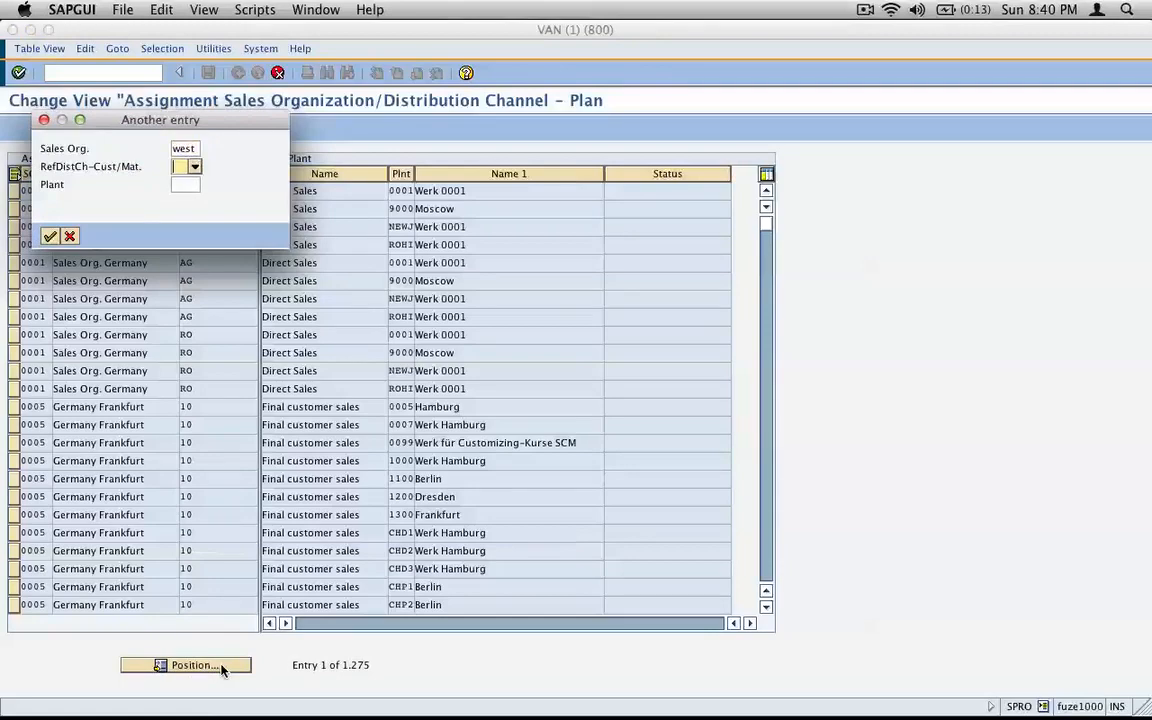
pyautogui.write('ag')
pyautogui.press('Return')
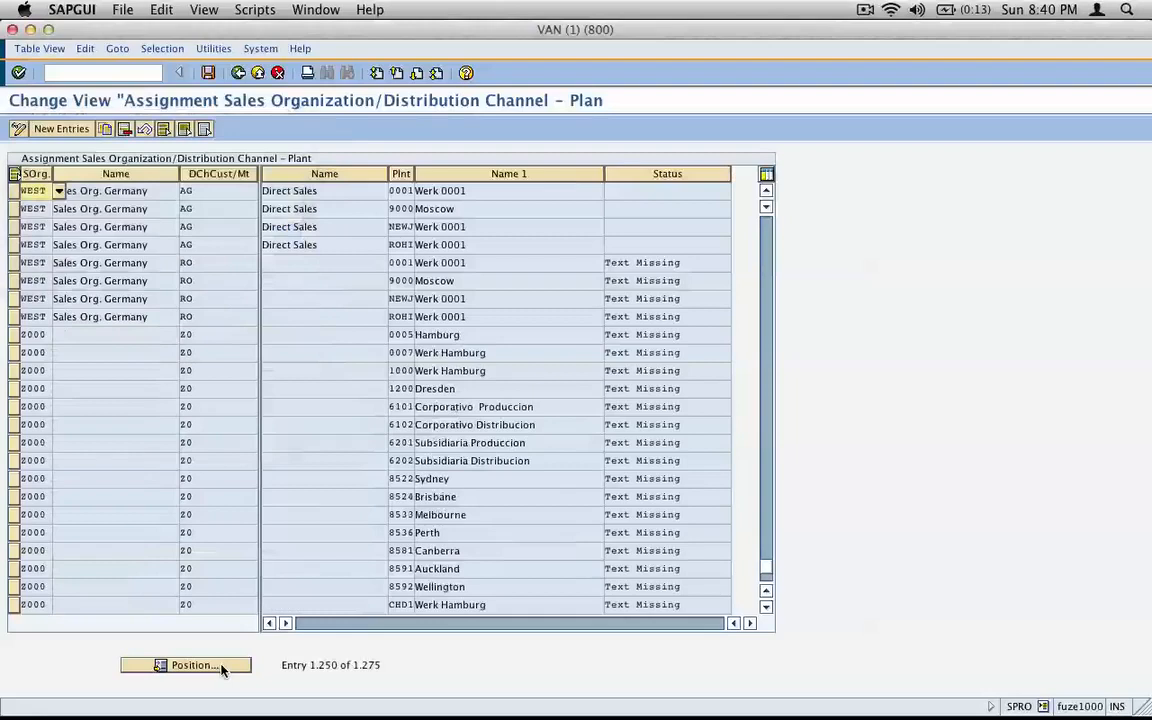
# Step: Widen the Plnt column and mark every WEST entry except the AG entry for plant NEWJ
pyautogui.click(14, 227)
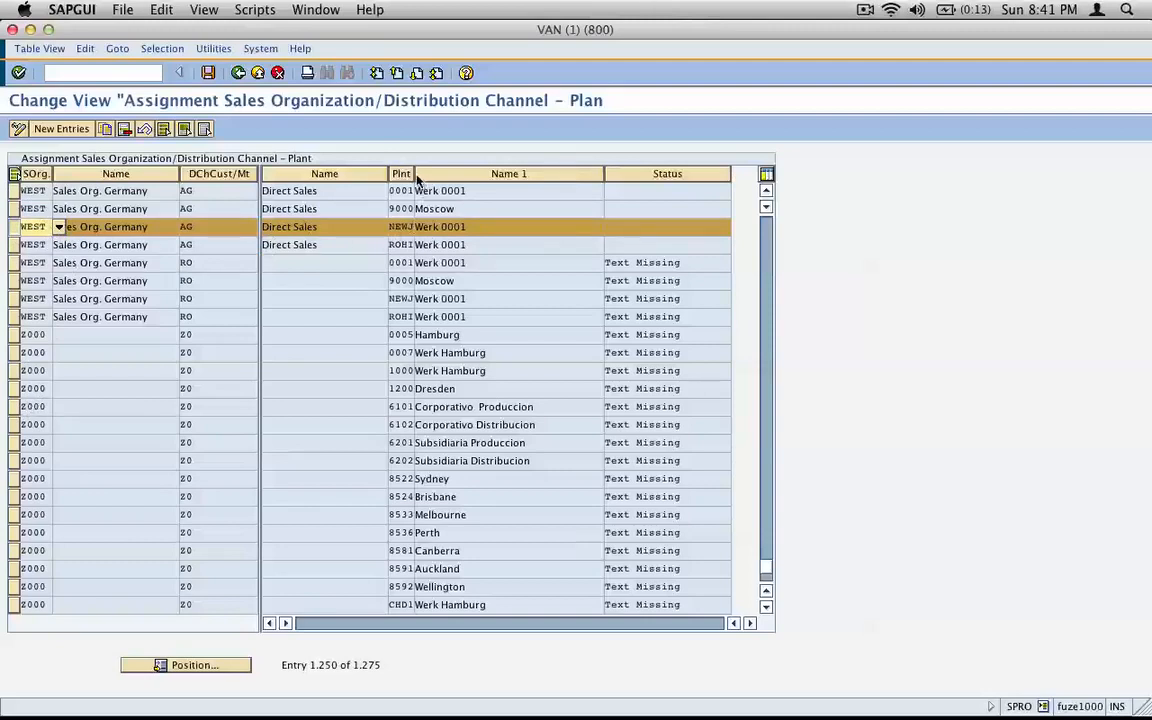
pyautogui.moveTo(425, 177); pyautogui.dragTo(472, 177)
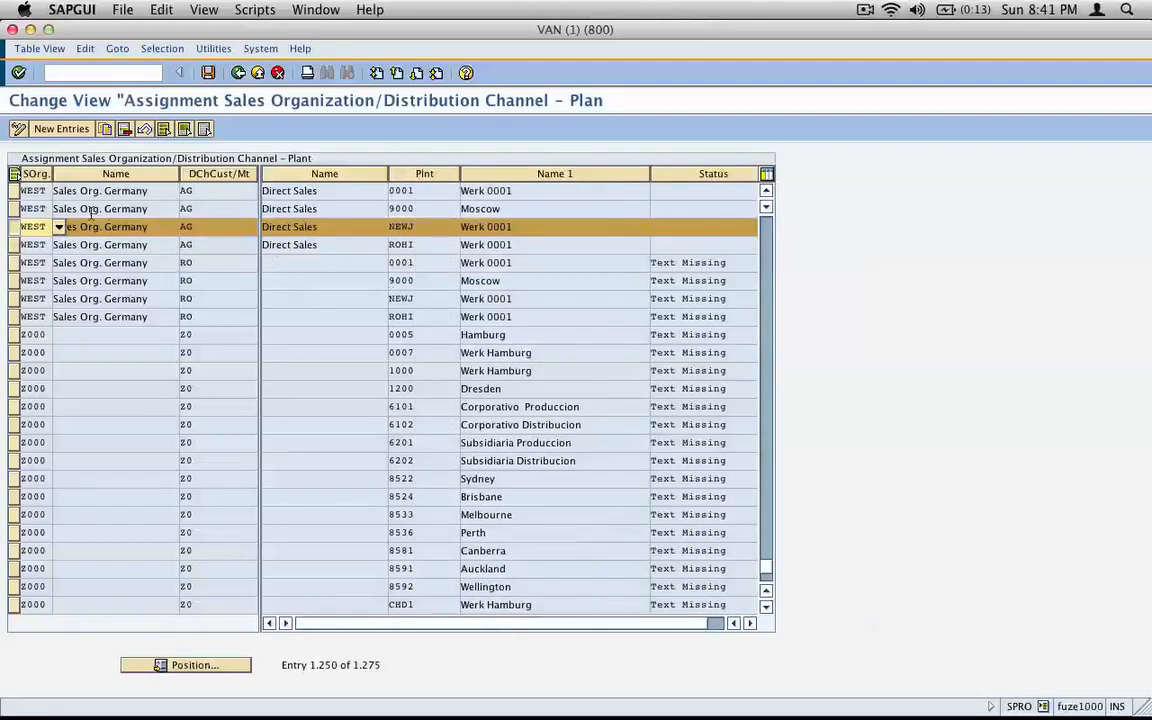
pyautogui.click(14, 226)
pyautogui.click(14, 190)
pyautogui.click(14, 208)
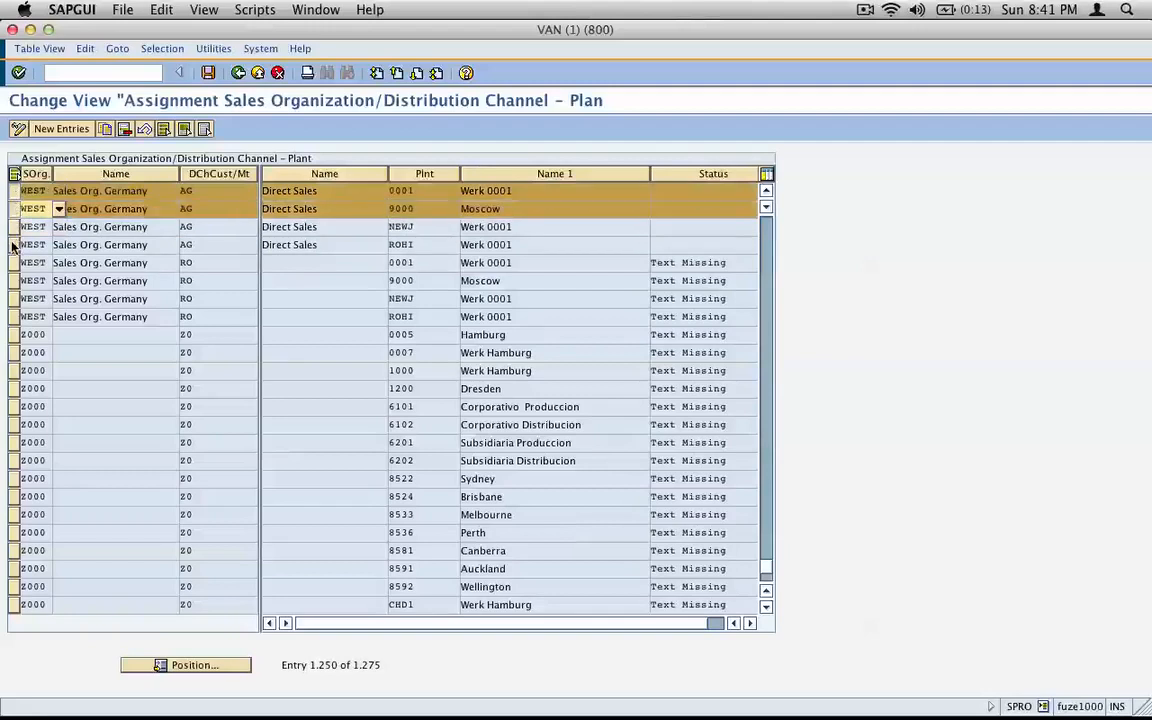
pyautogui.click(14, 244)
pyautogui.click(14, 262)
pyautogui.click(14, 280)
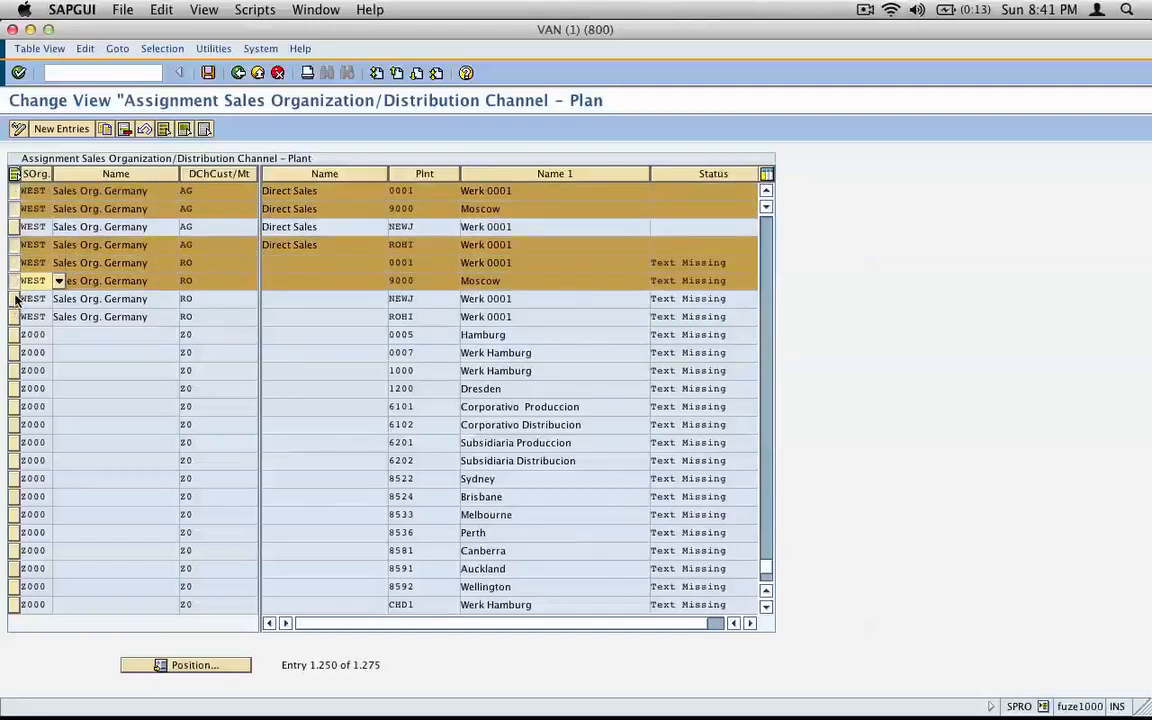
pyautogui.click(14, 298)
pyautogui.click(14, 316)
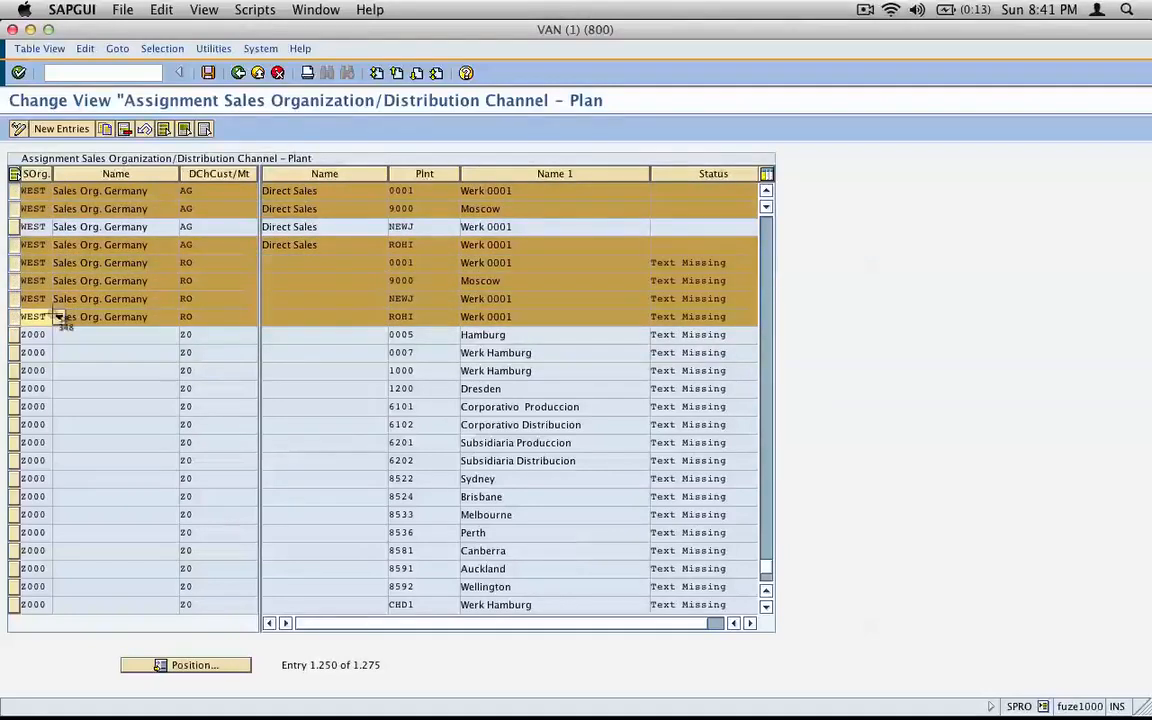
# Step: Capture the table with the marked entries, paste it into inkBook, and move it below the sales office to sales area image
pyautogui.moveTo(2, 84); pyautogui.dragTo(623, 397)
pyautogui.press('super+Tab')
pyautogui.press('super+v')
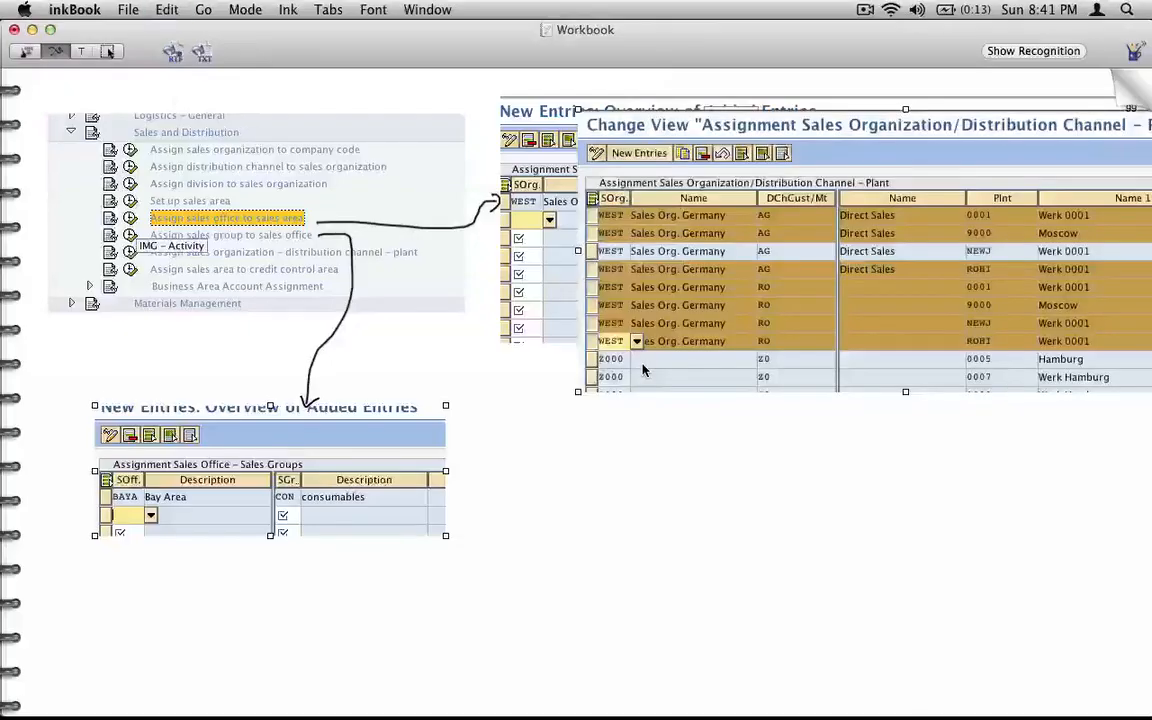
pyautogui.click(108, 51)
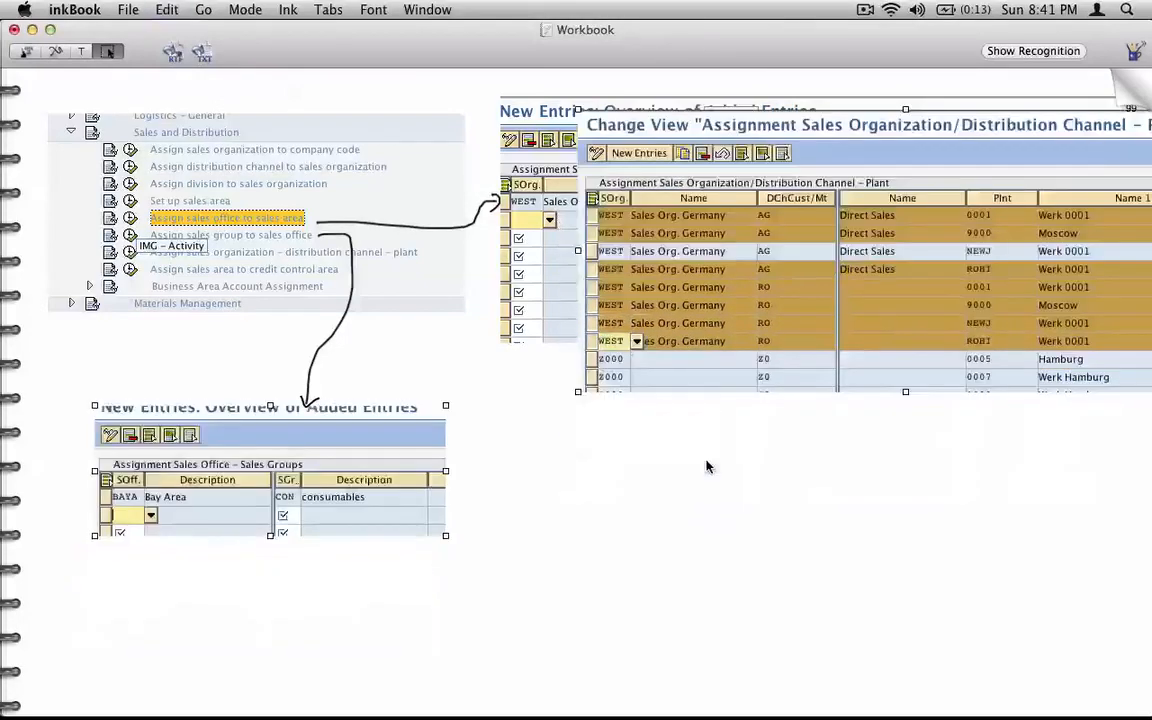
pyautogui.moveTo(701, 367)
pyautogui.mouseDown()
pyautogui.moveTo(682, 580)
pyautogui.moveTo(621, 622)
pyautogui.moveTo(626, 634)
pyautogui.mouseUp()
# Step: Draw a pen arrow from "Assign sales organization - distribution channel - plant" to the pasted table, cross its marked rows, and save the workbook
pyautogui.click(52, 51)
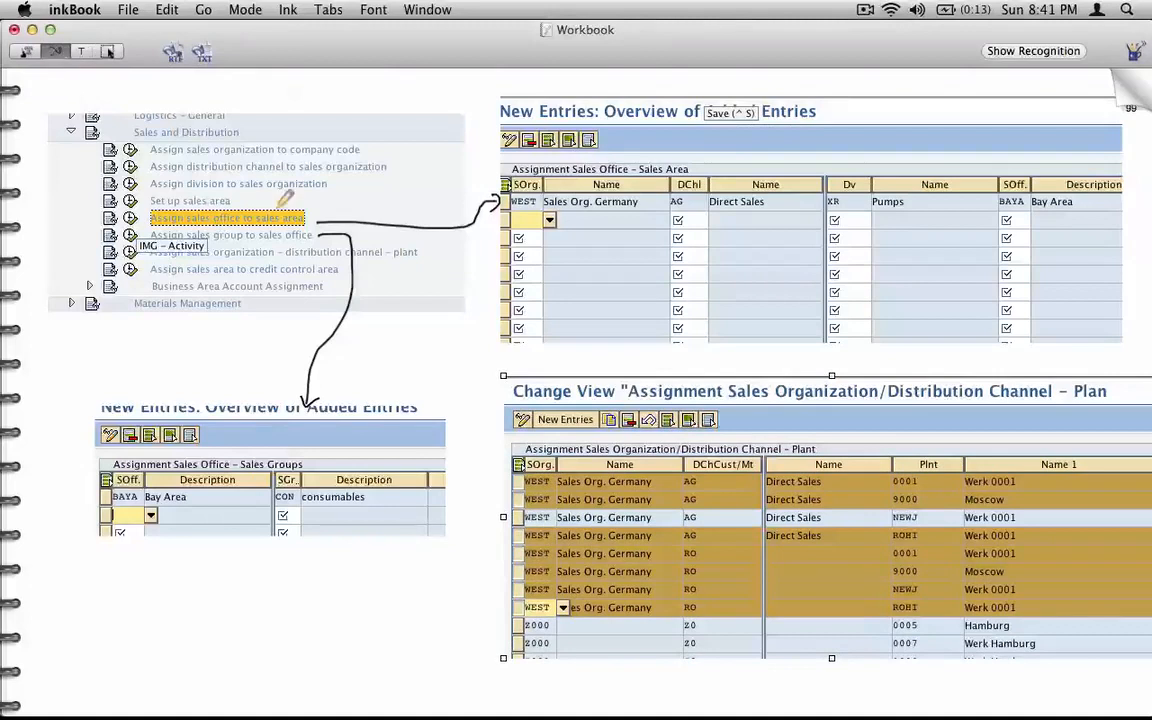
pyautogui.moveTo(430, 256)
pyautogui.mouseDown()
pyautogui.moveTo(452, 262)
pyautogui.moveTo(455, 365)
pyautogui.moveTo(500, 410)
pyautogui.mouseUp()
pyautogui.moveTo(518, 479); pyautogui.dragTo(529, 491)
pyautogui.moveTo(528, 479); pyautogui.dragTo(524, 506)
pyautogui.moveTo(523, 497); pyautogui.dragTo(519, 552)
pyautogui.moveTo(522, 543)
pyautogui.mouseDown()
pyautogui.moveTo(513, 555)
pyautogui.moveTo(524, 567)
pyautogui.mouseUp()
pyautogui.moveTo(523, 558); pyautogui.dragTo(514, 588)
pyautogui.moveTo(514, 595); pyautogui.dragTo(524, 602)
pyautogui.moveTo(523, 595); pyautogui.dragTo(525, 617)
pyautogui.moveTo(524, 610); pyautogui.dragTo(516, 619)
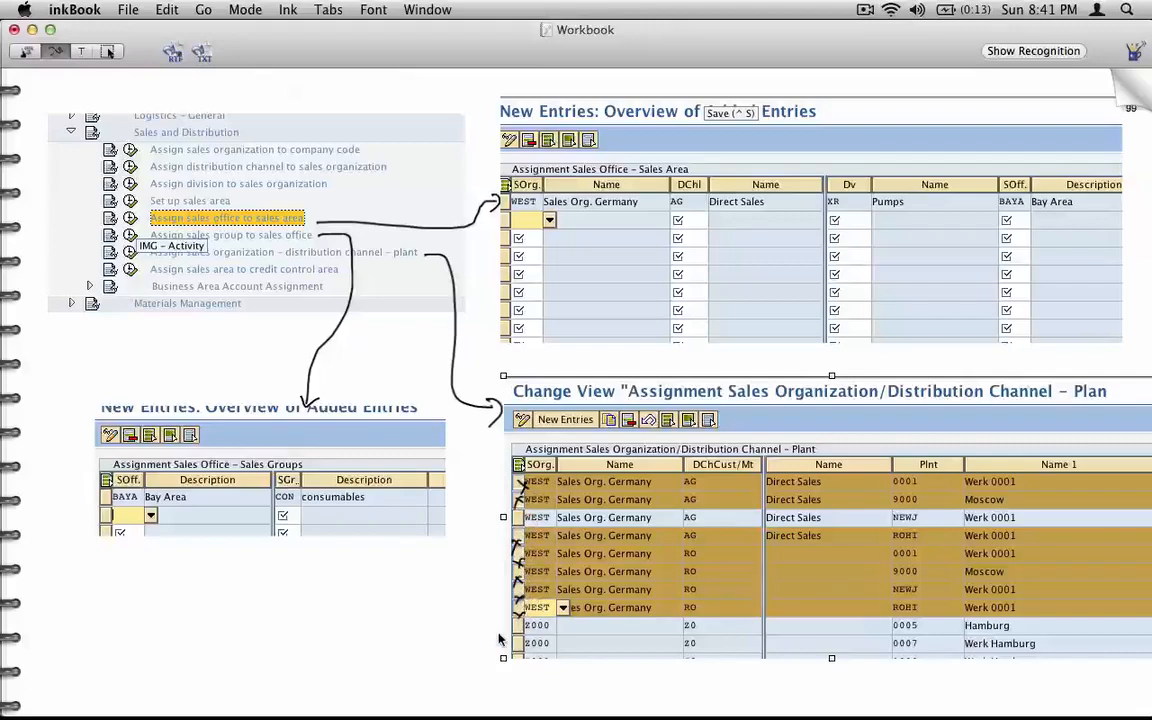
pyautogui.press('super+s')
# Step: Switch back to SAP GUI, delete the marked WEST entries, and save under a new customizing request described "assign west/ag to plant newj"
pyautogui.press('super+Tab')
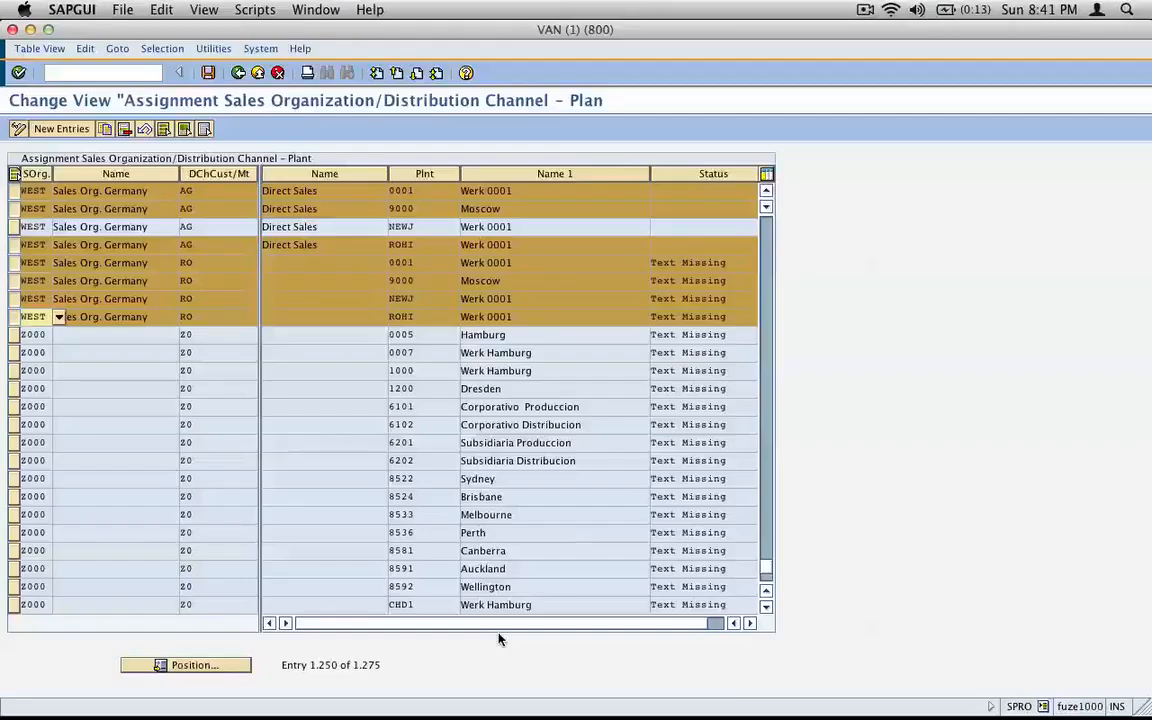
pyautogui.click(124, 129)
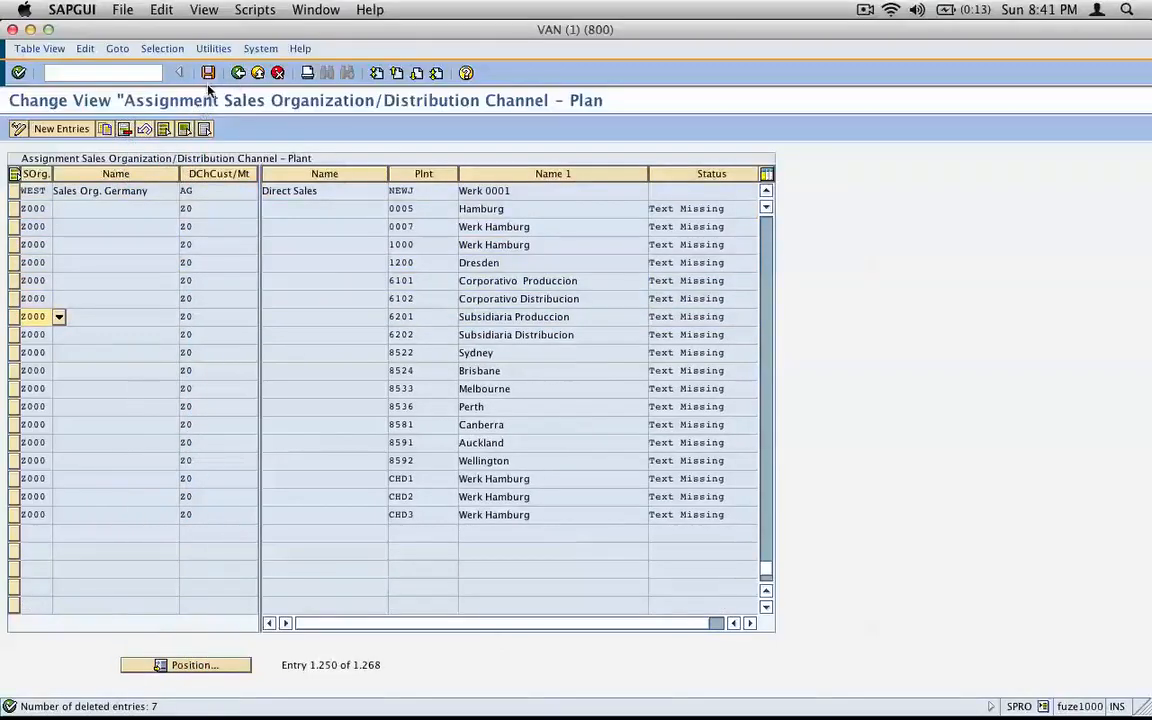
pyautogui.click(208, 72)
pyautogui.click(100, 199)
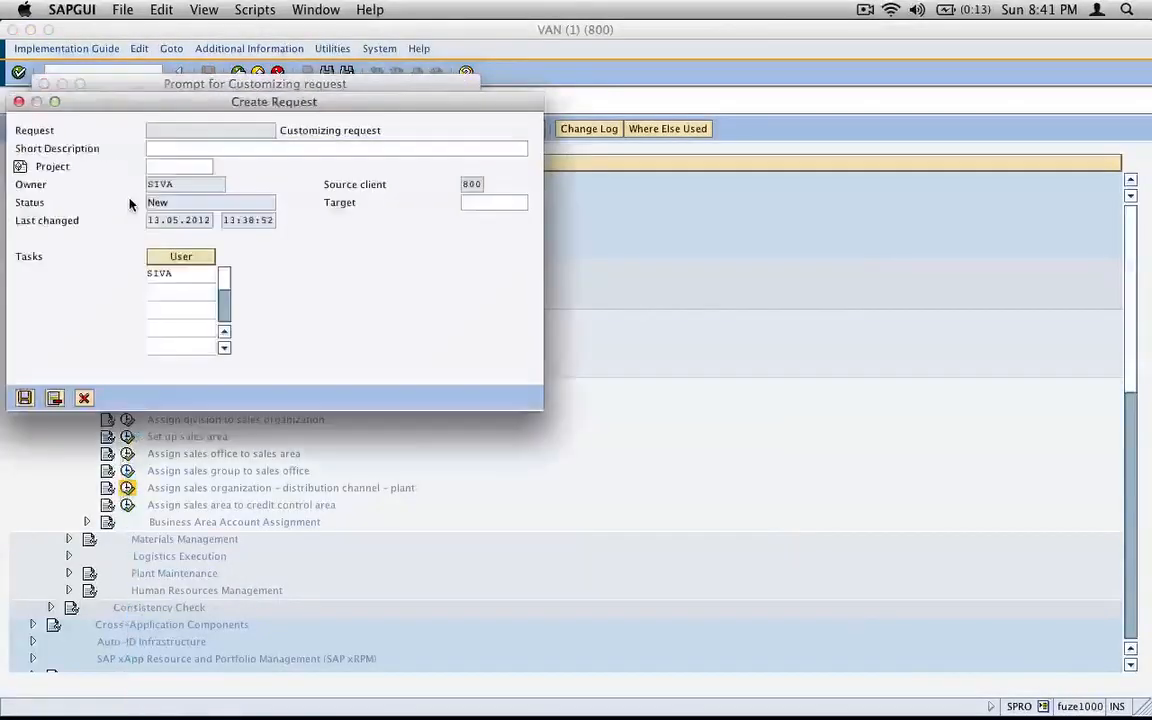
pyautogui.write('assign ')
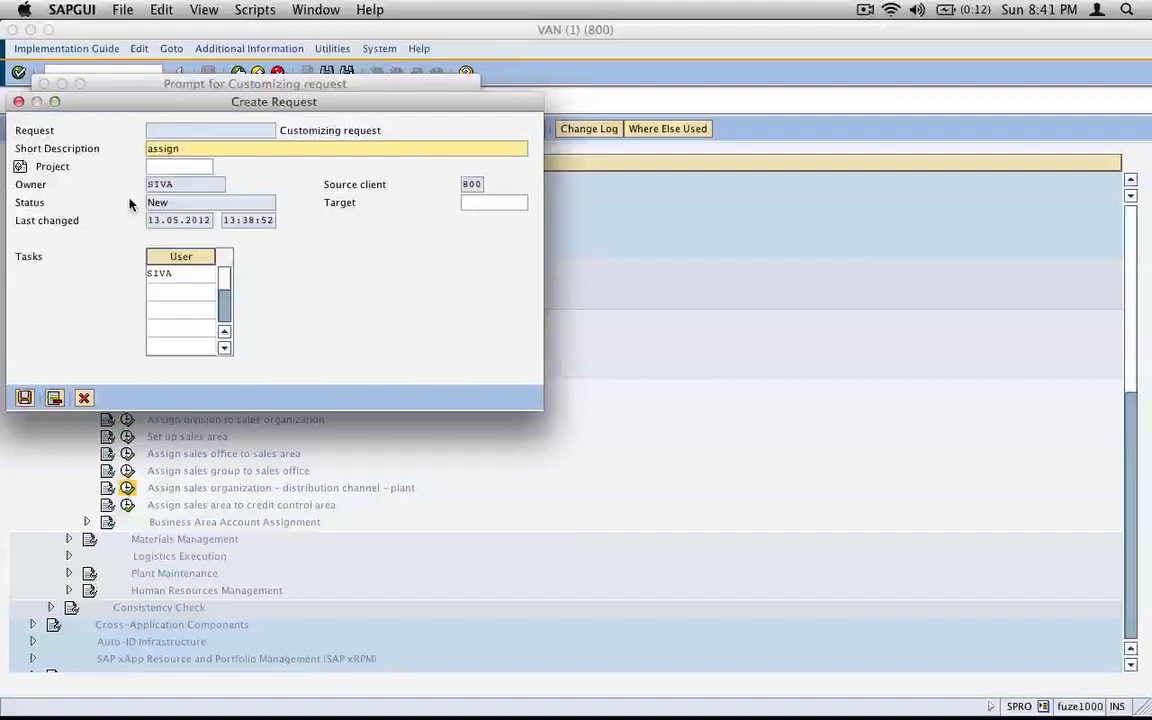
pyautogui.write('west/ag to plant newj')
pyautogui.press('Return')
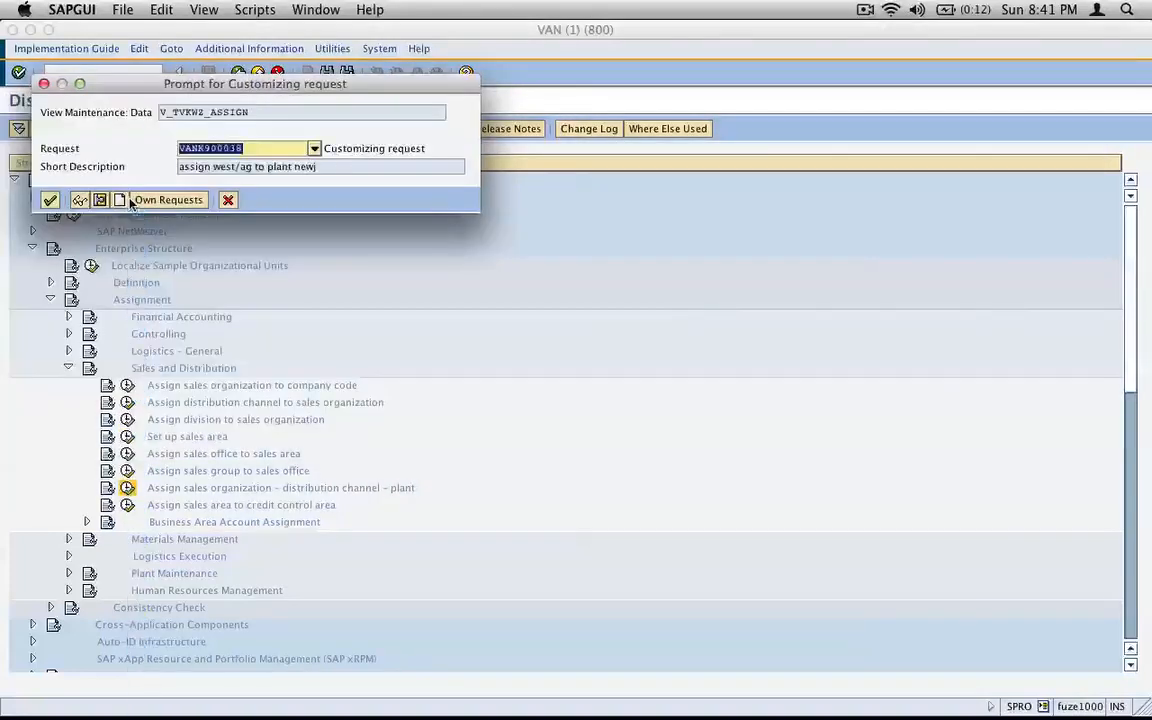
pyautogui.press('Return')
pyautogui.click(238, 73)
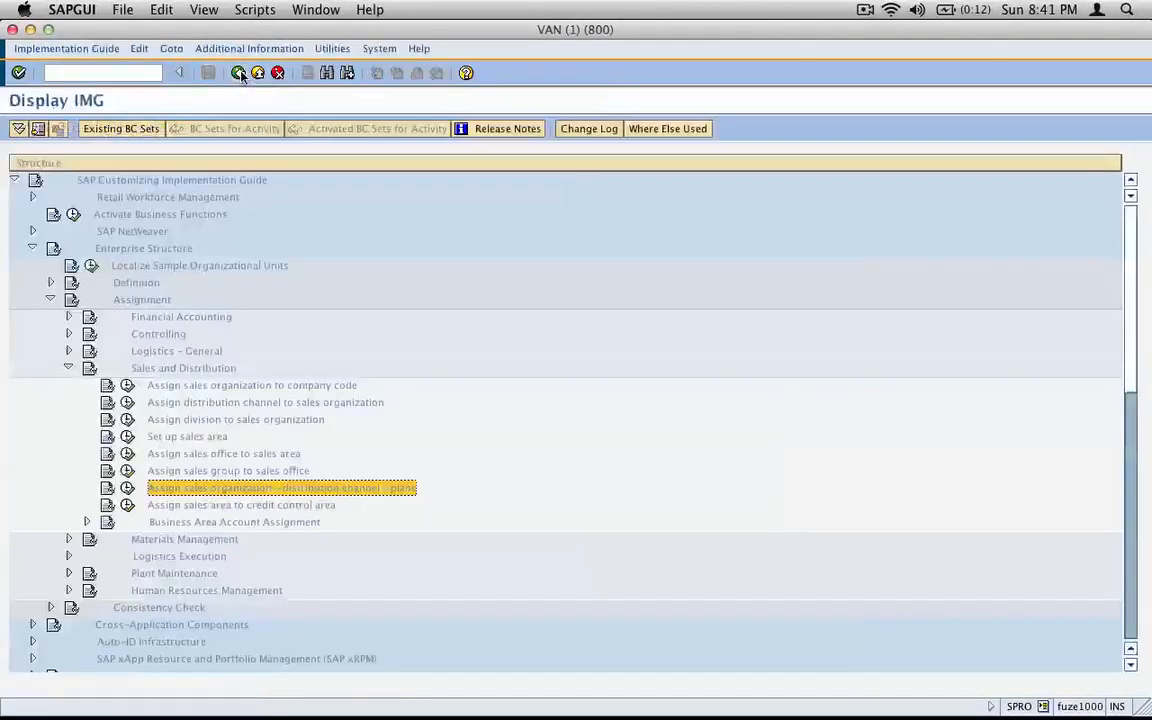
# Step: Collapse Sales and Distribution, expand Logistics Execution, and capture its assignment list with "Assign warehouse number to plant/storage location" selected
pyautogui.click(68, 368)
pyautogui.click(68, 402)
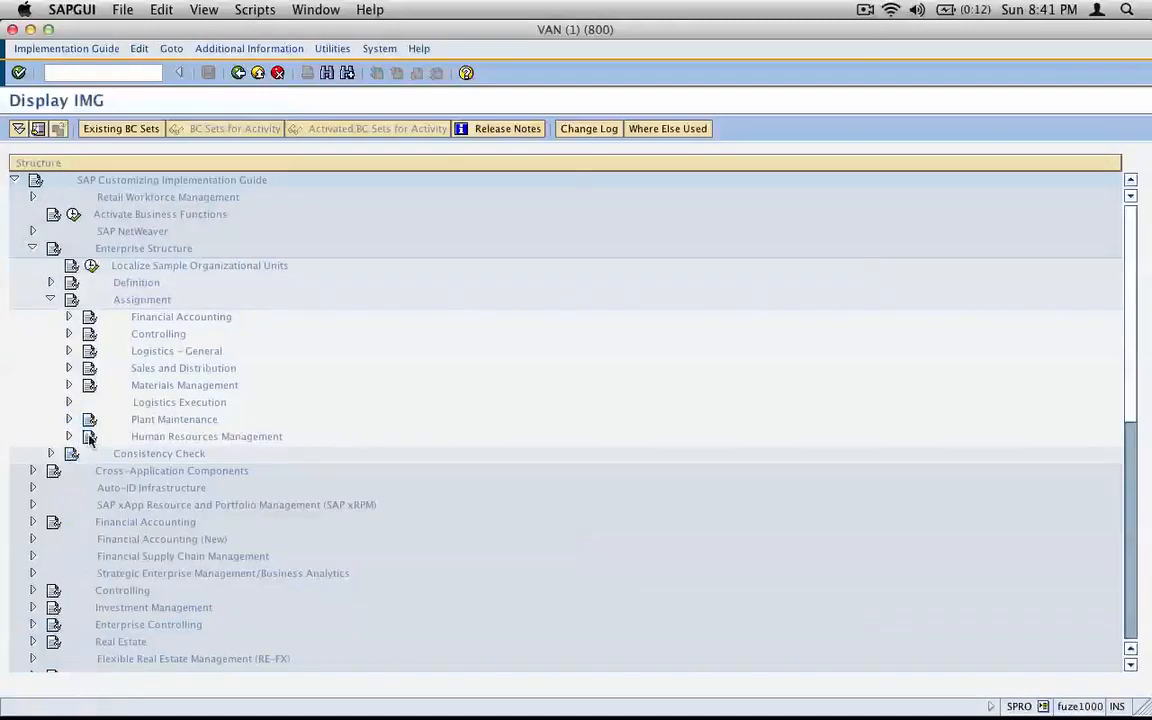
pyautogui.click(279, 421)
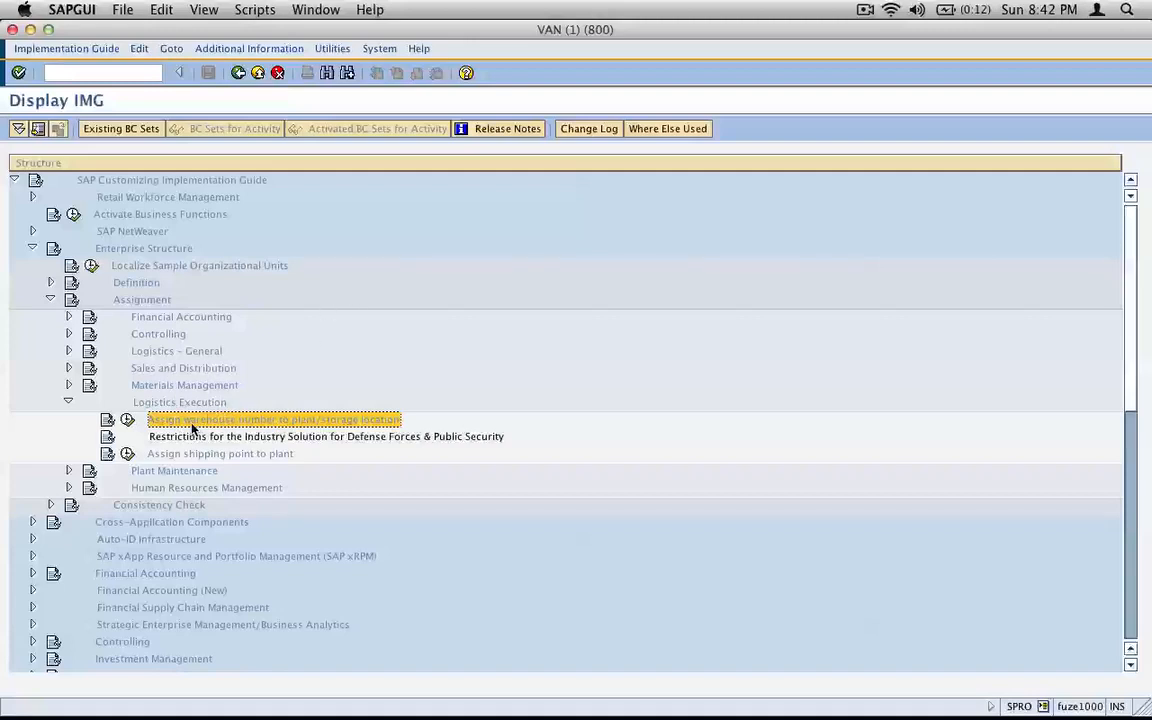
pyautogui.moveTo(195, 425); pyautogui.dragTo(530, 505)
# Step: Switch to inkBook, turn to the blank page 100, and paste the Logistics Execution list near the page's upper left
pyautogui.press('super+Tab')
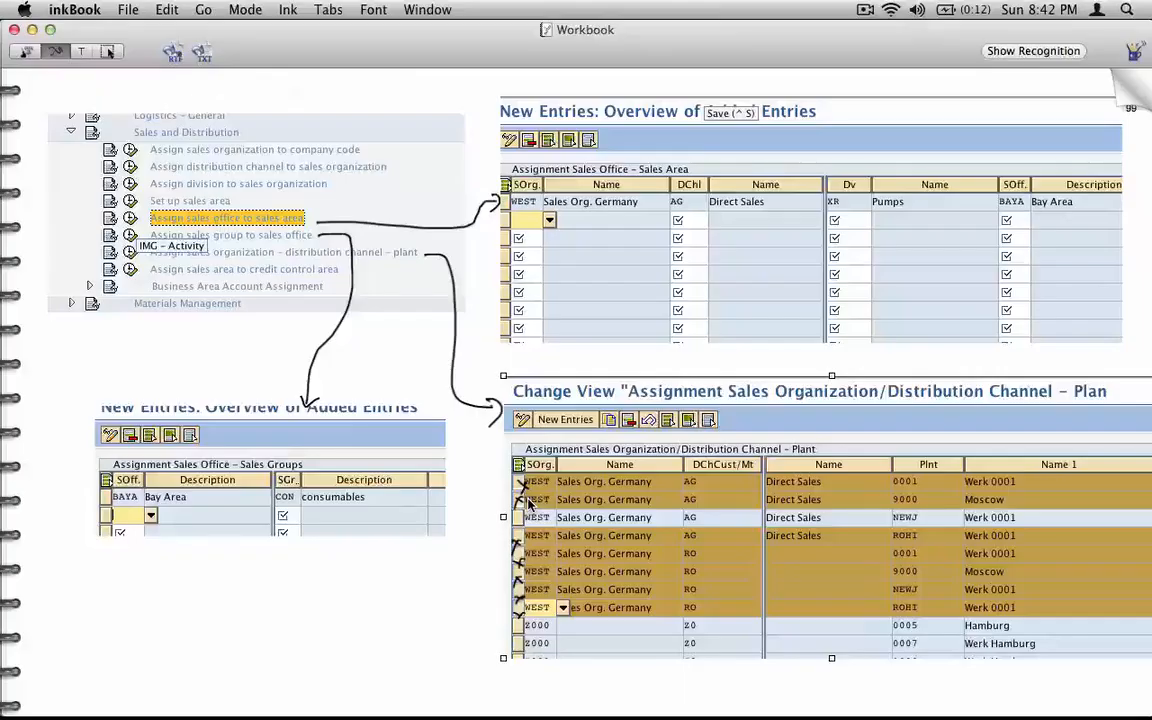
pyautogui.click(1132, 98)
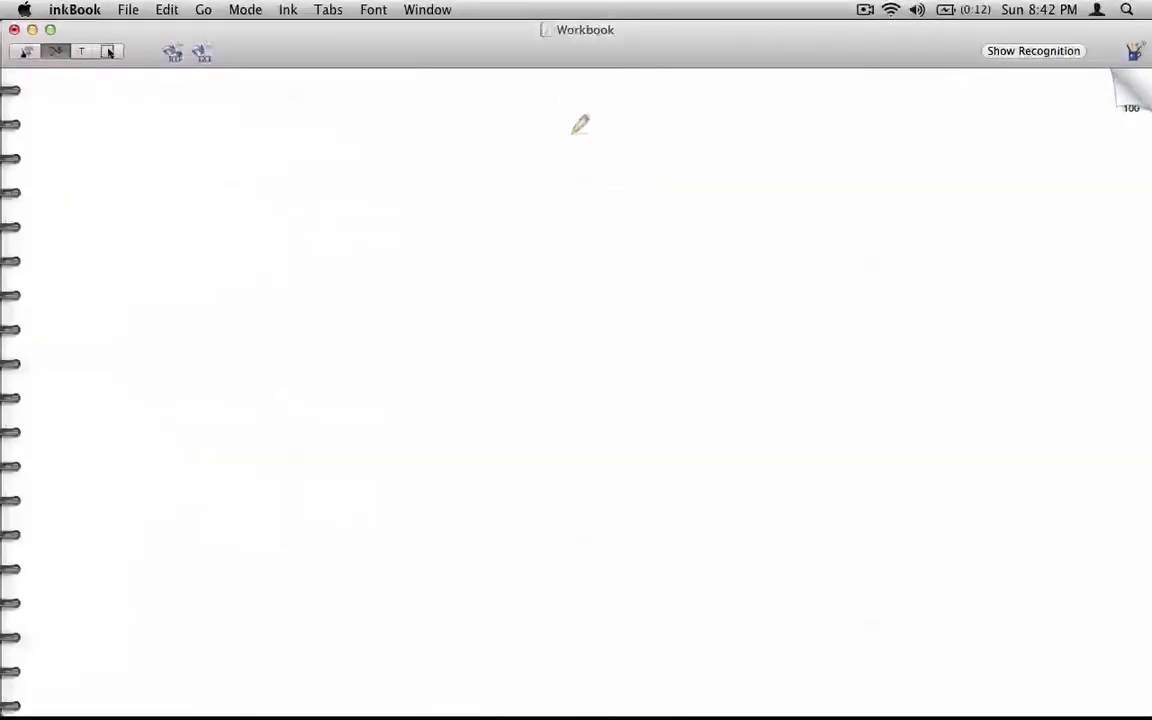
pyautogui.press('super+v')
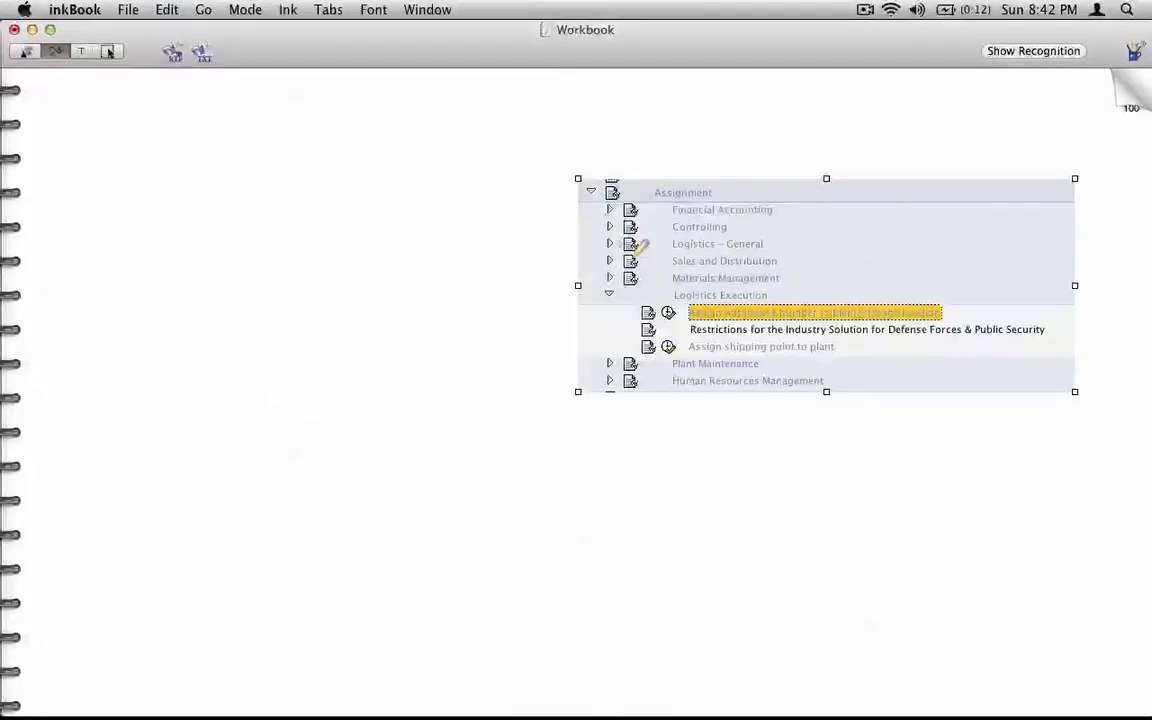
pyautogui.press('super+4')
pyautogui.moveTo(738, 305); pyautogui.dragTo(207, 219)
# Step: Switch back to SAP GUI, position the storage location to warehouse number table at plant NEWJ, and widen the SLoc and WhN columns
pyautogui.press('super+Tab')
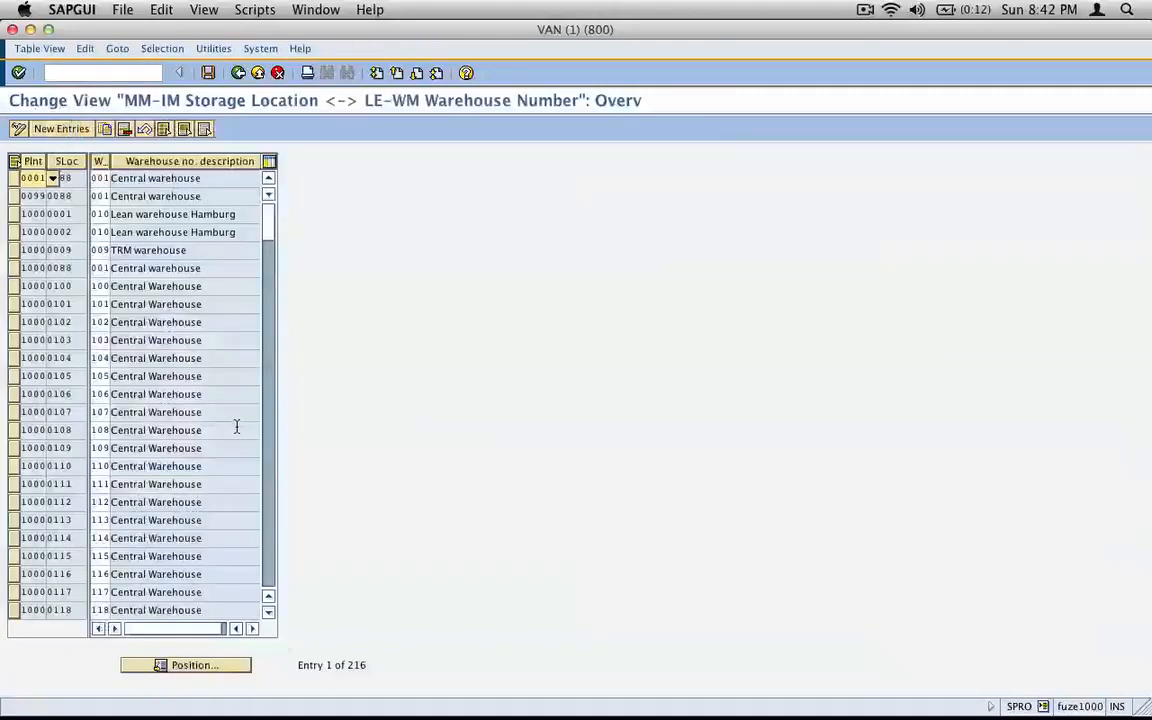
pyautogui.click(216, 664)
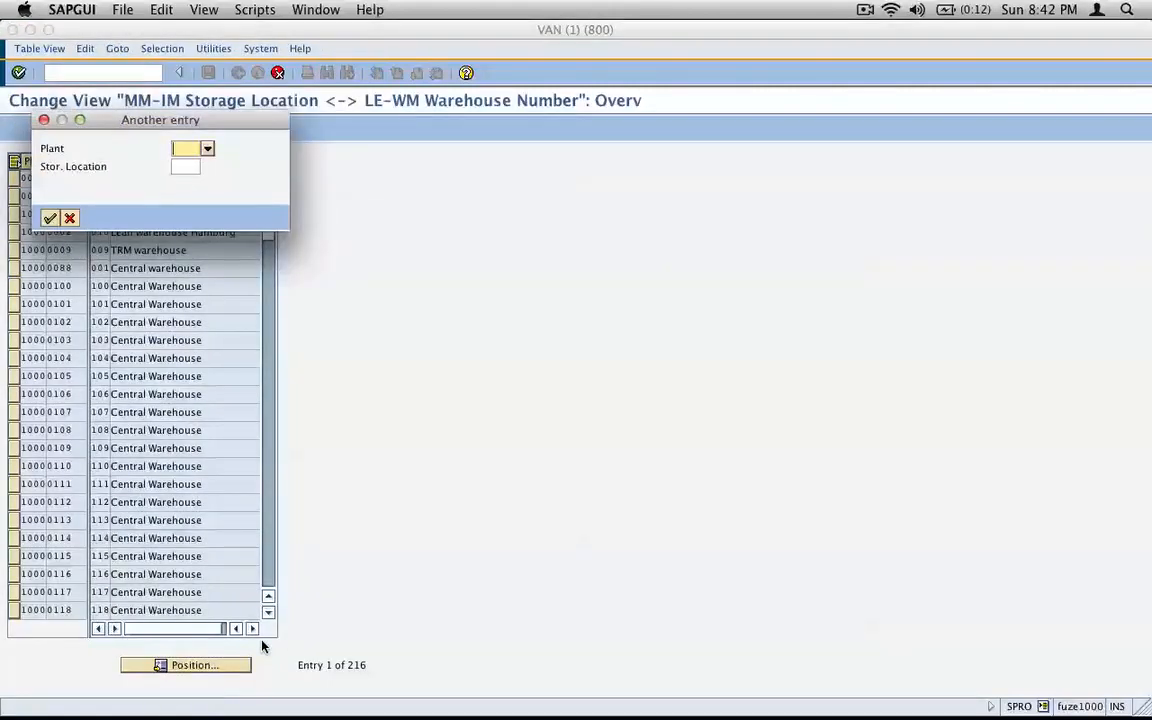
pyautogui.write('newj')
pyautogui.press('Return')
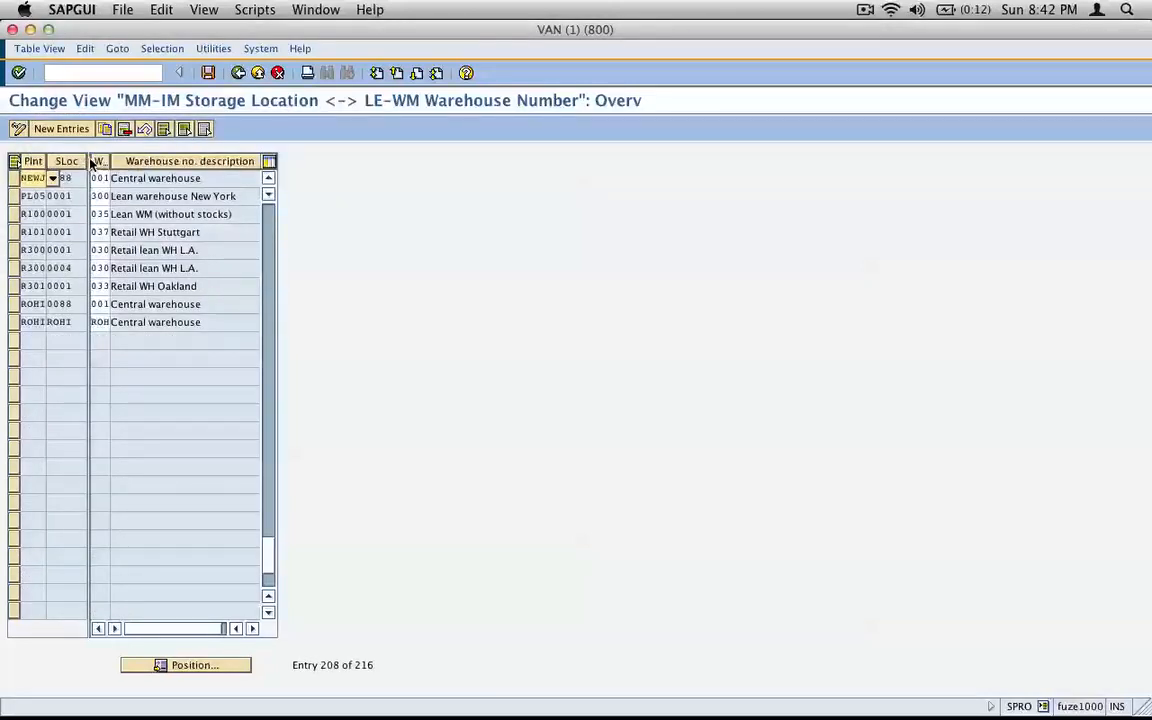
pyautogui.moveTo(90, 163); pyautogui.dragTo(124, 162)
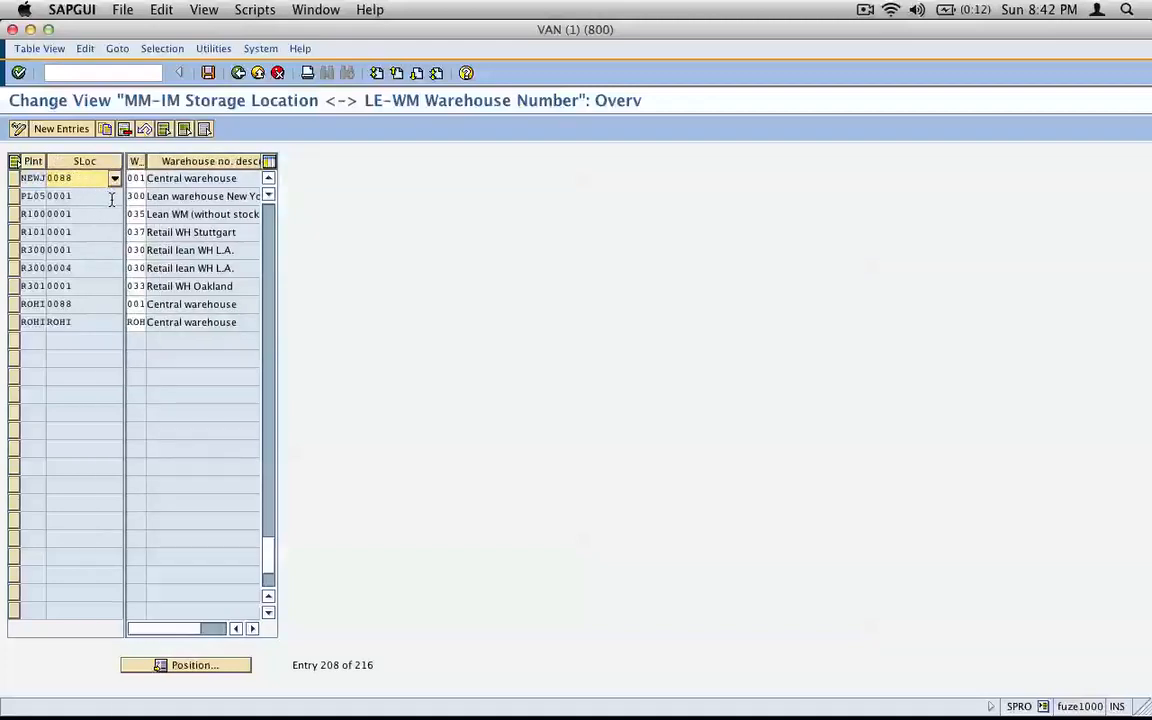
pyautogui.moveTo(146, 161); pyautogui.dragTo(181, 161)
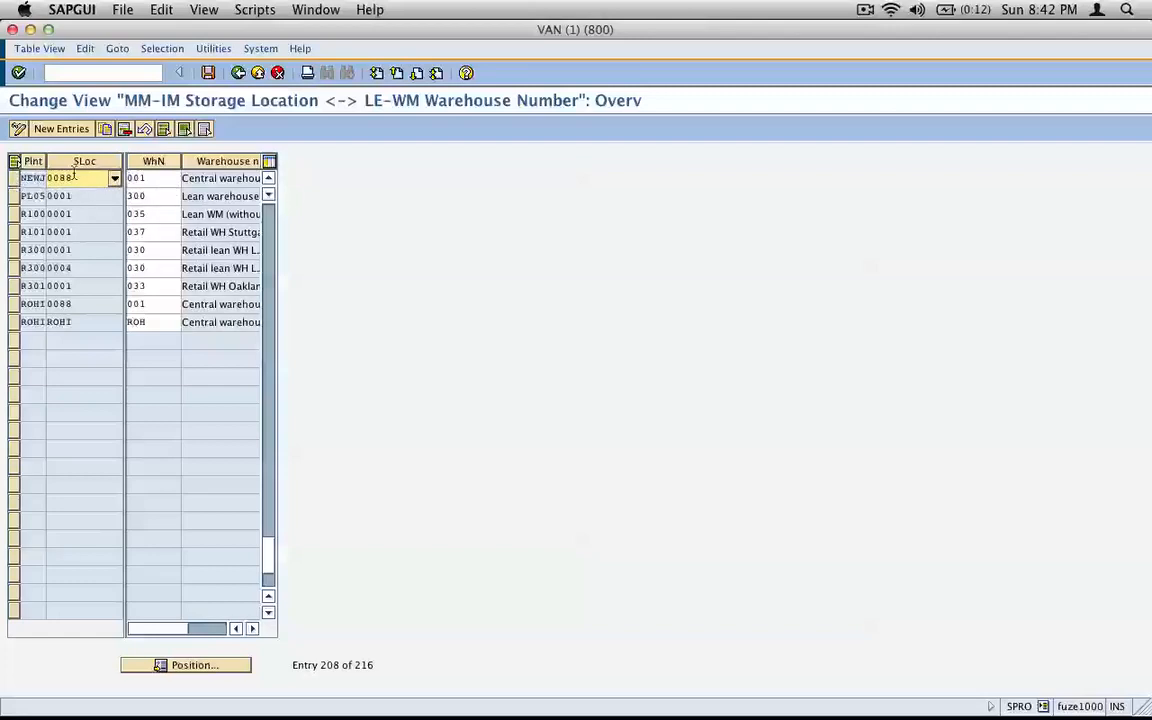
# Step: Check the storage locations available for plant NEWJ, and add a new entry with plant newj, storage location jerc and warehouse number wh1
pyautogui.click(114, 178)
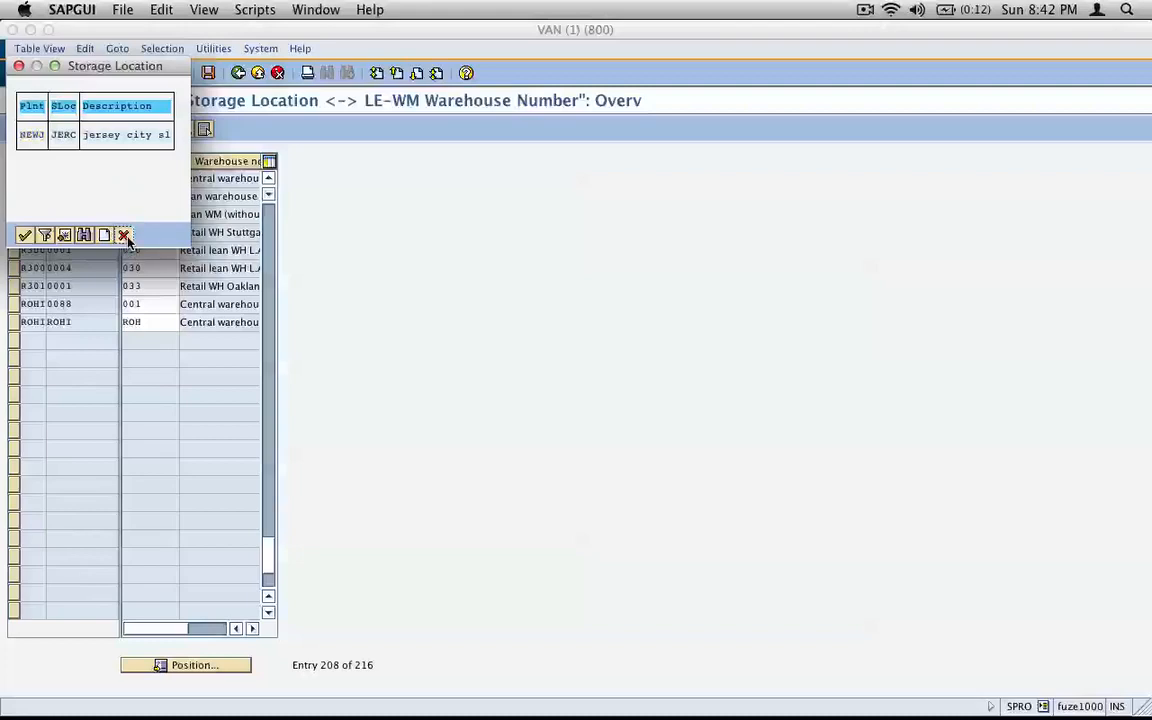
pyautogui.click(125, 238)
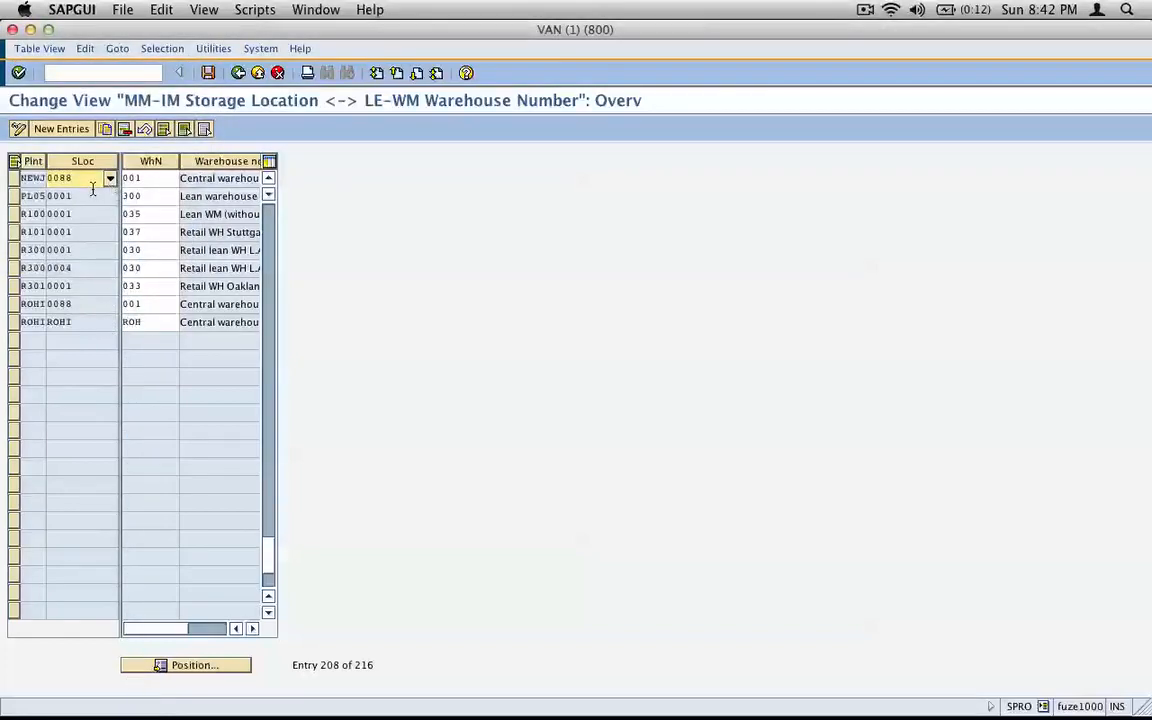
pyautogui.click(67, 129)
pyautogui.write('newj')
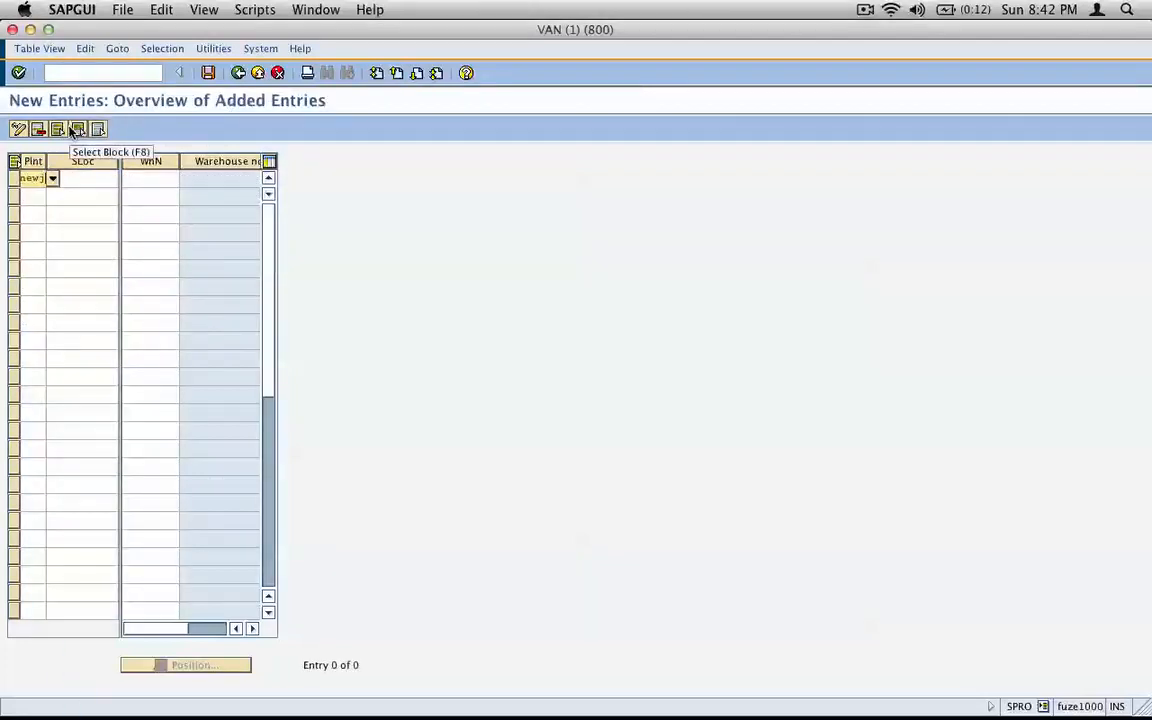
pyautogui.press('Tab')
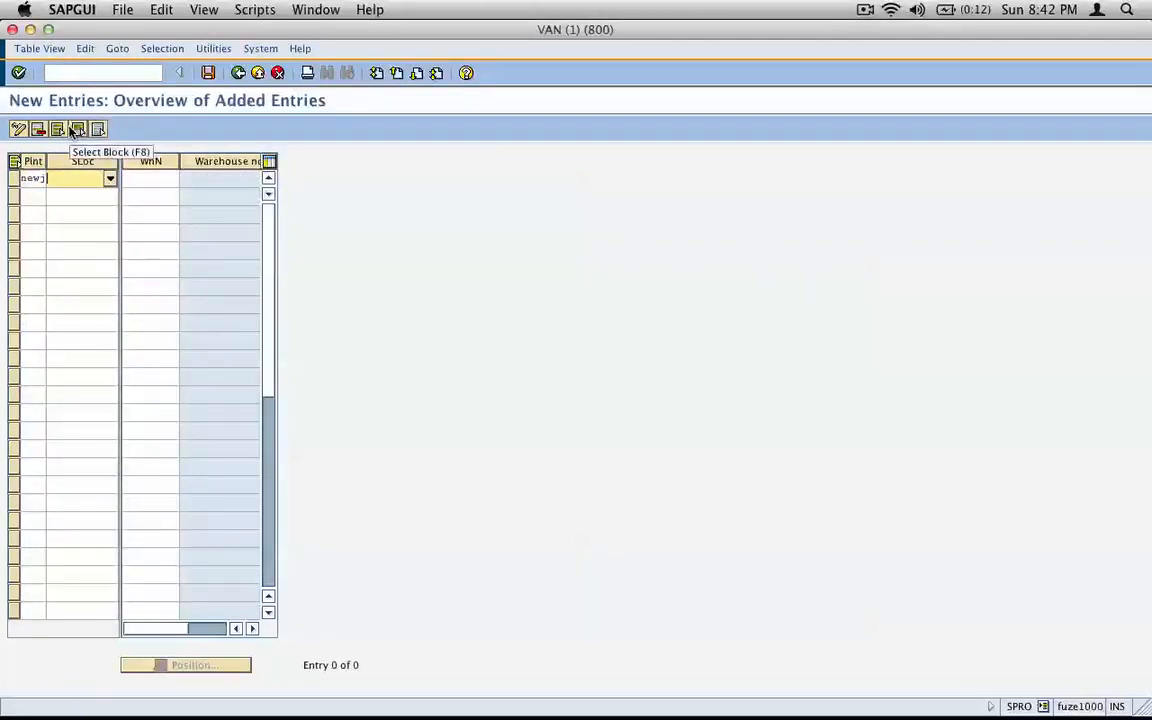
pyautogui.write('jerc')
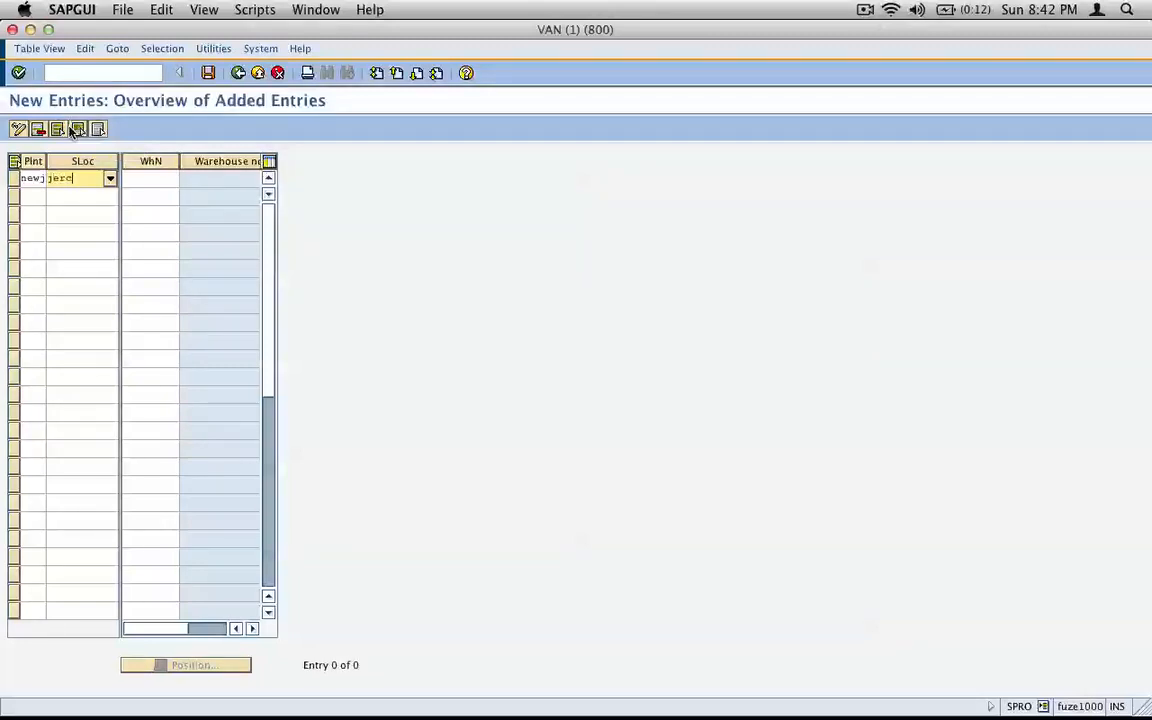
pyautogui.press('Tab')
pyautogui.write('wh1')
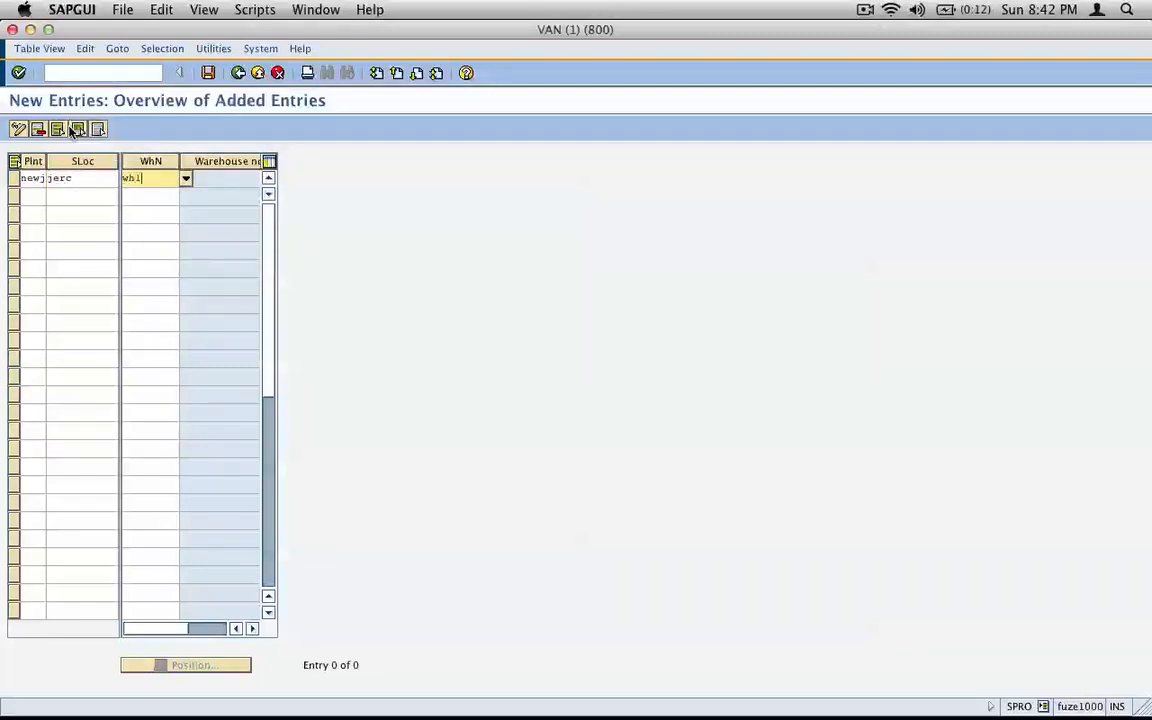
pyautogui.press('Return')
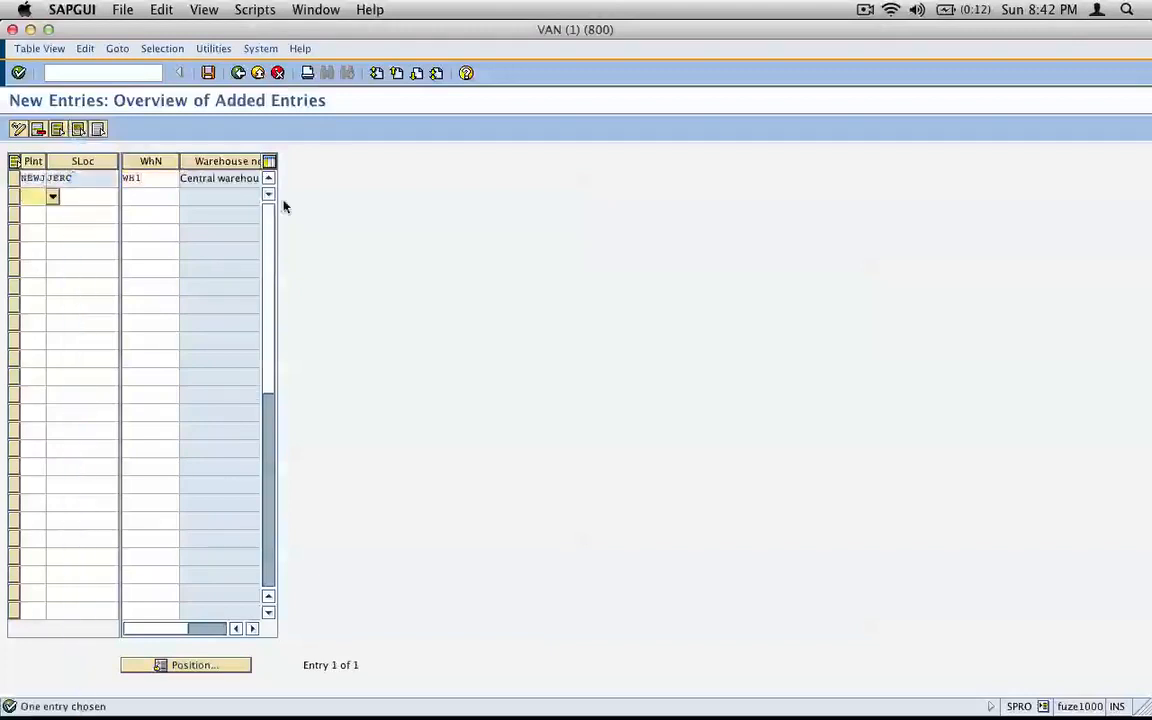
# Step: Look through the list of available warehouse numbers for the new NEWJ/JERC entry
pyautogui.click(172, 179)
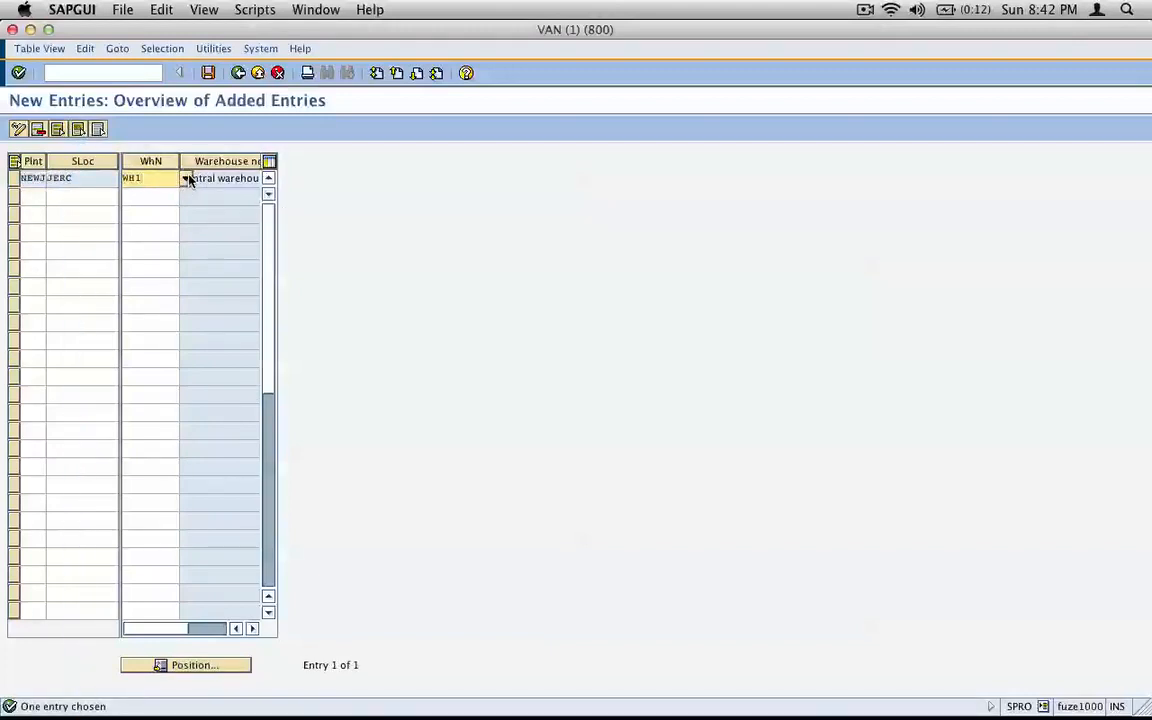
pyautogui.click(185, 177)
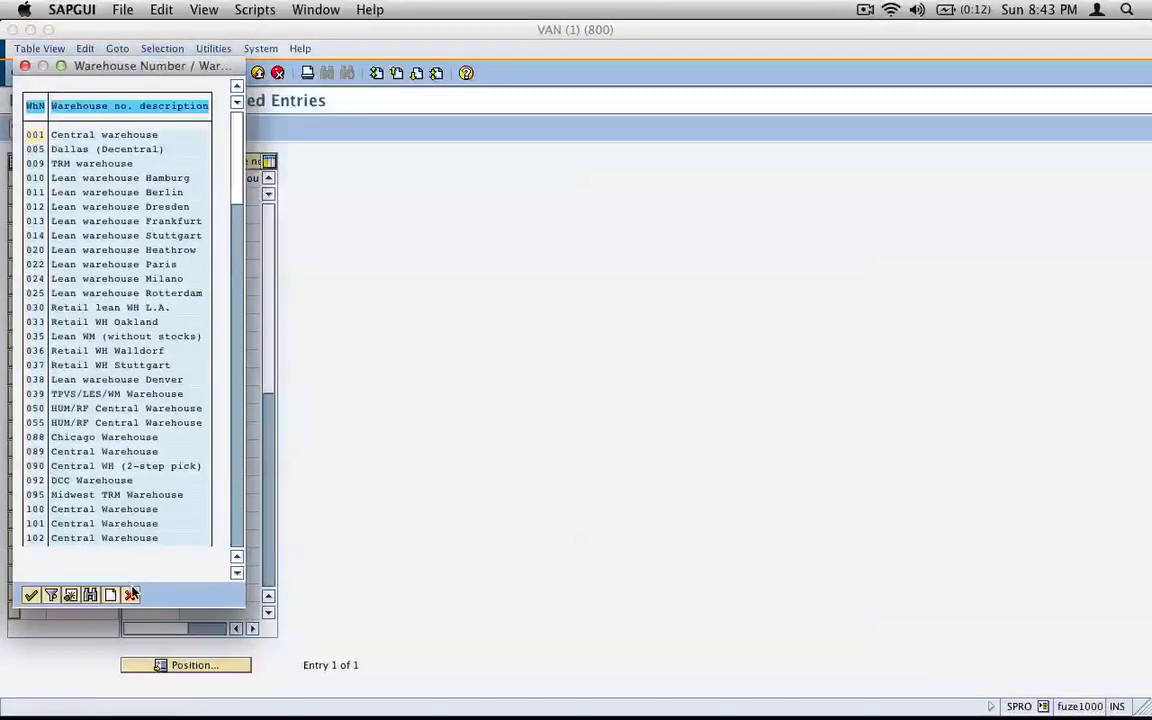
pyautogui.press('Escape')
# Step: Save the new entry under a new customizing request described "assign newj/jerc to wh1"
pyautogui.click(210, 74)
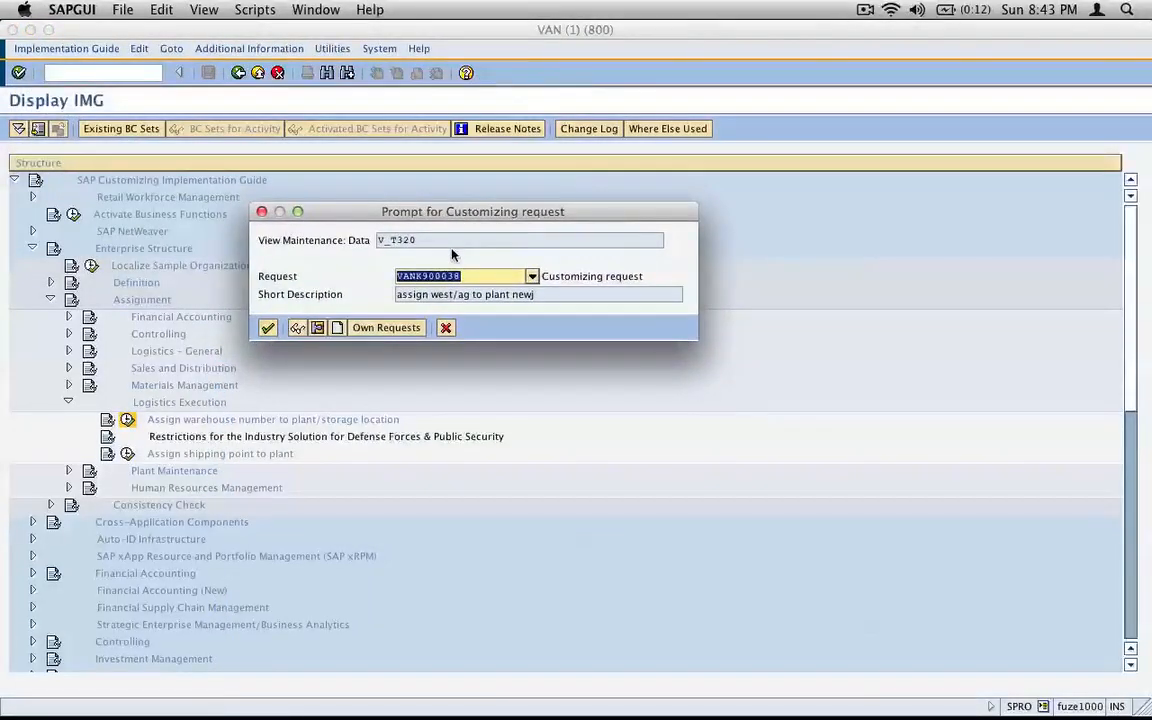
pyautogui.click(337, 328)
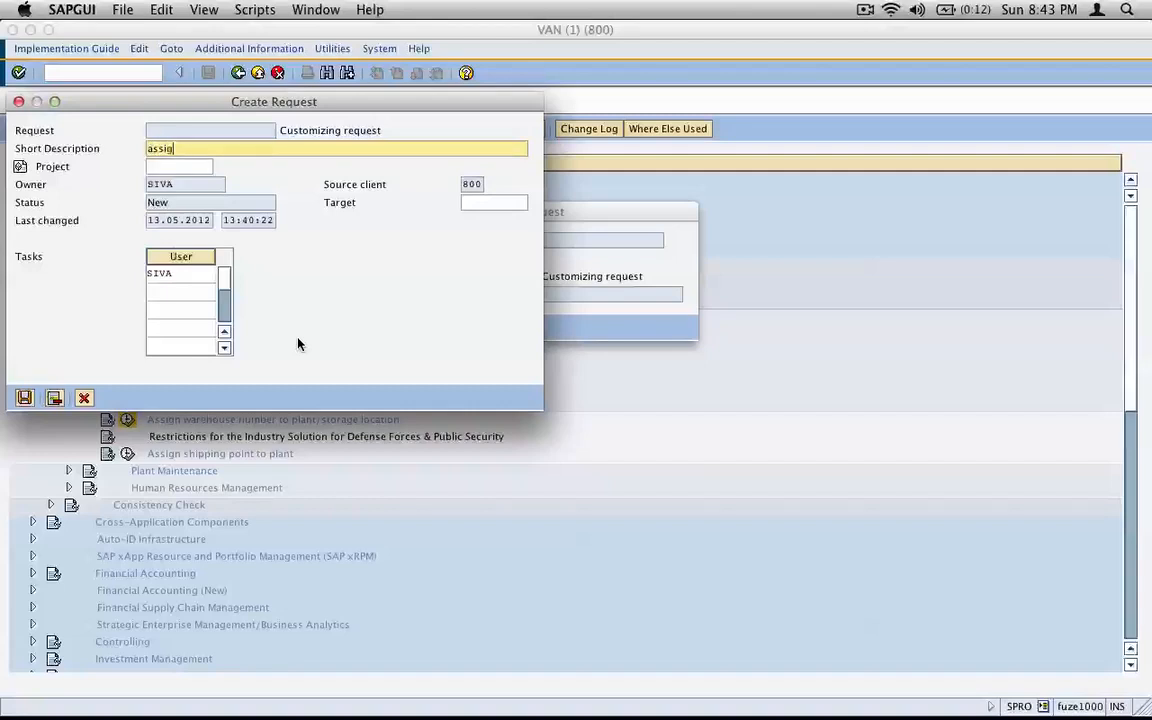
pyautogui.write('assign newj/jerc to wh1')
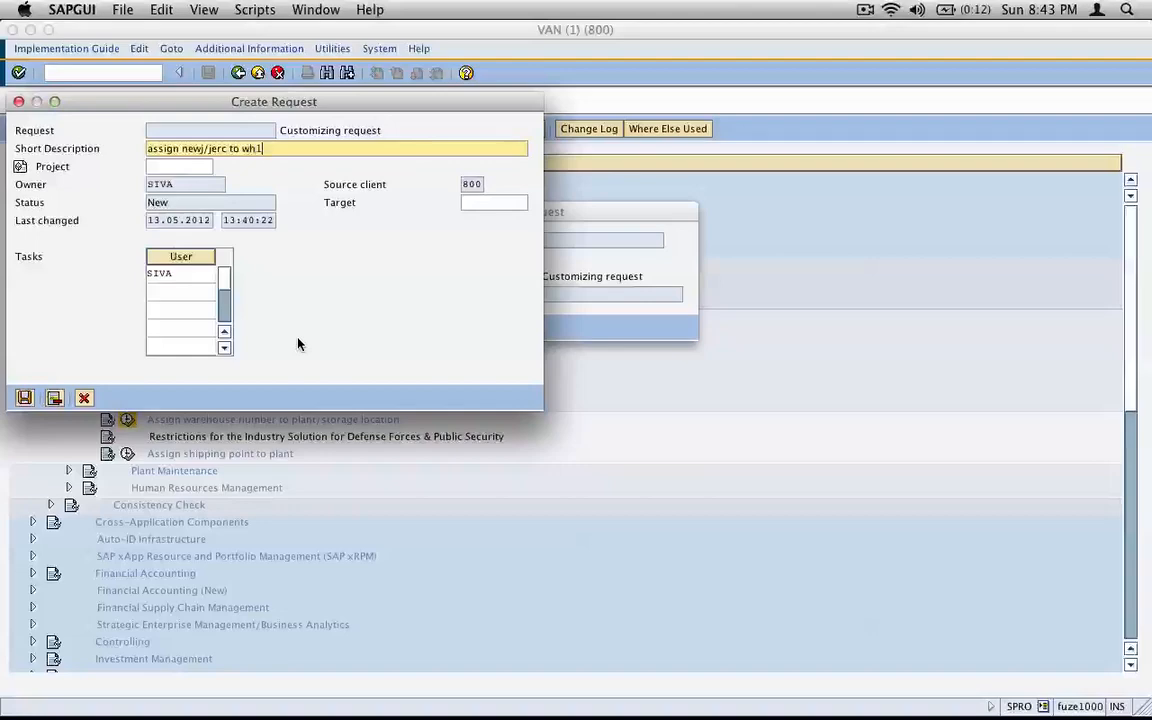
pyautogui.press('Return')
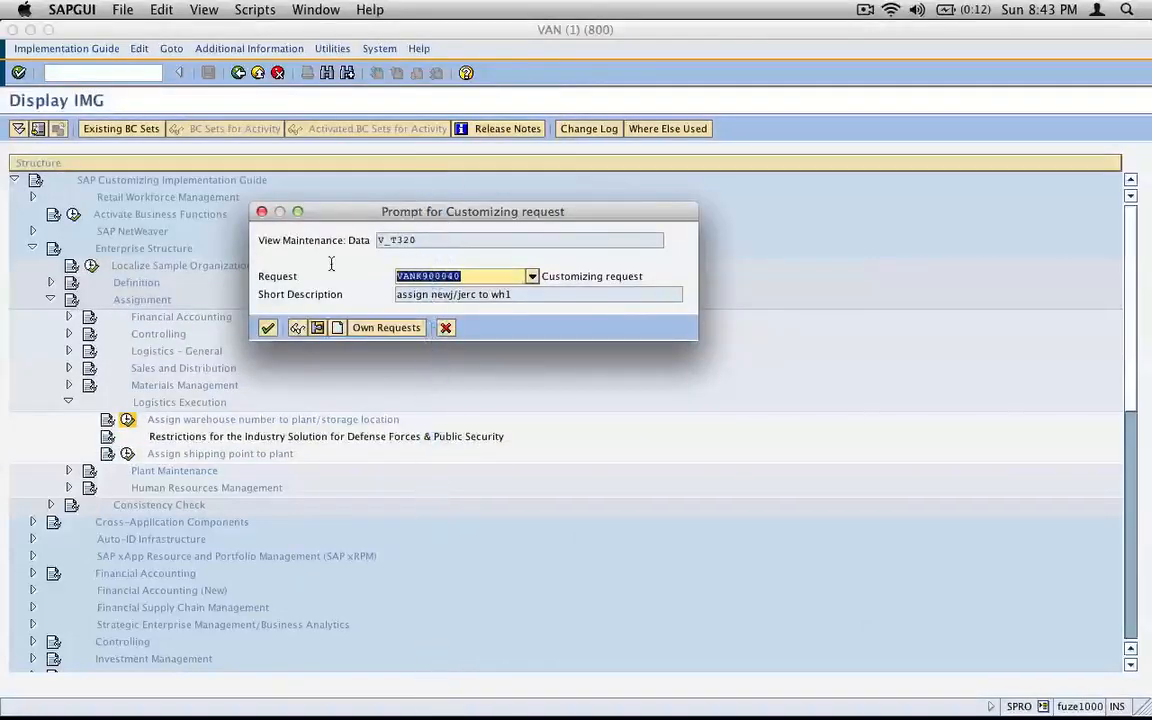
pyautogui.click(267, 329)
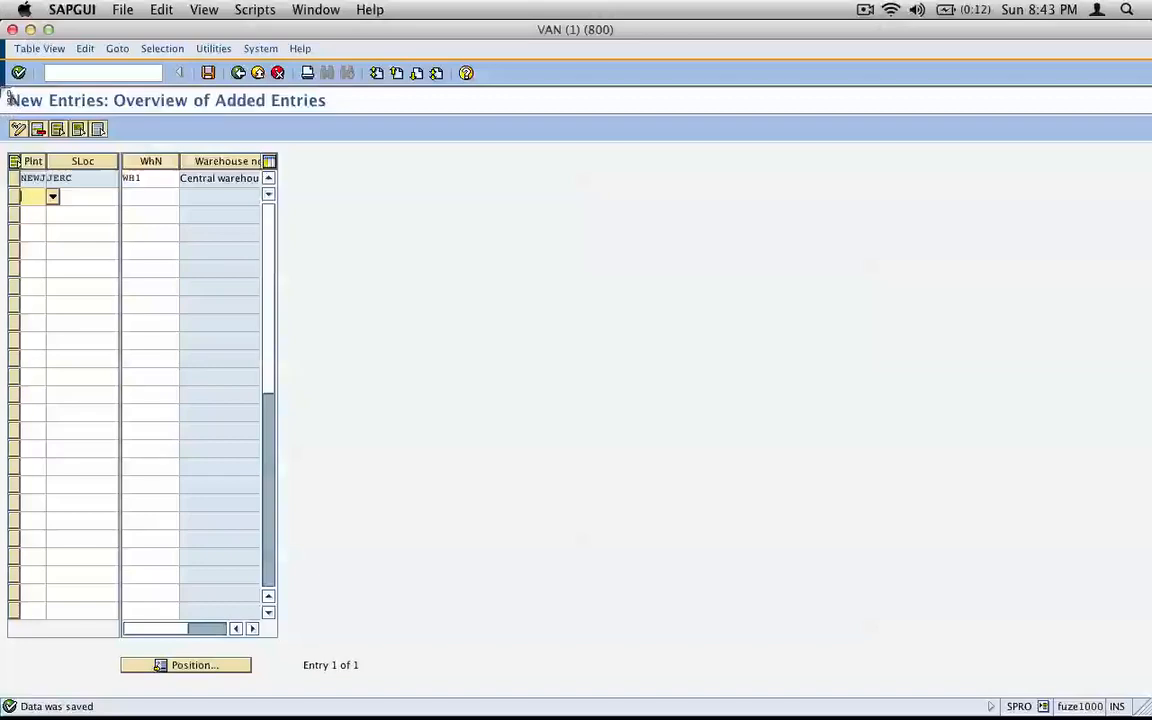
# Step: Capture the new NEWJ/JERC/WH1 entry, switch to inkBook, and paste it to the right of the Logistics Execution list
pyautogui.moveTo(345, 88); pyautogui.dragTo(3, 212)
pyautogui.press('super+Tab')
pyautogui.press('super+v')
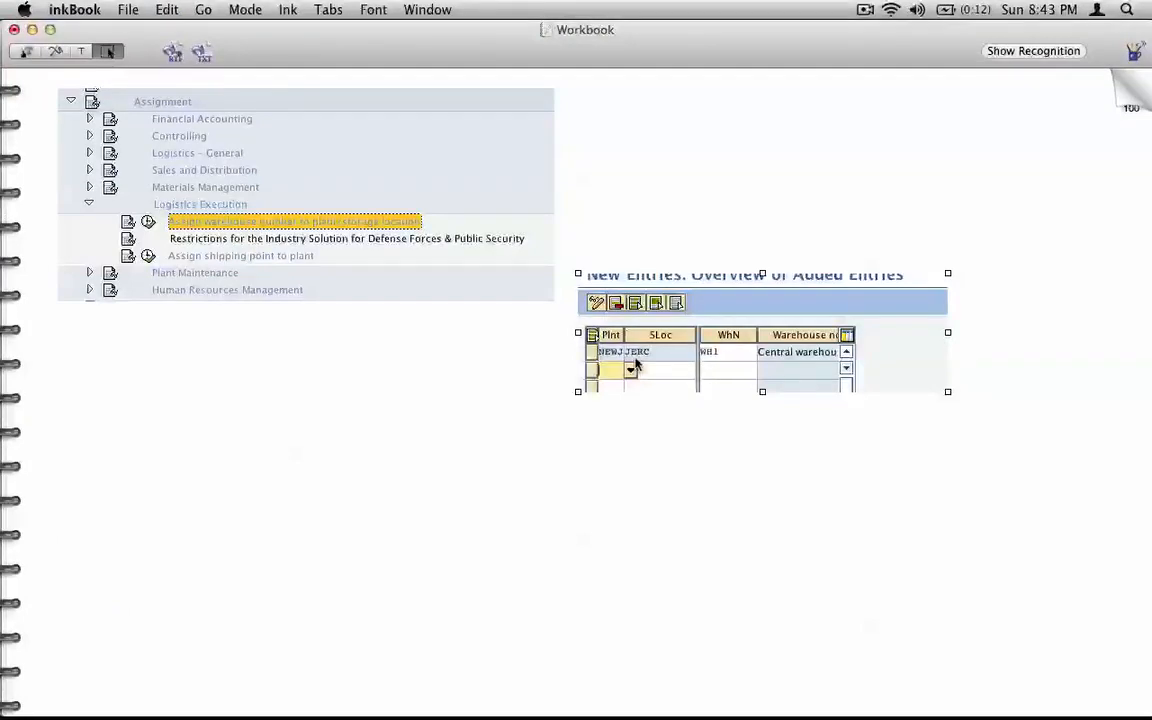
pyautogui.moveTo(721, 317); pyautogui.dragTo(783, 180)
pyautogui.click(832, 375)
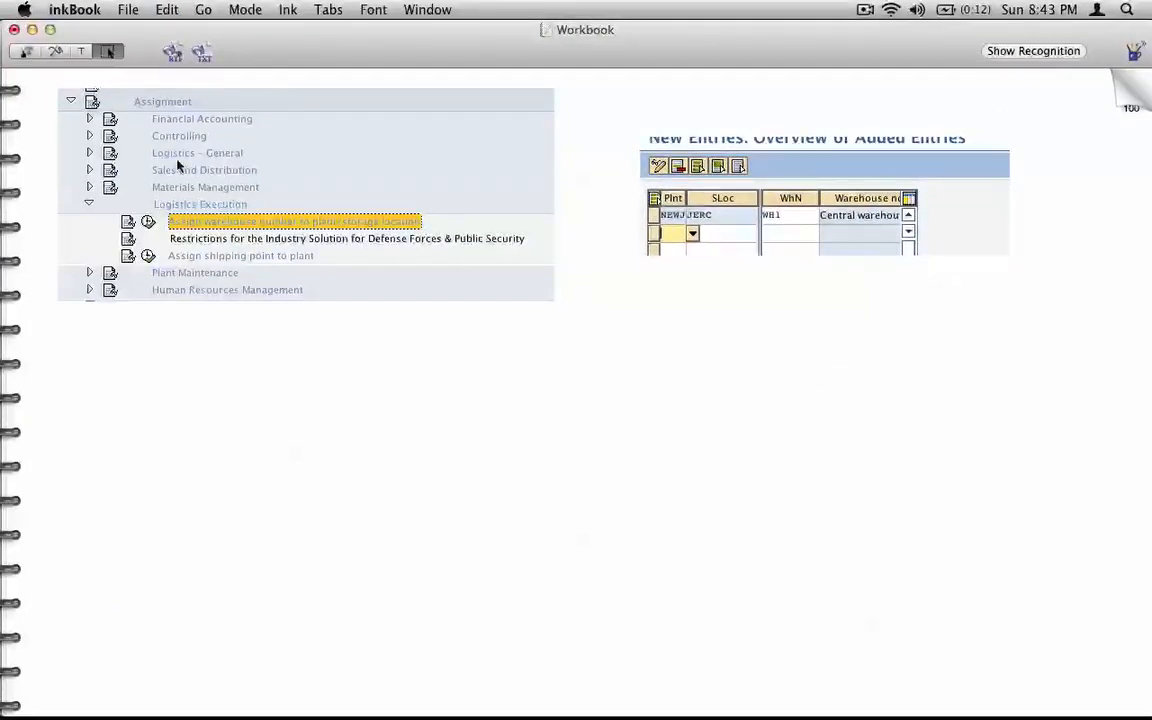
# Step: Draw an arrow from "Assign warehouse number to plant/storage location" to the pasted entry, and a check mark beside "Assign shipping point to plant"
pyautogui.click(58, 52)
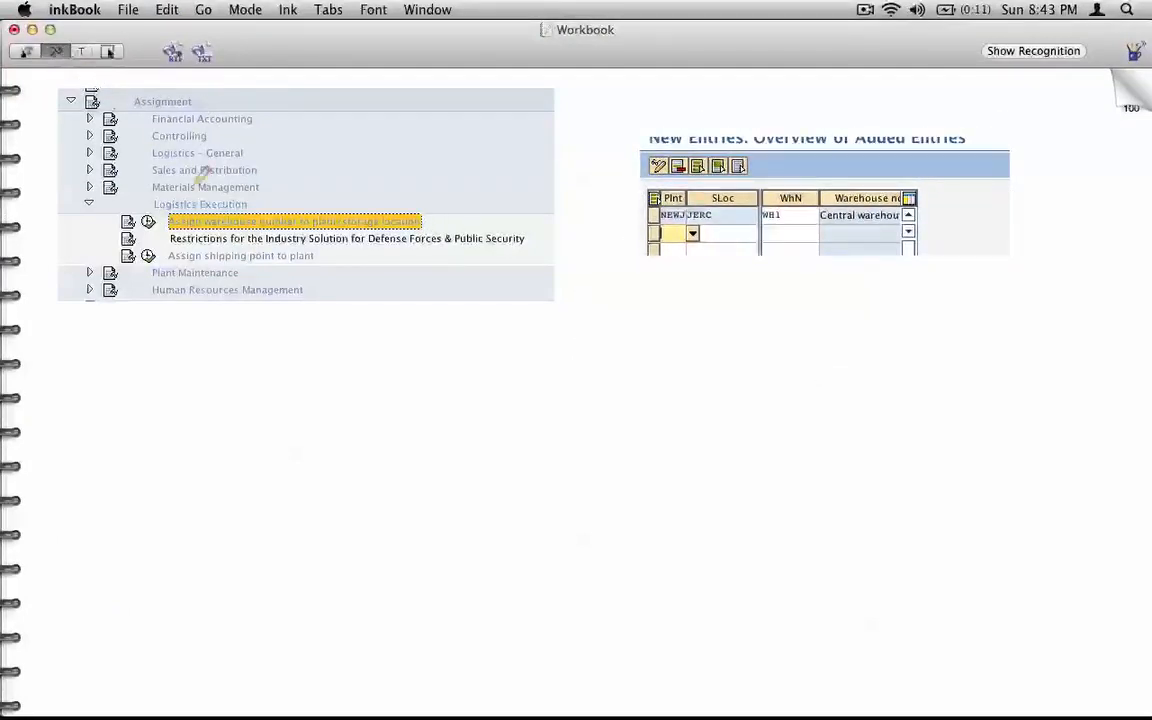
pyautogui.moveTo(324, 257)
pyautogui.mouseDown()
pyautogui.moveTo(512, 246)
pyautogui.moveTo(642, 197)
pyautogui.mouseUp()
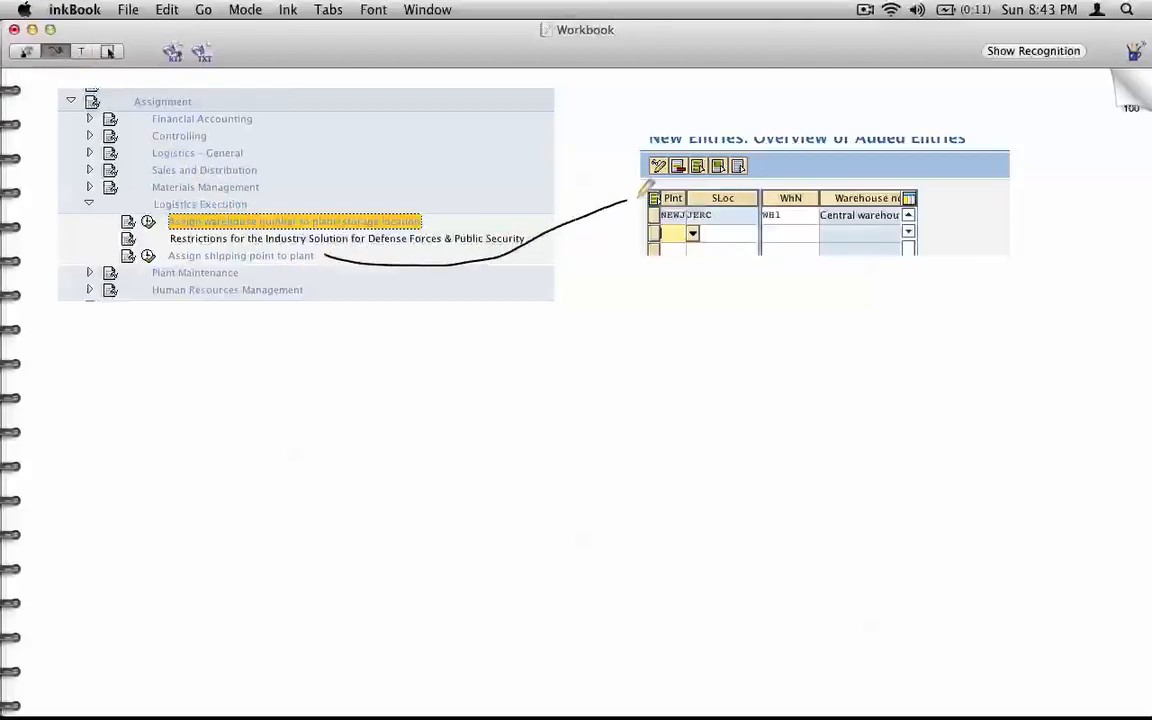
pyautogui.press('super+z')
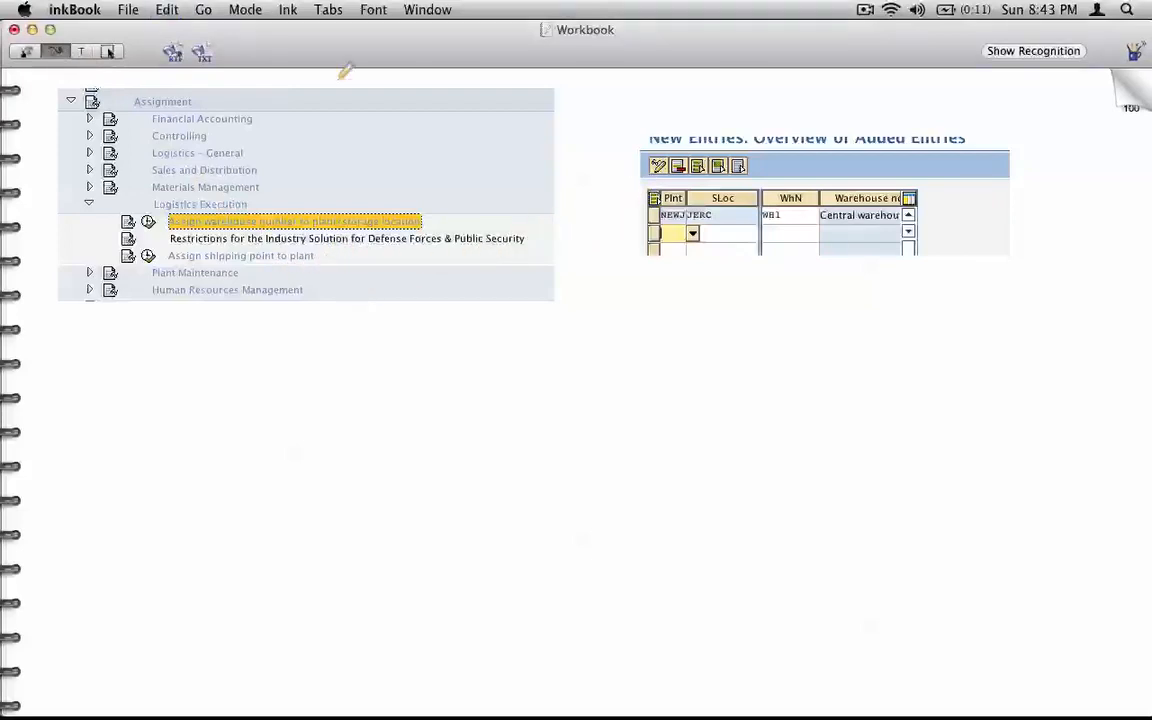
pyautogui.moveTo(430, 222)
pyautogui.mouseDown()
pyautogui.moveTo(478, 221)
pyautogui.moveTo(590, 180)
pyautogui.moveTo(638, 187)
pyautogui.mouseUp()
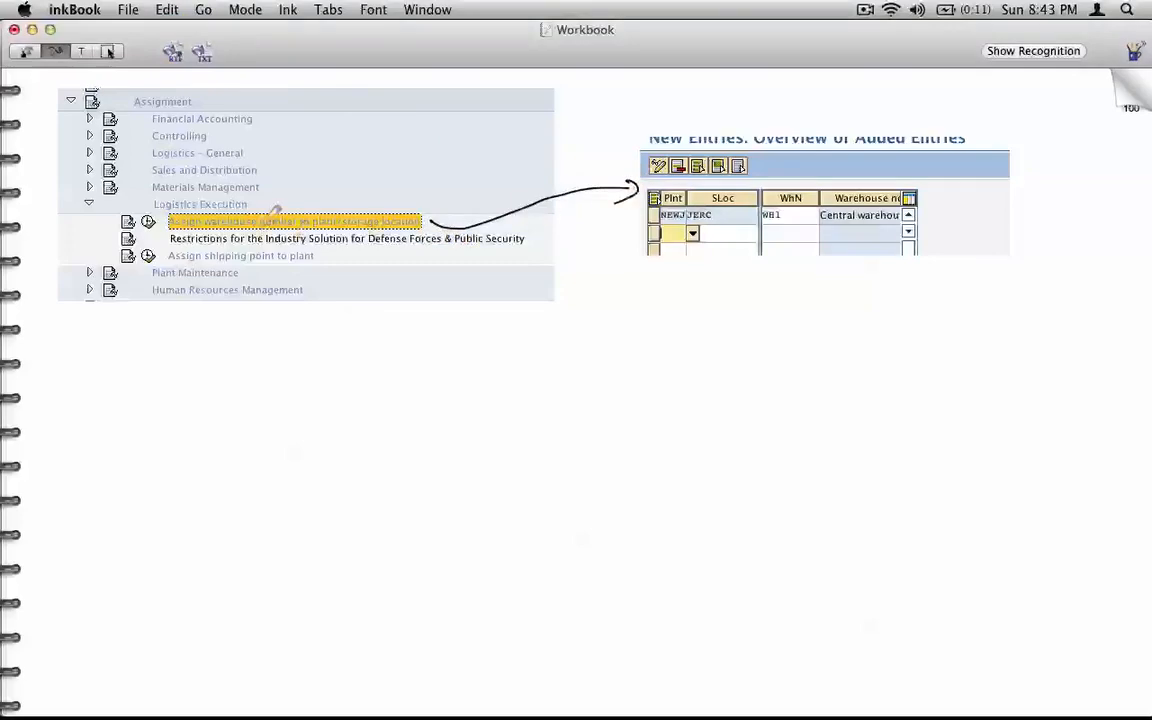
pyautogui.moveTo(326, 260); pyautogui.dragTo(360, 244)
# Step: Switch back to SAP GUI, leave the warehouse assignment table, and open the "Assign shipping point to plant" activity
pyautogui.press('super+Tab')
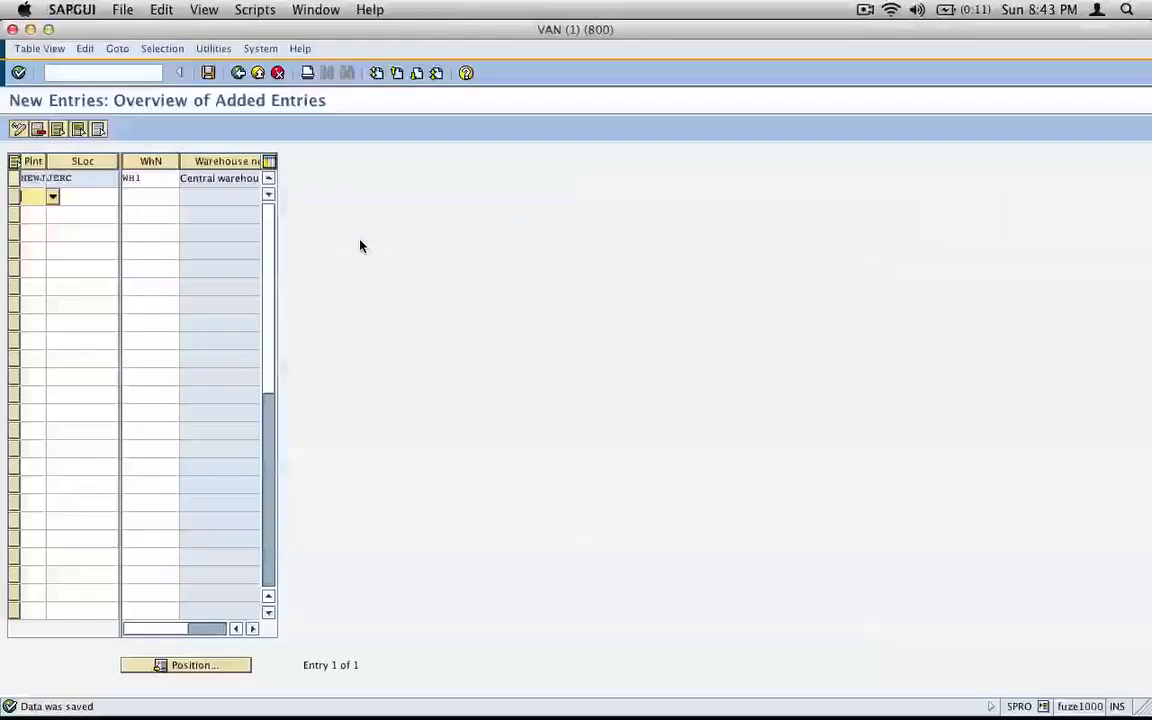
pyautogui.click(208, 74)
pyautogui.click(240, 75)
pyautogui.click(240, 75)
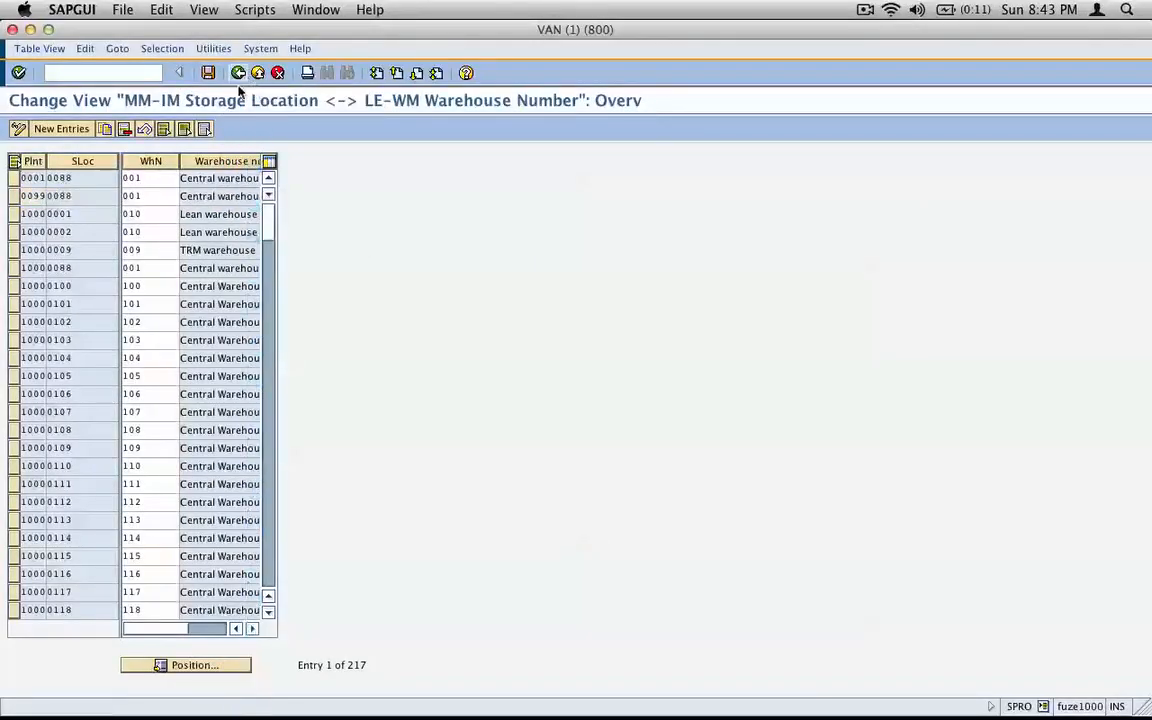
pyautogui.click(222, 453)
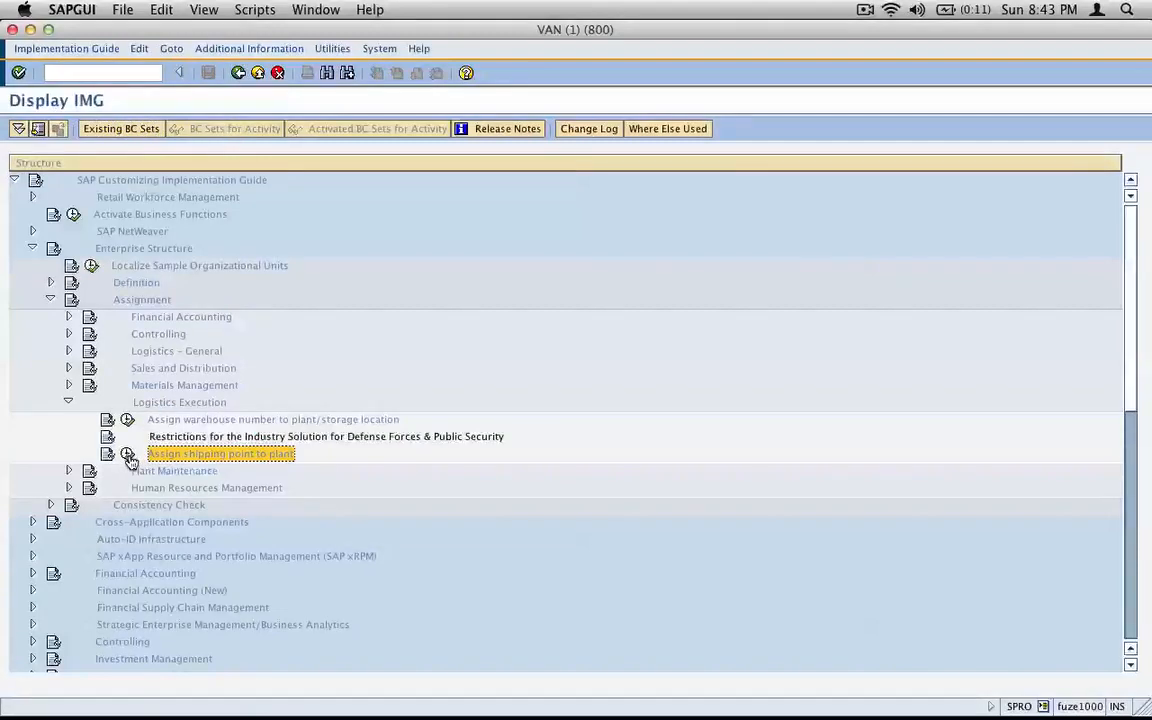
pyautogui.click(127, 453)
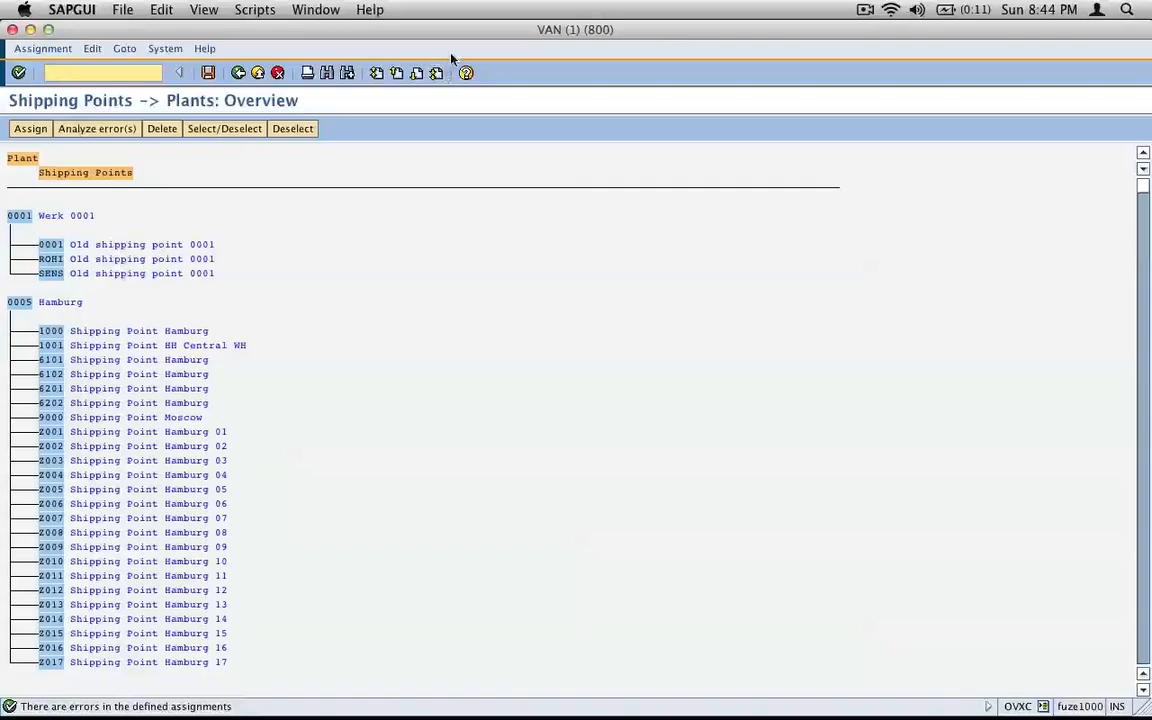
# Step: Start a search for newj in the shipping points to plants overview, and capture the overview together with the search dialog
pyautogui.click(327, 74)
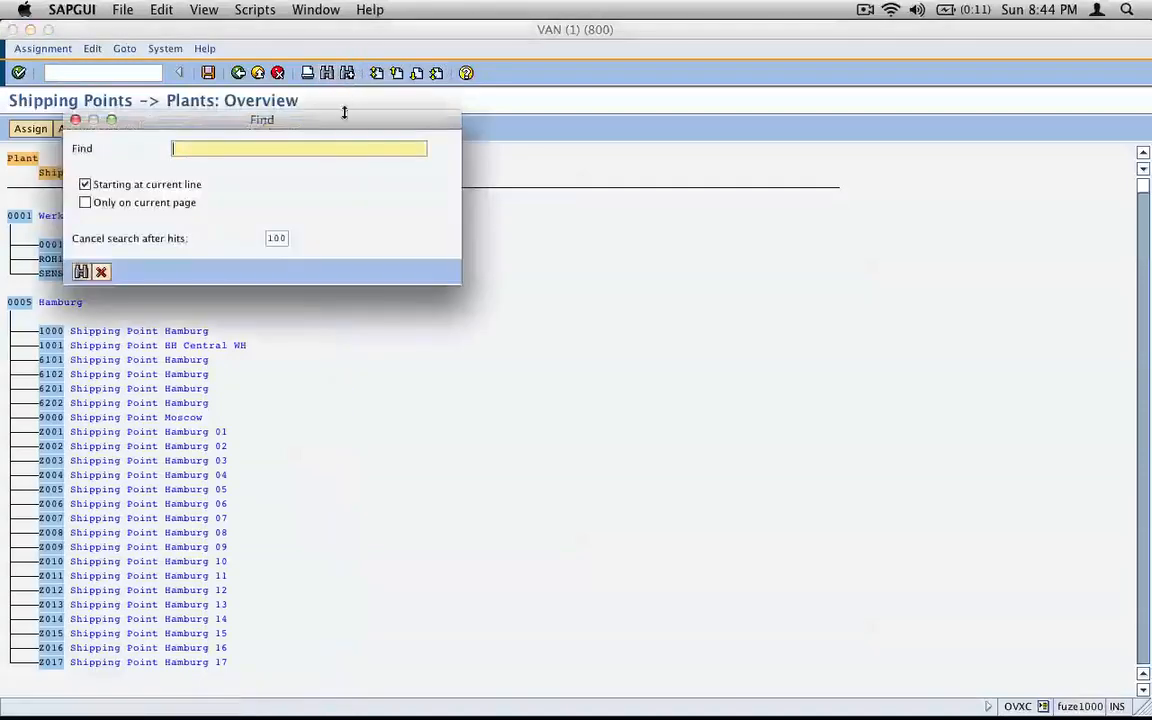
pyautogui.moveTo(351, 127); pyautogui.dragTo(579, 195)
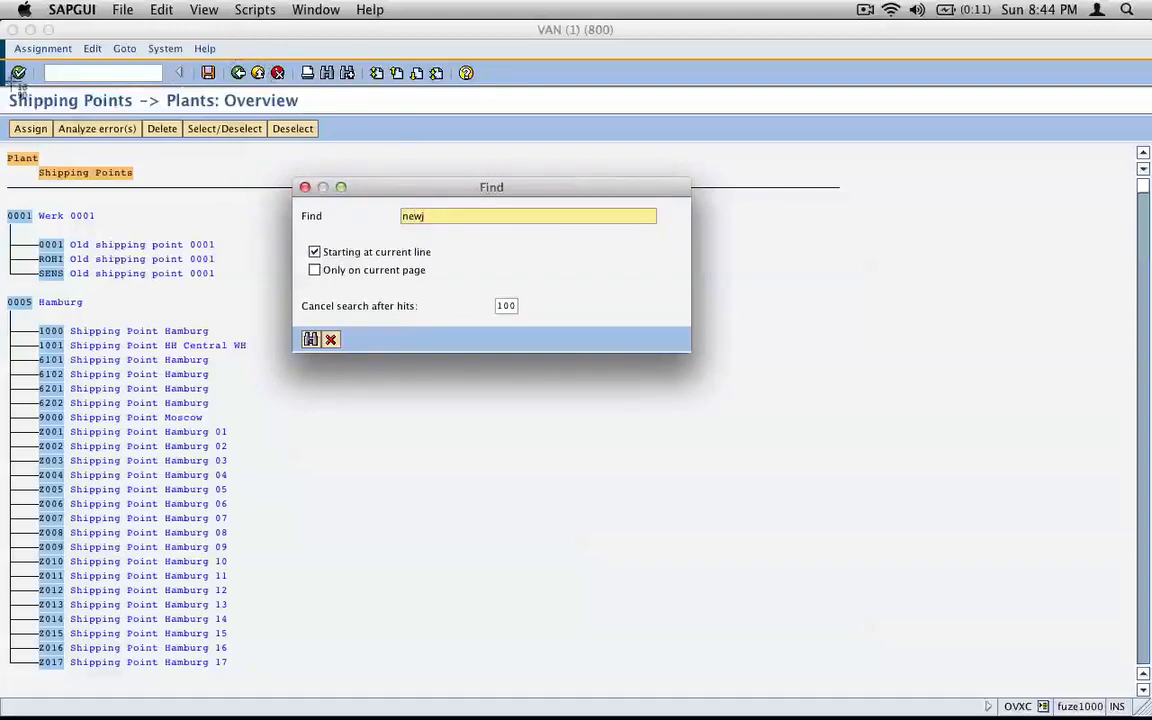
pyautogui.moveTo(28, 98); pyautogui.dragTo(683, 386)
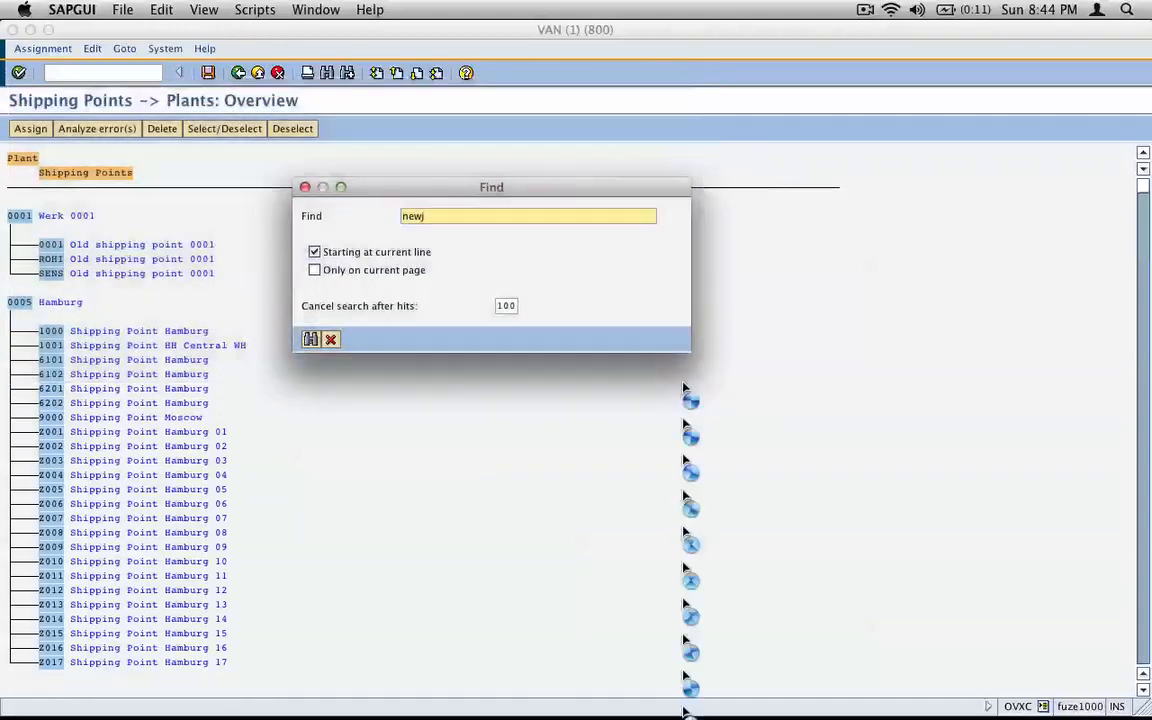
# Step: Switch to inkBook, paste the shipping points overview, and place it below the Logistics Execution list
pyautogui.press('super+Tab')
pyautogui.press('super+v')
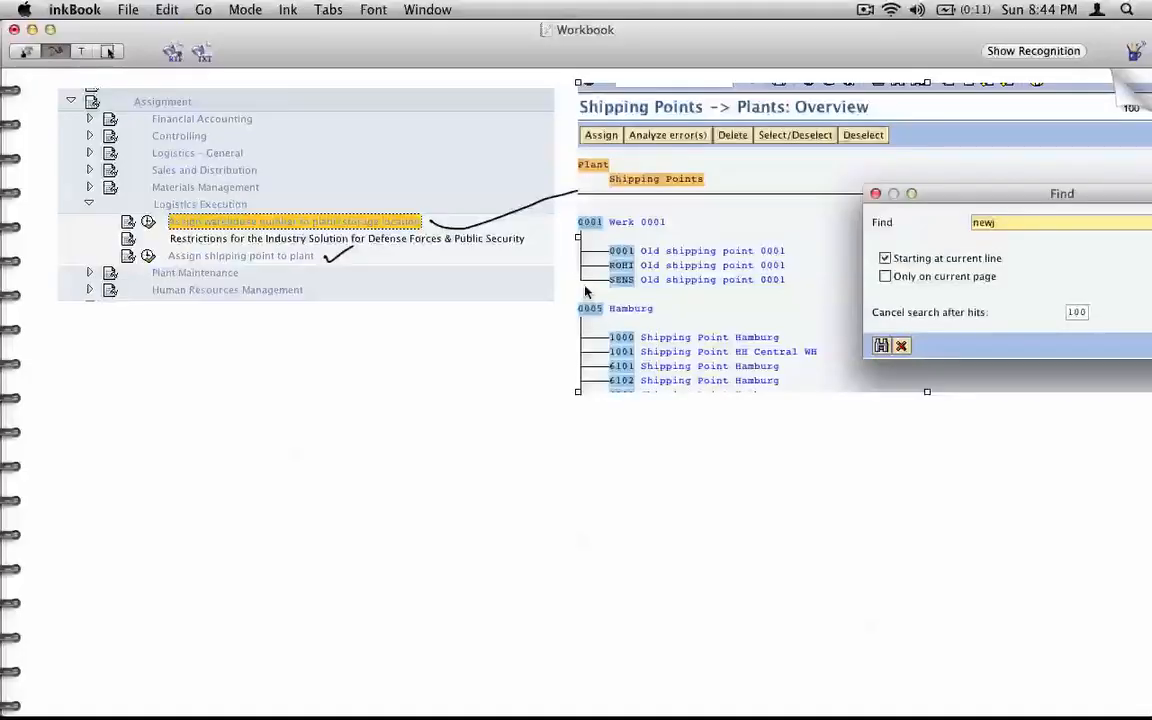
pyautogui.click(110, 51)
pyautogui.moveTo(721, 378); pyautogui.dragTo(200, 599)
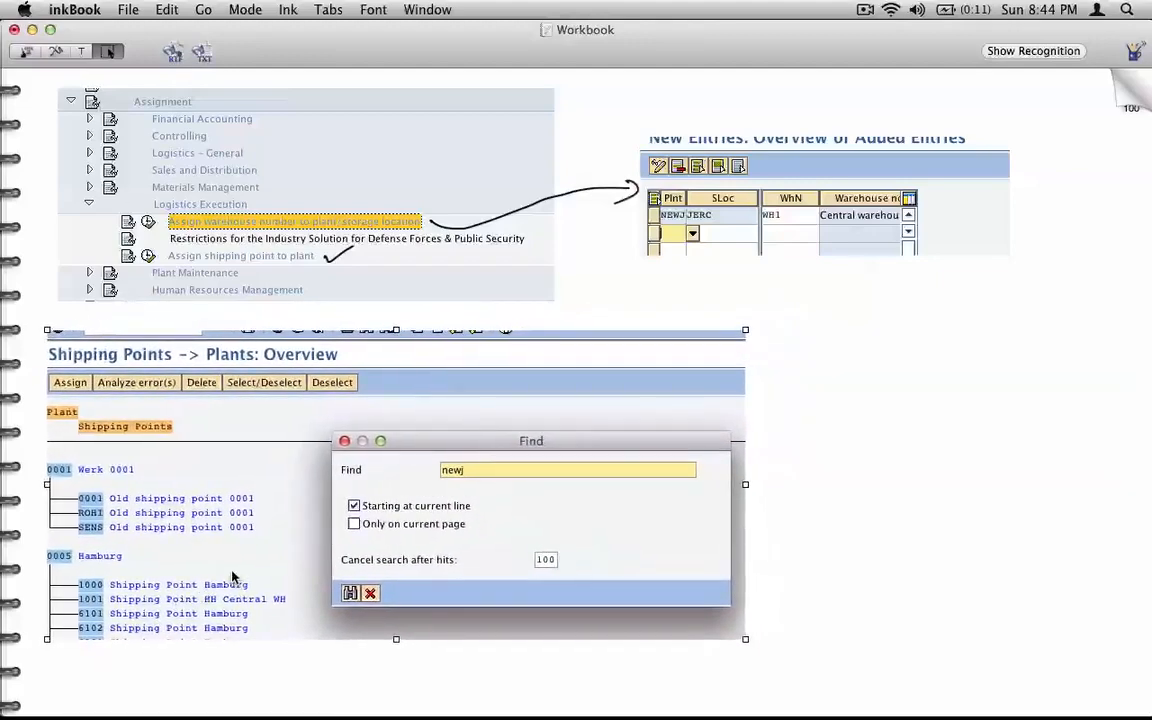
# Step: Draw ink marks leading from "Assign shipping point to plant" down to the pasted overview, and mark the newj search entry
pyautogui.click(56, 51)
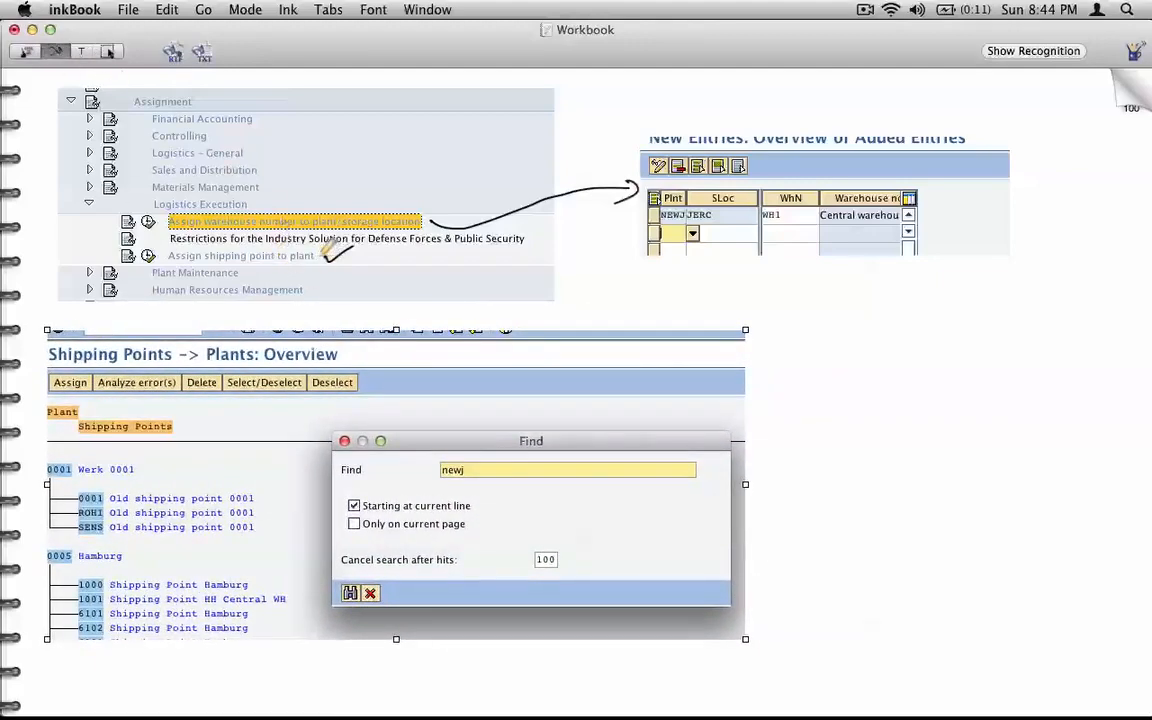
pyautogui.moveTo(328, 254)
pyautogui.mouseDown()
pyautogui.moveTo(318, 332)
pyautogui.moveTo(323, 323)
pyautogui.moveTo(374, 339)
pyautogui.moveTo(372, 318)
pyautogui.mouseUp()
pyautogui.moveTo(379, 321); pyautogui.dragTo(396, 323)
pyautogui.moveTo(417, 308)
pyautogui.mouseDown()
pyautogui.moveTo(407, 319)
pyautogui.moveTo(486, 300)
pyautogui.mouseUp()
pyautogui.moveTo(470, 455)
pyautogui.mouseDown()
pyautogui.moveTo(510, 478)
pyautogui.moveTo(630, 452)
pyautogui.moveTo(632, 464)
pyautogui.mouseUp()
pyautogui.moveTo(637, 443)
pyautogui.mouseDown()
pyautogui.moveTo(642, 464)
pyautogui.moveTo(643, 448)
pyautogui.mouseUp()
# Step: Switch back to SAP GUI, run the search for newj, and jump to the plant NEWJ hit in the overview
pyautogui.press('super+Tab')
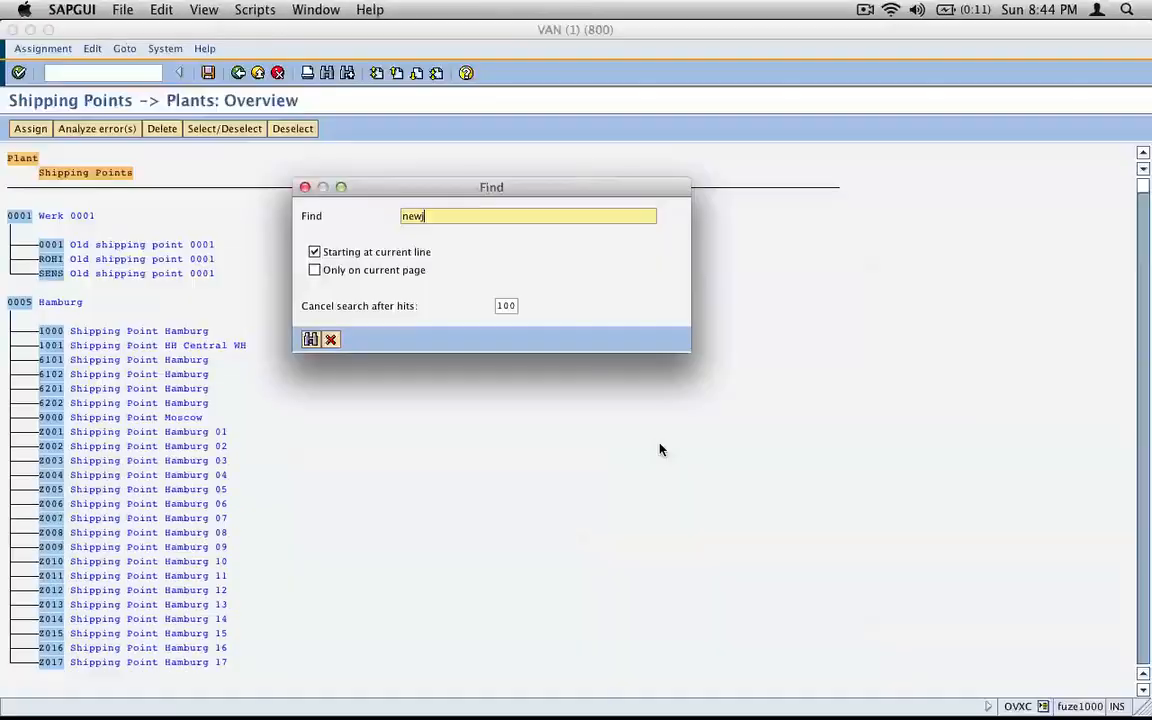
pyautogui.click(310, 340)
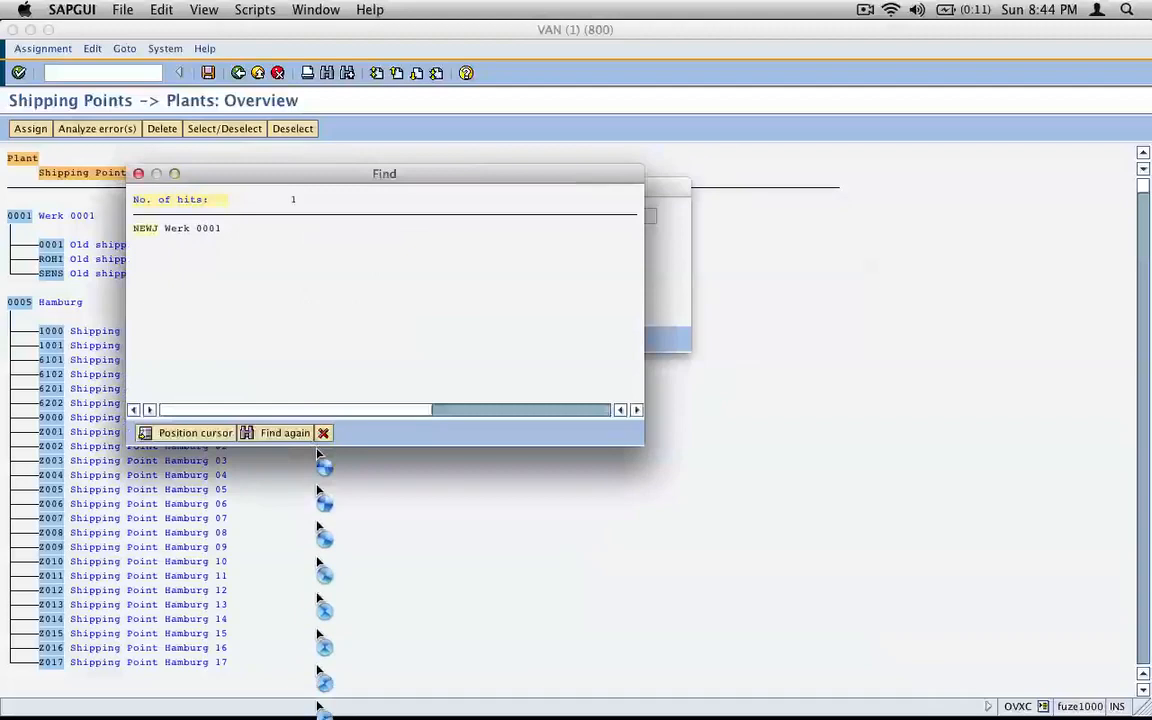
pyautogui.doubleClick(147, 228)
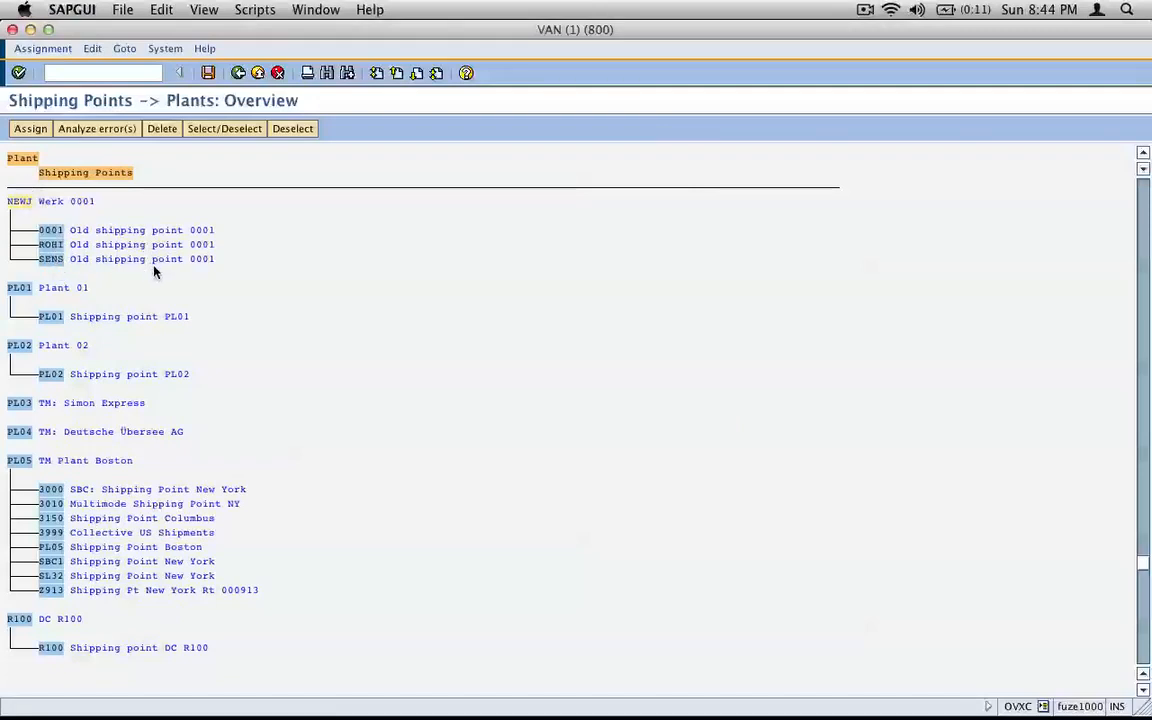
# Step: Open the shipping point assignment for plant NEWJ, reposition the selection window beside the plant's entry, and capture it with the overview
pyautogui.click(62, 261)
pyautogui.click(47, 492)
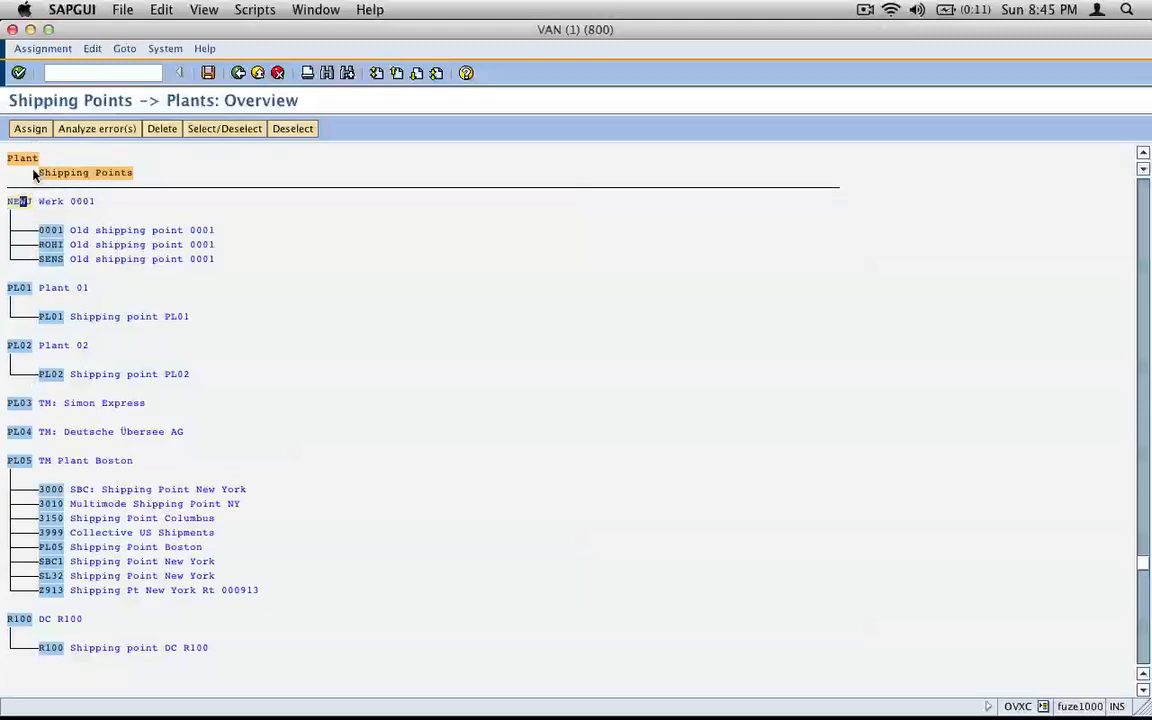
pyautogui.click(31, 130)
pyautogui.moveTo(91, 250); pyautogui.dragTo(278, 190)
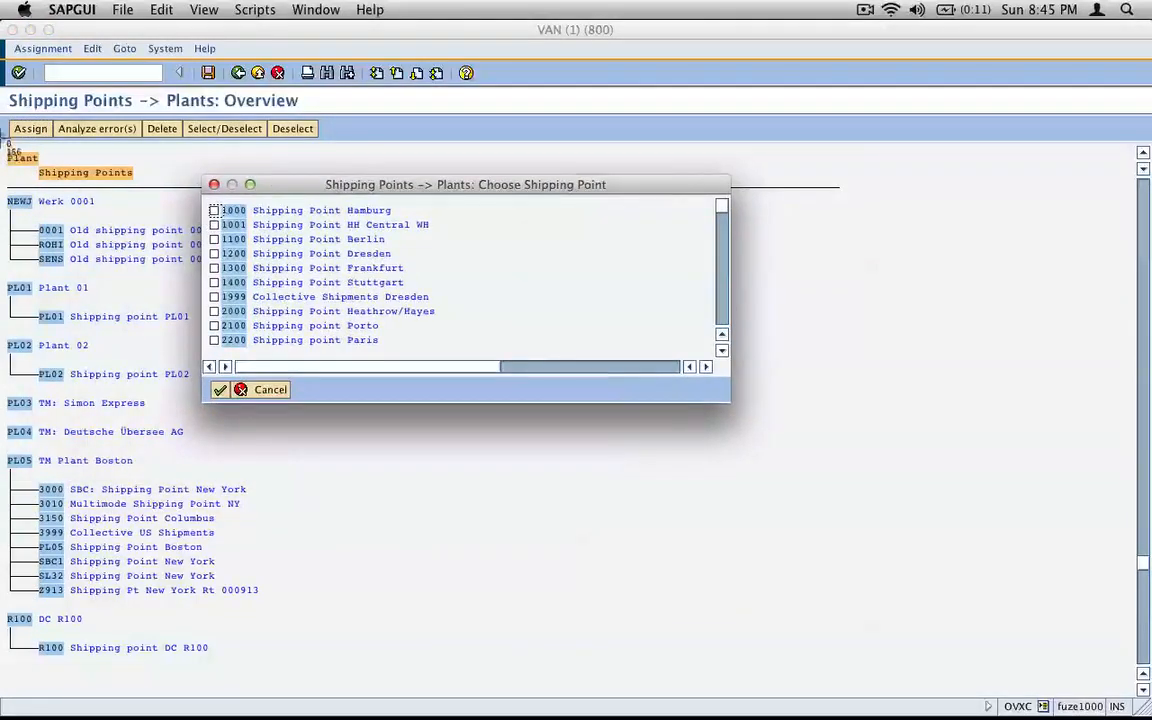
pyautogui.moveTo(5, 97); pyautogui.dragTo(517, 417)
# Step: Switch to inkBook, paste the shipping point selection capture on a new page, and center it near the page's upper edge
pyautogui.press('super+Tab')
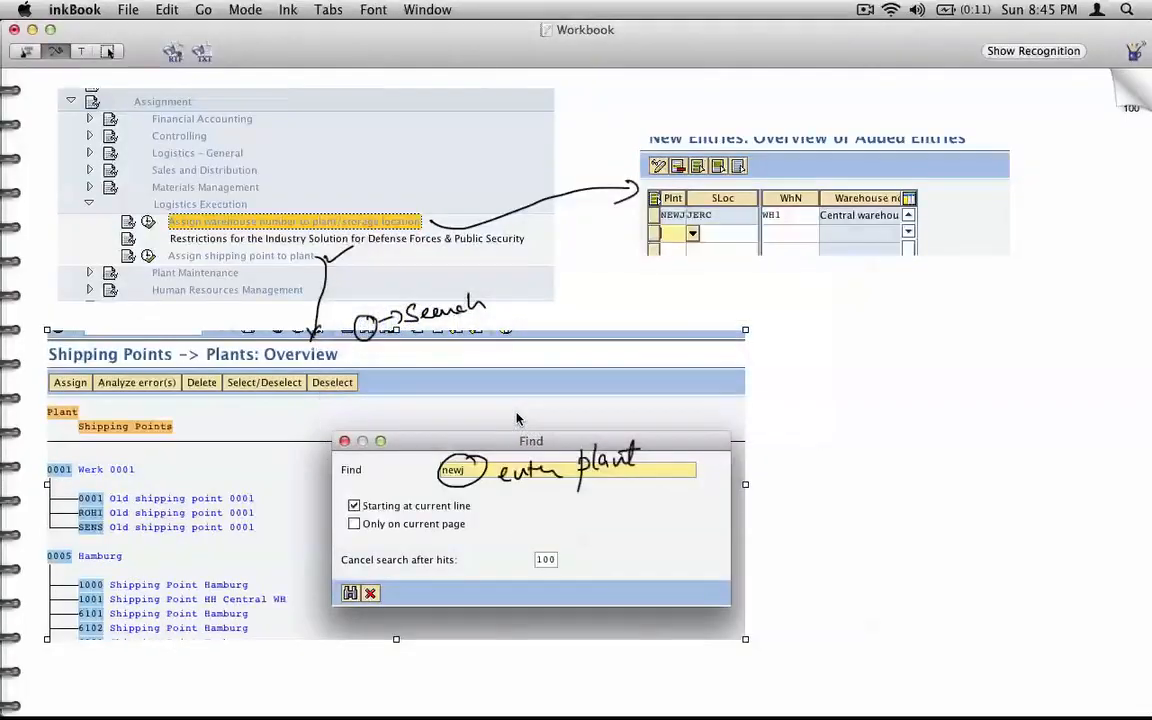
pyautogui.click(1120, 95)
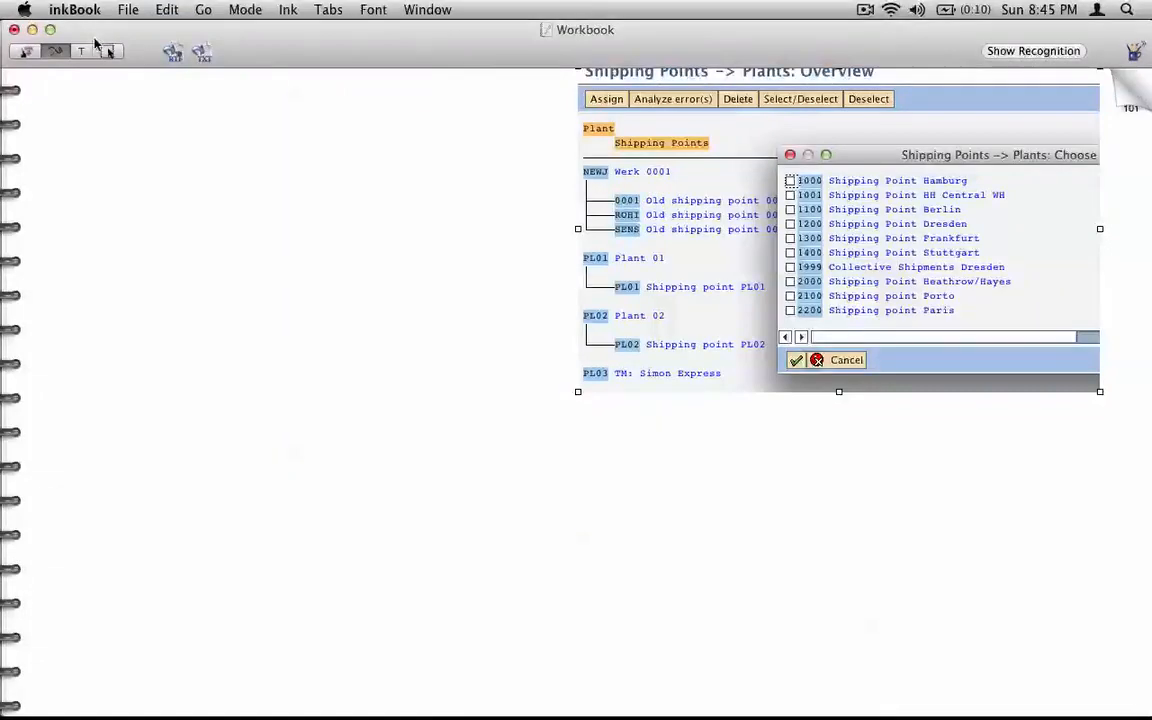
pyautogui.moveTo(725, 180)
pyautogui.mouseDown()
pyautogui.moveTo(425, 334)
pyautogui.moveTo(465, 268)
pyautogui.mouseUp()
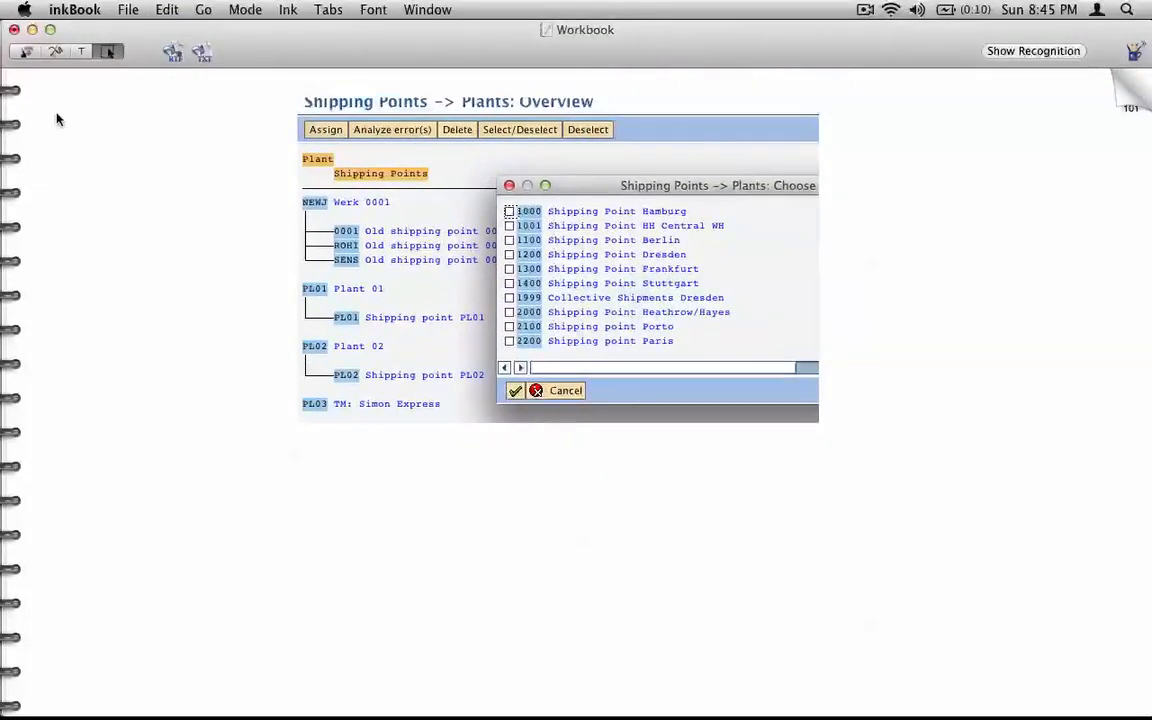
# Step: Annotate the capture in ink with 1 "Select Plant" at NEWJ, 2 at the Assign command, and 3 at the shipping point window
pyautogui.click(57, 51)
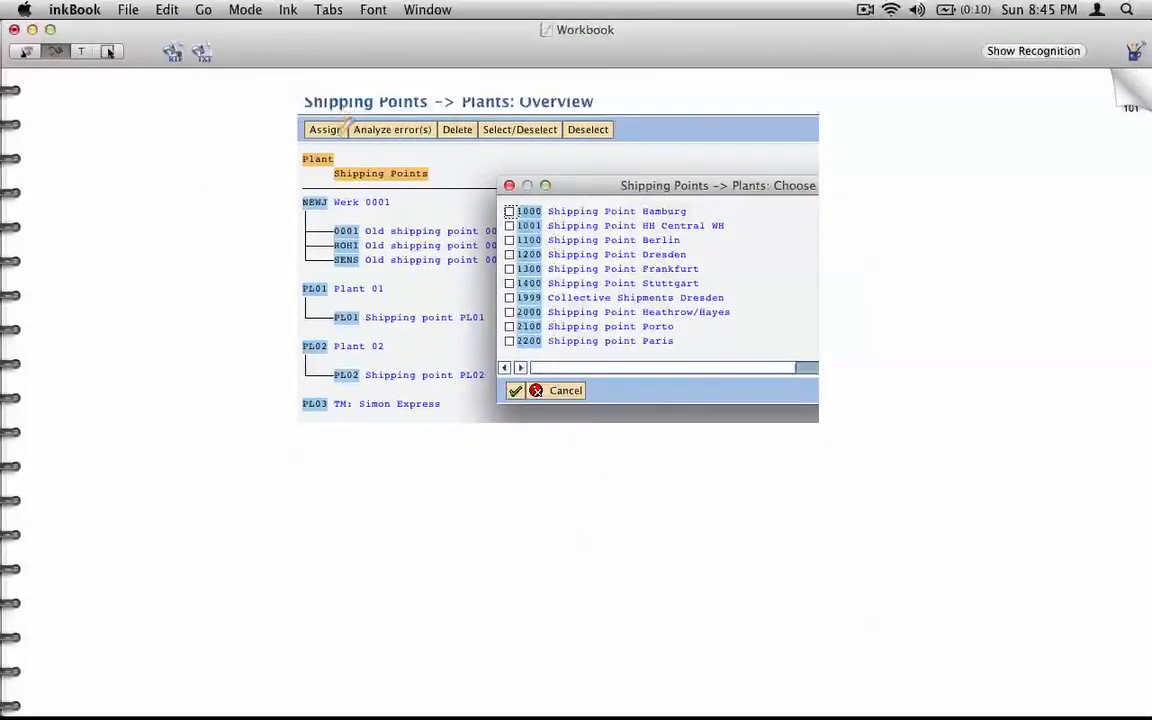
pyautogui.moveTo(318, 192); pyautogui.dragTo(260, 211)
pyautogui.moveTo(191, 203); pyautogui.dragTo(262, 207)
pyautogui.moveTo(210, 245); pyautogui.dragTo(288, 228)
pyautogui.moveTo(157, 249)
pyautogui.mouseDown()
pyautogui.moveTo(158, 266)
pyautogui.moveTo(161, 243)
pyautogui.mouseUp()
pyautogui.moveTo(156, 127)
pyautogui.mouseDown()
pyautogui.moveTo(158, 137)
pyautogui.moveTo(161, 118)
pyautogui.moveTo(212, 131)
pyautogui.moveTo(262, 121)
pyautogui.moveTo(297, 138)
pyautogui.mouseUp()
pyautogui.moveTo(668, 194)
pyautogui.mouseDown()
pyautogui.moveTo(704, 150)
pyautogui.moveTo(718, 158)
pyautogui.moveTo(706, 150)
pyautogui.mouseUp()
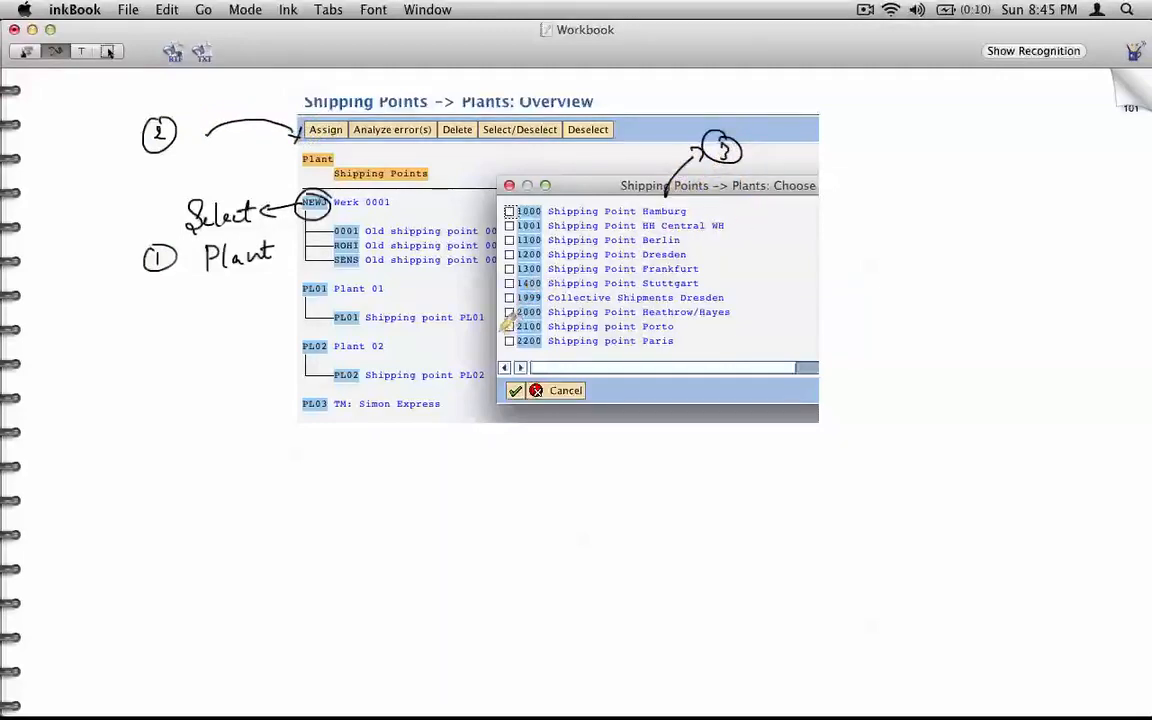
# Step: Draw ink arrows numbered 4 at the shipping point checkboxes and 5 at the window's confirm check mark
pyautogui.moveTo(503, 306)
pyautogui.mouseDown()
pyautogui.moveTo(520, 297)
pyautogui.moveTo(432, 483)
pyautogui.moveTo(440, 505)
pyautogui.mouseUp()
pyautogui.moveTo(426, 478); pyautogui.dragTo(428, 479)
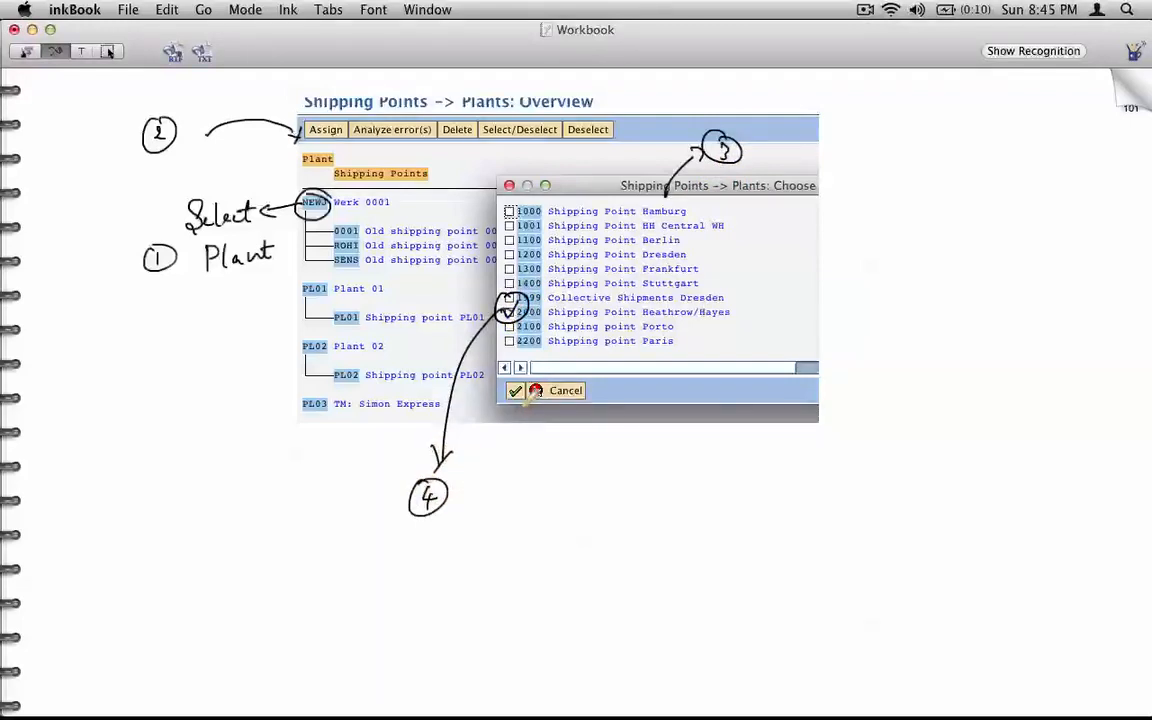
pyautogui.moveTo(521, 440)
pyautogui.mouseDown()
pyautogui.moveTo(521, 402)
pyautogui.moveTo(529, 418)
pyautogui.mouseUp()
pyautogui.moveTo(528, 473)
pyautogui.mouseDown()
pyautogui.moveTo(521, 494)
pyautogui.moveTo(524, 462)
pyautogui.mouseUp()
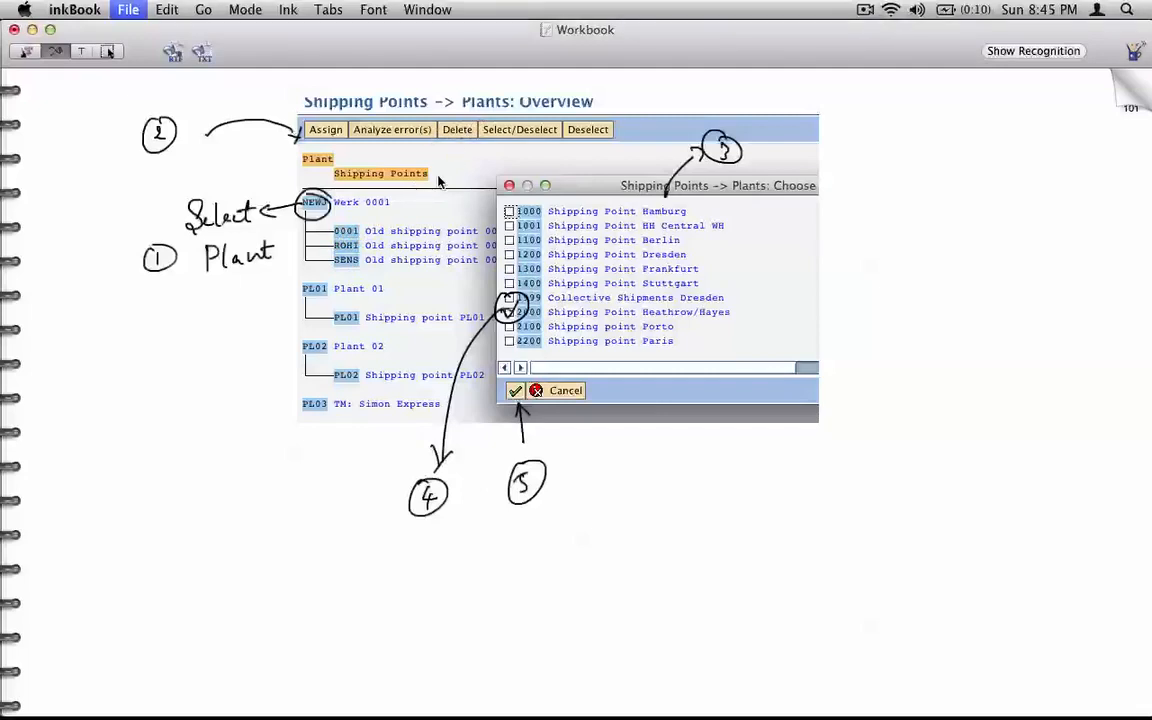
# Step: Switch to SAP GUI, cancel the shipping point selection, and save under a new customizing request described "assign sippin point sens to plant newj"
pyautogui.press('super+Tab')
pyautogui.click(244, 389)
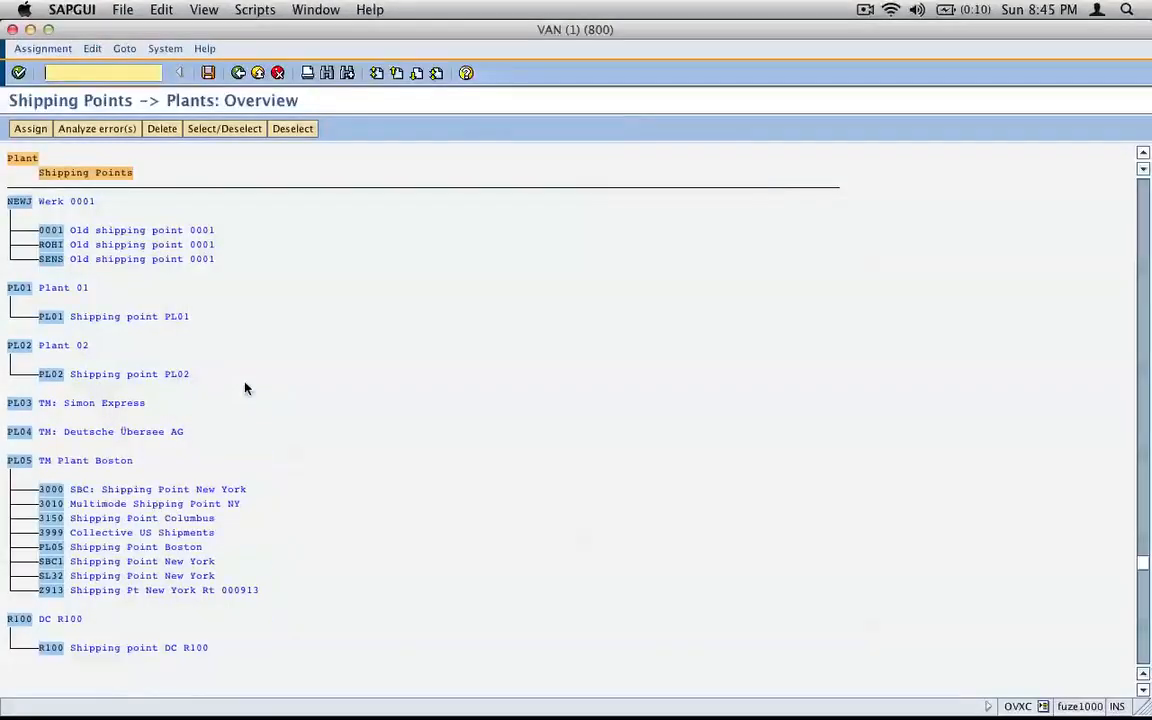
pyautogui.click(208, 72)
pyautogui.click(120, 200)
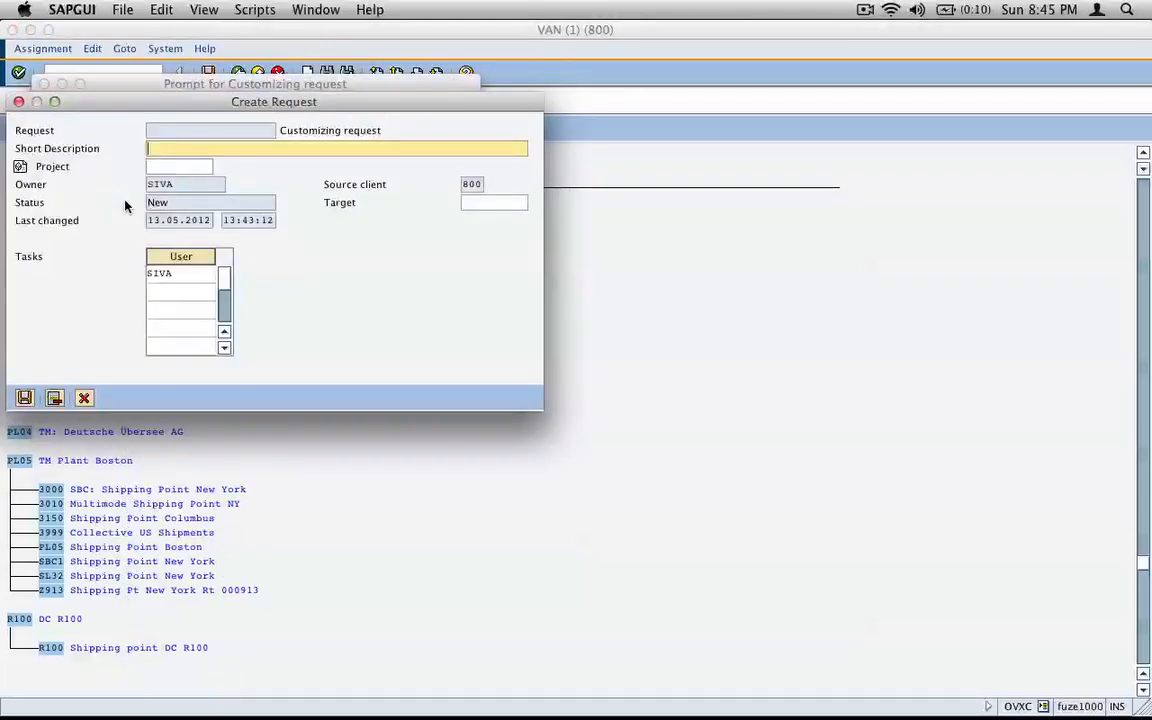
pyautogui.write('assign sippin point ')
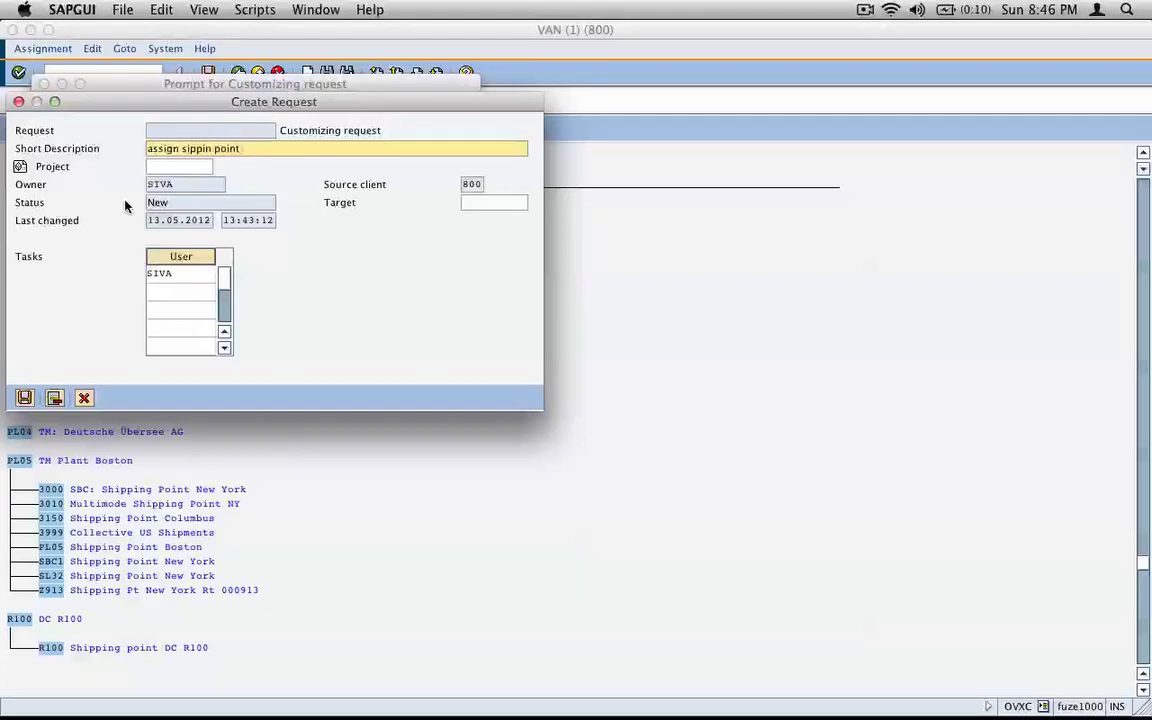
pyautogui.write('sens to plant newj')
pyautogui.press('Return')
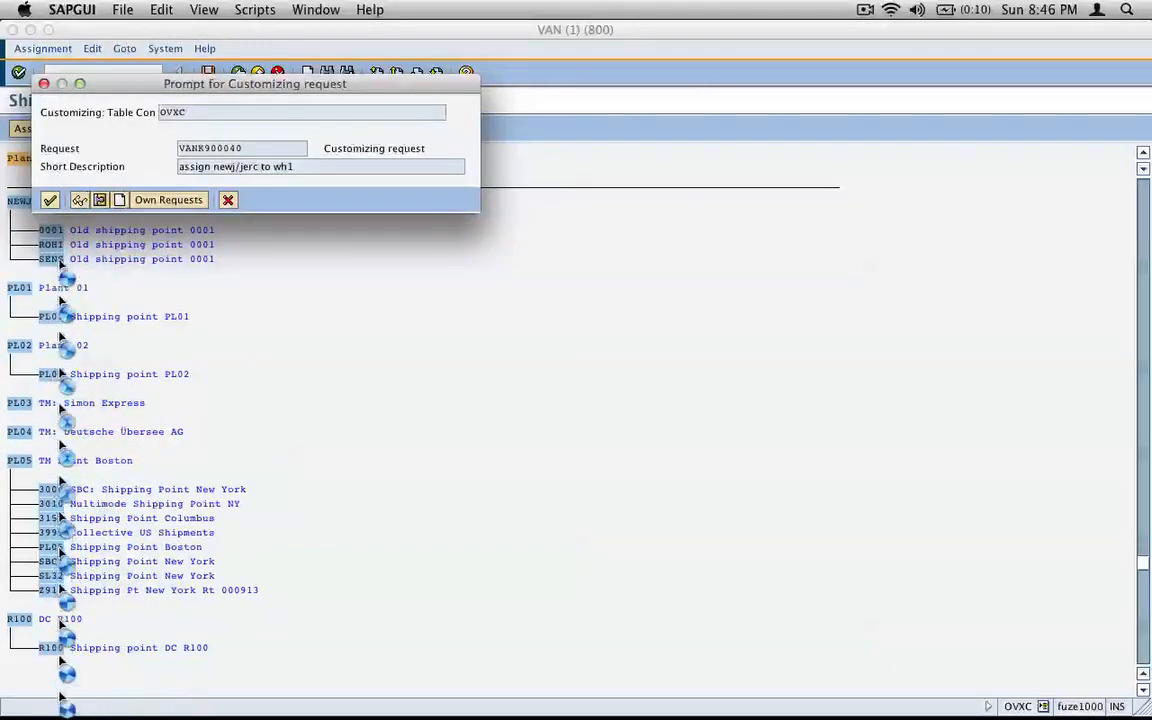
pyautogui.click(48, 199)
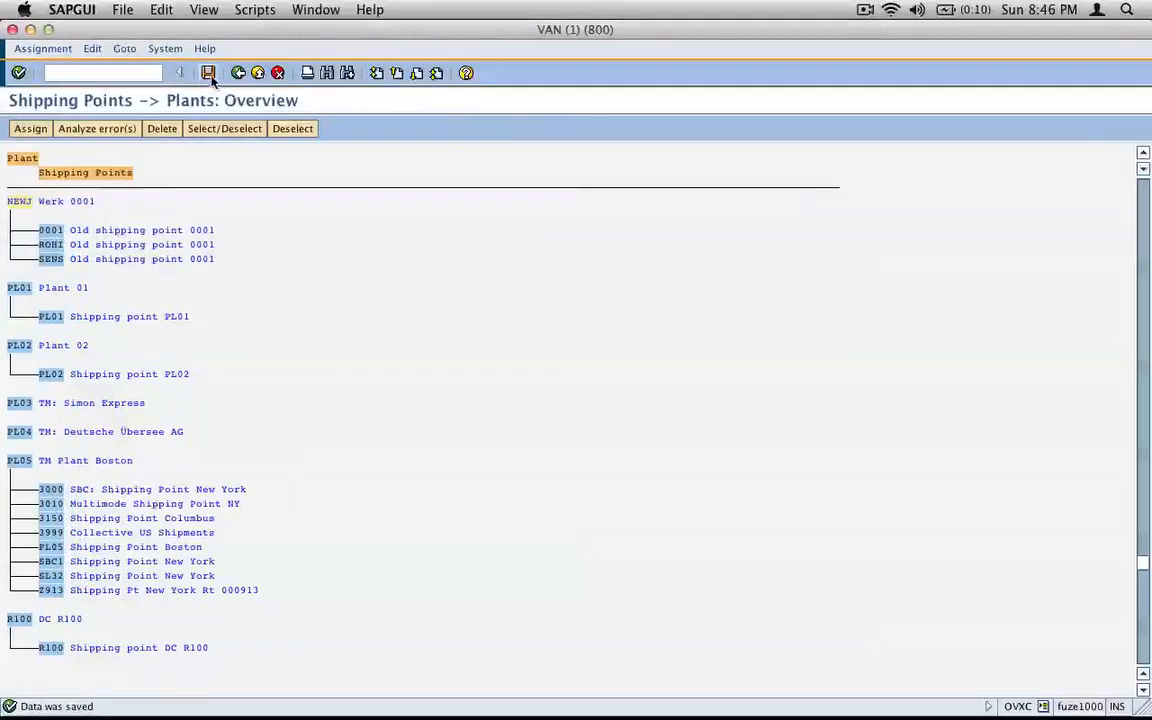
# Step: Leave the shipping point assignment and the IMG for SAP Easy Access, and start transaction se01
pyautogui.click(240, 75)
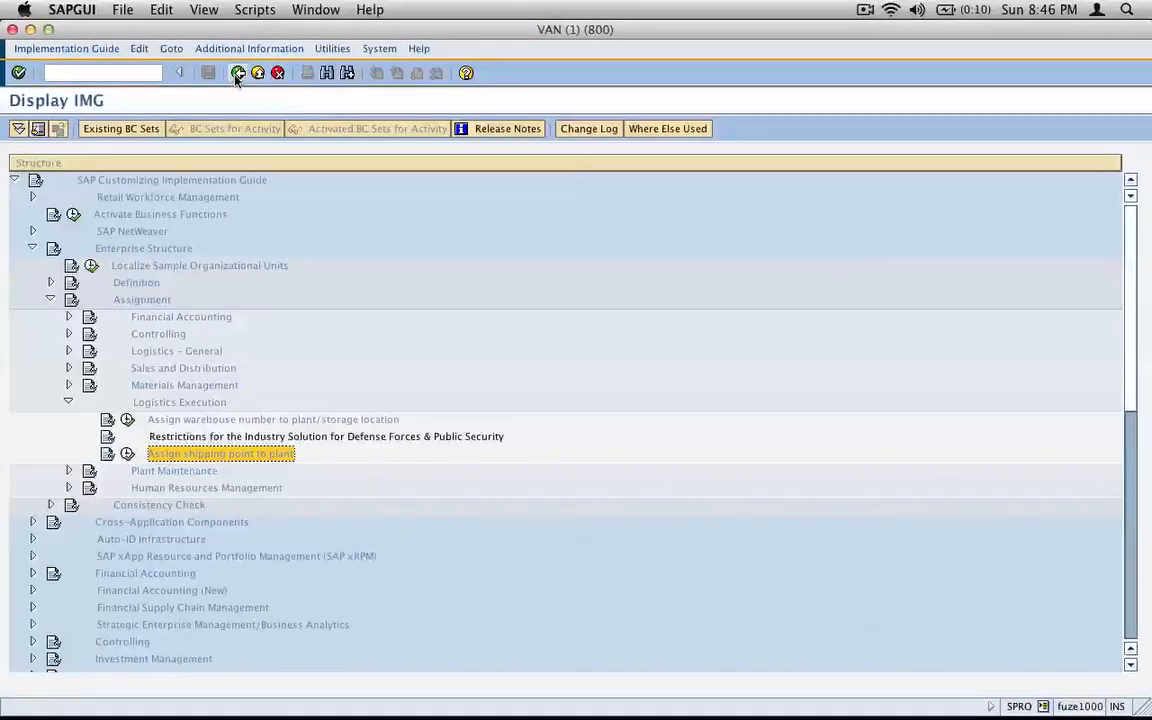
pyautogui.click(238, 75)
pyautogui.click(240, 75)
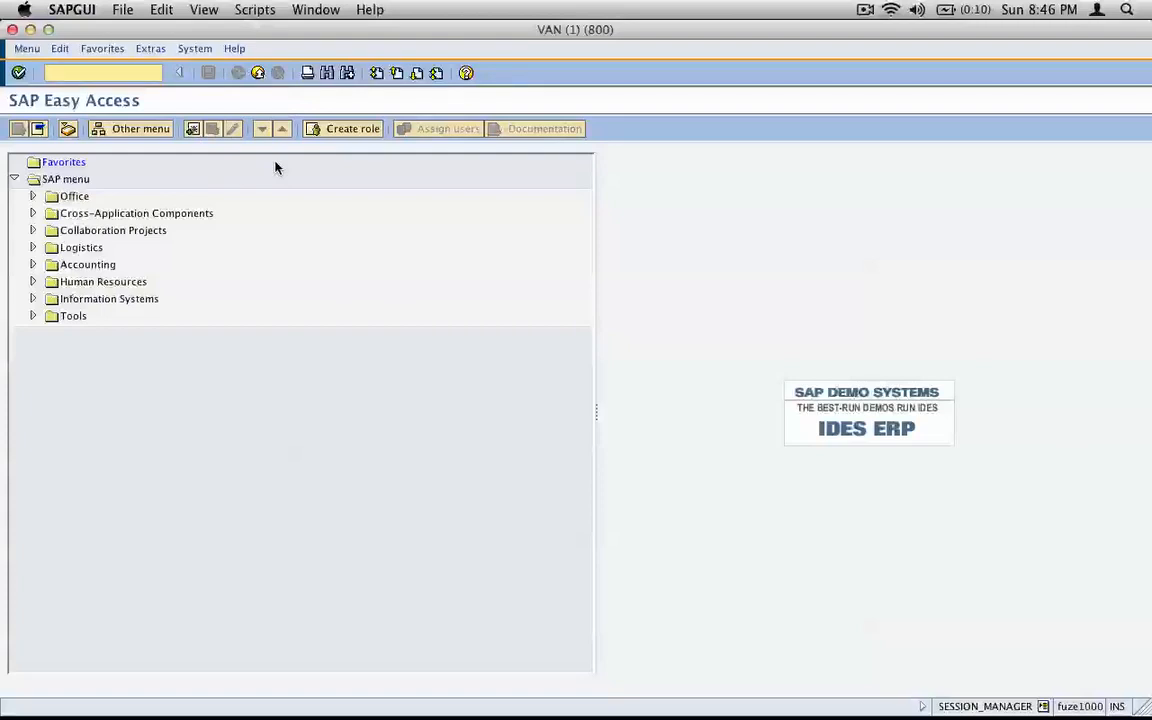
pyautogui.write('se')
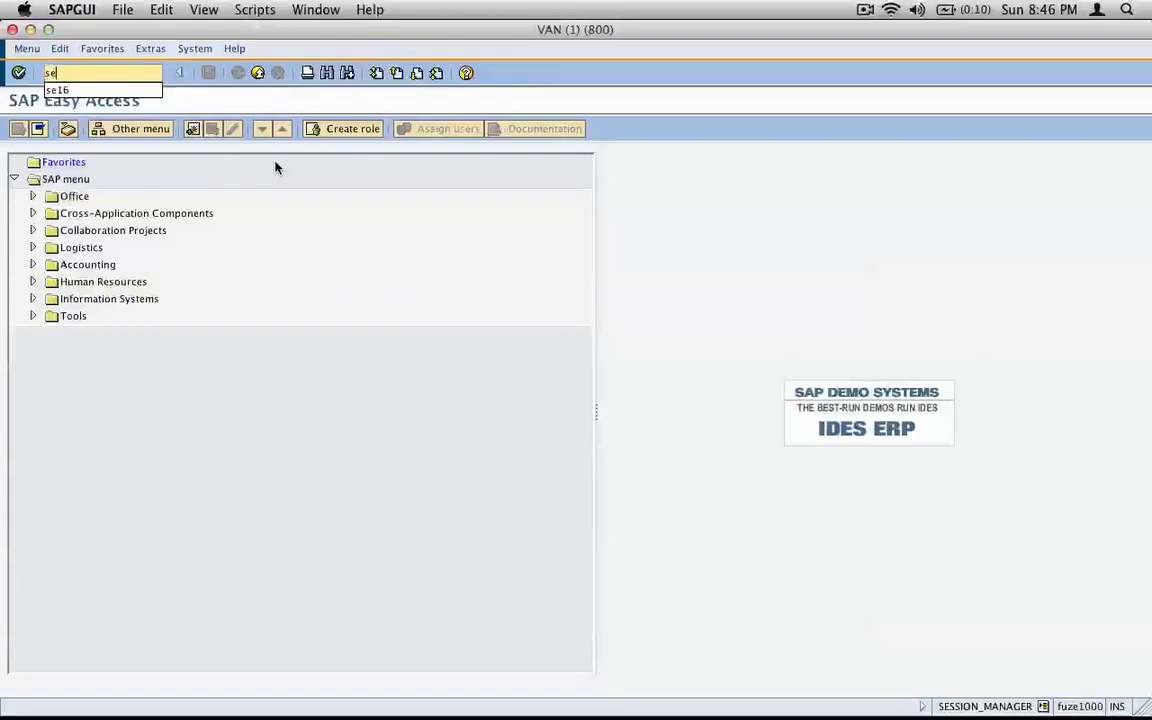
pyautogui.write('01')
pyautogui.press('Return')
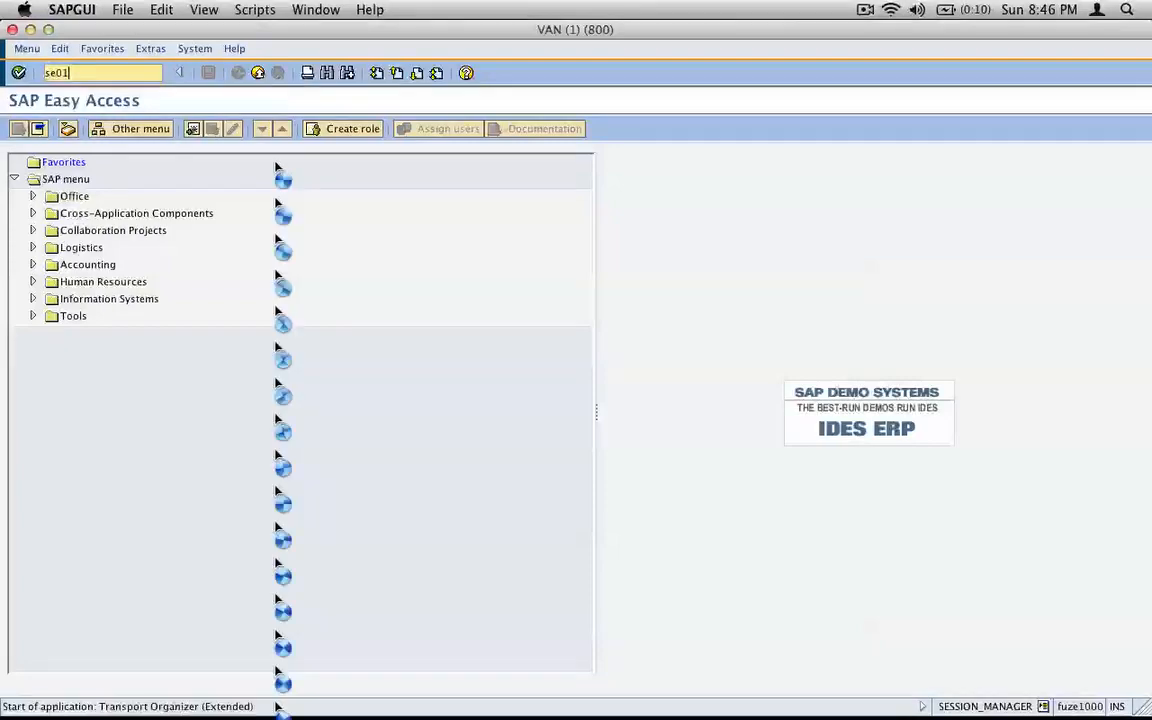
# Step: Switch to inkBook and handwrite "Go to SE01 {Transport Organizer}" across the upper part of a new page
pyautogui.press('super+Tab')
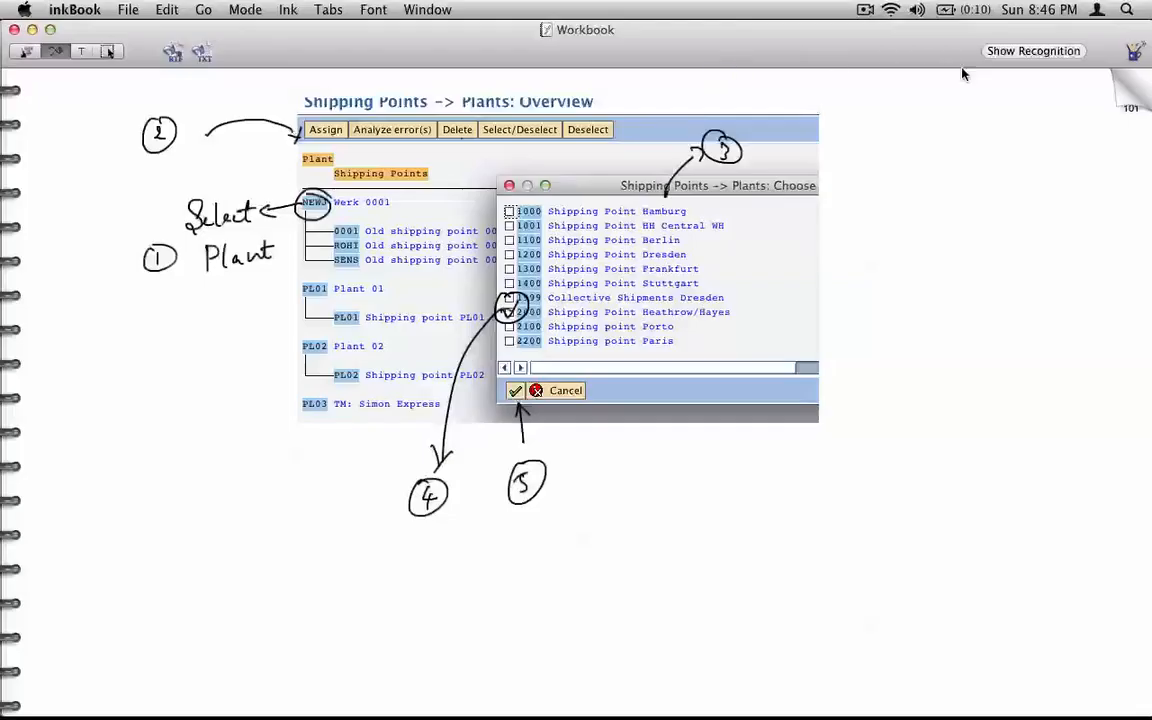
pyautogui.click(1120, 80)
pyautogui.moveTo(505, 92); pyautogui.dragTo(492, 150)
pyautogui.moveTo(512, 116); pyautogui.dragTo(562, 118)
pyautogui.moveTo(552, 107)
pyautogui.mouseDown()
pyautogui.moveTo(645, 98)
pyautogui.moveTo(699, 110)
pyautogui.mouseUp()
pyautogui.moveTo(735, 74); pyautogui.dragTo(727, 142)
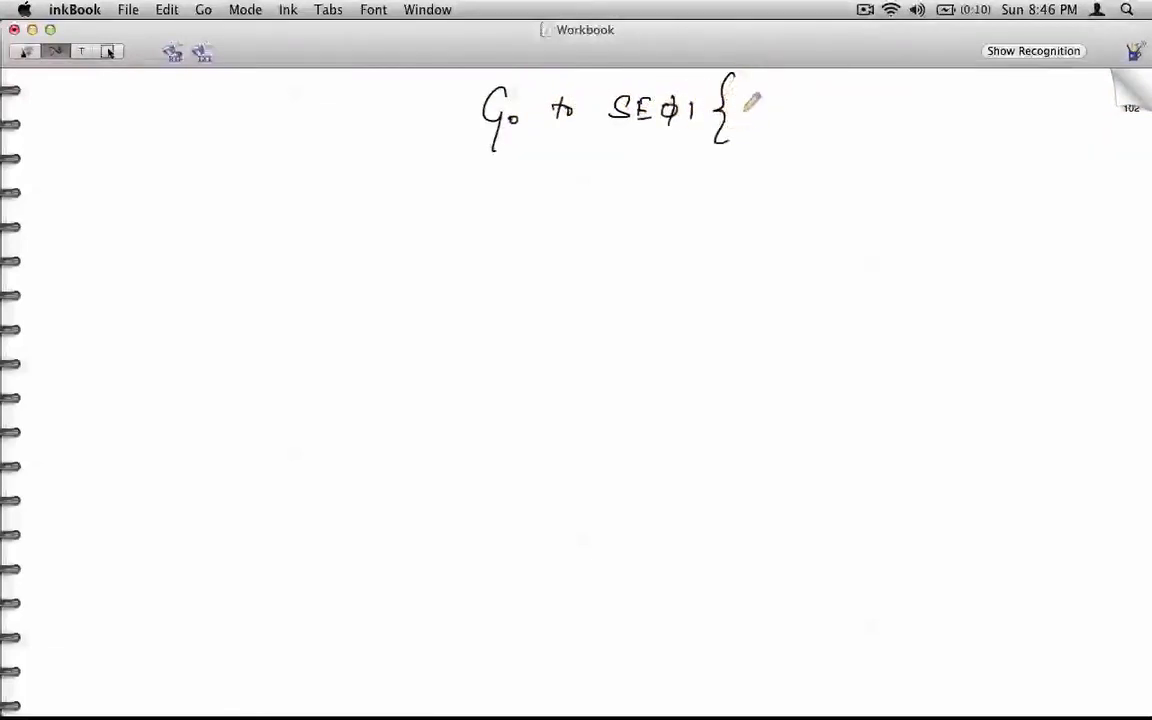
pyautogui.moveTo(736, 96)
pyautogui.mouseDown()
pyautogui.moveTo(748, 114)
pyautogui.moveTo(786, 112)
pyautogui.moveTo(864, 85)
pyautogui.moveTo(905, 85)
pyautogui.moveTo(928, 103)
pyautogui.moveTo(985, 82)
pyautogui.moveTo(1037, 103)
pyautogui.moveTo(1026, 133)
pyautogui.mouseUp()
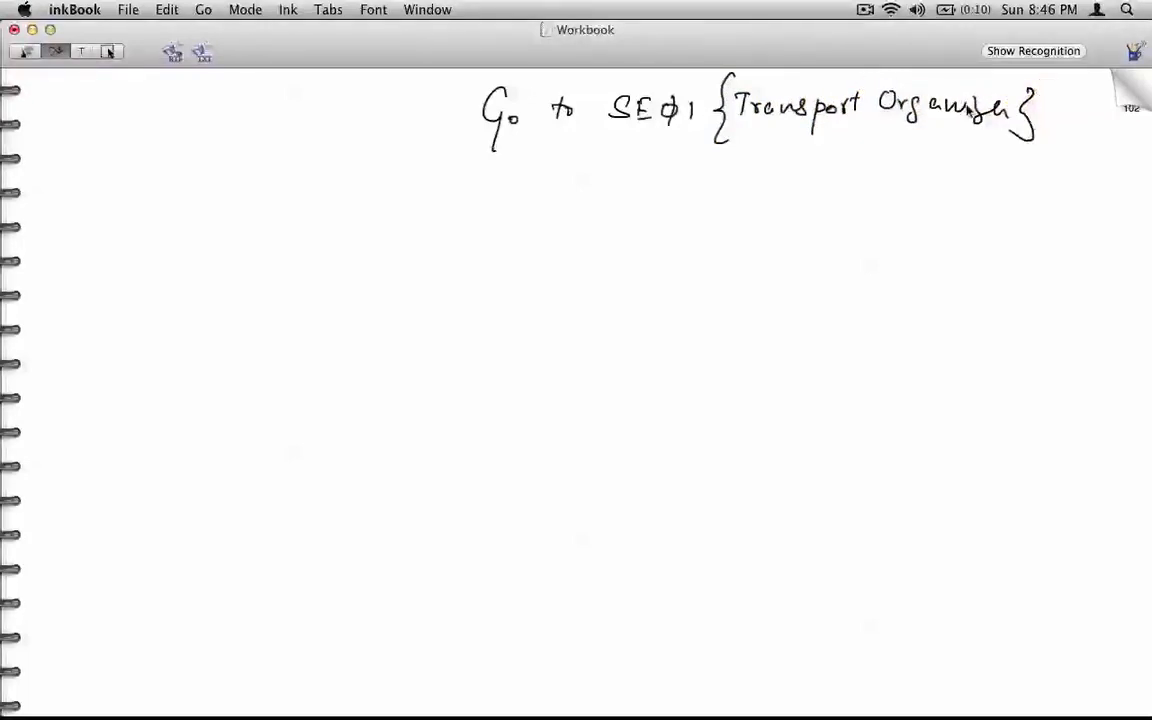
# Step: Switch to SAP GUI, include Released requests in the Transport Organizer's transports selection, and capture the selection screen
pyautogui.press('super+Tab')
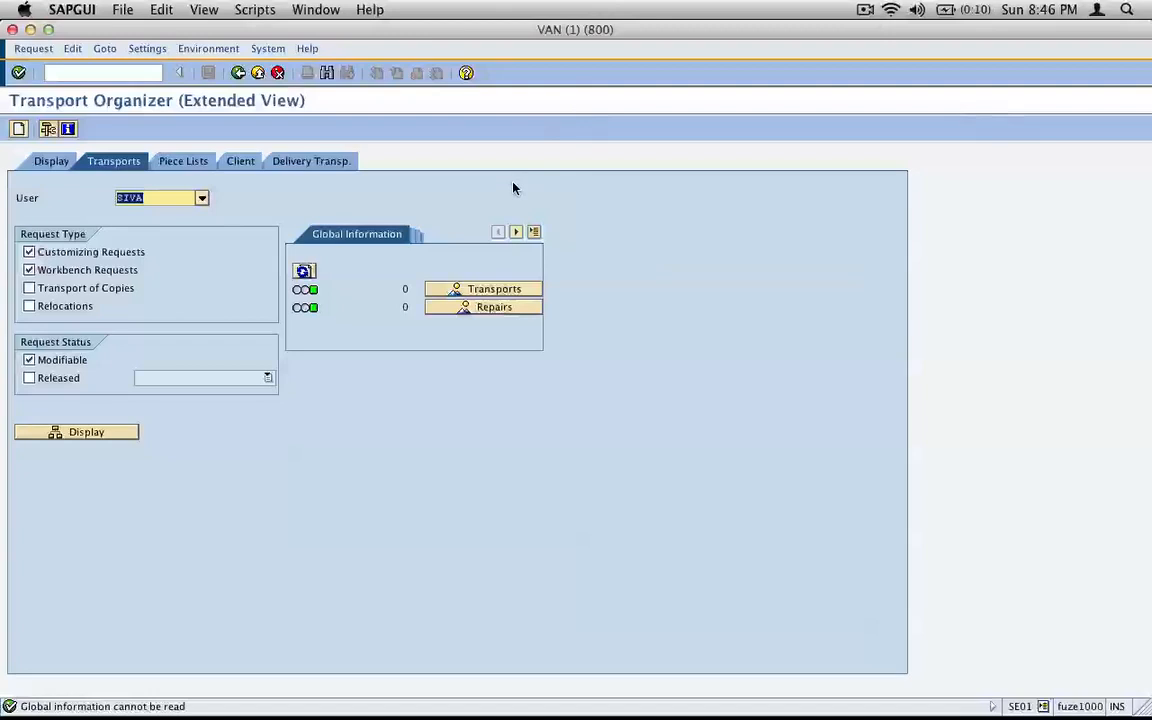
pyautogui.click(70, 377)
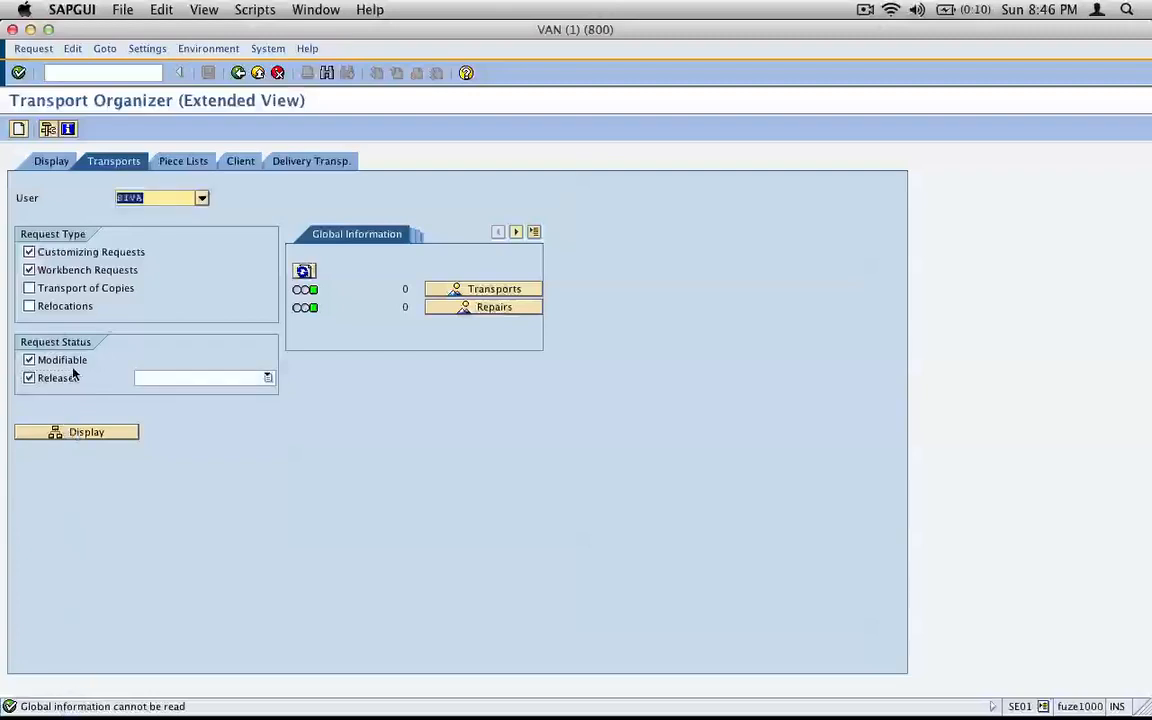
pyautogui.click(55, 162)
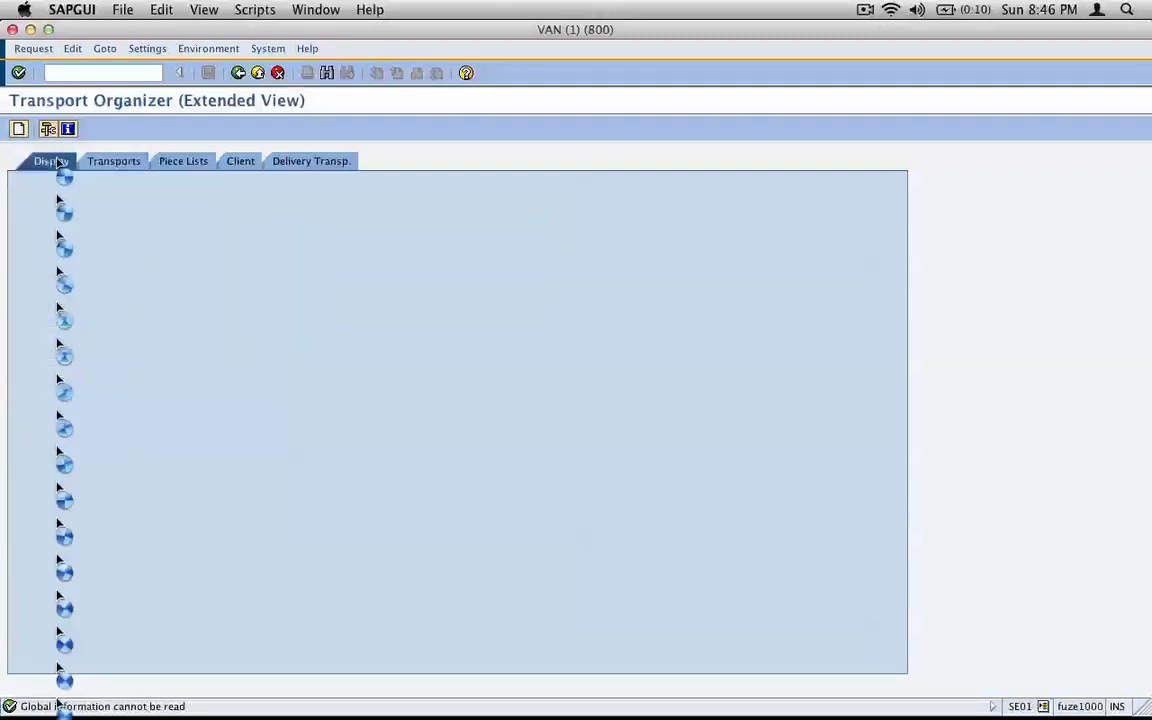
pyautogui.click(118, 158)
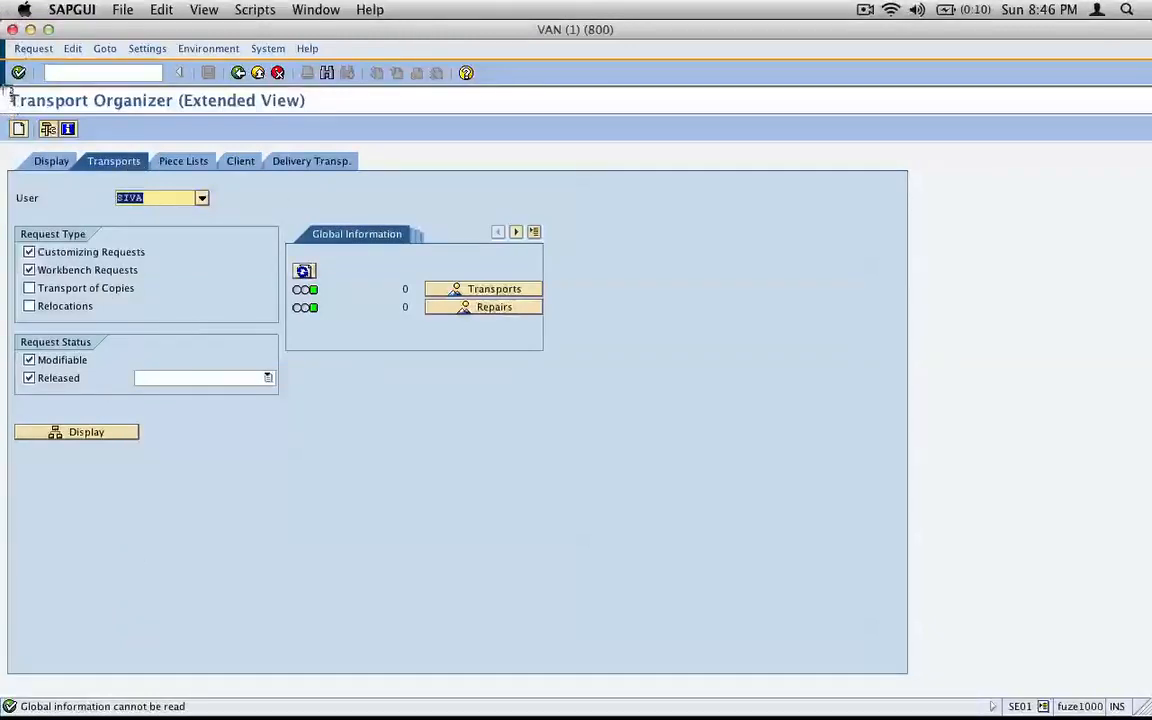
pyautogui.moveTo(10, 95); pyautogui.dragTo(564, 468)
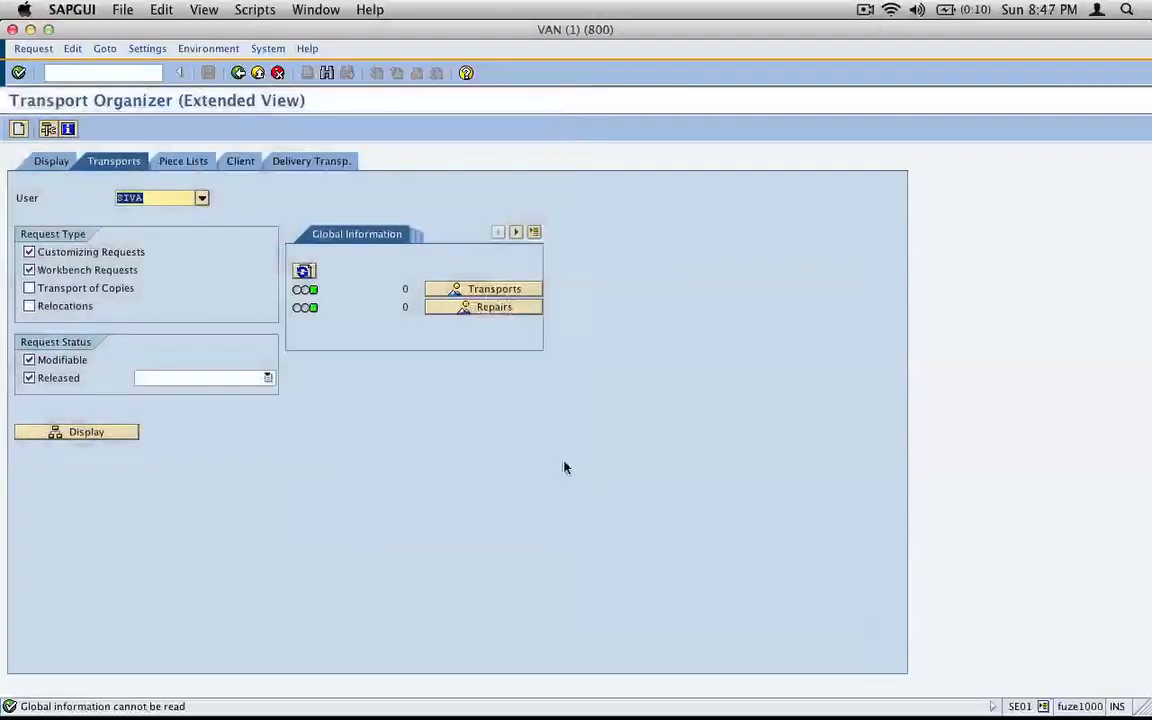
# Step: Switch to inkBook, paste the Transport Organizer capture below the SE01 note, and draw an ink arrow pointing to its Display command
pyautogui.press('super+Tab')
pyautogui.press('super+v')
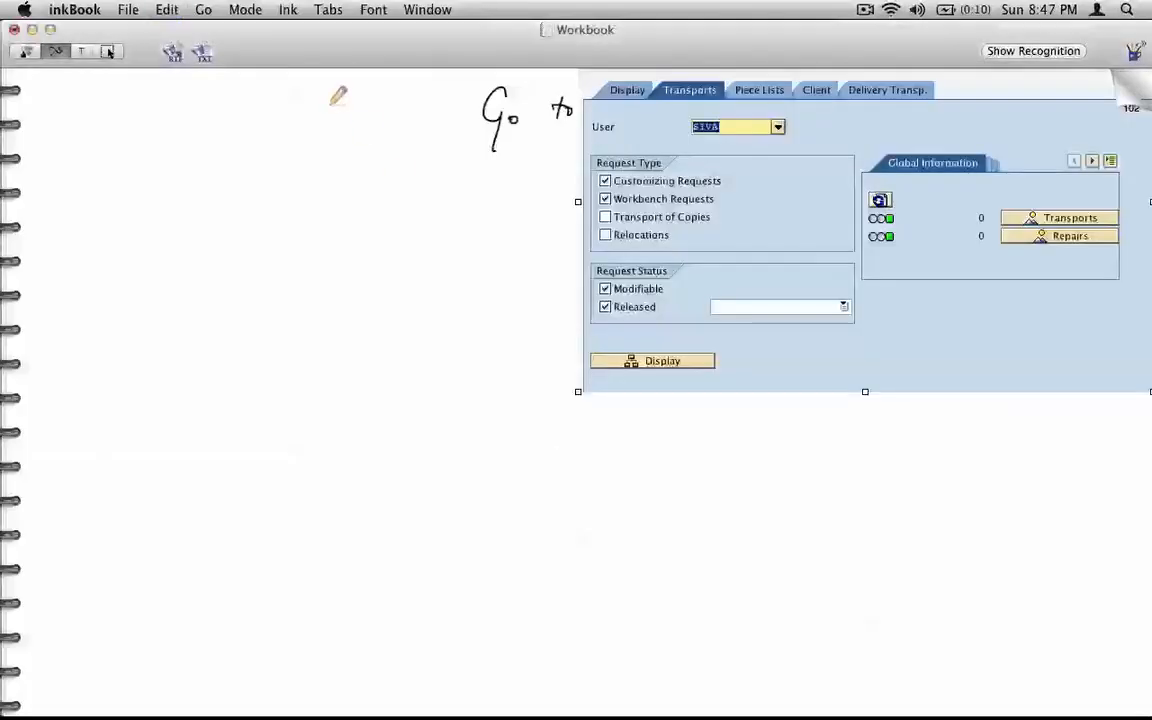
pyautogui.click(108, 51)
pyautogui.moveTo(790, 289); pyautogui.dragTo(512, 466)
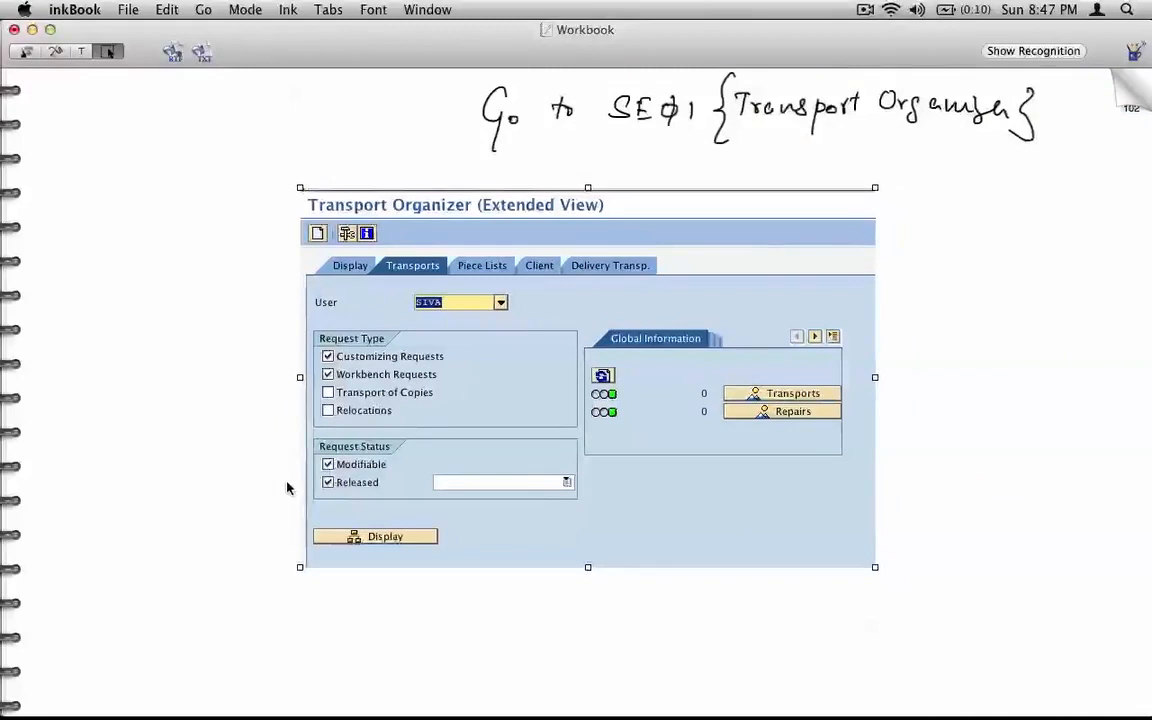
pyautogui.click(58, 52)
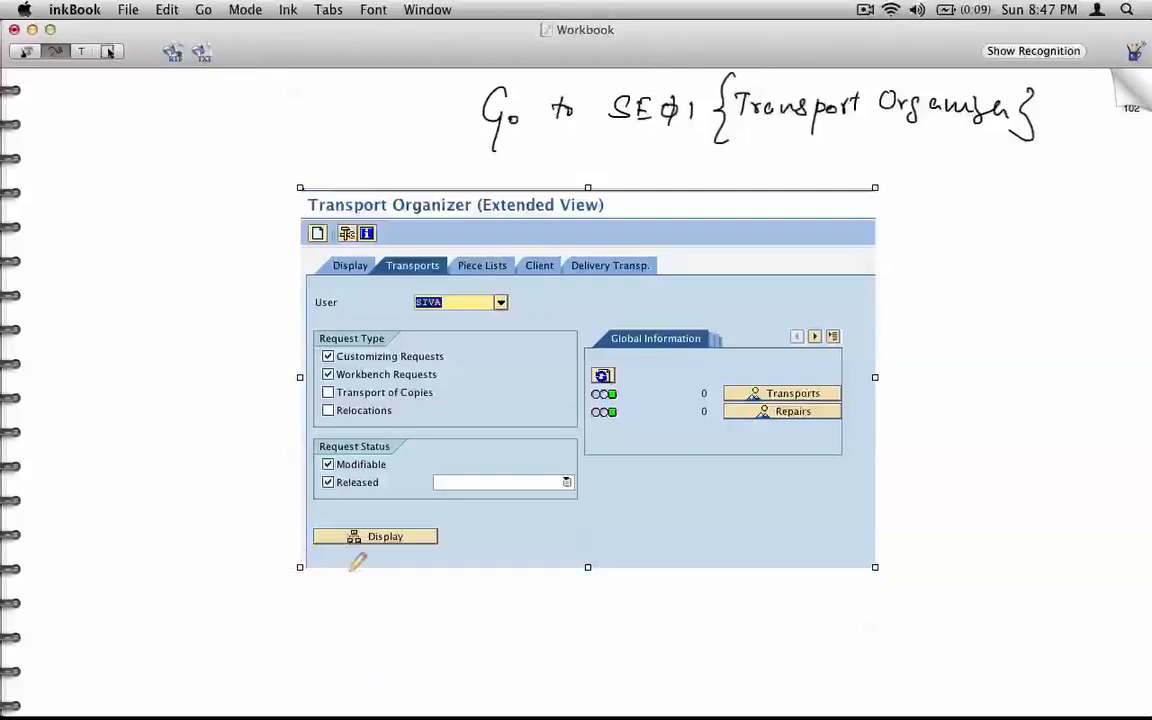
pyautogui.moveTo(376, 548)
pyautogui.mouseDown()
pyautogui.moveTo(376, 590)
pyautogui.moveTo(393, 557)
pyautogui.mouseUp()
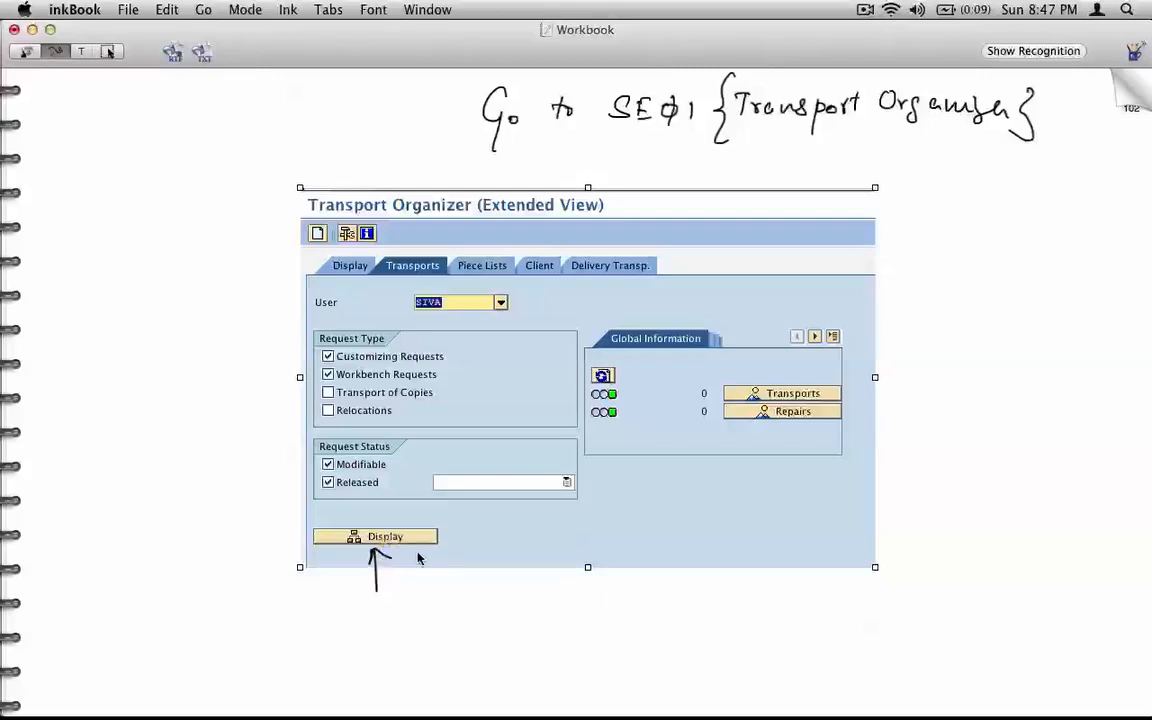
# Step: Switch to SAP GUI, display the change requests, and capture the list with the Workbench branch collapsed
pyautogui.press('super+Tab')
pyautogui.click(87, 434)
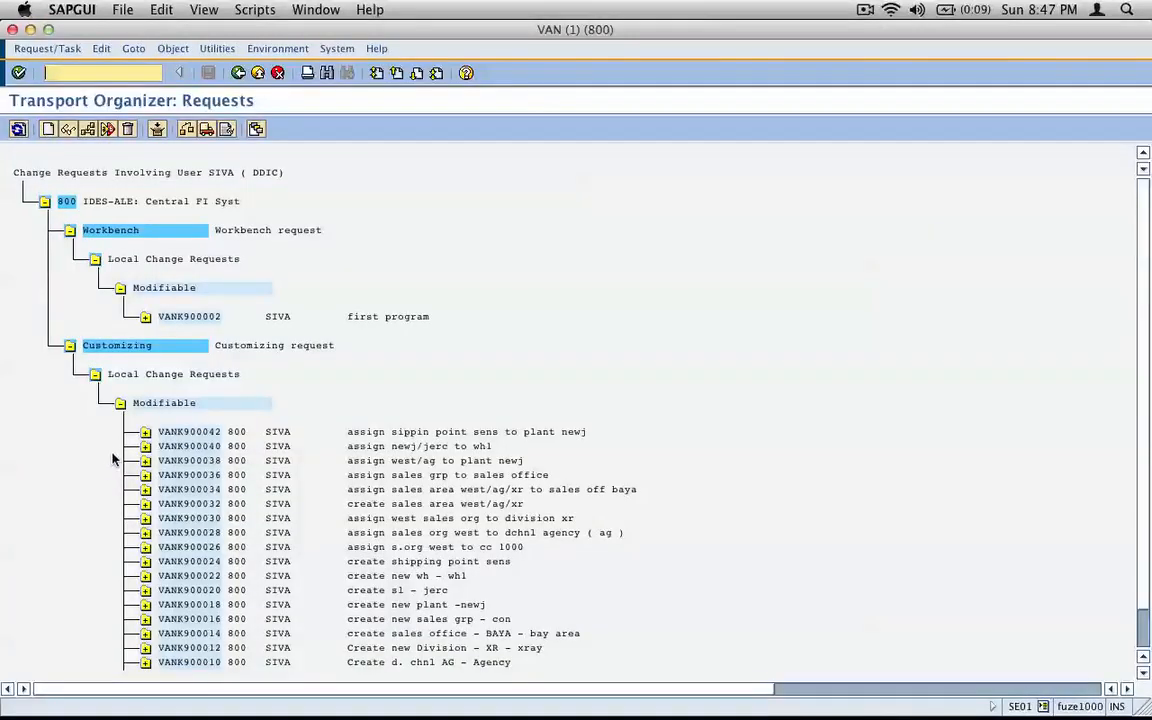
pyautogui.click(72, 231)
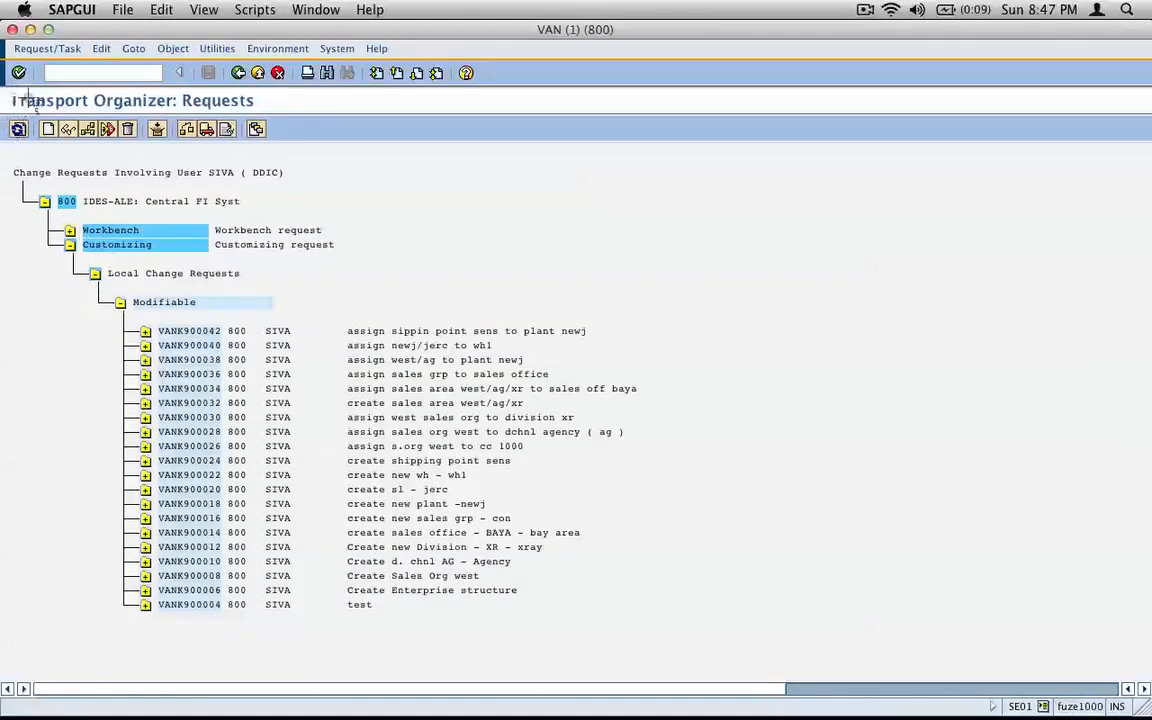
pyautogui.moveTo(5, 84); pyautogui.dragTo(660, 624)
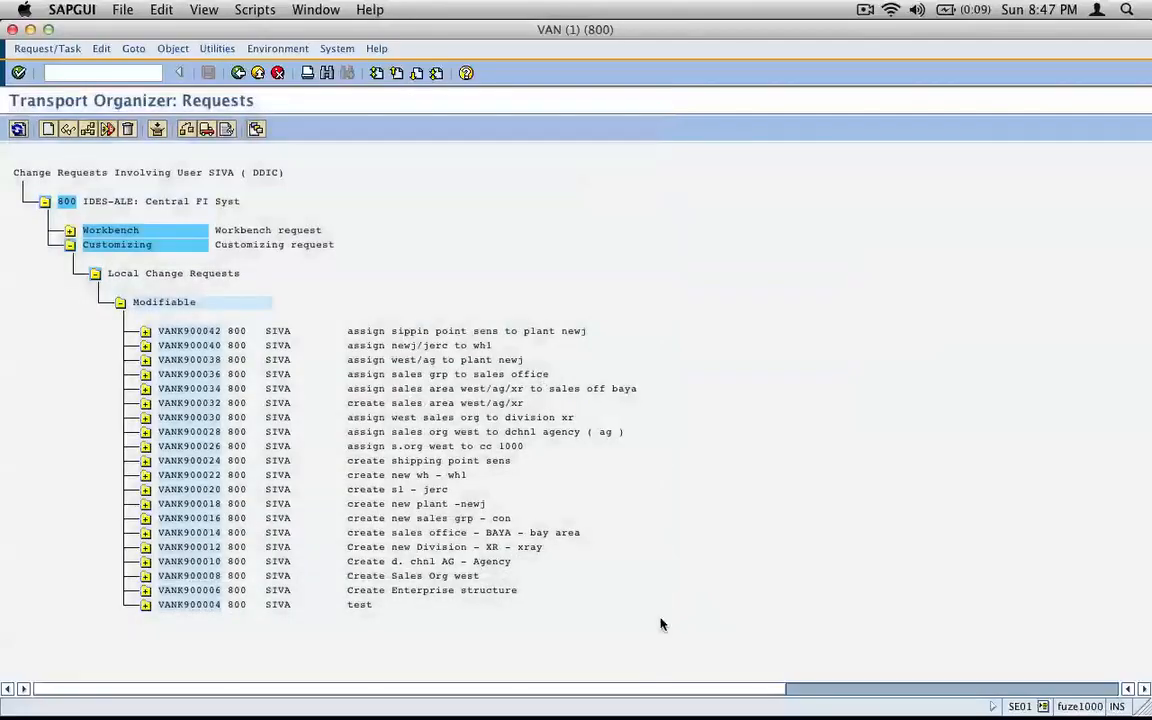
# Step: Switch to inkBook, paste the Transport Organizer requests capture onto a new page, and move it fully into view near the page's middle
pyautogui.press('super+Tab')
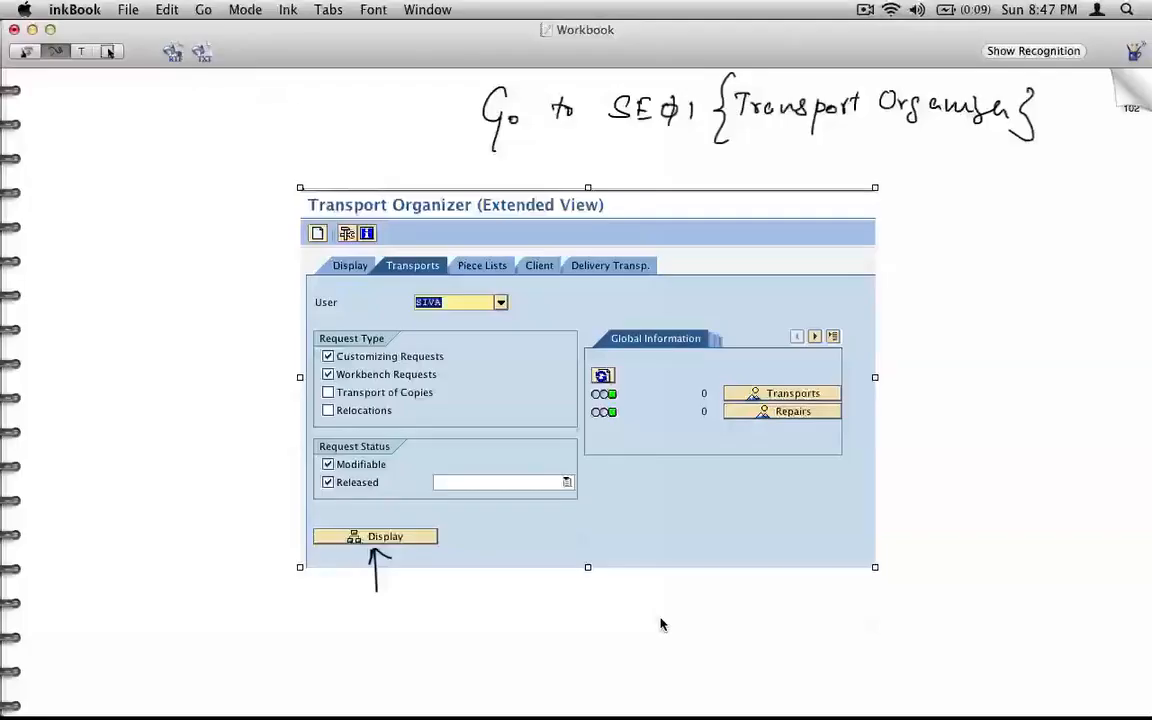
pyautogui.click(1132, 96)
pyautogui.press('super+v')
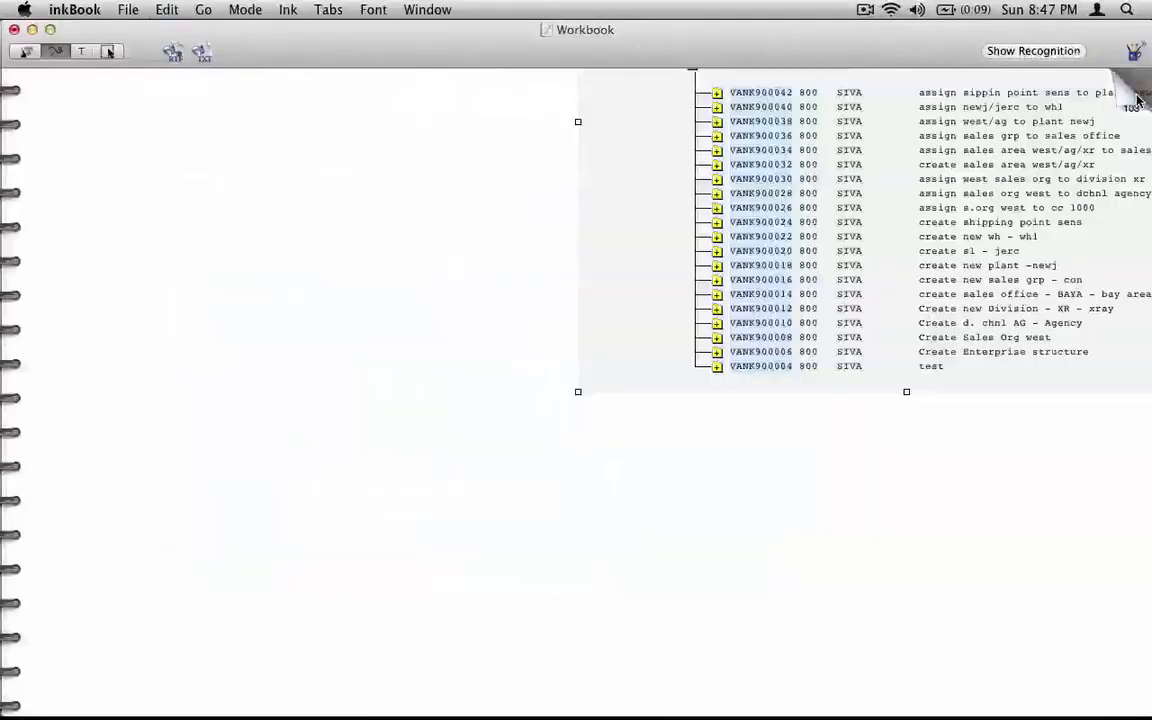
pyautogui.moveTo(760, 289); pyautogui.dragTo(456, 530)
# Step: Draw an ink curly brace spanning the modifiable requests and handwrite "List of Customizatn done" beside it
pyautogui.click(55, 51)
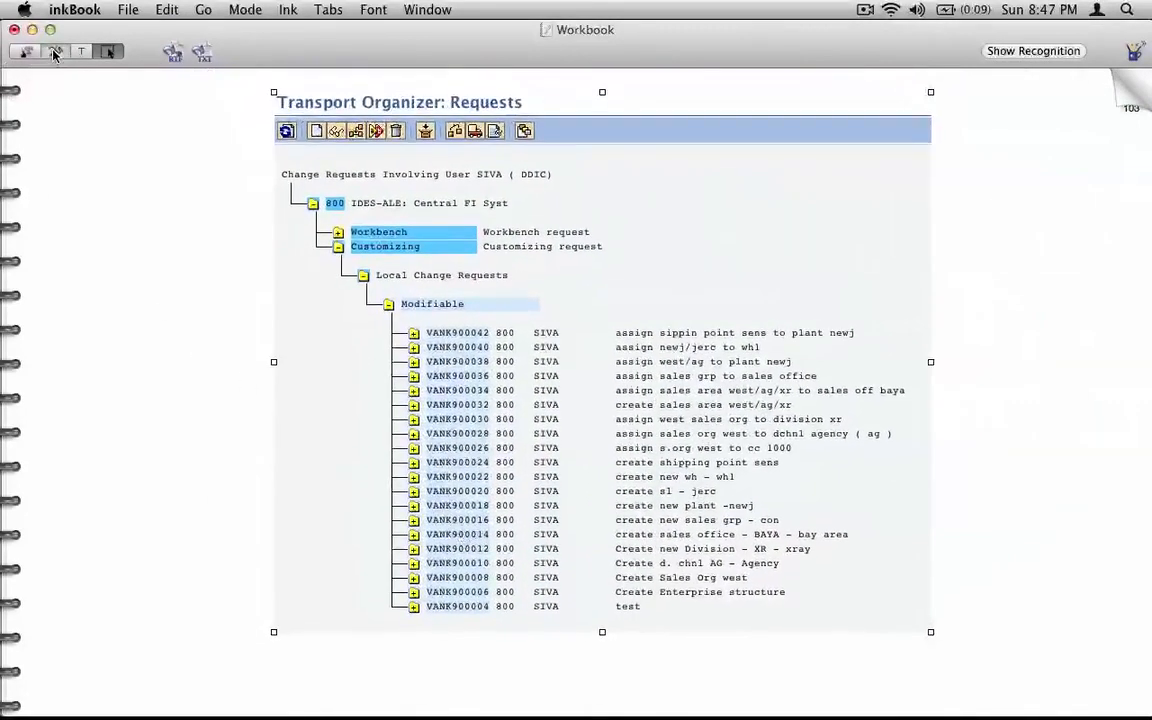
pyautogui.moveTo(378, 326)
pyautogui.mouseDown()
pyautogui.moveTo(358, 385)
pyautogui.moveTo(374, 590)
pyautogui.mouseUp()
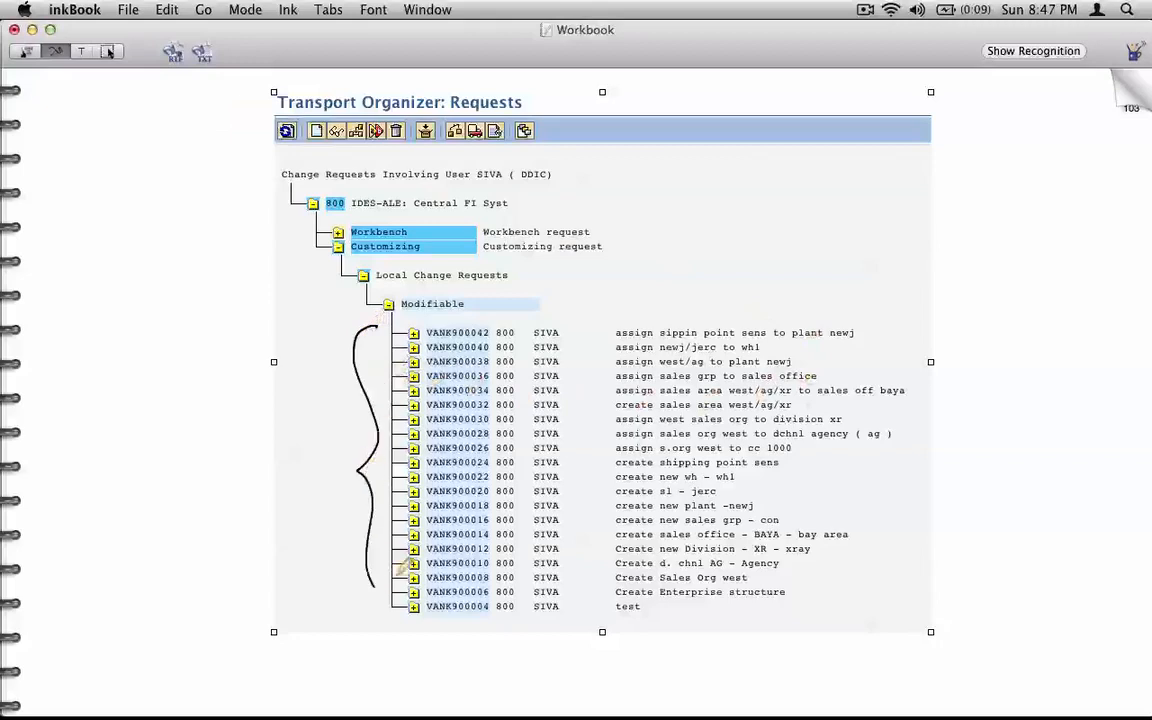
pyautogui.moveTo(226, 395)
pyautogui.mouseDown()
pyautogui.moveTo(251, 411)
pyautogui.moveTo(319, 386)
pyautogui.moveTo(338, 432)
pyautogui.mouseUp()
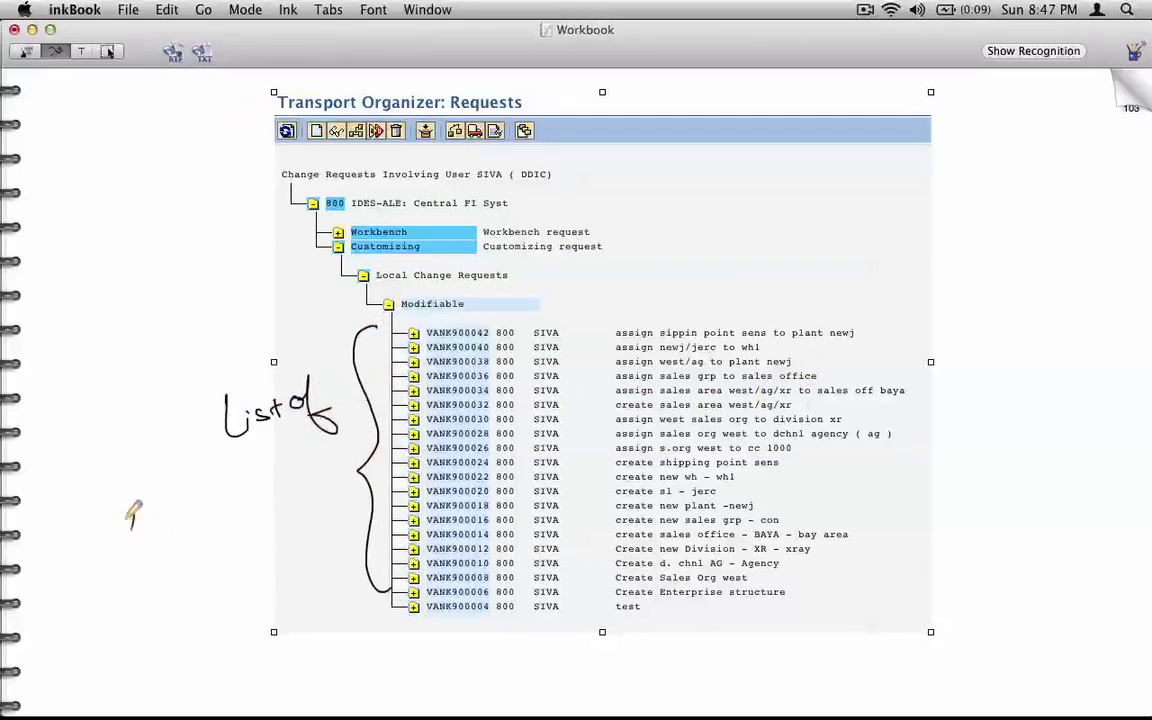
pyautogui.moveTo(136, 508)
pyautogui.mouseDown()
pyautogui.moveTo(150, 522)
pyautogui.moveTo(181, 501)
pyautogui.moveTo(200, 512)
pyautogui.moveTo(332, 430)
pyautogui.mouseUp()
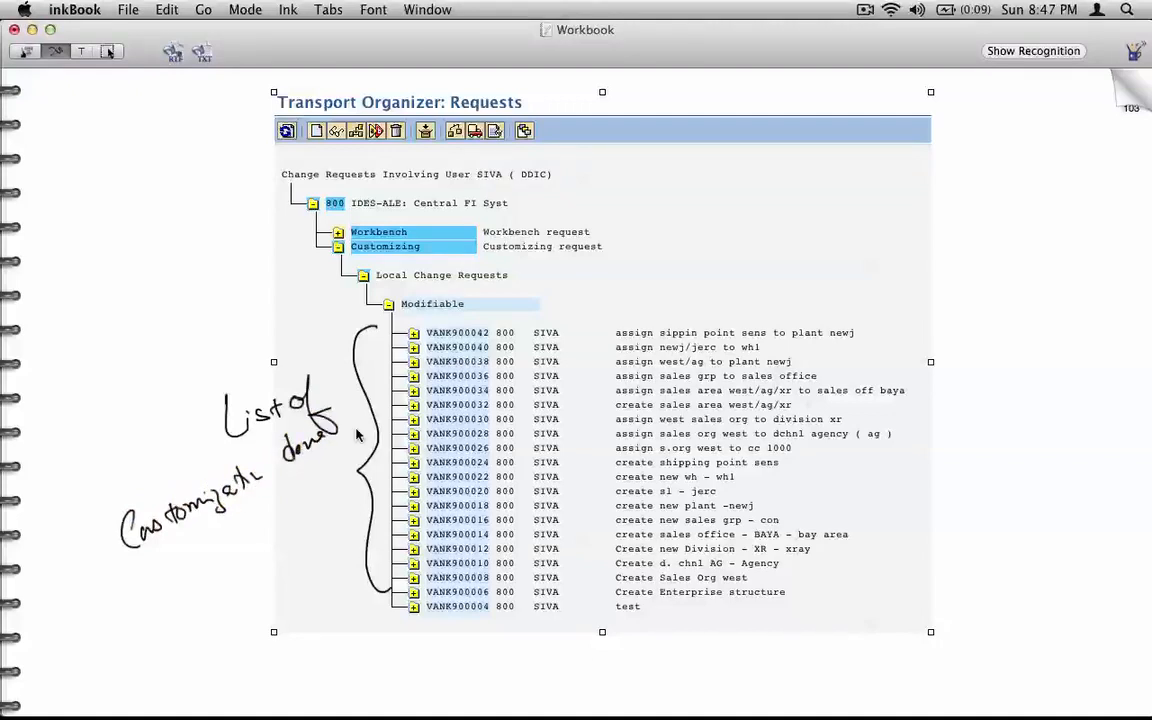
# Step: Circle the owner and client 800 of request VANK900042 in ink, bracket its description, and save the workbook
pyautogui.moveTo(566, 320)
pyautogui.mouseDown()
pyautogui.moveTo(530, 335)
pyautogui.moveTo(568, 318)
pyautogui.mouseUp()
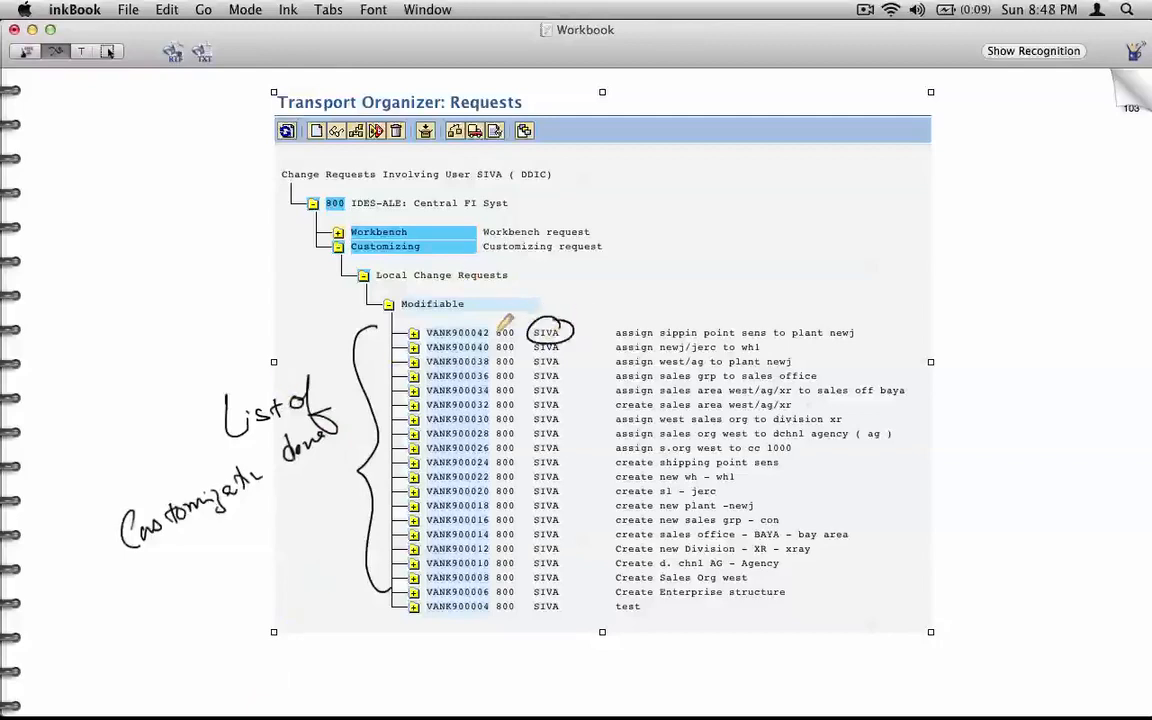
pyautogui.moveTo(498, 330); pyautogui.dragTo(518, 326)
pyautogui.moveTo(613, 324); pyautogui.dragTo(612, 347)
pyautogui.moveTo(866, 320); pyautogui.dragTo(868, 350)
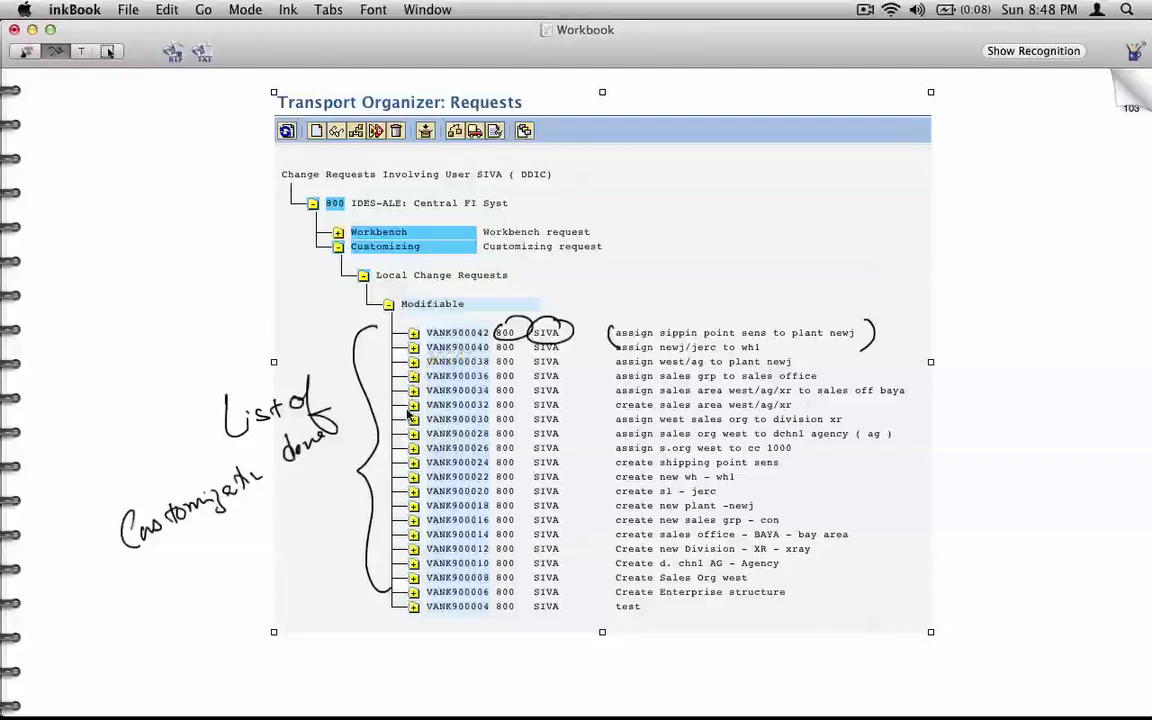
pyautogui.press('super+s')
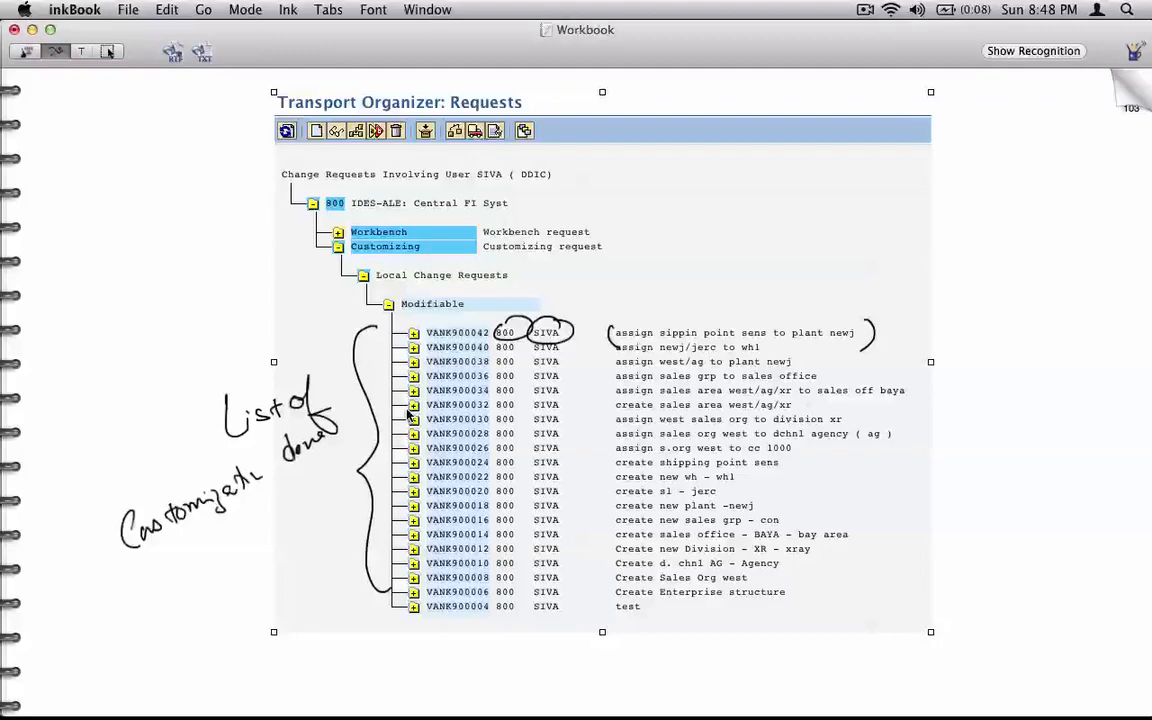
# Step: Switch to SAP GUI and leave the Transport Organizer, returning to the SAP Easy Access screen
pyautogui.press('super+Tab')
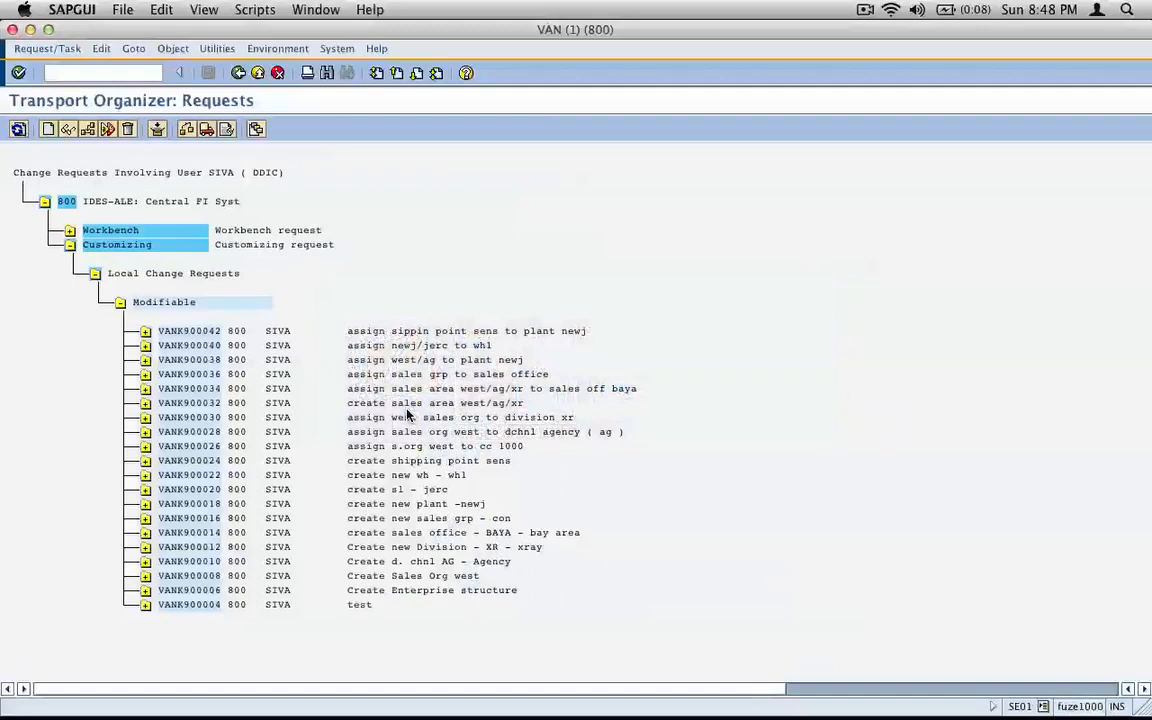
pyautogui.click(238, 73)
pyautogui.click(238, 73)
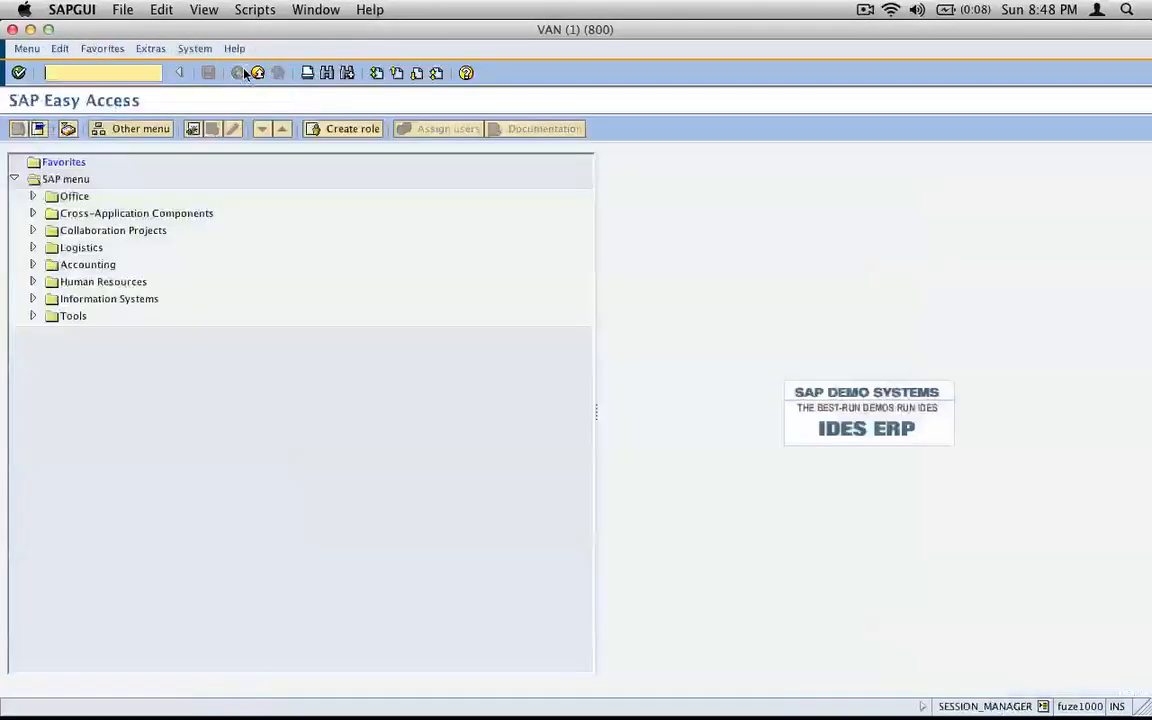